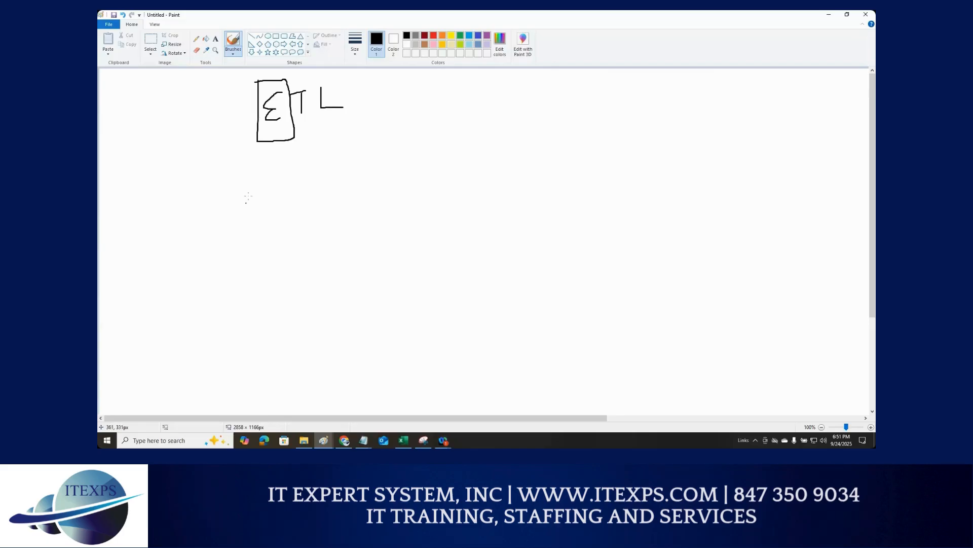
Draw two source circles joined by lines to a third circle, and number the sources 1–2 and 1–3
{"action": "left_click_drag", "start_coordinate": [243, 220], "coordinate": [248, 195]}
{"action": "mouse_move", "coordinate": [245, 289]}
{"action": "left_mouse_down"}
{"action": "mouse_move", "coordinate": [235, 315]}
{"action": "mouse_move", "coordinate": [253, 291]}
{"action": "left_mouse_up"}
{"action": "mouse_move", "coordinate": [259, 213]}
{"action": "left_mouse_down"}
{"action": "mouse_move", "coordinate": [324, 250]}
{"action": "mouse_move", "coordinate": [267, 296]}
{"action": "left_mouse_up"}
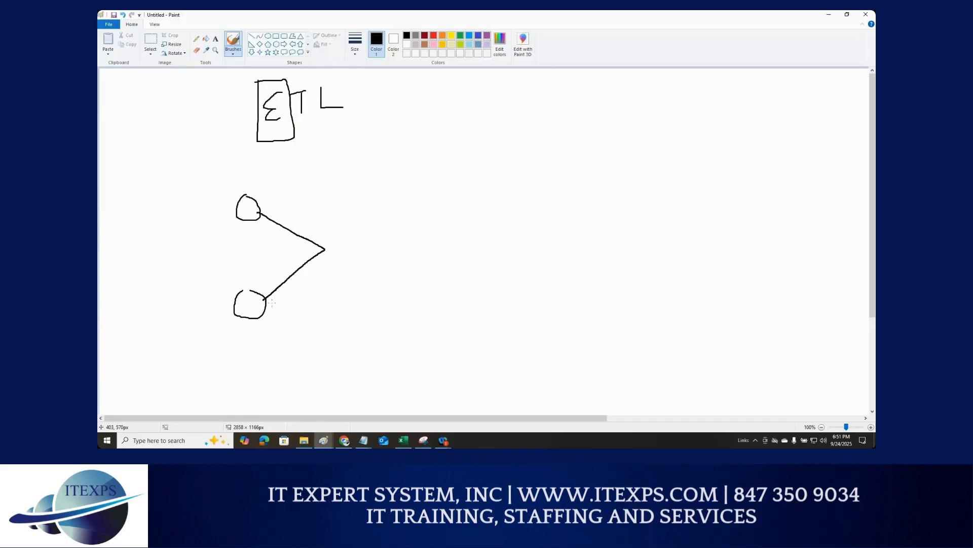
{"action": "mouse_move", "coordinate": [337, 233]}
{"action": "left_mouse_down"}
{"action": "mouse_move", "coordinate": [324, 266]}
{"action": "mouse_move", "coordinate": [329, 231]}
{"action": "left_mouse_up"}
{"action": "left_click_drag", "start_coordinate": [215, 202], "coordinate": [214, 208]}
{"action": "left_click_drag", "start_coordinate": [214, 218], "coordinate": [223, 224]}
{"action": "left_click_drag", "start_coordinate": [212, 278], "coordinate": [208, 331]}
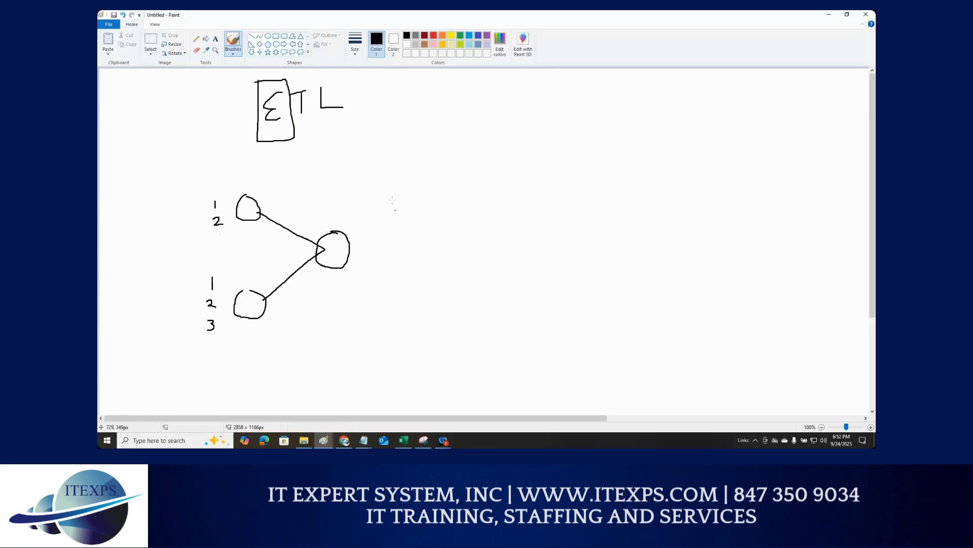
Write the combined list 1, 2, 1, 2, 3, 4 beside the joined circle, with an X, an R and dashes as row marks
{"action": "left_click_drag", "start_coordinate": [379, 192], "coordinate": [384, 227]}
{"action": "left_click_drag", "start_coordinate": [378, 235], "coordinate": [376, 288]}
{"action": "left_click_drag", "start_coordinate": [377, 294], "coordinate": [384, 298]}
{"action": "mouse_move", "coordinate": [399, 212]}
{"action": "left_mouse_down"}
{"action": "mouse_move", "coordinate": [387, 225]}
{"action": "mouse_move", "coordinate": [399, 224]}
{"action": "left_mouse_up"}
{"action": "mouse_move", "coordinate": [392, 259]}
{"action": "left_mouse_down"}
{"action": "mouse_move", "coordinate": [433, 260]}
{"action": "mouse_move", "coordinate": [444, 295]}
{"action": "left_mouse_up"}
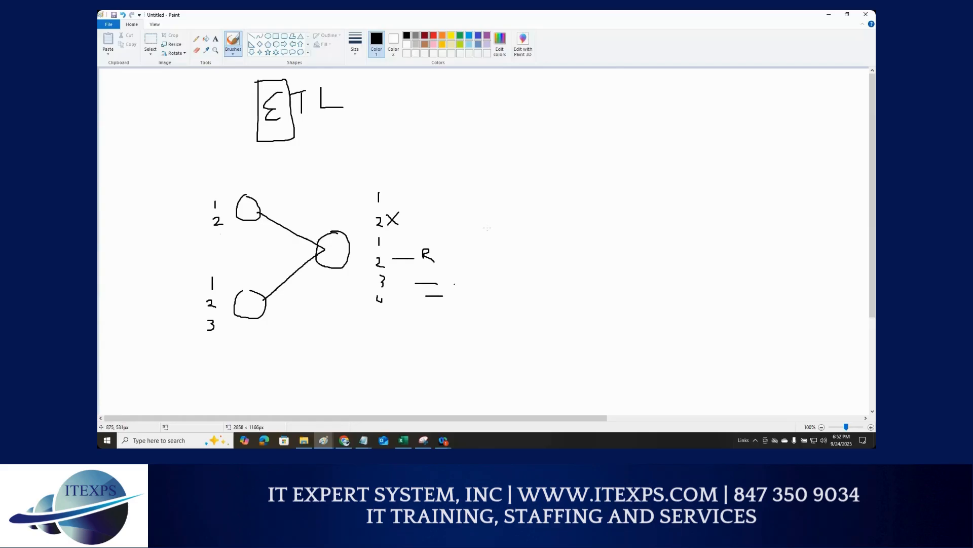
Continue the flow with three more circles, a lined box at the end and a curved arrow to the label "D A"
{"action": "mouse_move", "coordinate": [475, 221]}
{"action": "left_mouse_down"}
{"action": "mouse_move", "coordinate": [524, 236]}
{"action": "mouse_move", "coordinate": [488, 215]}
{"action": "left_mouse_up"}
{"action": "mouse_move", "coordinate": [567, 211]}
{"action": "left_mouse_down"}
{"action": "mouse_move", "coordinate": [565, 236]}
{"action": "mouse_move", "coordinate": [581, 212]}
{"action": "mouse_move", "coordinate": [625, 219]}
{"action": "mouse_move", "coordinate": [644, 197]}
{"action": "left_mouse_up"}
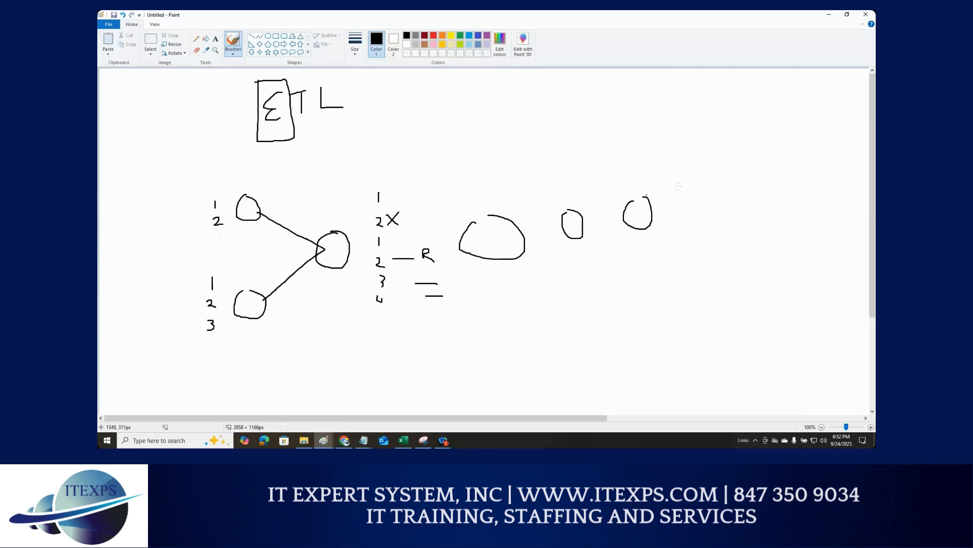
{"action": "mouse_move", "coordinate": [665, 190]}
{"action": "left_mouse_down"}
{"action": "mouse_move", "coordinate": [666, 228]}
{"action": "mouse_move", "coordinate": [696, 183]}
{"action": "mouse_move", "coordinate": [669, 184]}
{"action": "mouse_move", "coordinate": [671, 201]}
{"action": "mouse_move", "coordinate": [688, 205]}
{"action": "mouse_move", "coordinate": [659, 155]}
{"action": "mouse_move", "coordinate": [773, 118]}
{"action": "left_mouse_up"}
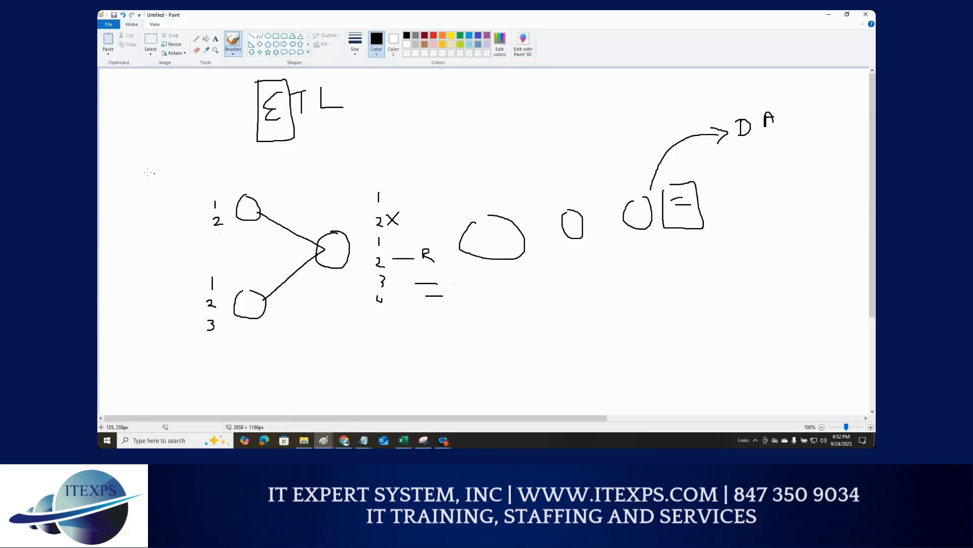
Draw a rectangle labelled "500" beside each of the two numbered source circles
{"action": "mouse_move", "coordinate": [147, 169]}
{"action": "left_mouse_down"}
{"action": "mouse_move", "coordinate": [198, 168]}
{"action": "mouse_move", "coordinate": [200, 234]}
{"action": "mouse_move", "coordinate": [147, 235]}
{"action": "mouse_move", "coordinate": [148, 167]}
{"action": "mouse_move", "coordinate": [167, 147]}
{"action": "mouse_move", "coordinate": [166, 155]}
{"action": "mouse_move", "coordinate": [190, 155]}
{"action": "mouse_move", "coordinate": [199, 144]}
{"action": "mouse_move", "coordinate": [201, 155]}
{"action": "left_mouse_up"}
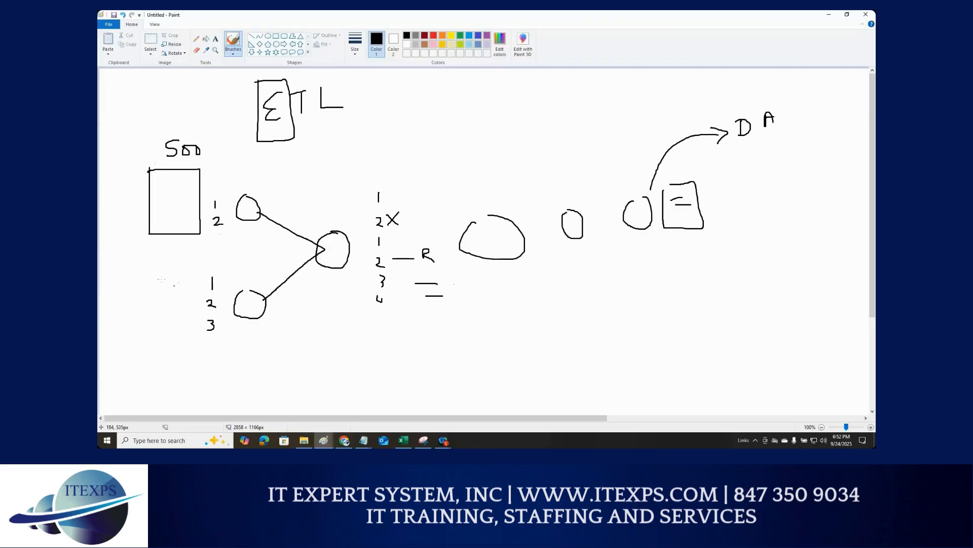
{"action": "mouse_move", "coordinate": [155, 279]}
{"action": "left_mouse_down"}
{"action": "mouse_move", "coordinate": [180, 279]}
{"action": "mouse_move", "coordinate": [185, 343]}
{"action": "mouse_move", "coordinate": [135, 351]}
{"action": "mouse_move", "coordinate": [130, 294]}
{"action": "mouse_move", "coordinate": [166, 279]}
{"action": "mouse_move", "coordinate": [161, 260]}
{"action": "mouse_move", "coordinate": [157, 274]}
{"action": "mouse_move", "coordinate": [184, 266]}
{"action": "left_mouse_up"}
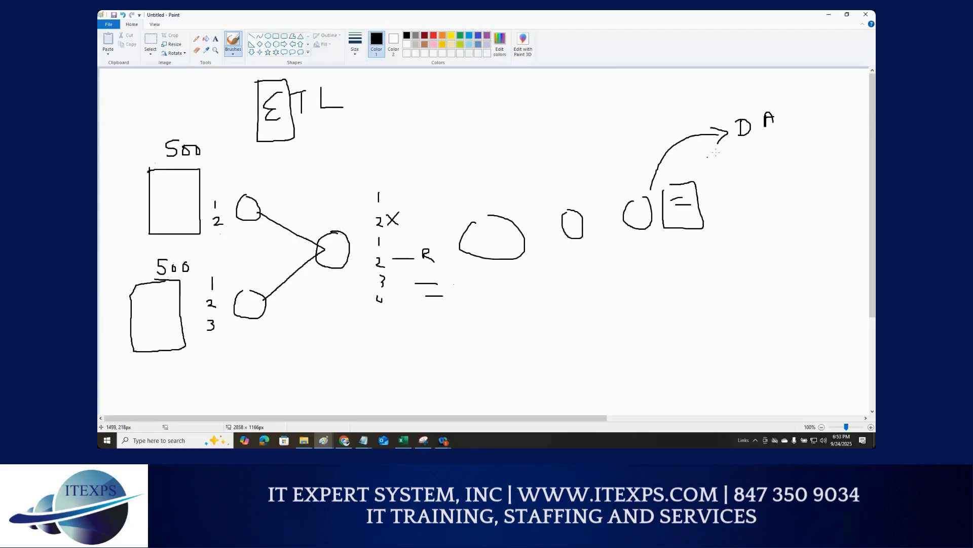
Add branch arrows labelled "model" and "DEP" above an underlined "D A", and frame the whole flow from the sources to the end box
{"action": "left_click_drag", "start_coordinate": [722, 149], "coordinate": [768, 140]}
{"action": "mouse_move", "coordinate": [673, 139]}
{"action": "left_mouse_down"}
{"action": "mouse_move", "coordinate": [699, 105]}
{"action": "mouse_move", "coordinate": [711, 112]}
{"action": "mouse_move", "coordinate": [741, 86]}
{"action": "mouse_move", "coordinate": [765, 92]}
{"action": "mouse_move", "coordinate": [775, 83]}
{"action": "left_mouse_up"}
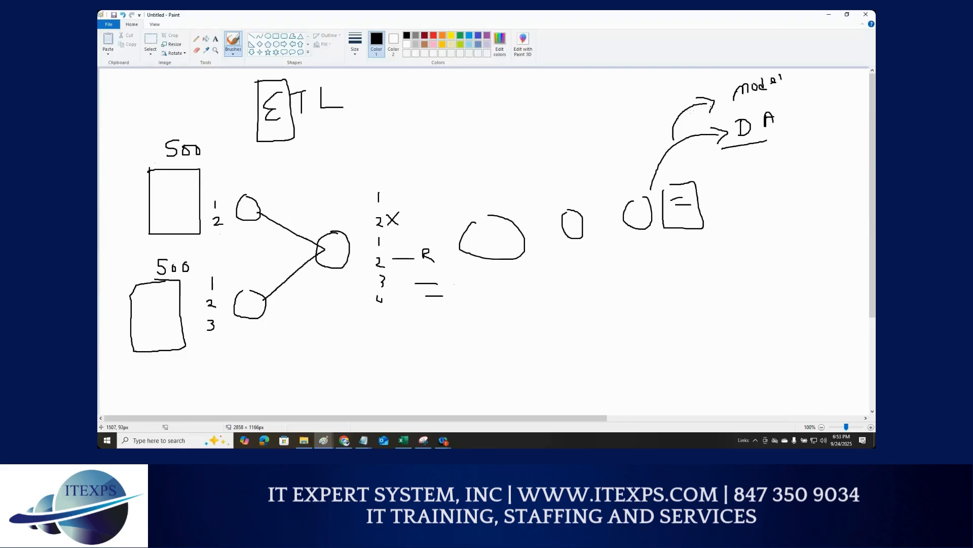
{"action": "mouse_move", "coordinate": [680, 110]}
{"action": "left_mouse_down"}
{"action": "mouse_move", "coordinate": [695, 78]}
{"action": "mouse_move", "coordinate": [706, 80]}
{"action": "mouse_move", "coordinate": [649, 95]}
{"action": "left_mouse_up"}
{"action": "mouse_move", "coordinate": [642, 81]}
{"action": "left_mouse_down"}
{"action": "mouse_move", "coordinate": [656, 80]}
{"action": "mouse_move", "coordinate": [649, 94]}
{"action": "mouse_move", "coordinate": [664, 84]}
{"action": "mouse_move", "coordinate": [659, 92]}
{"action": "left_mouse_up"}
{"action": "mouse_move", "coordinate": [669, 91]}
{"action": "left_mouse_down"}
{"action": "mouse_move", "coordinate": [669, 77]}
{"action": "mouse_move", "coordinate": [669, 94]}
{"action": "left_mouse_up"}
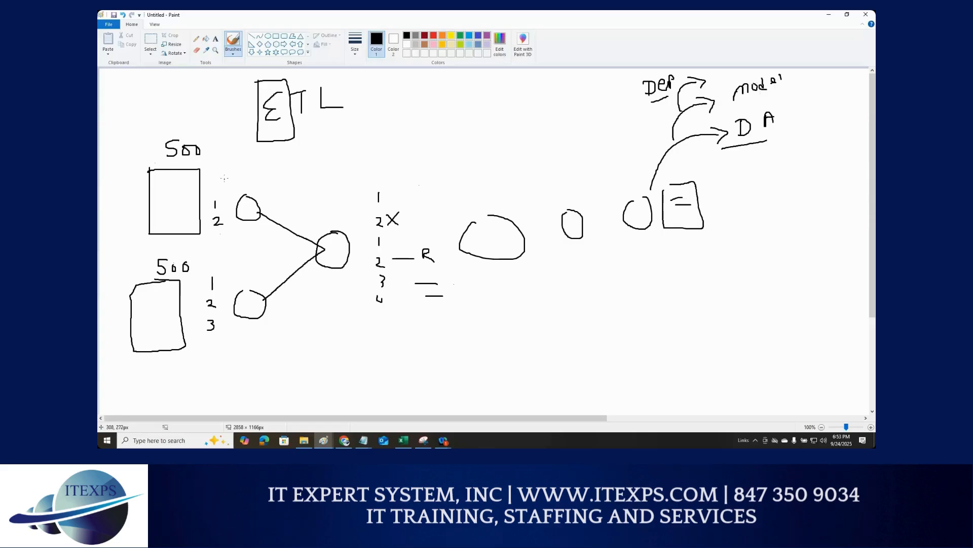
{"action": "mouse_move", "coordinate": [224, 178]}
{"action": "left_mouse_down"}
{"action": "mouse_move", "coordinate": [698, 150]}
{"action": "mouse_move", "coordinate": [724, 249]}
{"action": "mouse_move", "coordinate": [625, 293]}
{"action": "mouse_move", "coordinate": [199, 331]}
{"action": "mouse_move", "coordinate": [208, 172]}
{"action": "mouse_move", "coordinate": [241, 168]}
{"action": "left_mouse_up"}
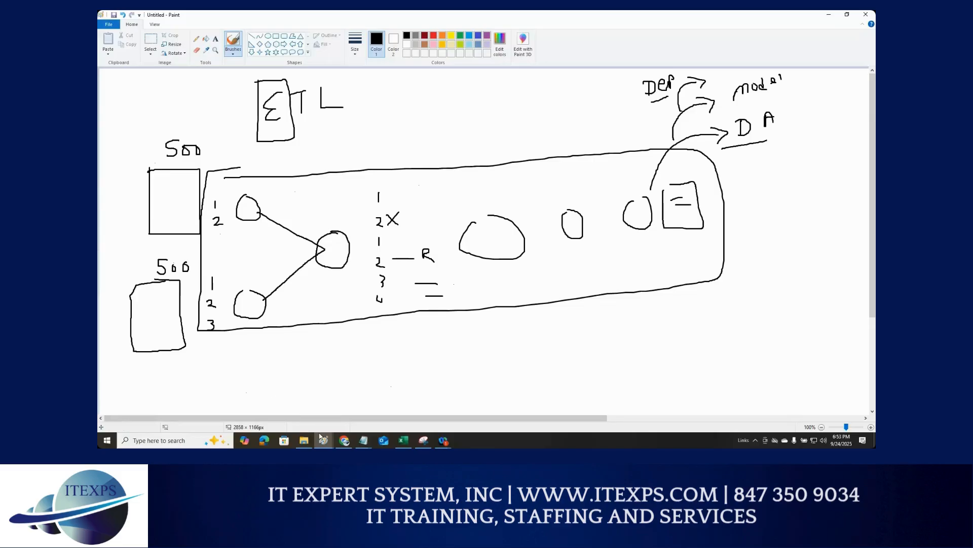
Switch to the Chrome browser and bring up the AWS Console Home page
{"action": "left_click", "coordinate": [344, 440]}
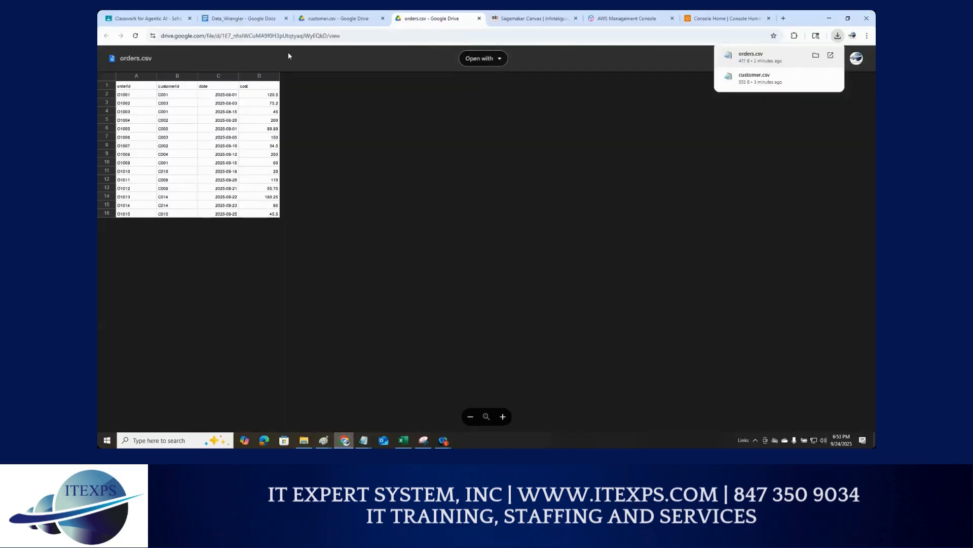
{"action": "left_click", "coordinate": [532, 19]}
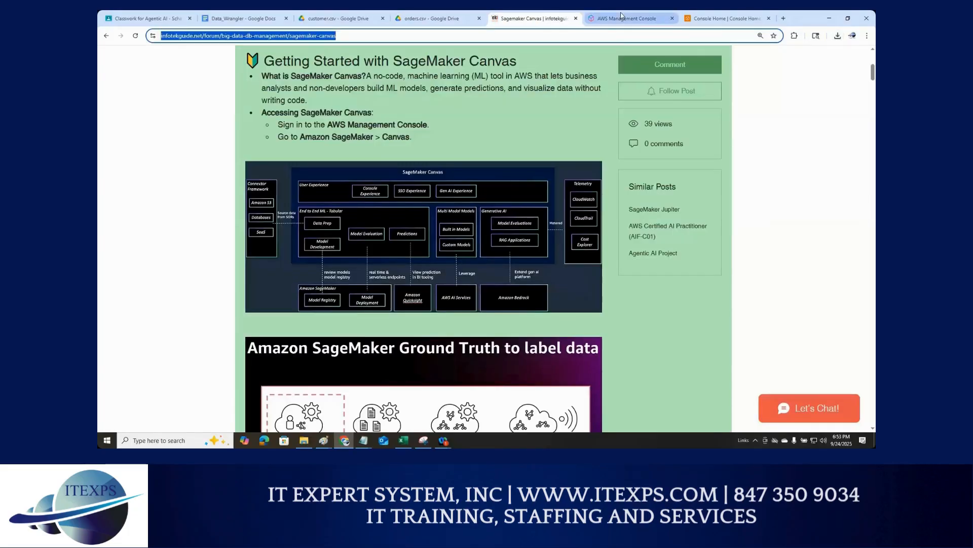
{"action": "left_click", "coordinate": [719, 16]}
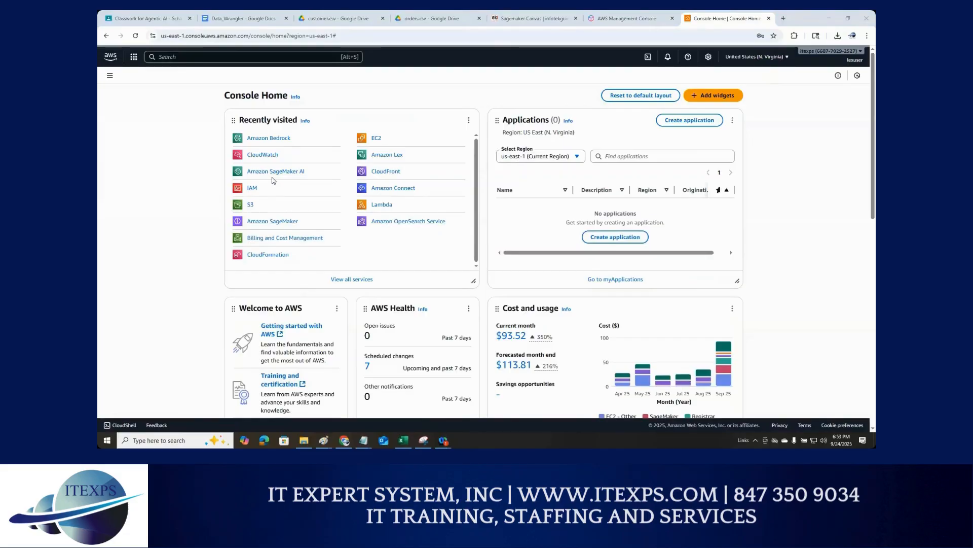
Circle Amazon SageMaker AI in red among the recently visited services as a temporary screen annotation
{"action": "left_click_drag", "start_coordinate": [202, 162], "coordinate": [326, 162]}
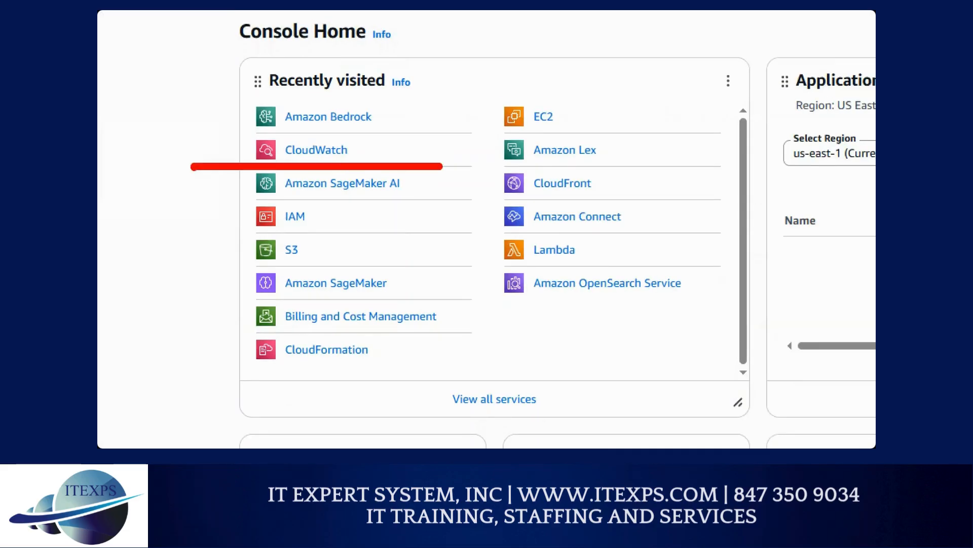
{"action": "mouse_move", "coordinate": [442, 166]}
{"action": "left_mouse_down"}
{"action": "mouse_move", "coordinate": [364, 203]}
{"action": "mouse_move", "coordinate": [205, 175]}
{"action": "left_mouse_up"}
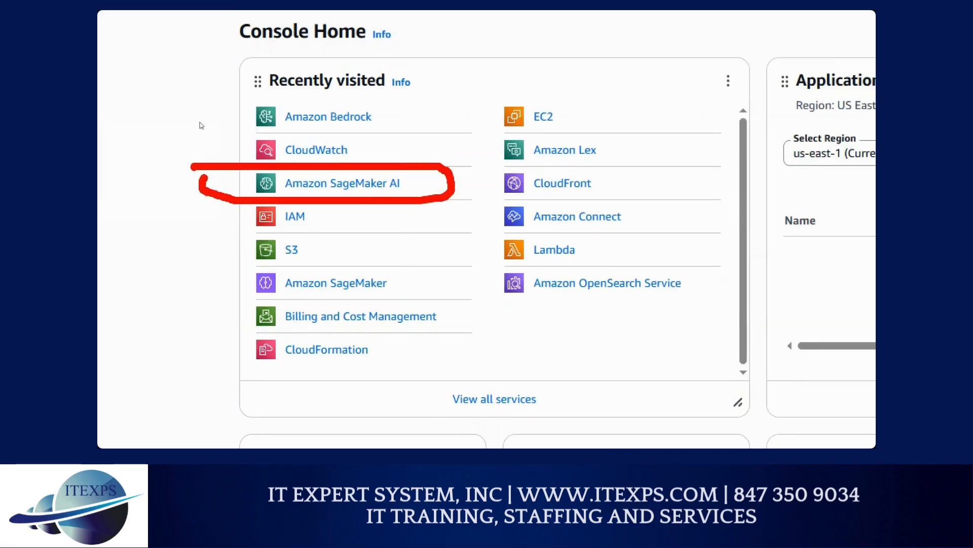
Search the AWS console for "sage"
{"action": "left_click", "coordinate": [188, 56]}
{"action": "type", "text": "sa"}
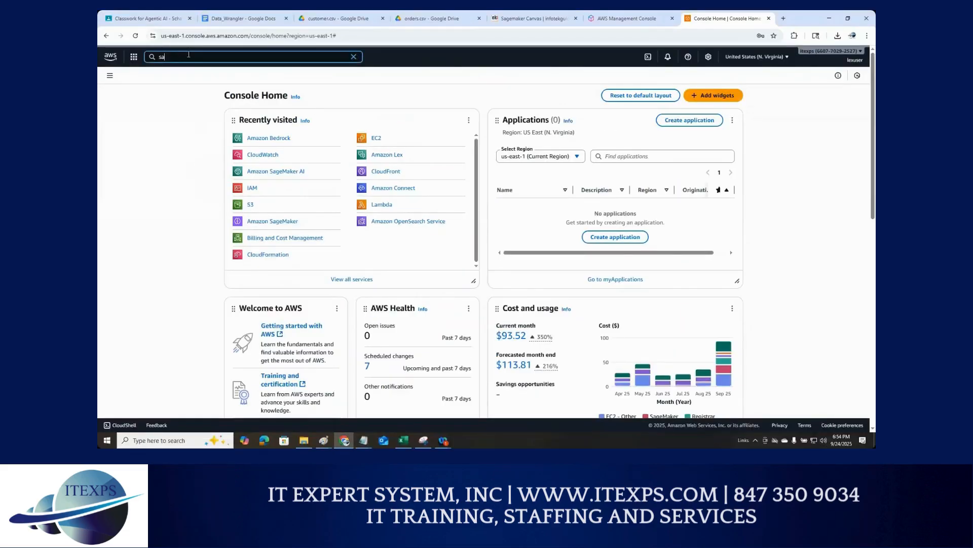
{"action": "type", "text": "ge"}
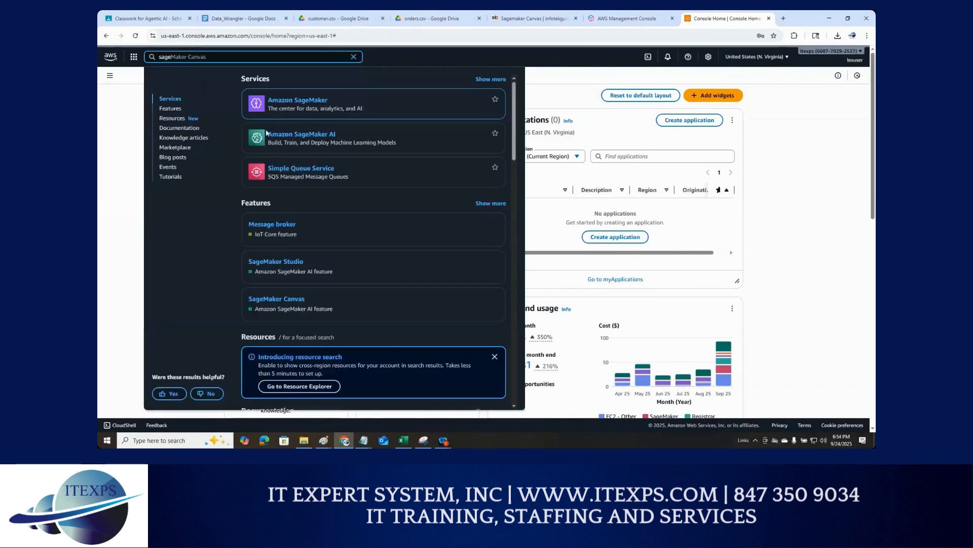
{"action": "mouse_move", "coordinate": [267, 133]}
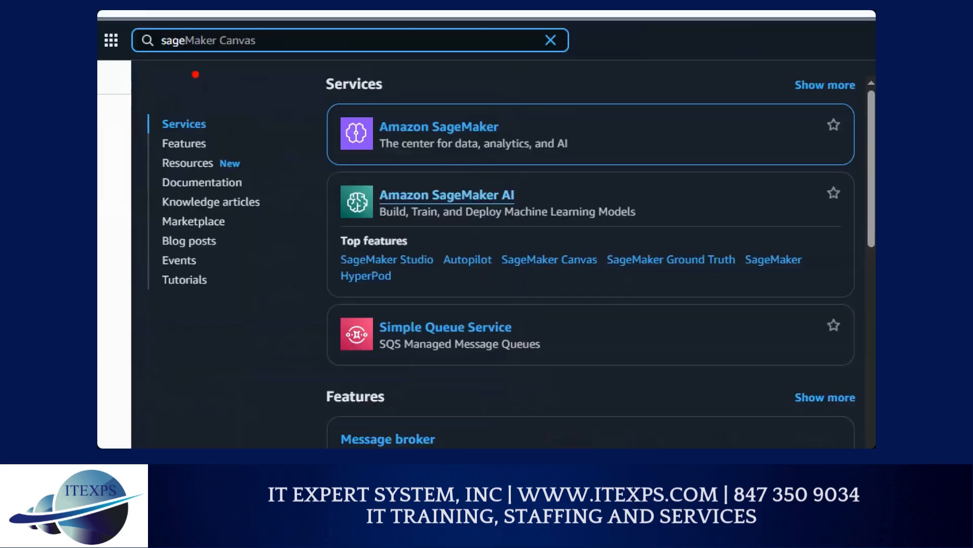
Annotate the zoomed search results with a red arrow from the search text to Amazon SageMaker AI and further freehand marks
{"action": "mouse_move", "coordinate": [212, 58]}
{"action": "left_mouse_down"}
{"action": "mouse_move", "coordinate": [294, 122]}
{"action": "mouse_move", "coordinate": [456, 175]}
{"action": "left_mouse_up"}
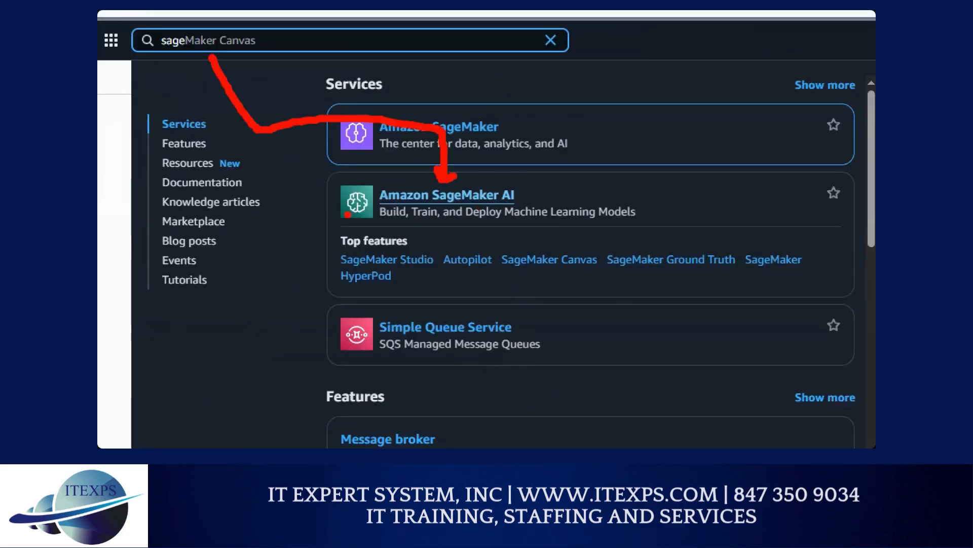
{"action": "left_click_drag", "start_coordinate": [288, 202], "coordinate": [326, 201]}
{"action": "mouse_move", "coordinate": [295, 212]}
{"action": "left_mouse_down"}
{"action": "mouse_move", "coordinate": [325, 212]}
{"action": "mouse_move", "coordinate": [324, 196]}
{"action": "mouse_move", "coordinate": [320, 229]}
{"action": "left_mouse_up"}
{"action": "mouse_move", "coordinate": [529, 107]}
{"action": "left_mouse_down"}
{"action": "mouse_move", "coordinate": [525, 125]}
{"action": "mouse_move", "coordinate": [539, 129]}
{"action": "left_mouse_up"}
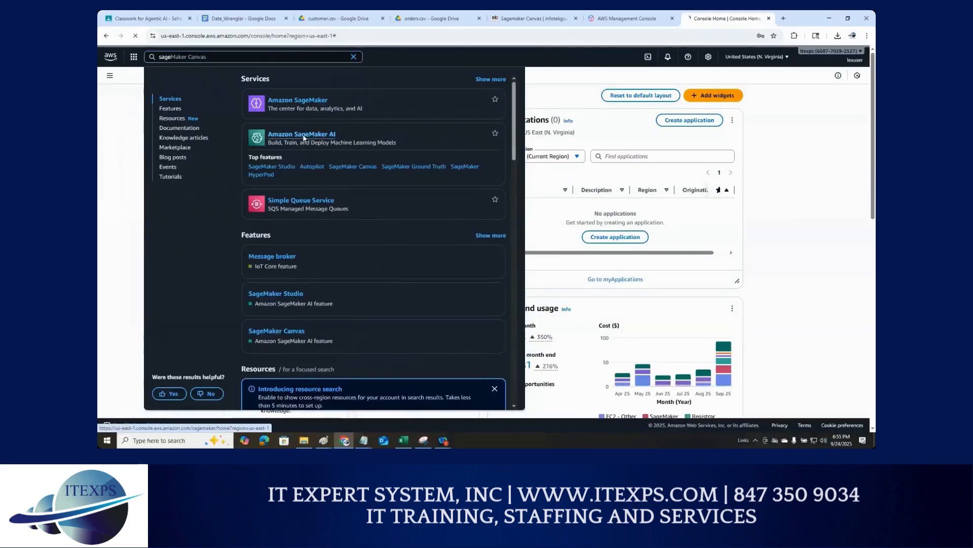
Open the Amazon SageMaker AI service from the search results
{"action": "left_click", "coordinate": [303, 135]}
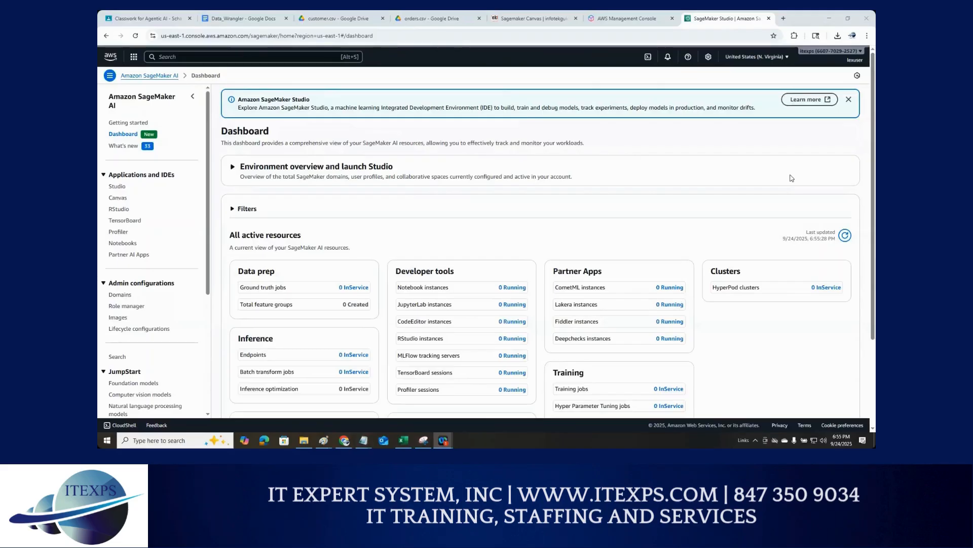
View the System Admin And Devops quiz page on the InfoTekGuide site and go back to the Sagemaker Canvas article
{"action": "left_click", "coordinate": [530, 19]}
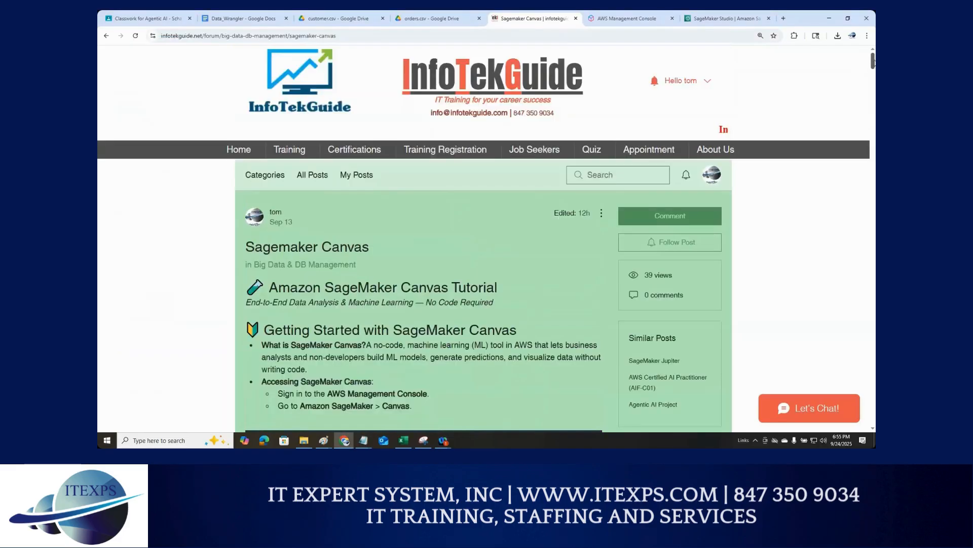
{"action": "scroll", "coordinate": [810, 101], "scroll_direction": "up", "scroll_amount": 5}
{"action": "mouse_move", "coordinate": [603, 157]}
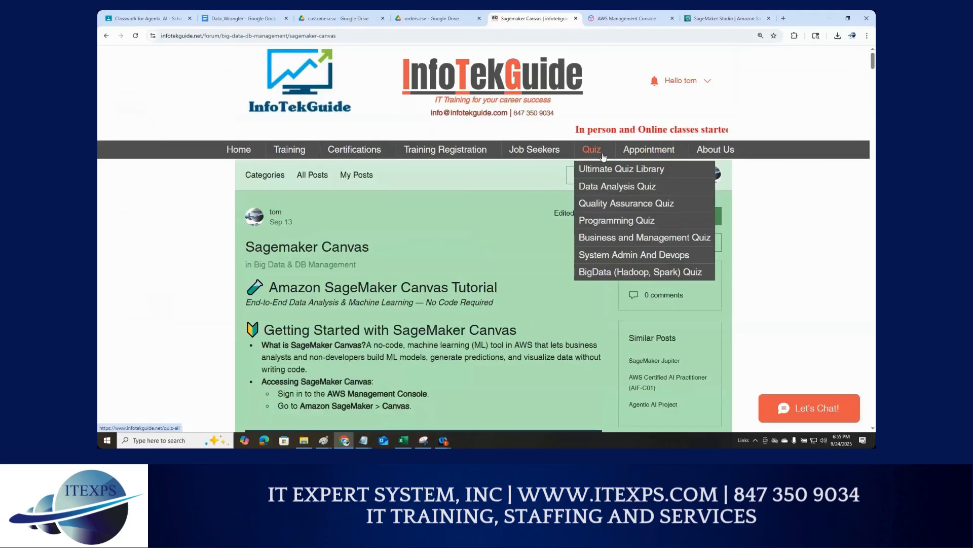
{"action": "left_click", "coordinate": [634, 256]}
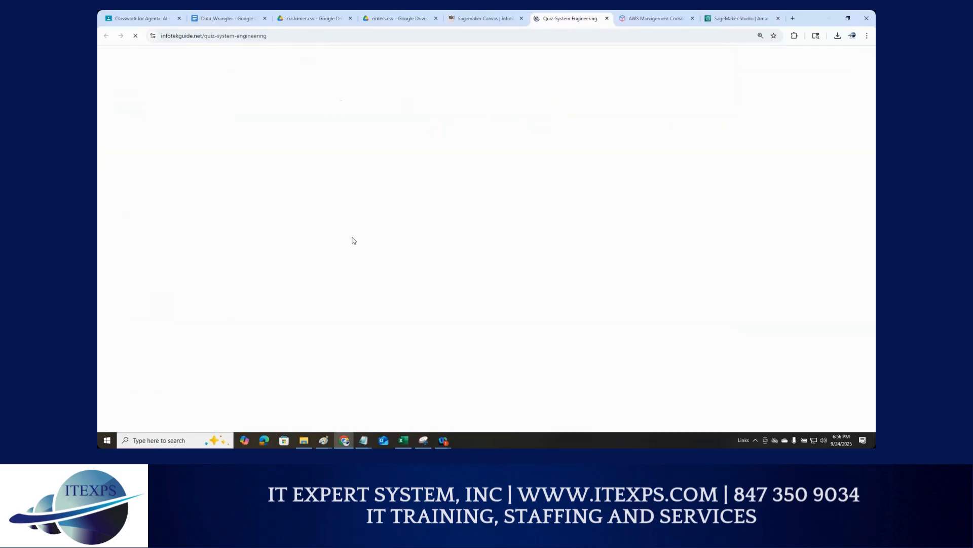
{"action": "scroll", "coordinate": [358, 289], "scroll_direction": "down", "scroll_amount": 3}
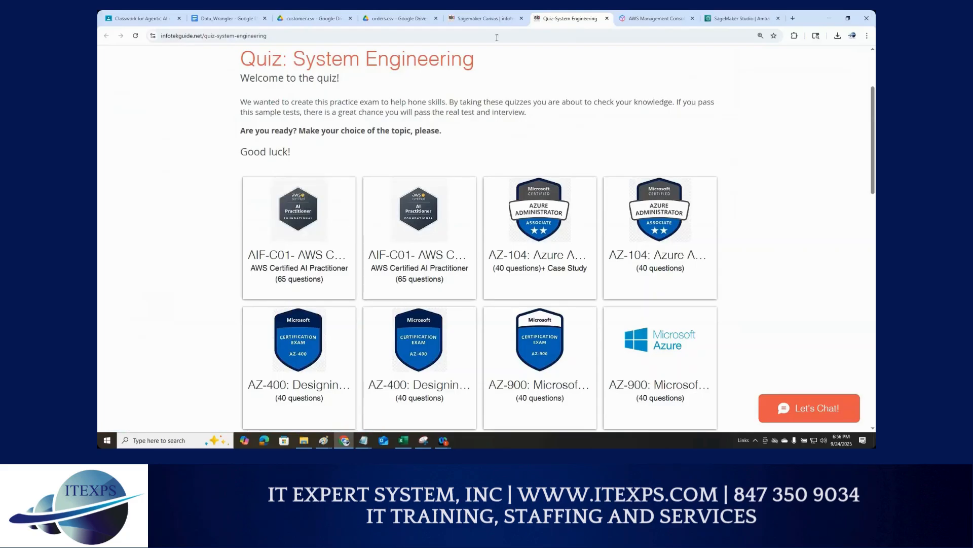
{"action": "left_click", "coordinate": [484, 14]}
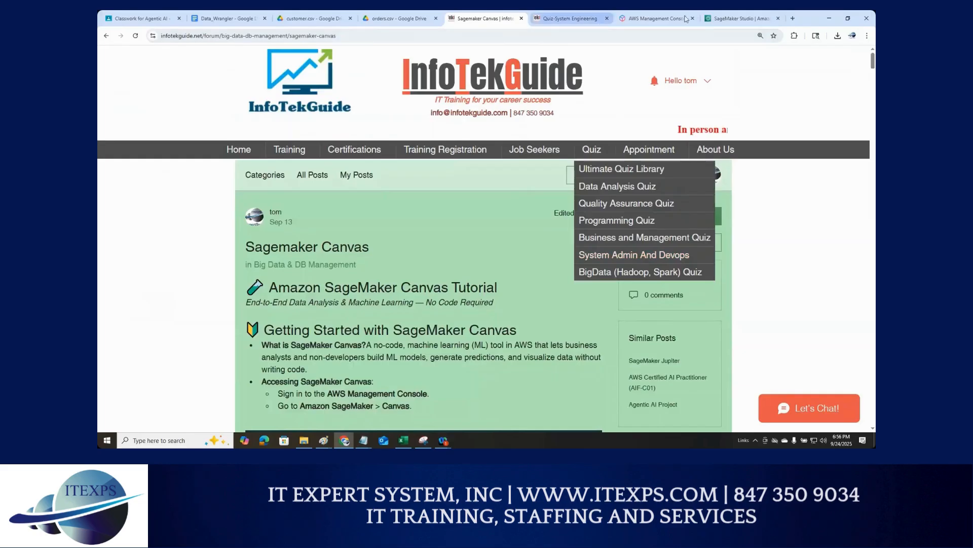
Return to the SageMaker AI dashboard and point out Ground Truth in its navigation list with a red underline
{"action": "left_click", "coordinate": [724, 17]}
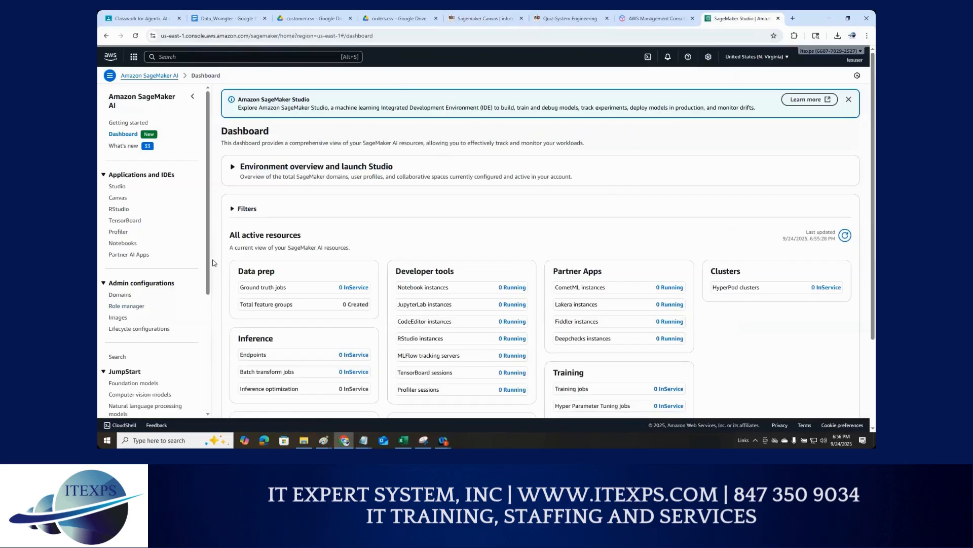
{"action": "left_click_drag", "start_coordinate": [208, 262], "coordinate": [208, 357]}
{"action": "key", "text": "ctrl+1"}
{"action": "left_click", "coordinate": [141, 314]}
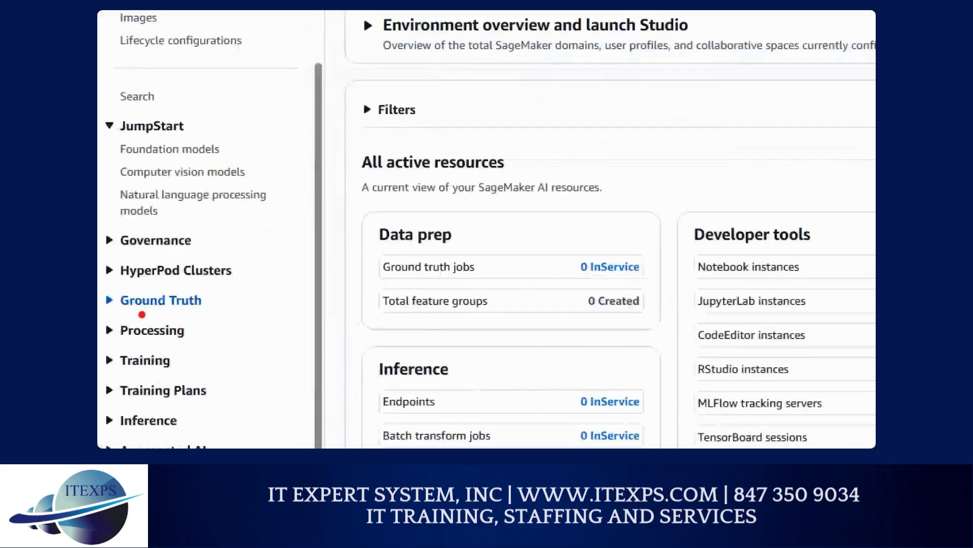
{"action": "left_click_drag", "start_coordinate": [111, 314], "coordinate": [213, 311]}
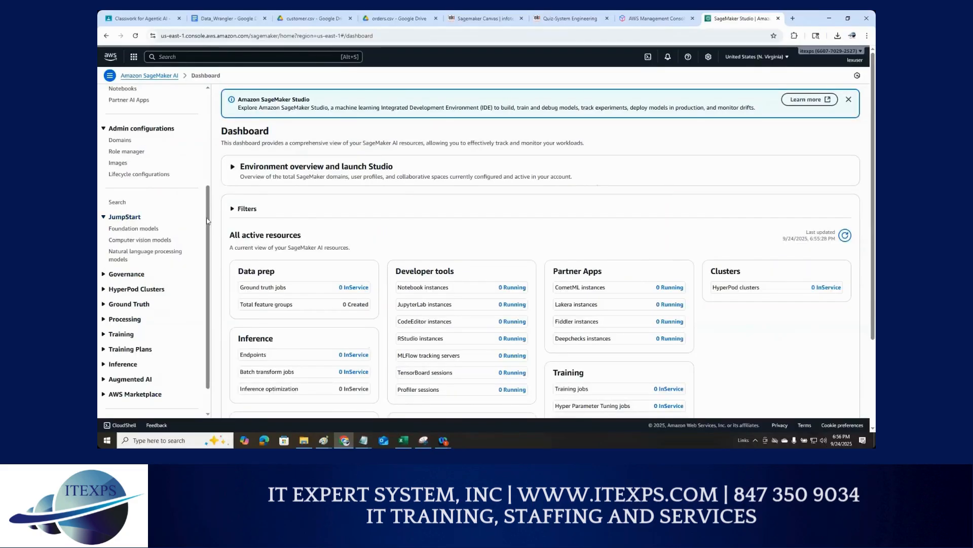
Mark the Applications and IDEs group with a red bracket and put red dots beside the Canvas entry
{"action": "scroll", "coordinate": [207, 220], "scroll_direction": "up", "scroll_amount": 3}
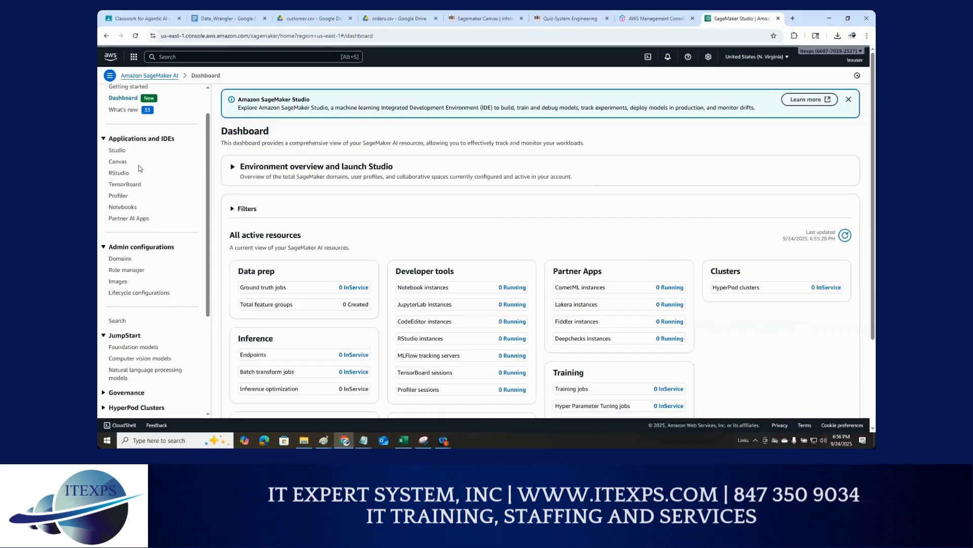
{"action": "mouse_move", "coordinate": [112, 144]}
{"action": "left_mouse_down"}
{"action": "mouse_move", "coordinate": [252, 142]}
{"action": "mouse_move", "coordinate": [257, 301]}
{"action": "left_mouse_up"}
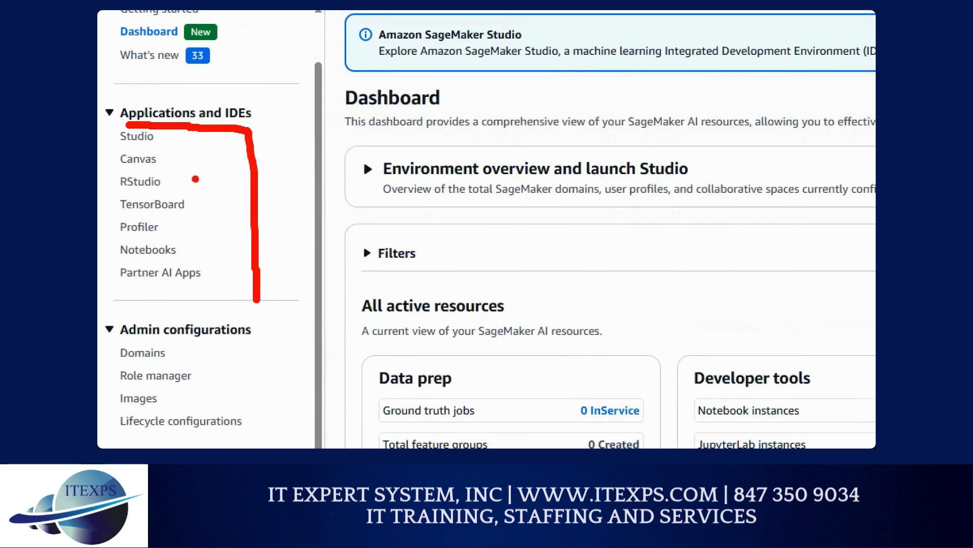
{"action": "left_click", "coordinate": [179, 159]}
{"action": "left_click", "coordinate": [197, 160]}
Draw a red box with inner lines inside a larger circle, plus a vertical bar and an arrow, over the zoomed dashboard
{"action": "mouse_move", "coordinate": [467, 130]}
{"action": "left_mouse_down"}
{"action": "mouse_move", "coordinate": [447, 165]}
{"action": "mouse_move", "coordinate": [501, 199]}
{"action": "mouse_move", "coordinate": [520, 145]}
{"action": "mouse_move", "coordinate": [472, 129]}
{"action": "mouse_move", "coordinate": [470, 156]}
{"action": "mouse_move", "coordinate": [492, 159]}
{"action": "mouse_move", "coordinate": [493, 175]}
{"action": "left_mouse_up"}
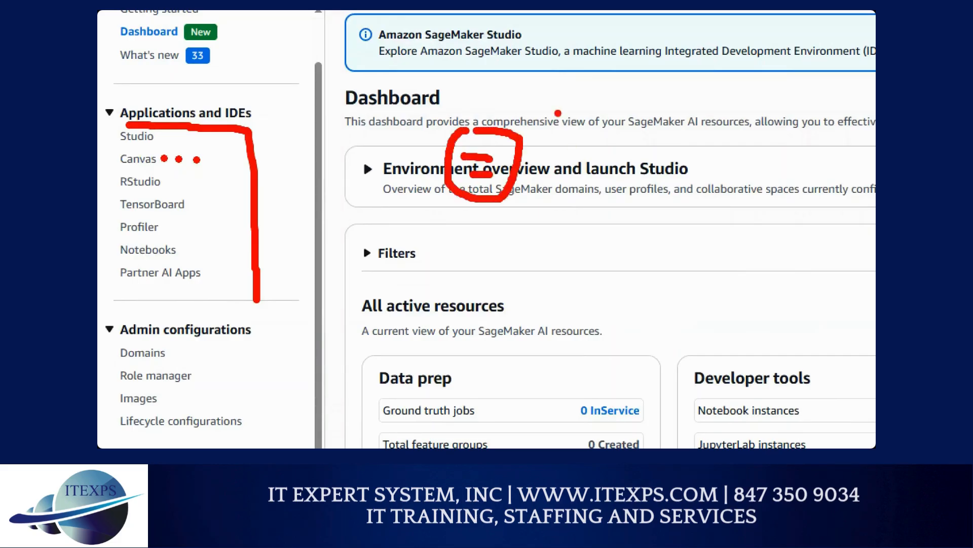
{"action": "mouse_move", "coordinate": [558, 110]}
{"action": "left_mouse_down"}
{"action": "mouse_move", "coordinate": [490, 99]}
{"action": "mouse_move", "coordinate": [414, 199]}
{"action": "mouse_move", "coordinate": [477, 232]}
{"action": "mouse_move", "coordinate": [548, 189]}
{"action": "mouse_move", "coordinate": [567, 117]}
{"action": "mouse_move", "coordinate": [552, 107]}
{"action": "left_mouse_up"}
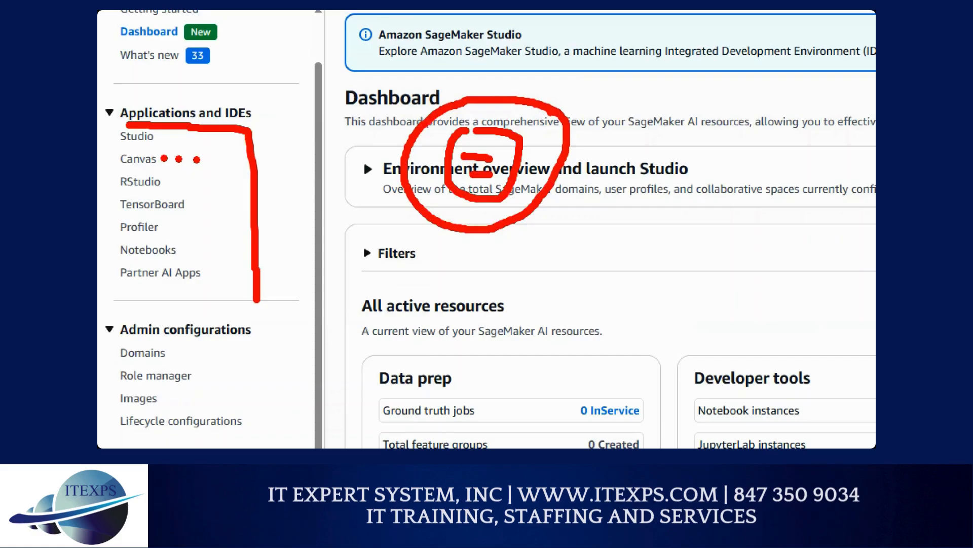
{"action": "left_click_drag", "start_coordinate": [584, 138], "coordinate": [584, 196]}
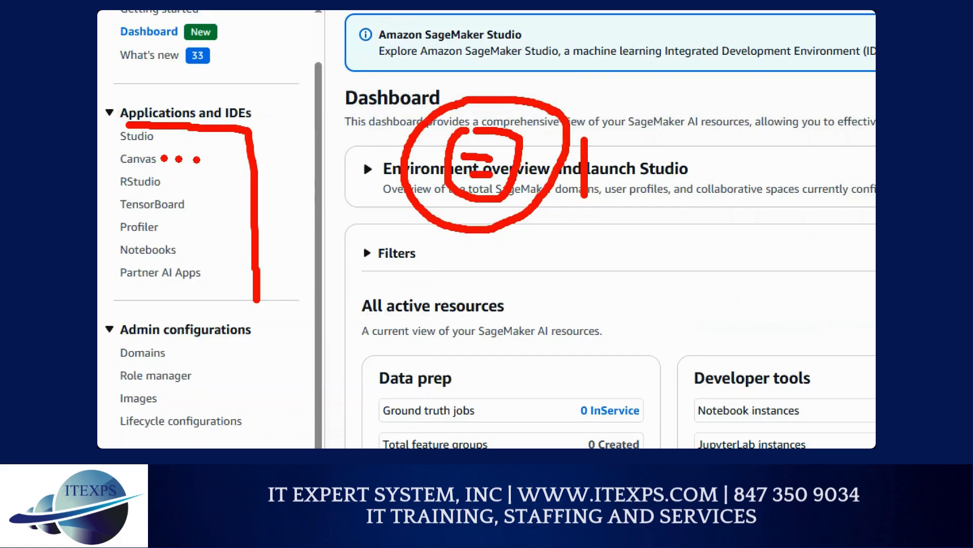
{"action": "left_click_drag", "start_coordinate": [822, 263], "coordinate": [672, 309]}
{"action": "mouse_move", "coordinate": [692, 279]}
{"action": "left_mouse_down"}
{"action": "mouse_move", "coordinate": [686, 289]}
{"action": "mouse_move", "coordinate": [700, 322]}
{"action": "left_mouse_up"}
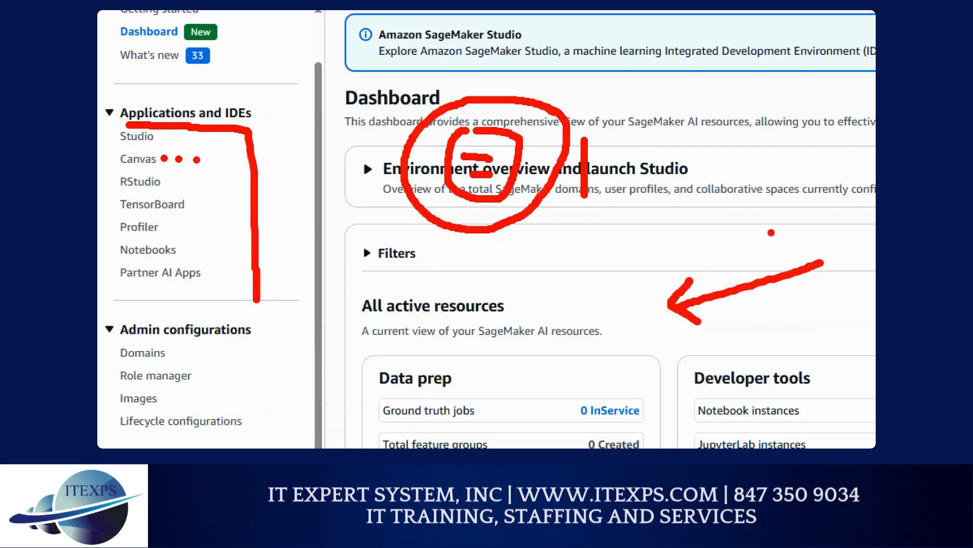
Write LR inside a red circle near the arrow's tail and draw a red rectangle over the All active resources heading
{"action": "mouse_move", "coordinate": [785, 172]}
{"action": "left_mouse_down"}
{"action": "mouse_move", "coordinate": [789, 195]}
{"action": "mouse_move", "coordinate": [810, 203]}
{"action": "mouse_move", "coordinate": [808, 194]}
{"action": "mouse_move", "coordinate": [830, 195]}
{"action": "left_mouse_up"}
{"action": "mouse_move", "coordinate": [818, 143]}
{"action": "left_mouse_down"}
{"action": "mouse_move", "coordinate": [774, 170]}
{"action": "mouse_move", "coordinate": [783, 231]}
{"action": "mouse_move", "coordinate": [856, 159]}
{"action": "mouse_move", "coordinate": [817, 143]}
{"action": "left_mouse_up"}
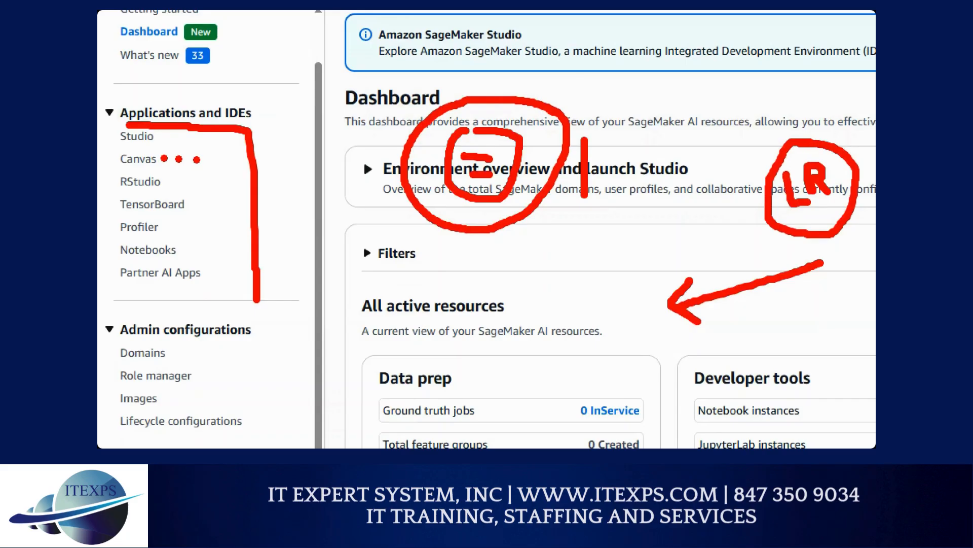
{"action": "mouse_move", "coordinate": [411, 291]}
{"action": "left_mouse_down"}
{"action": "mouse_move", "coordinate": [574, 288]}
{"action": "mouse_move", "coordinate": [604, 336]}
{"action": "mouse_move", "coordinate": [430, 388]}
{"action": "mouse_move", "coordinate": [427, 274]}
{"action": "left_mouse_up"}
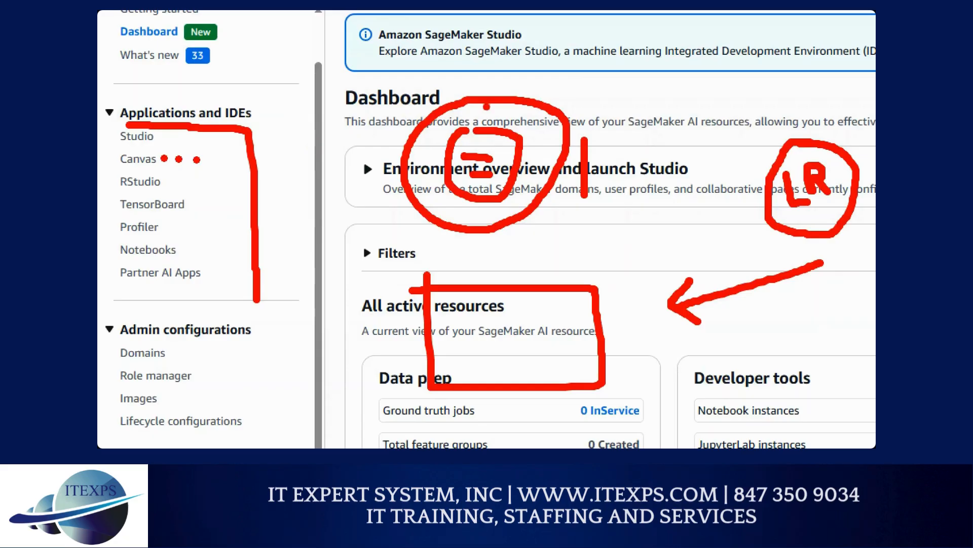
Write the red letters D and I with a dot between them above the large circle
{"action": "mouse_move", "coordinate": [464, 51]}
{"action": "left_mouse_down"}
{"action": "mouse_move", "coordinate": [466, 82]}
{"action": "mouse_move", "coordinate": [453, 78]}
{"action": "left_mouse_up"}
{"action": "left_click", "coordinate": [495, 57]}
{"action": "left_click_drag", "start_coordinate": [512, 37], "coordinate": [538, 36]}
{"action": "left_click_drag", "start_coordinate": [528, 38], "coordinate": [528, 65]}
{"action": "left_click_drag", "start_coordinate": [515, 65], "coordinate": [546, 65]}
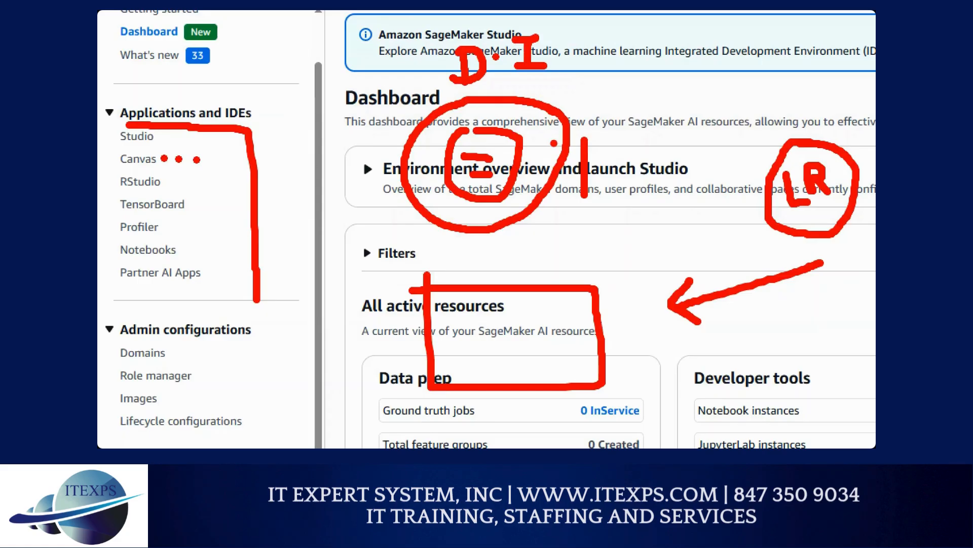
Draw two short arrows leading down and outward from the large circle and write a 2 beside the vertical bar
{"action": "mouse_move", "coordinate": [521, 223]}
{"action": "left_mouse_down"}
{"action": "mouse_move", "coordinate": [550, 256]}
{"action": "mouse_move", "coordinate": [532, 254]}
{"action": "mouse_move", "coordinate": [552, 257]}
{"action": "left_mouse_up"}
{"action": "mouse_move", "coordinate": [542, 201]}
{"action": "left_mouse_down"}
{"action": "mouse_move", "coordinate": [587, 227]}
{"action": "mouse_move", "coordinate": [588, 214]}
{"action": "mouse_move", "coordinate": [598, 229]}
{"action": "left_mouse_up"}
{"action": "left_click_drag", "start_coordinate": [599, 229], "coordinate": [581, 232]}
{"action": "mouse_move", "coordinate": [608, 187]}
{"action": "left_mouse_down"}
{"action": "mouse_move", "coordinate": [610, 203]}
{"action": "mouse_move", "coordinate": [630, 202]}
{"action": "left_mouse_up"}
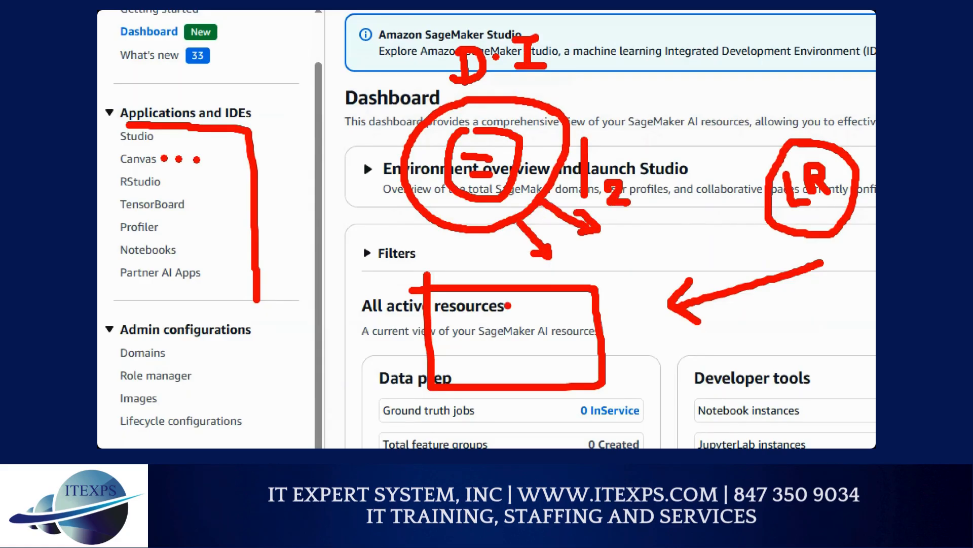
Split the red rectangle into two halves with an oval in each, and add a bar above it with a double curve leading to it
{"action": "mouse_move", "coordinate": [482, 310]}
{"action": "left_mouse_down"}
{"action": "mouse_move", "coordinate": [480, 358]}
{"action": "mouse_move", "coordinate": [486, 310]}
{"action": "left_mouse_up"}
{"action": "mouse_move", "coordinate": [560, 315]}
{"action": "left_mouse_down"}
{"action": "mouse_move", "coordinate": [542, 342]}
{"action": "mouse_move", "coordinate": [563, 306]}
{"action": "mouse_move", "coordinate": [519, 381]}
{"action": "left_mouse_up"}
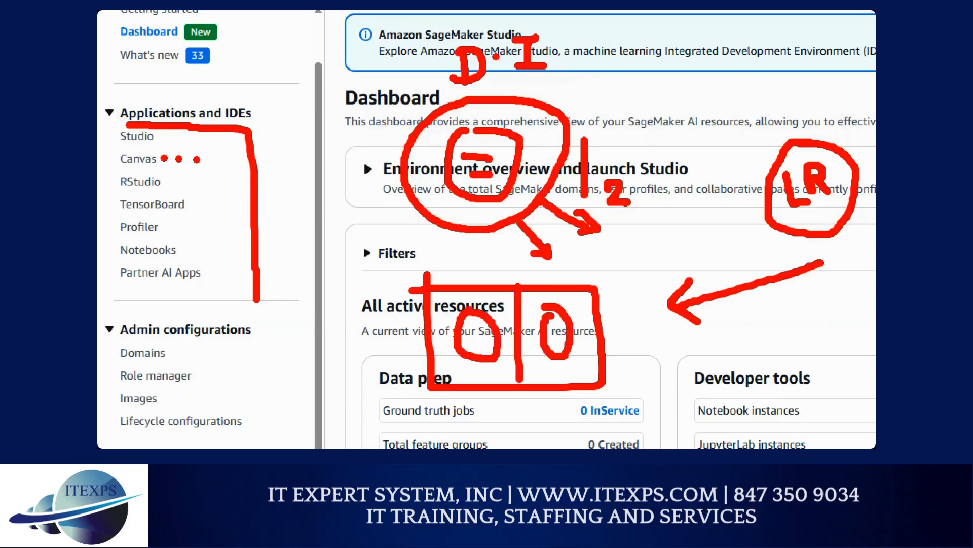
{"action": "left_click_drag", "start_coordinate": [475, 274], "coordinate": [558, 276]}
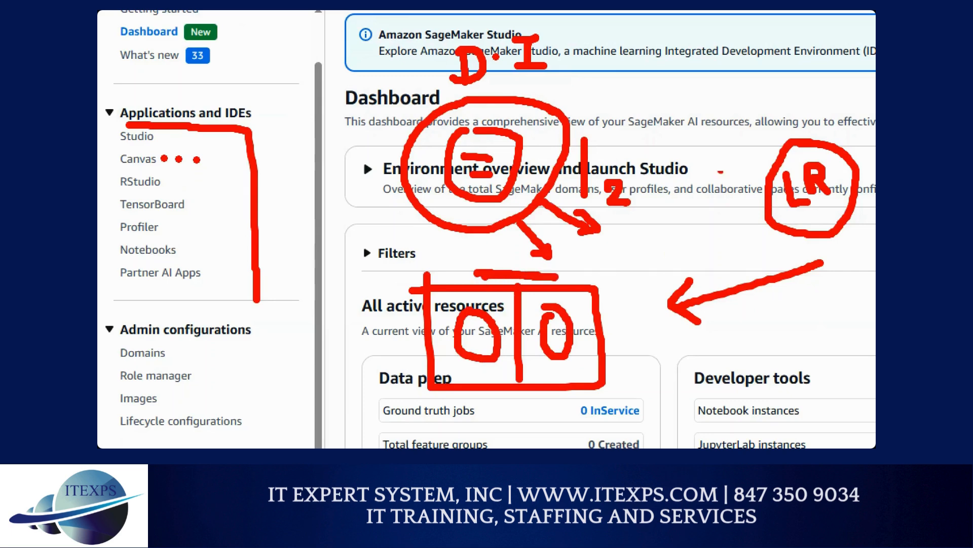
{"action": "left_click_drag", "start_coordinate": [727, 116], "coordinate": [616, 234]}
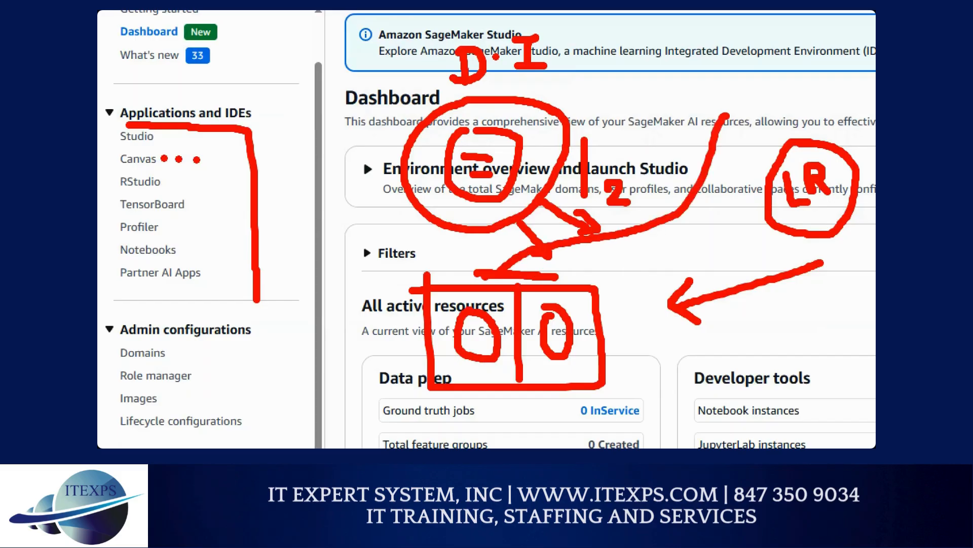
{"action": "mouse_move", "coordinate": [729, 109]}
{"action": "left_mouse_down"}
{"action": "mouse_move", "coordinate": [692, 189]}
{"action": "mouse_move", "coordinate": [459, 274]}
{"action": "left_mouse_up"}
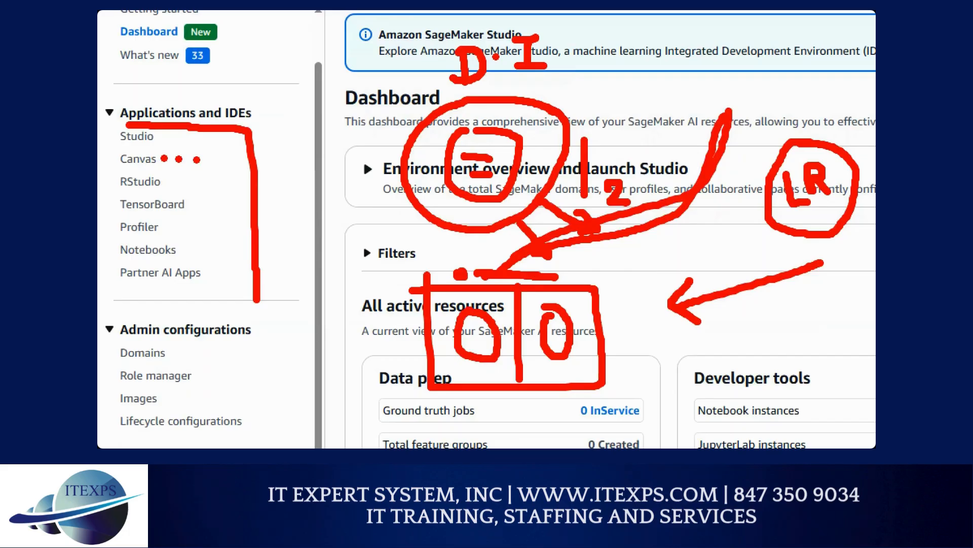
Leave the zoomed drawing and look through the SageMaker AI navigation list from Applications and IDEs to AWS Marketplace
{"action": "left_click", "coordinate": [172, 361]}
{"action": "scroll", "coordinate": [202, 345], "scroll_direction": "down", "scroll_amount": 5}
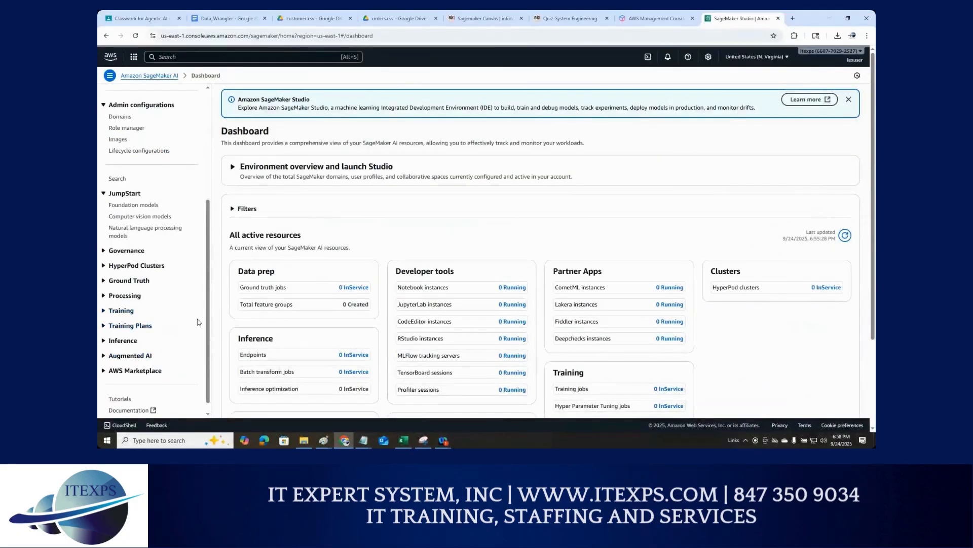
{"action": "scroll", "coordinate": [206, 318], "scroll_direction": "up", "scroll_amount": 3}
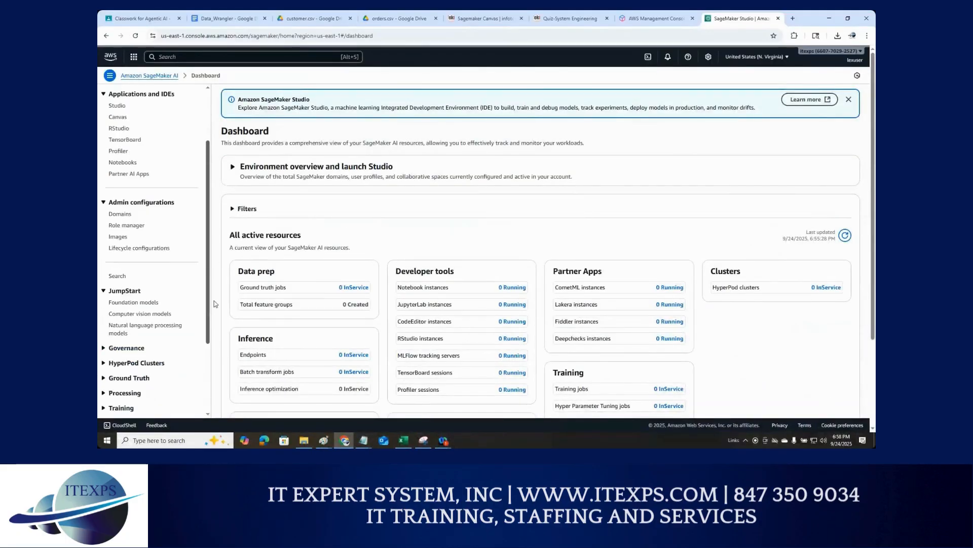
{"action": "scroll", "coordinate": [214, 333], "scroll_direction": "down", "scroll_amount": 1}
{"action": "scroll", "coordinate": [214, 333], "scroll_direction": "down", "scroll_amount": 1}
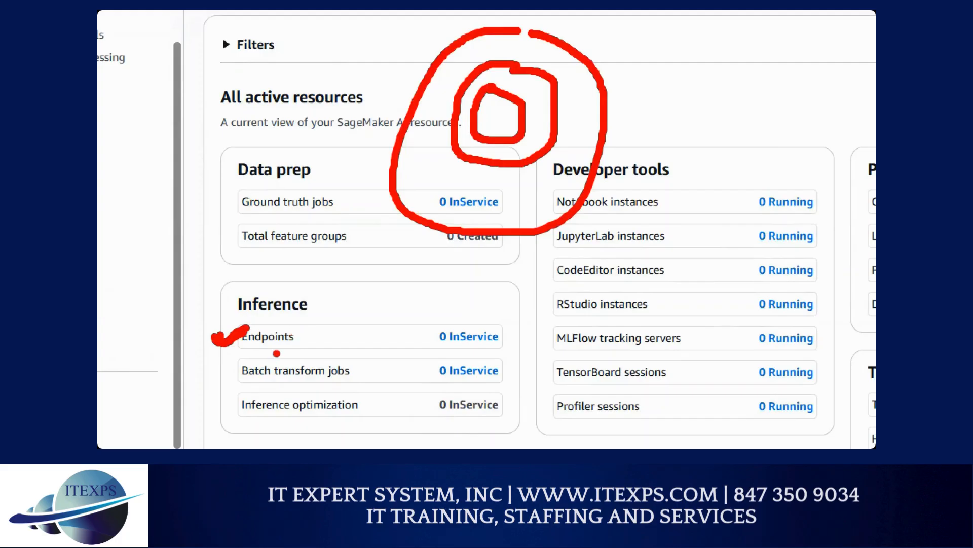
Mark the Endpoints entry in the Inference card with red slanted strokes, a short line and a cross
{"action": "mouse_move", "coordinate": [318, 332]}
{"action": "left_mouse_down"}
{"action": "mouse_move", "coordinate": [355, 275]}
{"action": "mouse_move", "coordinate": [350, 325]}
{"action": "mouse_move", "coordinate": [380, 303]}
{"action": "left_mouse_up"}
{"action": "left_click_drag", "start_coordinate": [354, 340], "coordinate": [388, 337]}
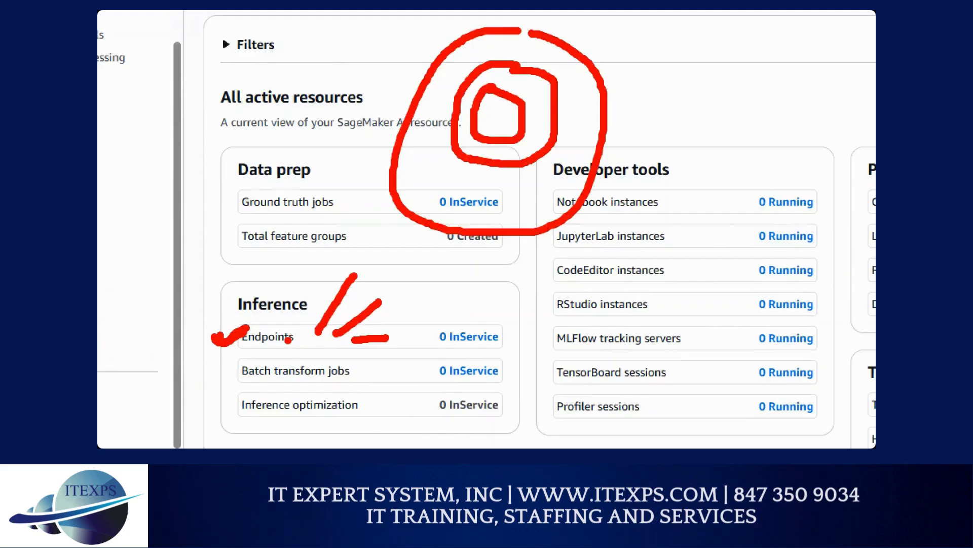
{"action": "mouse_move", "coordinate": [282, 304]}
{"action": "left_mouse_down"}
{"action": "mouse_move", "coordinate": [270, 329]}
{"action": "mouse_move", "coordinate": [288, 325]}
{"action": "left_mouse_up"}
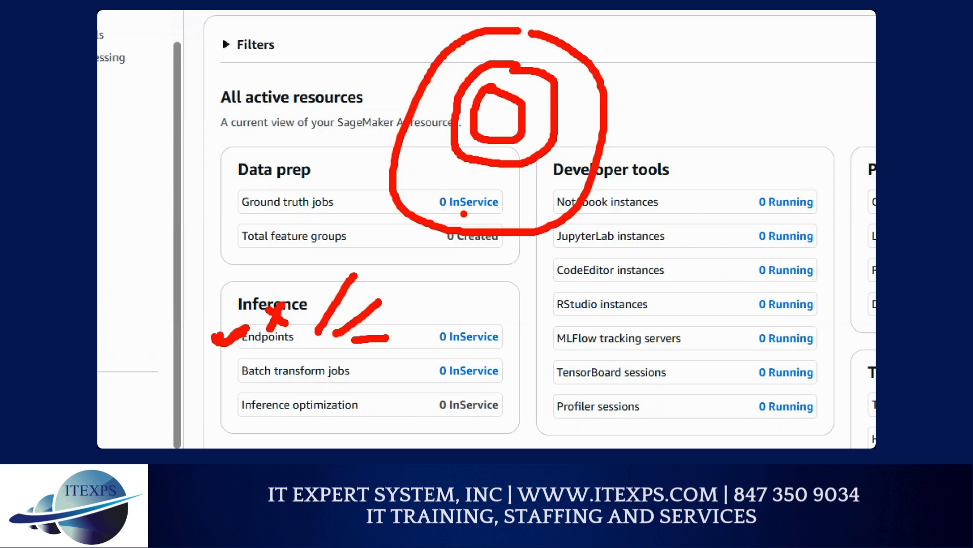
Go to the SageMaker Canvas page and launch Canvas with domain QuickSetupDomain-20250917T192135 and user profile default-20250917T192135
{"action": "scroll", "coordinate": [207, 147], "scroll_direction": "up", "scroll_amount": 2}
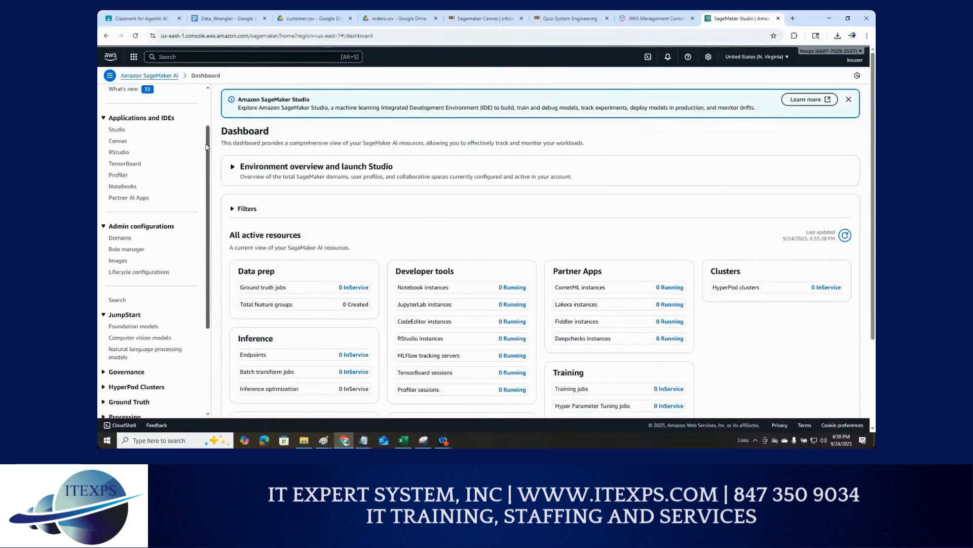
{"action": "scroll", "coordinate": [206, 147], "scroll_direction": "up", "scroll_amount": 1}
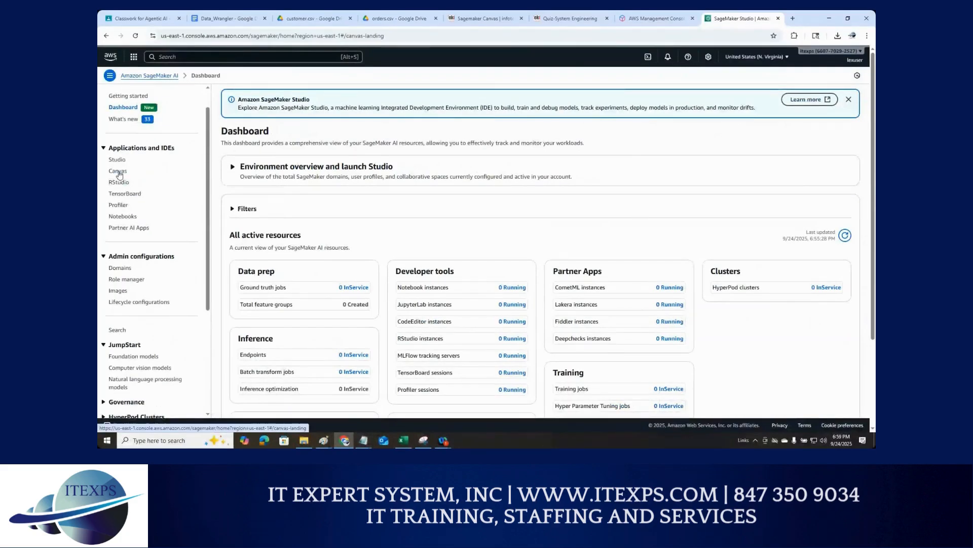
{"action": "left_click", "coordinate": [119, 172]}
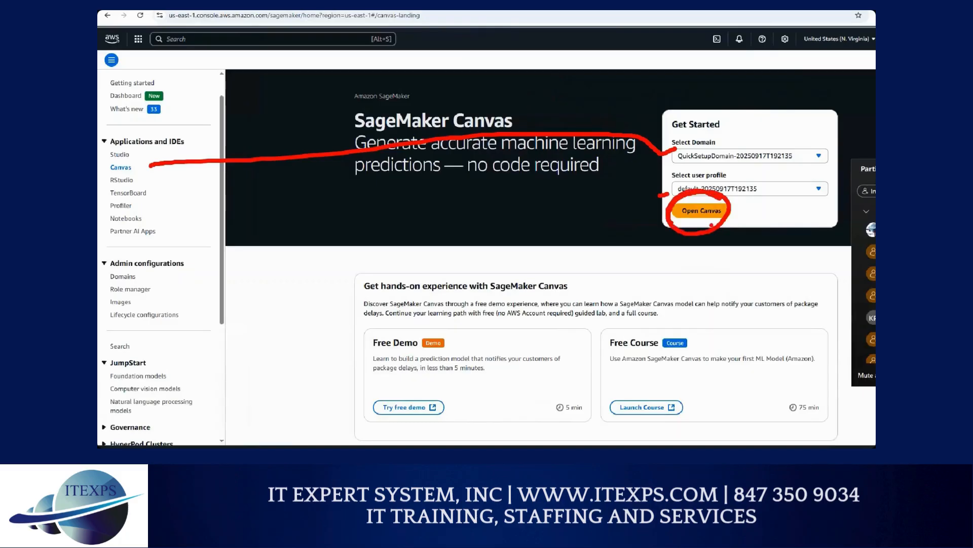
{"action": "left_click", "coordinate": [701, 211]}
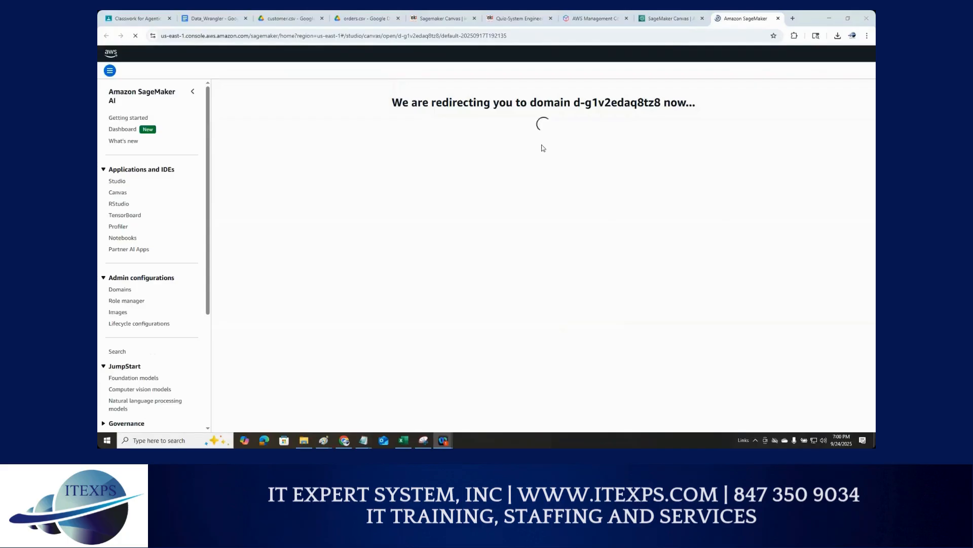
Return to the Sagemaker Canvas article and review the use case labs and the Homework link near its end
{"action": "left_click", "coordinate": [428, 19]}
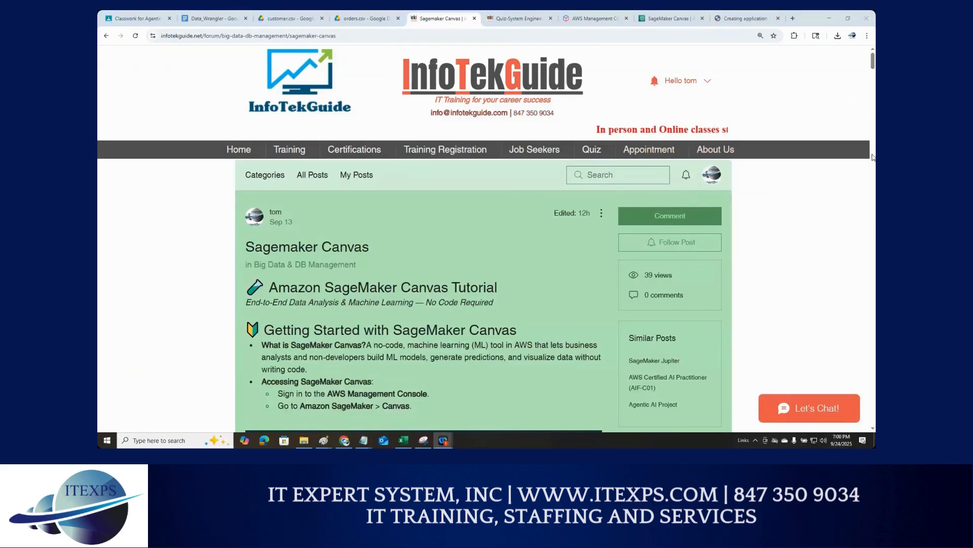
{"action": "left_click_drag", "start_coordinate": [873, 61], "coordinate": [875, 423]}
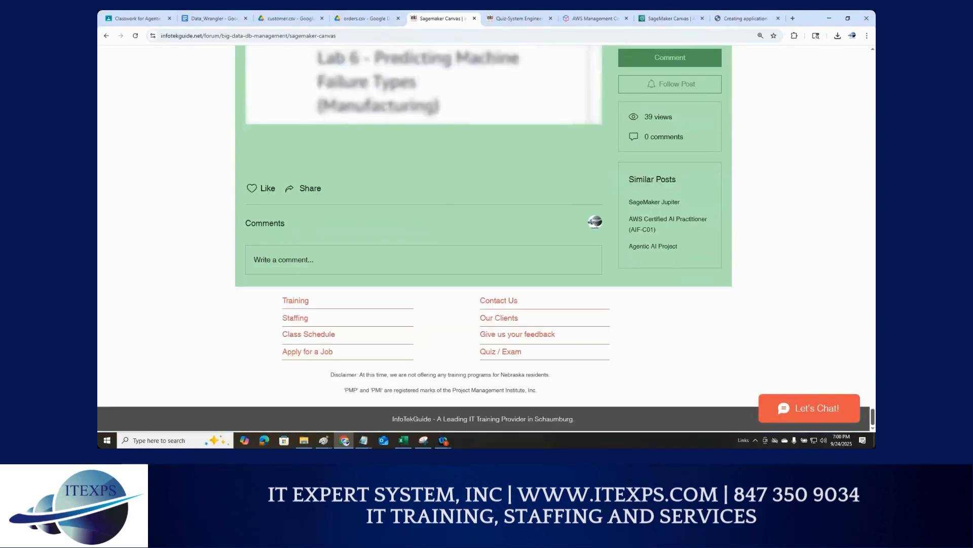
{"action": "scroll", "coordinate": [435, 246], "scroll_direction": "up", "scroll_amount": 15}
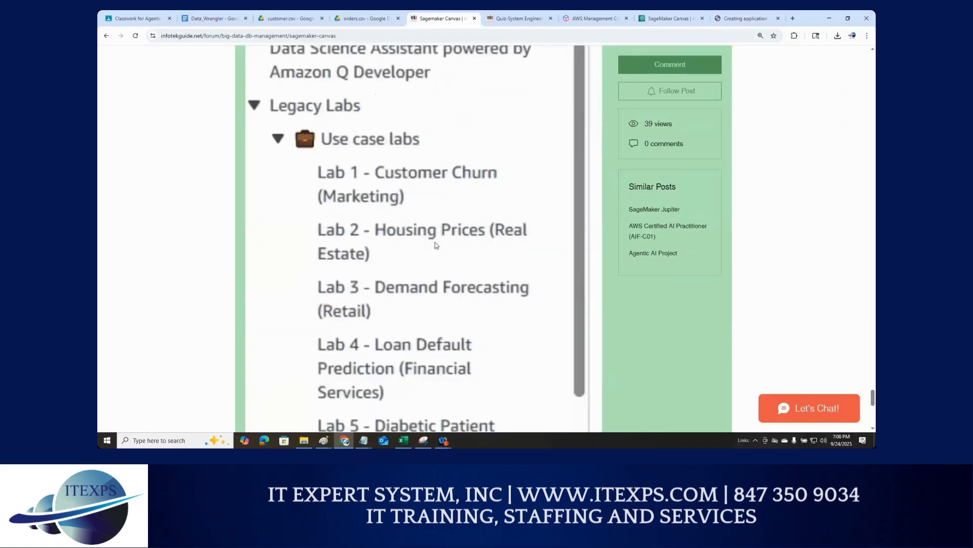
{"action": "scroll", "coordinate": [436, 246], "scroll_direction": "up", "scroll_amount": 4}
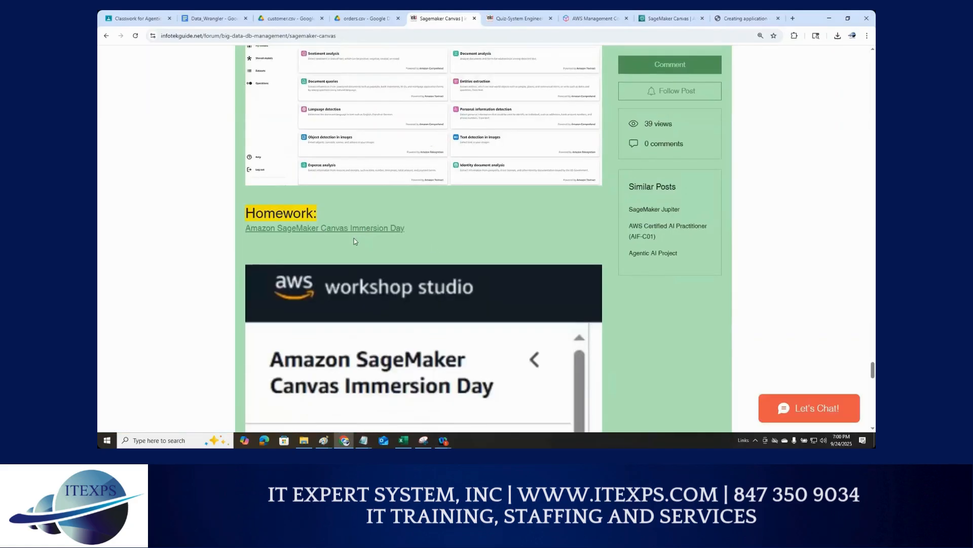
Reload the article and go back to the post list of the Big Data & DB Management forum
{"action": "left_click", "coordinate": [136, 35]}
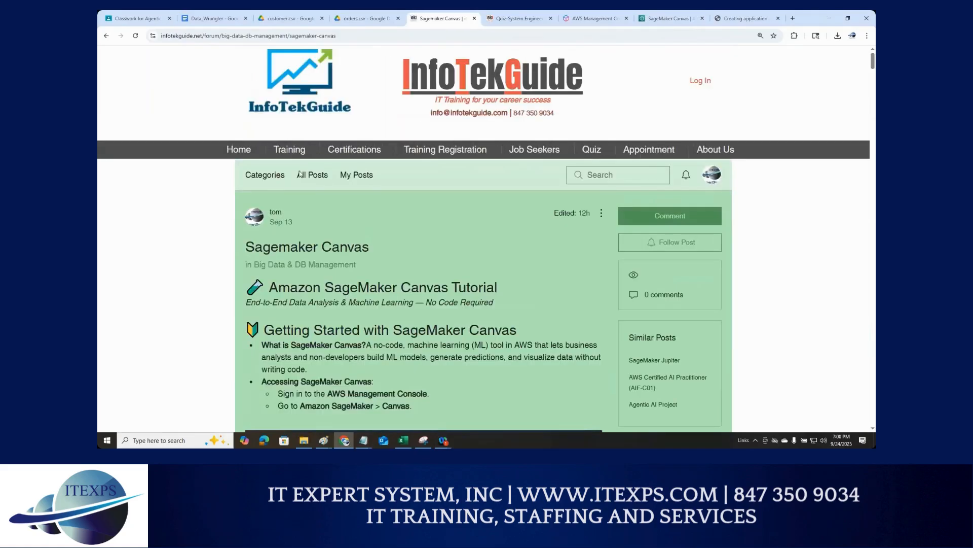
{"action": "left_click", "coordinate": [107, 38]}
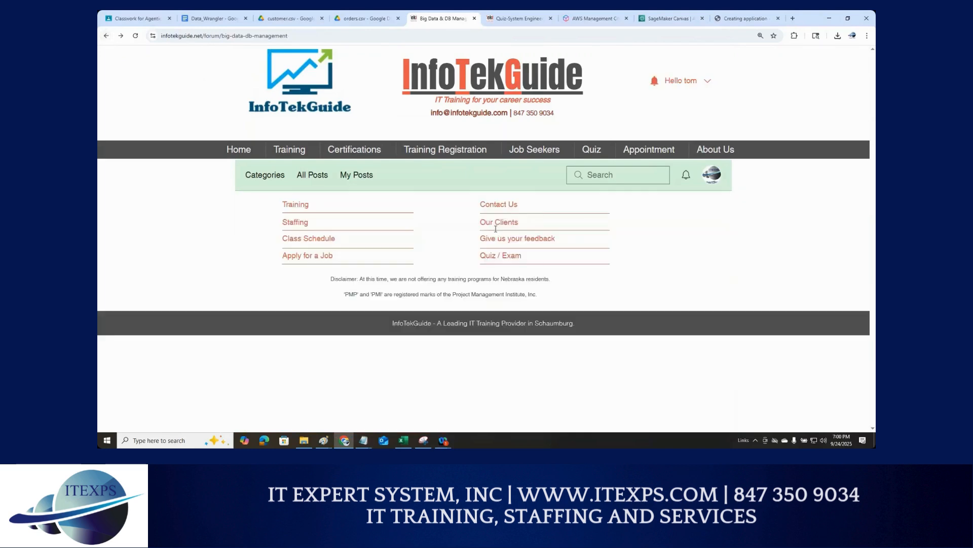
{"action": "scroll", "coordinate": [370, 239], "scroll_direction": "down", "scroll_amount": 6}
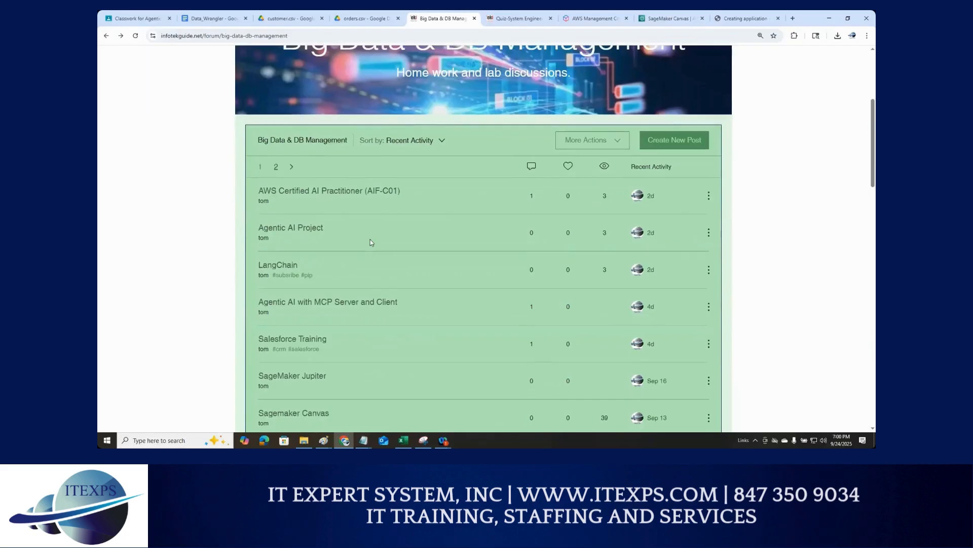
{"action": "scroll", "coordinate": [370, 239], "scroll_direction": "down", "scroll_amount": 2}
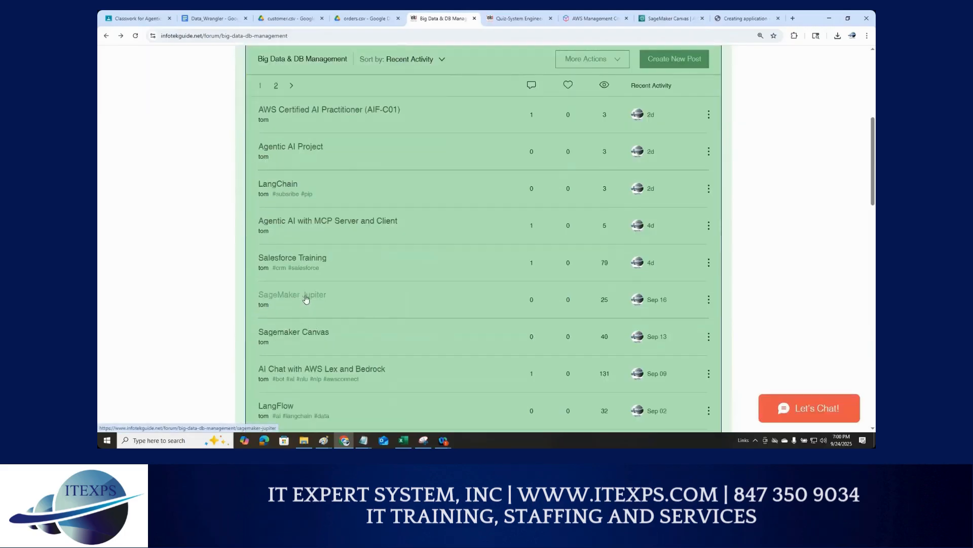
Open the SageMaker Jupiter post and follow the Prepare a dataset - Amazon SageMaker AI link at its end
{"action": "left_click", "coordinate": [306, 298]}
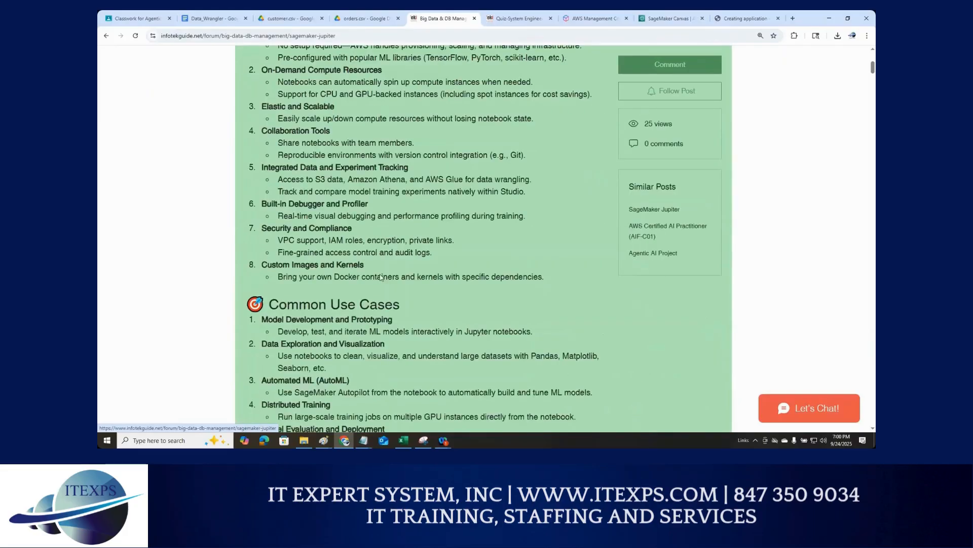
{"action": "left_click_drag", "start_coordinate": [872, 70], "coordinate": [873, 425]}
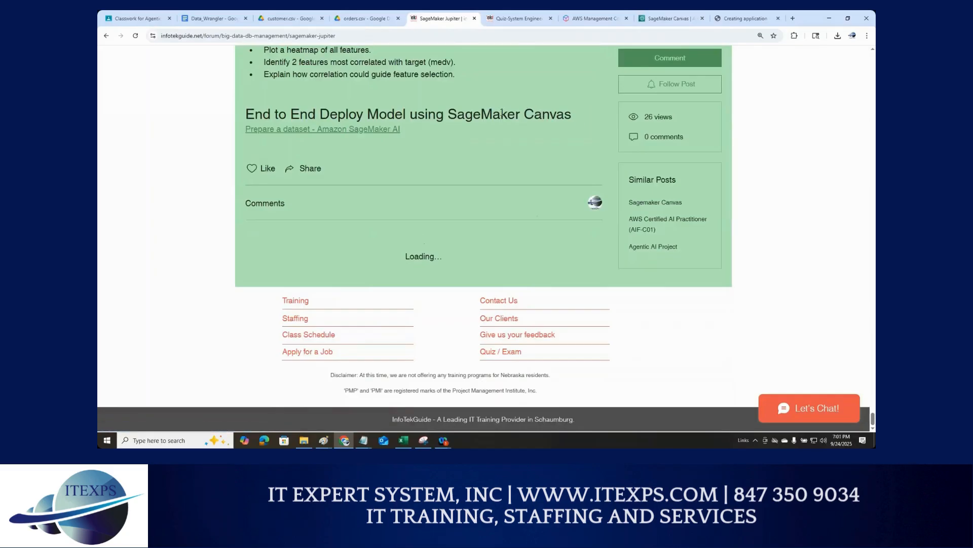
{"action": "left_click", "coordinate": [358, 131]}
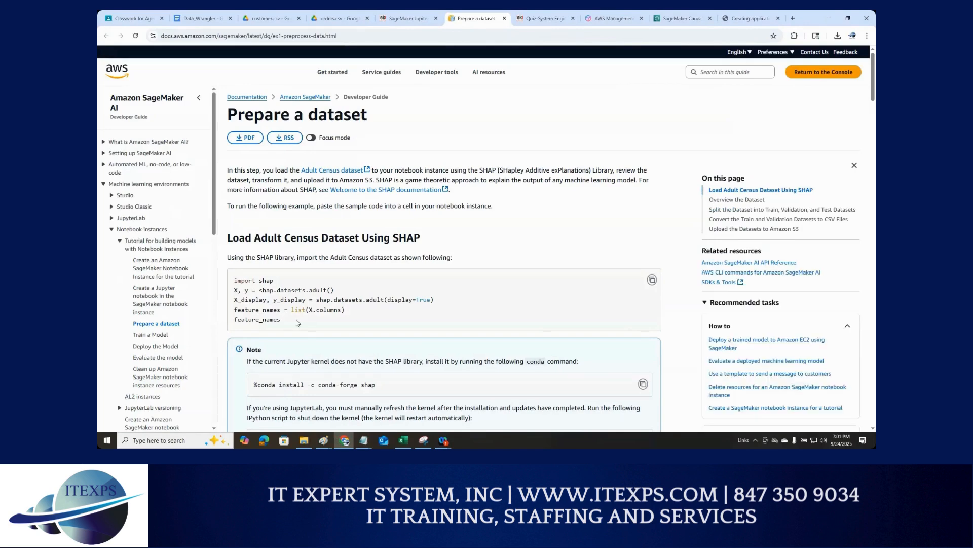
Select the SHAP dataset loading code and read the guide through to converting the train and validation datasets to CSV
{"action": "left_click_drag", "start_coordinate": [298, 323], "coordinate": [234, 279]}
{"action": "scroll", "coordinate": [250, 292], "scroll_direction": "down", "scroll_amount": 3}
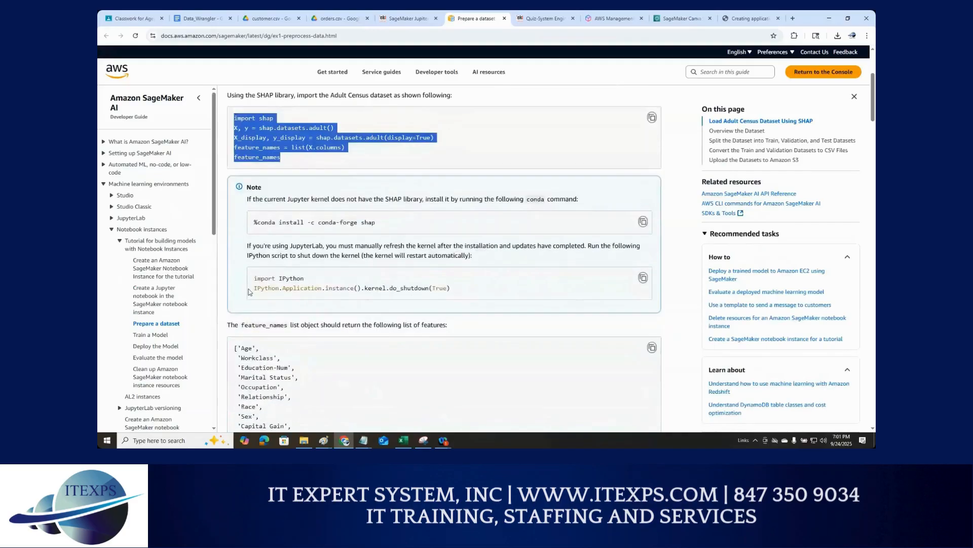
{"action": "scroll", "coordinate": [249, 290], "scroll_direction": "down", "scroll_amount": 5}
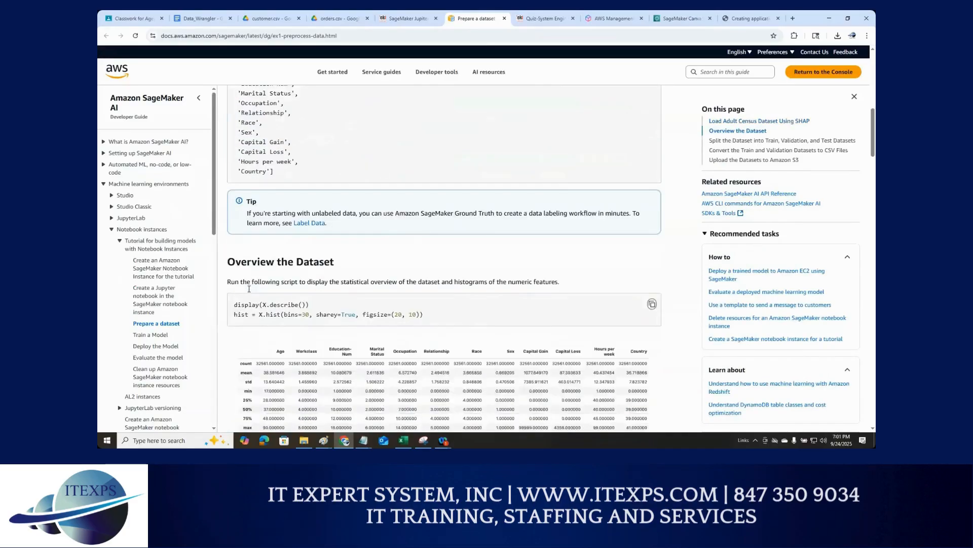
{"action": "scroll", "coordinate": [249, 288], "scroll_direction": "down", "scroll_amount": 4}
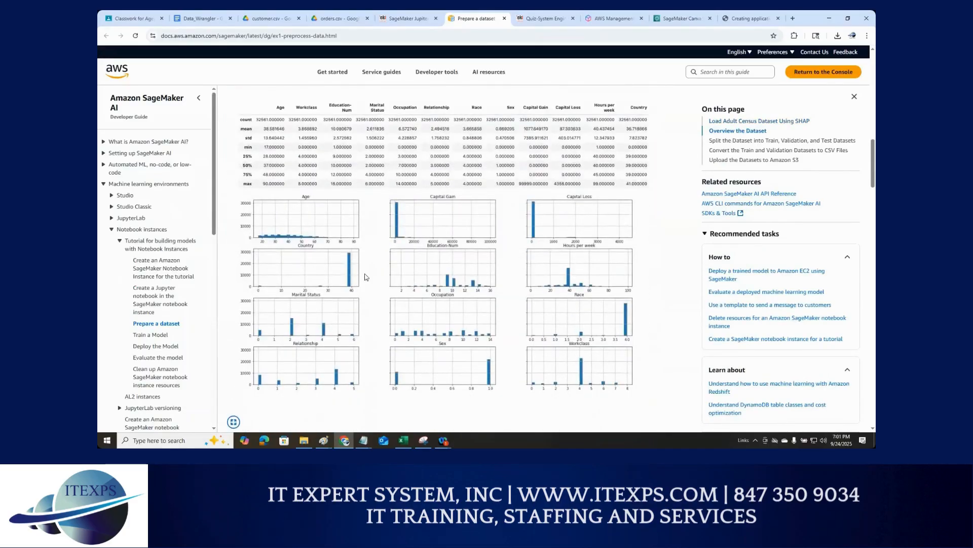
{"action": "scroll", "coordinate": [366, 277], "scroll_direction": "down", "scroll_amount": 6}
{"action": "scroll", "coordinate": [366, 276], "scroll_direction": "down", "scroll_amount": 5}
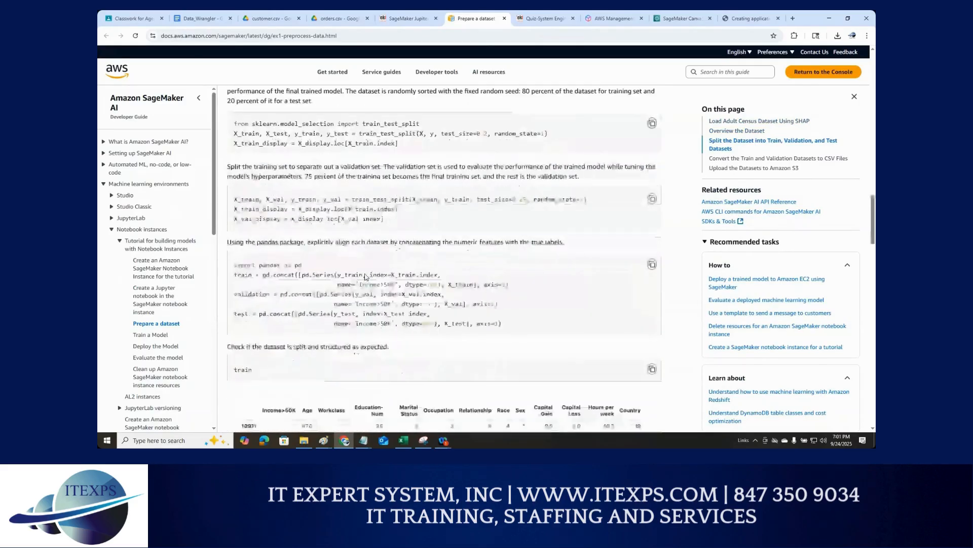
{"action": "scroll", "coordinate": [365, 274], "scroll_direction": "down", "scroll_amount": 8}
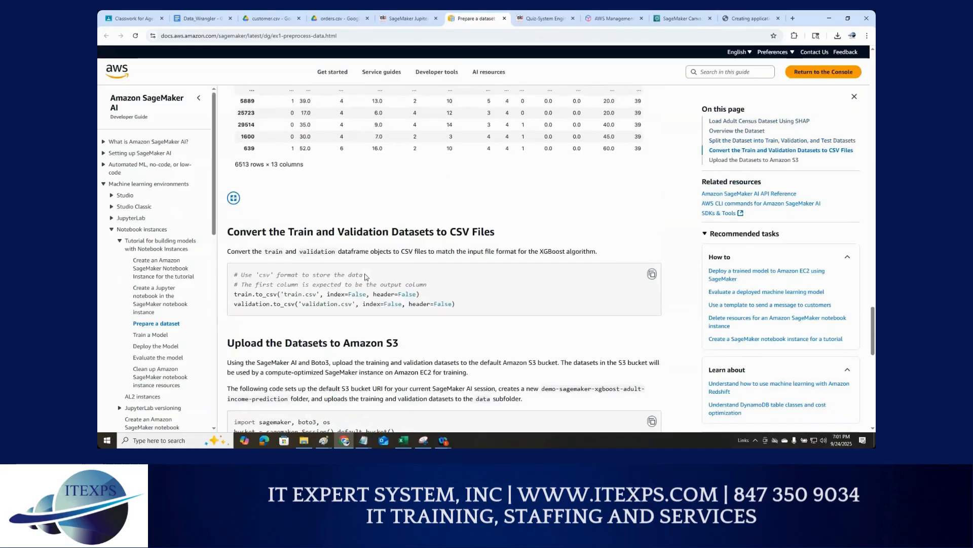
Underline the prefix value demo-sagemaker-xgboost-adult-income-prediction in red in the Amazon S3 upload code
{"action": "scroll", "coordinate": [365, 277], "scroll_direction": "down", "scroll_amount": 4}
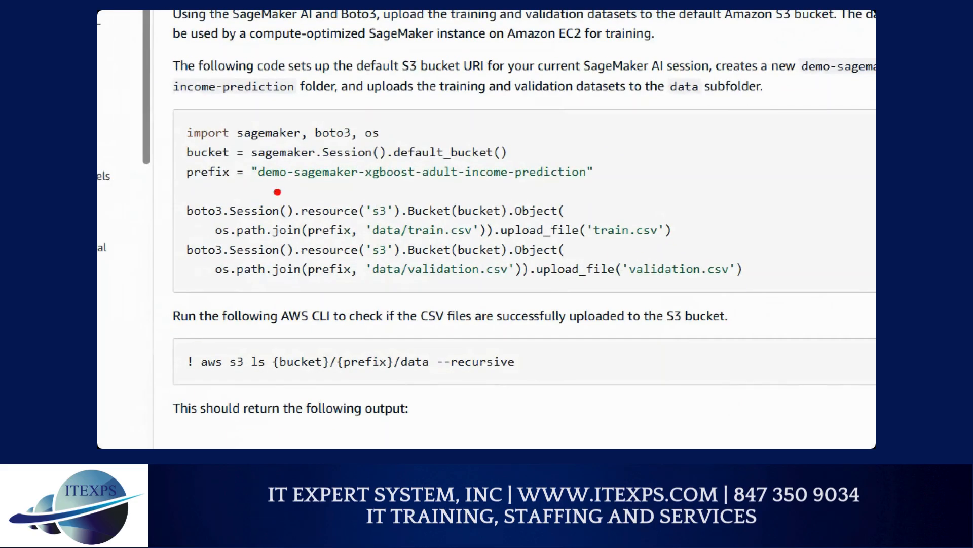
{"action": "left_click_drag", "start_coordinate": [249, 185], "coordinate": [557, 175]}
{"action": "left_click_drag", "start_coordinate": [264, 184], "coordinate": [533, 174]}
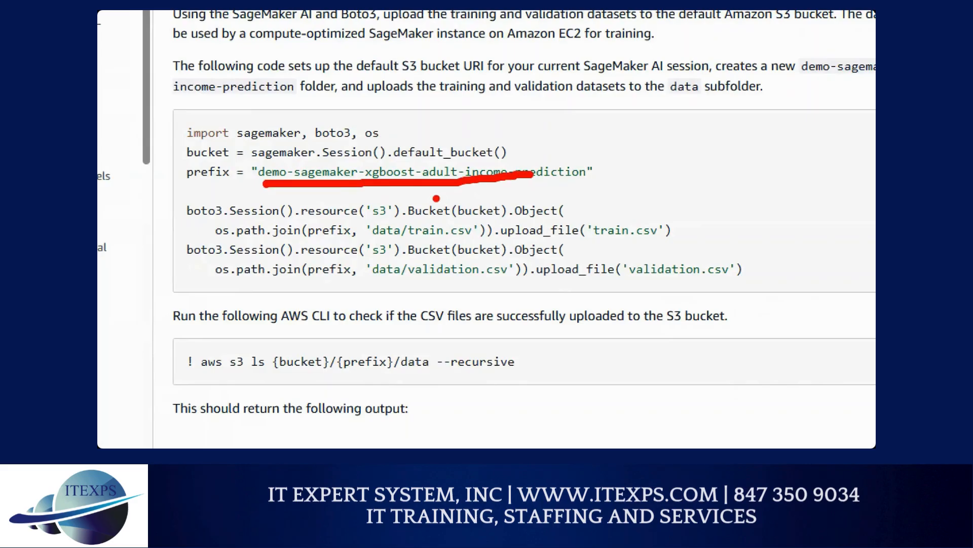
Open the Train a Model page of the guide and read down to the XGBoost estimator code
{"action": "scroll", "coordinate": [284, 273], "scroll_direction": "down", "scroll_amount": 6}
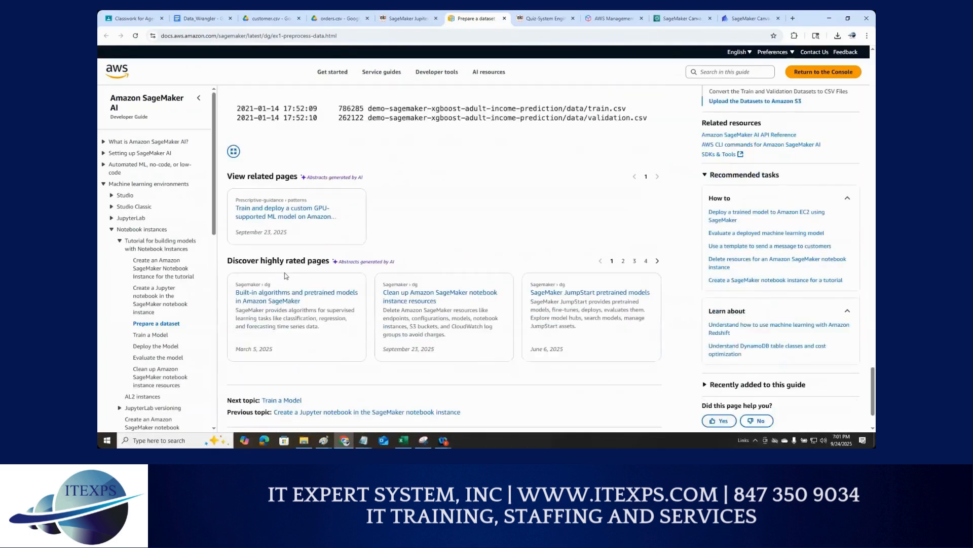
{"action": "left_click", "coordinate": [156, 335]}
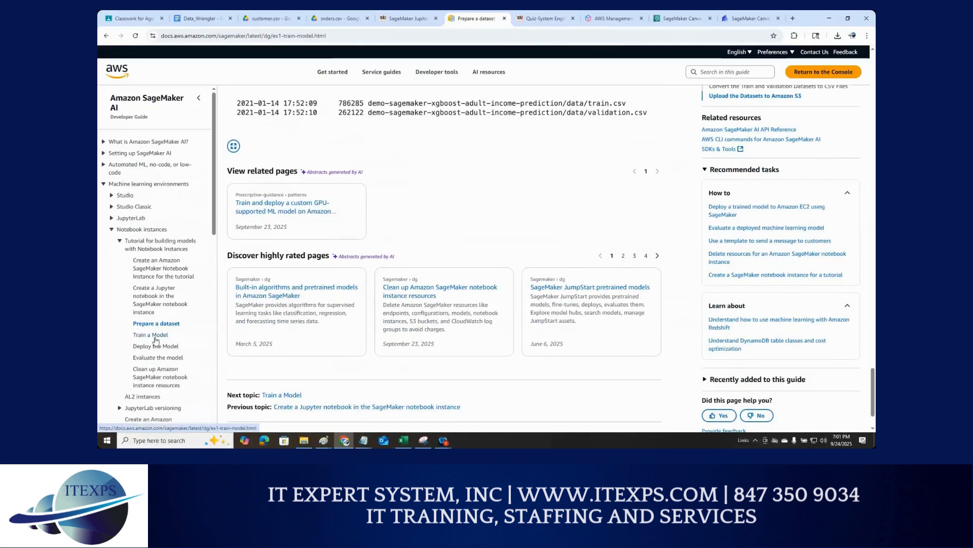
{"action": "scroll", "coordinate": [416, 249], "scroll_direction": "down", "scroll_amount": 6}
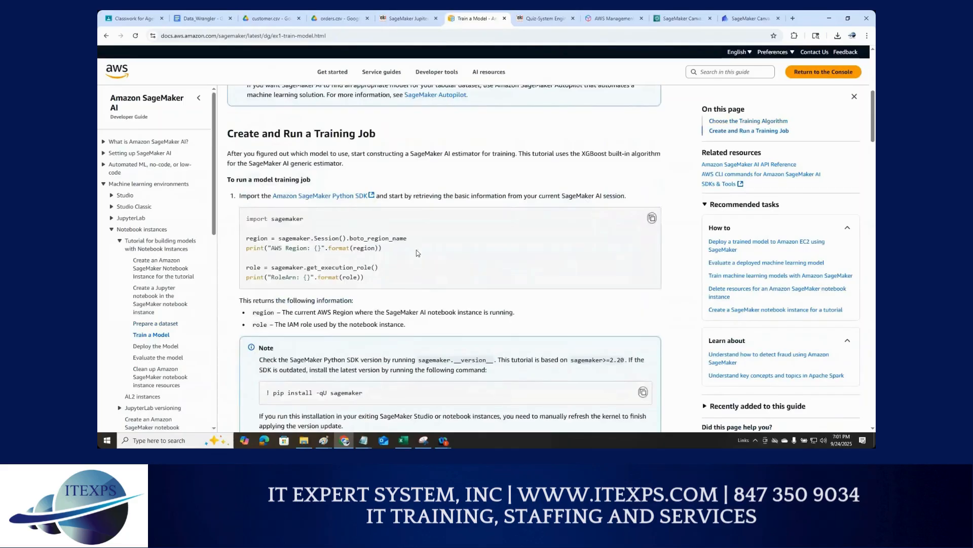
{"action": "scroll", "coordinate": [416, 252], "scroll_direction": "down", "scroll_amount": 5}
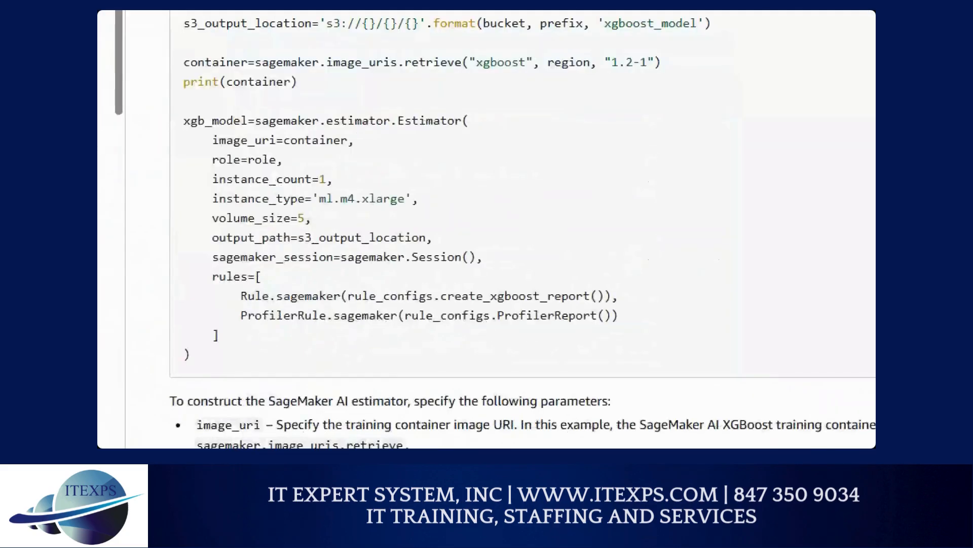
Underline Estimator, the instance type ml.m4.xlarge, output_path and sagemaker.Session() in red in the XGBoost estimator code
{"action": "left_click_drag", "start_coordinate": [430, 141], "coordinate": [481, 137]}
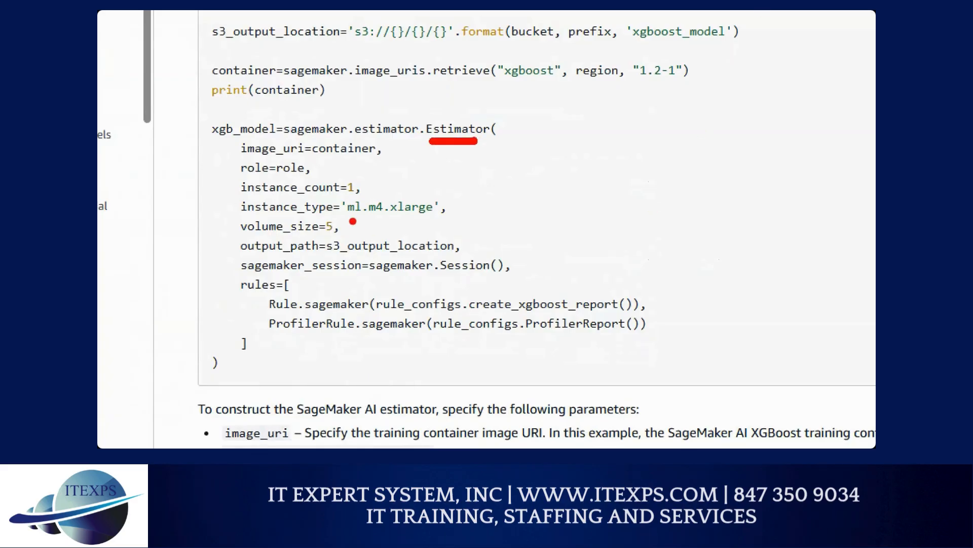
{"action": "left_click_drag", "start_coordinate": [353, 220], "coordinate": [416, 219]}
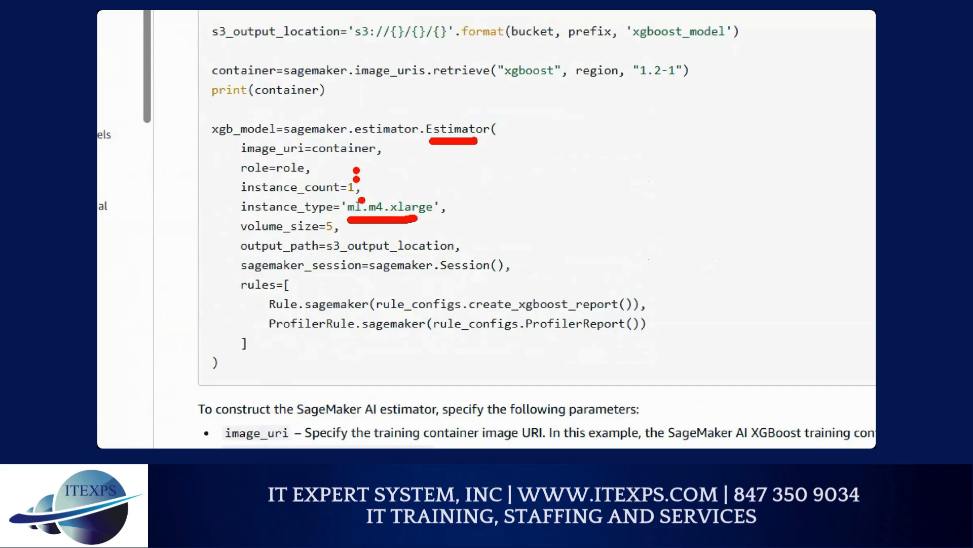
{"action": "left_click_drag", "start_coordinate": [244, 255], "coordinate": [287, 255]}
{"action": "left_click_drag", "start_coordinate": [359, 279], "coordinate": [467, 279]}
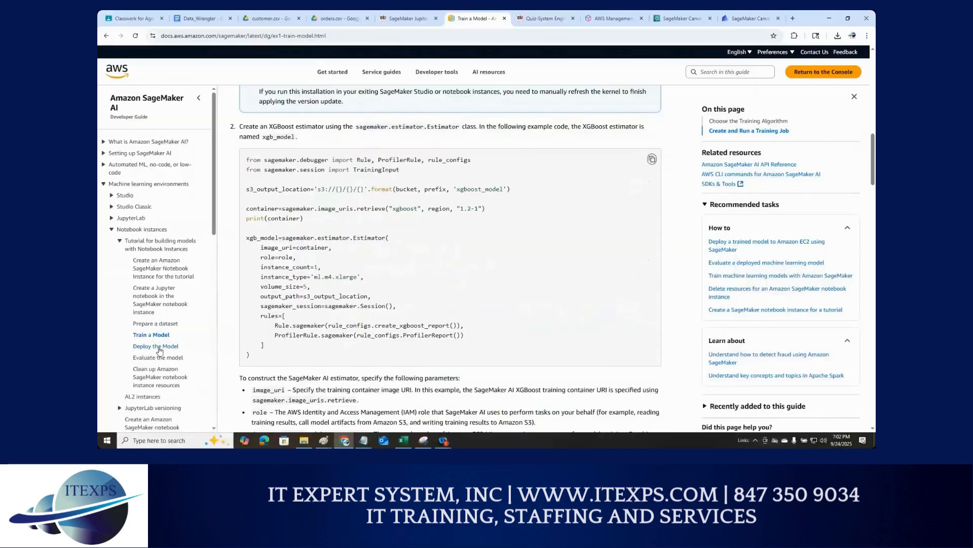
Open the Deploy the Model page and mark the ml.t2.medium instance type and the instance count in red in the deploy code
{"action": "left_click", "coordinate": [154, 349]}
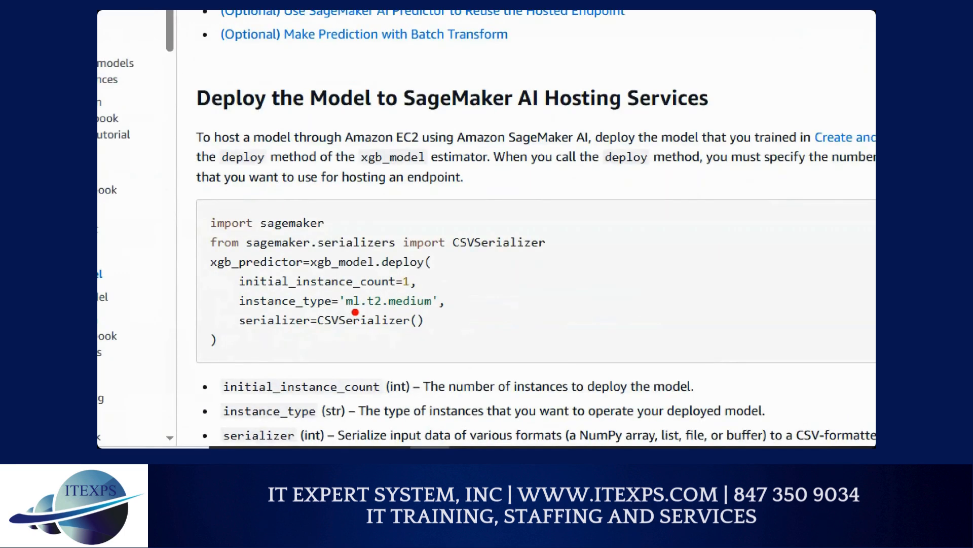
{"action": "left_click_drag", "start_coordinate": [351, 310], "coordinate": [428, 310]}
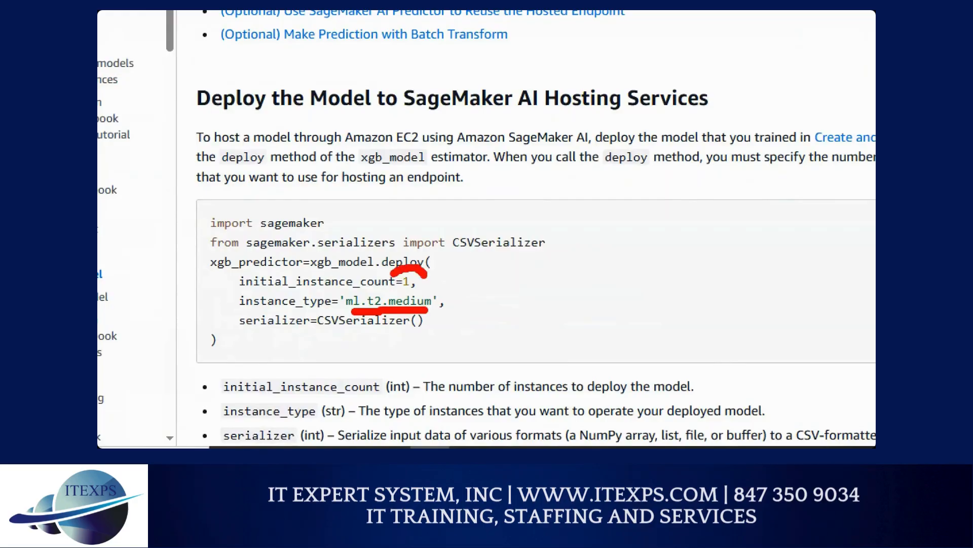
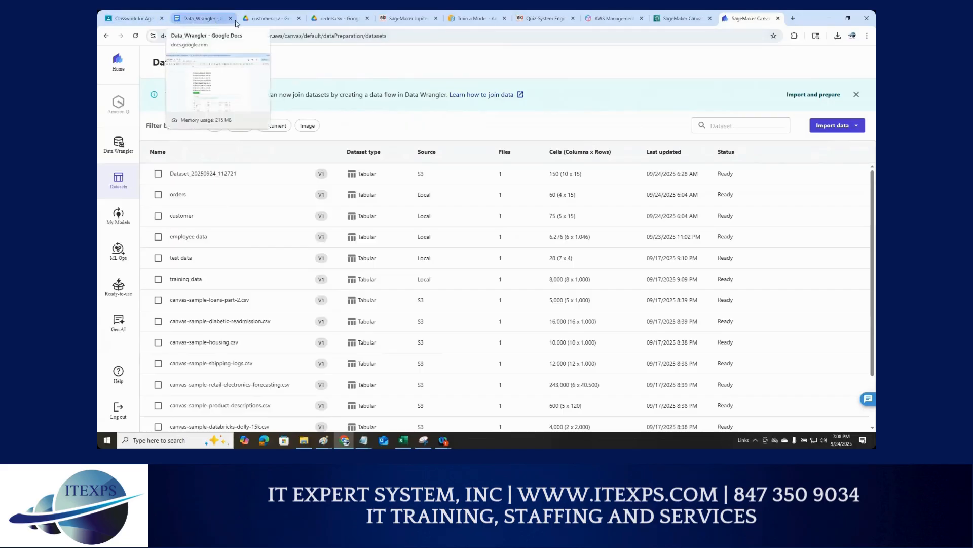
View customer.csv and mark in red how to open its link in a new tab from the DataWrangler Lab material in Classroom
{"action": "left_click", "coordinate": [263, 21]}
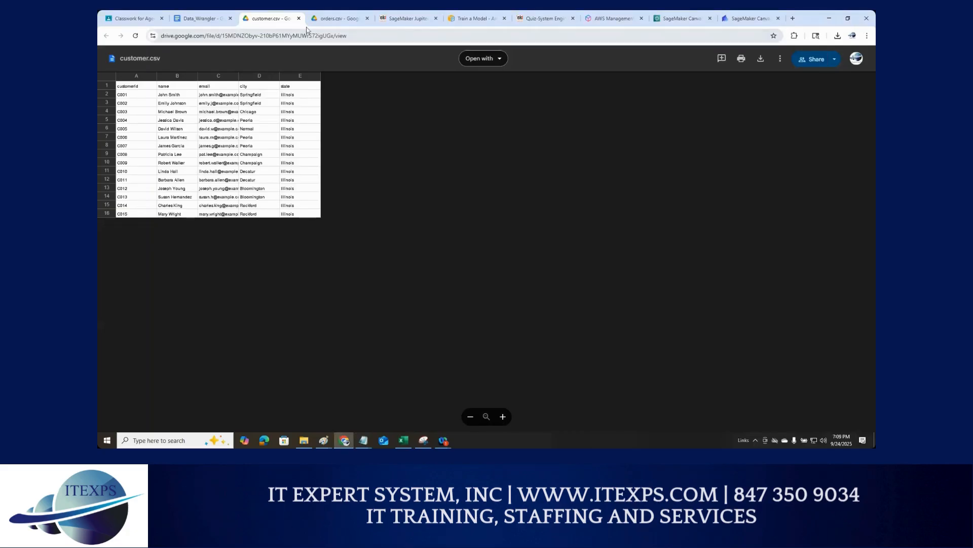
{"action": "key", "text": "ctrl+1"}
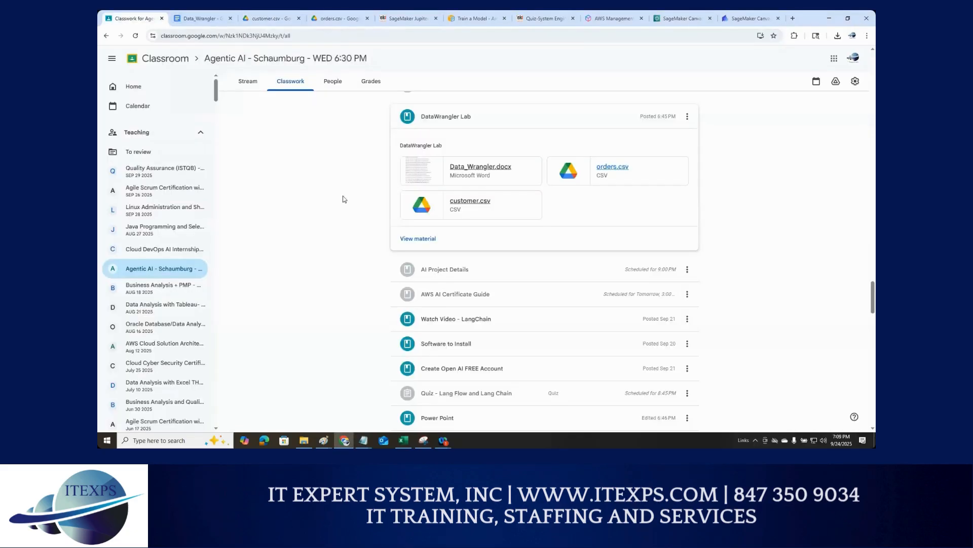
{"action": "right_click", "coordinate": [470, 204]}
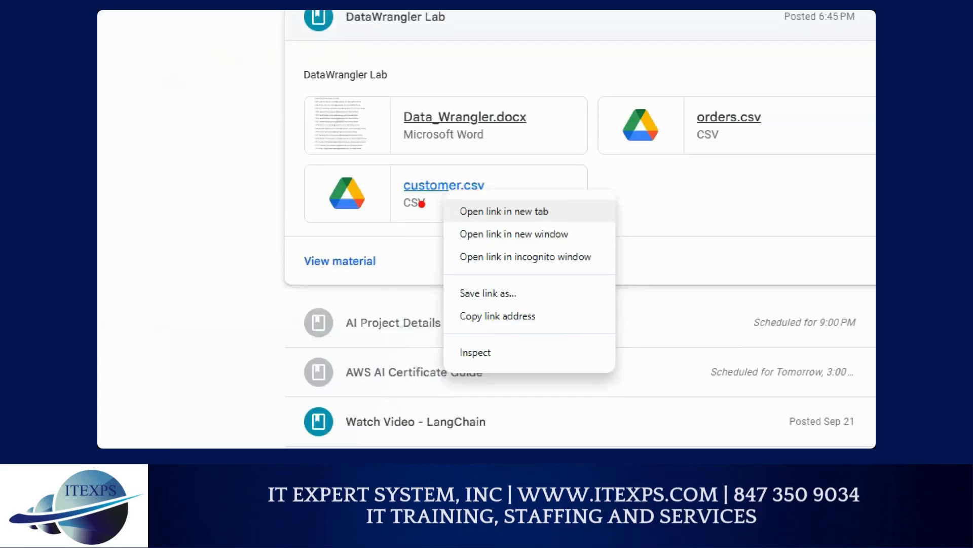
{"action": "mouse_move", "coordinate": [417, 188]}
{"action": "left_mouse_down"}
{"action": "mouse_move", "coordinate": [441, 219]}
{"action": "mouse_move", "coordinate": [476, 217]}
{"action": "left_mouse_up"}
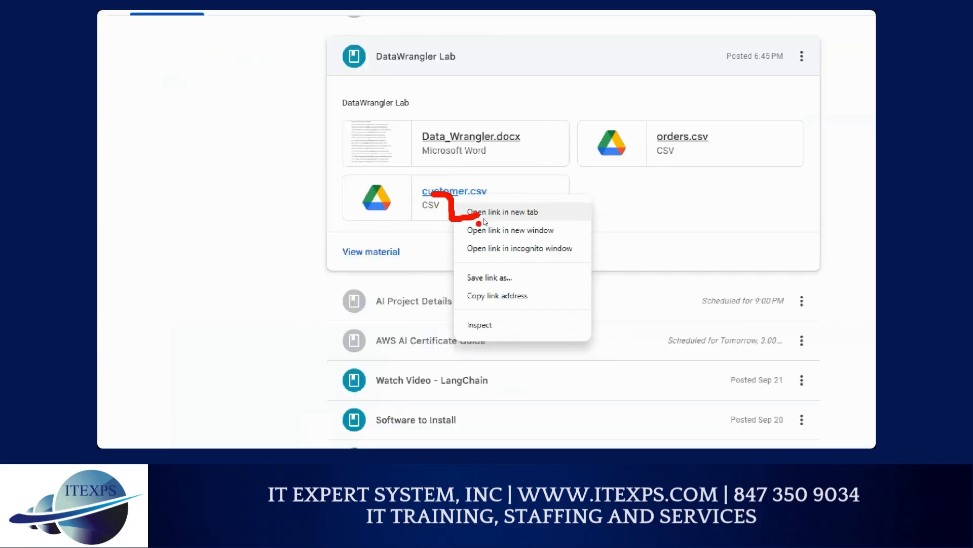
{"action": "key", "text": "Escape"}
Open customer.csv, mark its download option in red, and return to the Classroom classwork page
{"action": "left_click", "coordinate": [470, 201]}
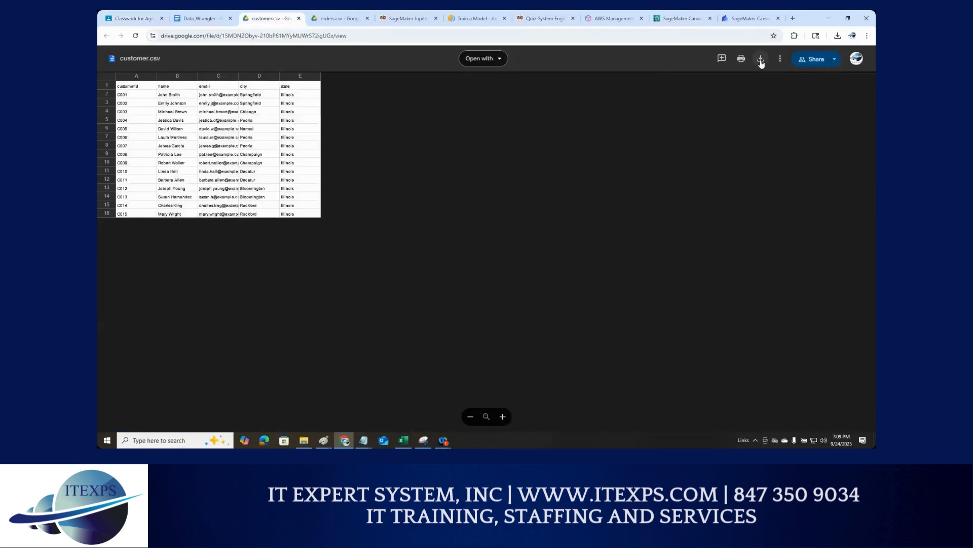
{"action": "mouse_move", "coordinate": [764, 47]}
{"action": "left_mouse_down"}
{"action": "mouse_move", "coordinate": [751, 54]}
{"action": "mouse_move", "coordinate": [773, 72]}
{"action": "mouse_move", "coordinate": [758, 42]}
{"action": "left_mouse_up"}
{"action": "left_click", "coordinate": [137, 18]}
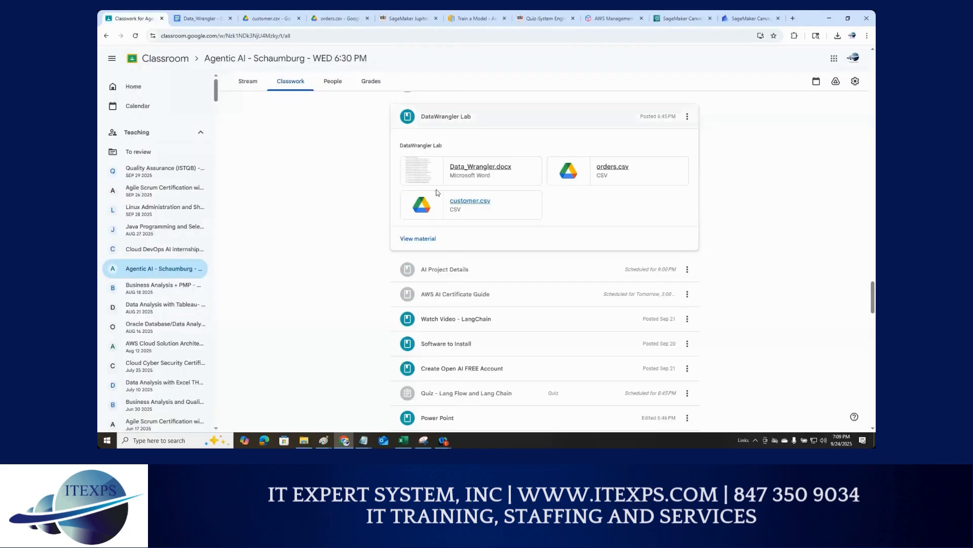
Mark the Week 6: Data Wrangler and LangFlow section with two red vertical lines and put check marks beside customer.csv and orders.csv
{"action": "scroll", "coordinate": [471, 193], "scroll_direction": "up", "scroll_amount": 2}
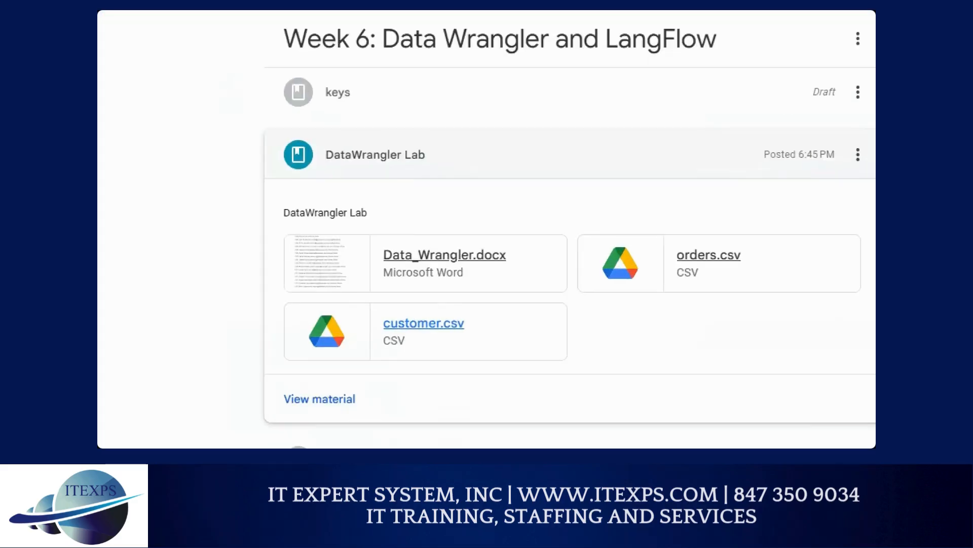
{"action": "left_click_drag", "start_coordinate": [243, 11], "coordinate": [244, 123]}
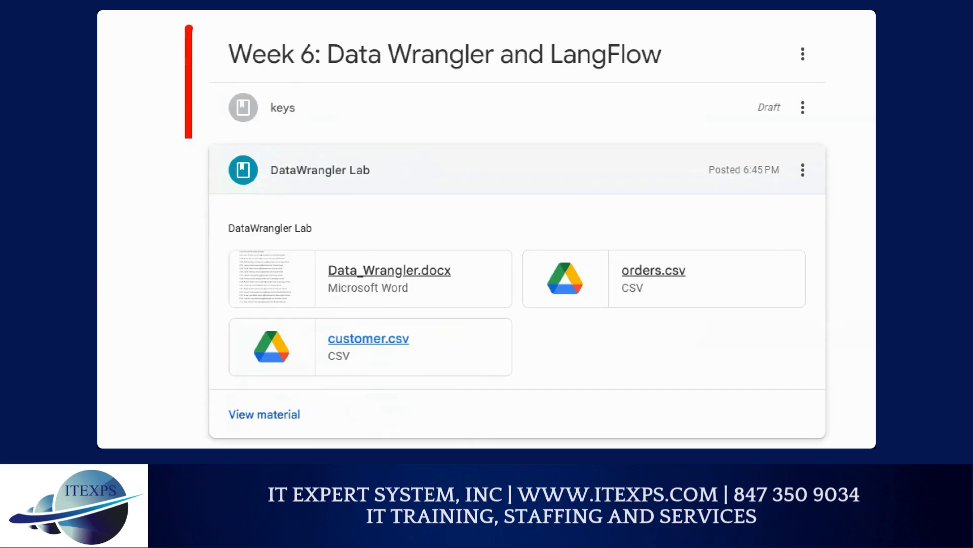
{"action": "left_click_drag", "start_coordinate": [189, 137], "coordinate": [188, 349]}
{"action": "left_click_drag", "start_coordinate": [166, 31], "coordinate": [171, 341]}
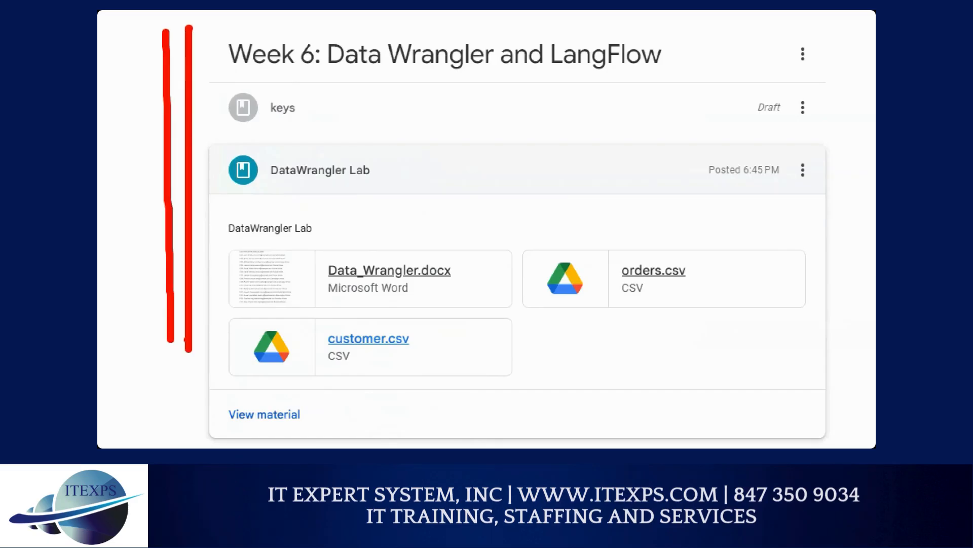
{"action": "mouse_move", "coordinate": [423, 332]}
{"action": "left_mouse_down"}
{"action": "mouse_move", "coordinate": [429, 347]}
{"action": "mouse_move", "coordinate": [460, 323]}
{"action": "left_mouse_up"}
{"action": "mouse_move", "coordinate": [719, 278]}
{"action": "left_mouse_down"}
{"action": "mouse_move", "coordinate": [754, 276]}
{"action": "mouse_move", "coordinate": [806, 234]}
{"action": "left_mouse_up"}
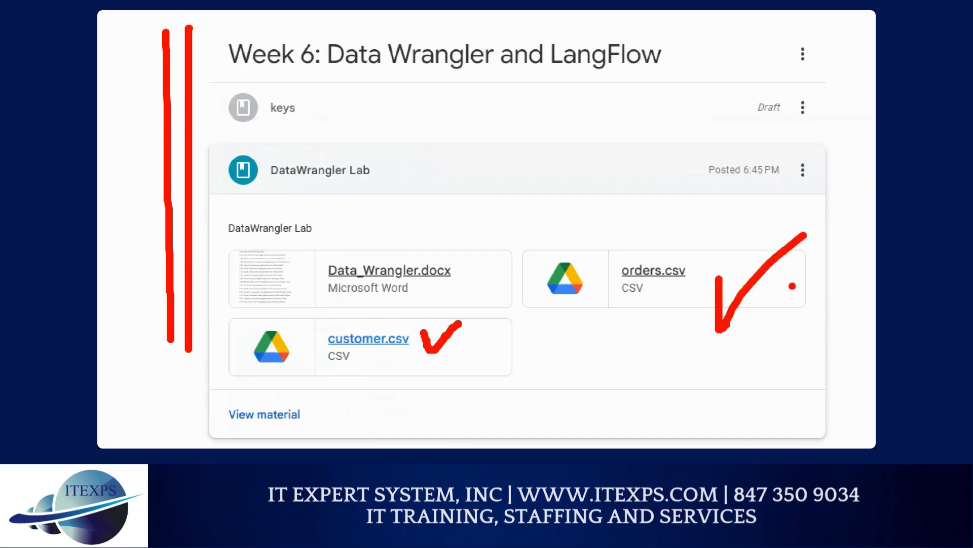
Switch to SageMaker Canvas, mark Data Wrangler in red and view its data flows, and return to the Datasets list
{"action": "left_click", "coordinate": [750, 19]}
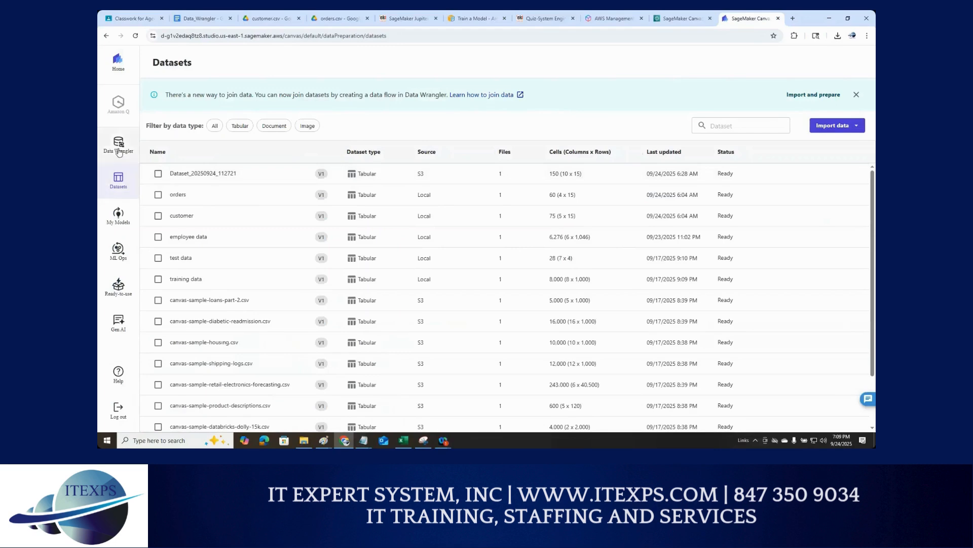
{"action": "mouse_move", "coordinate": [101, 162]}
{"action": "left_mouse_down"}
{"action": "mouse_move", "coordinate": [101, 152]}
{"action": "mouse_move", "coordinate": [118, 158]}
{"action": "left_mouse_up"}
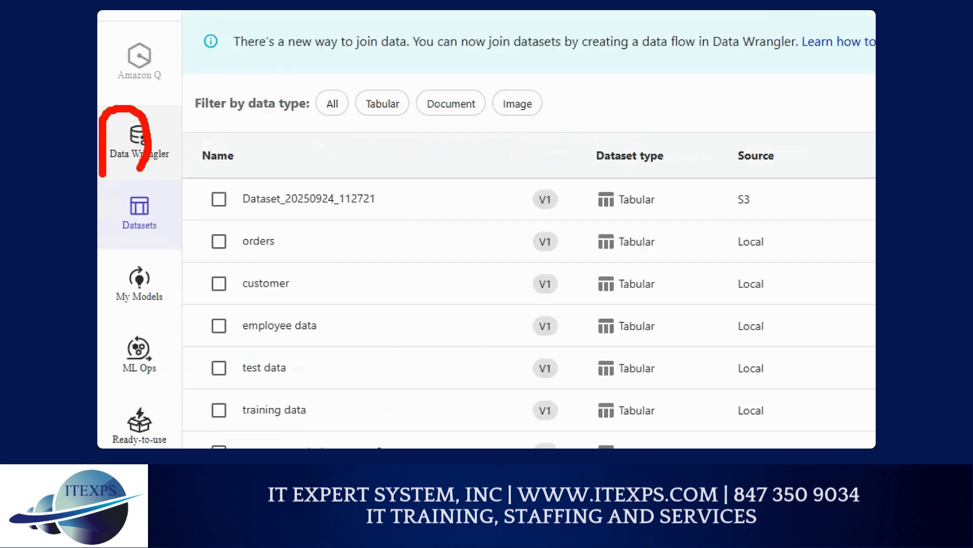
{"action": "left_click", "coordinate": [135, 154]}
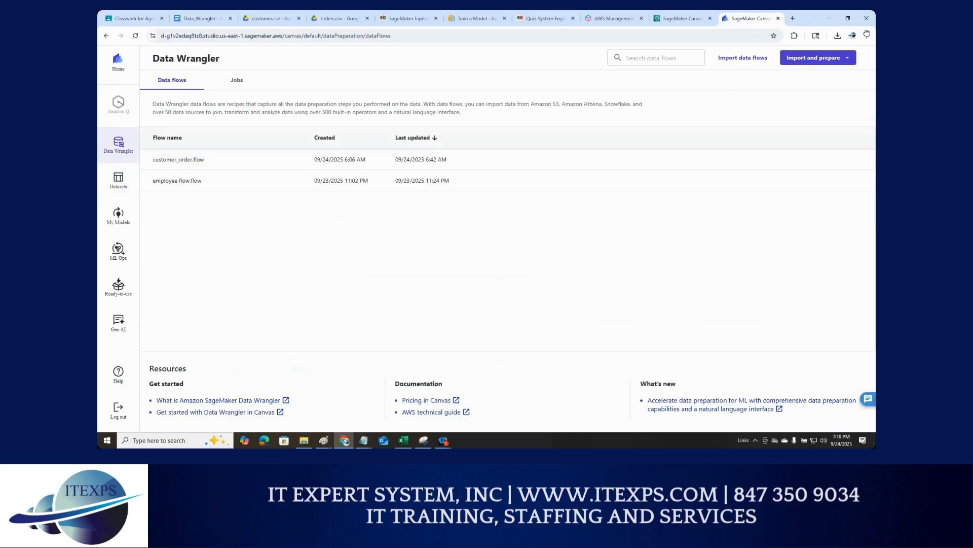
{"action": "left_click", "coordinate": [118, 183]}
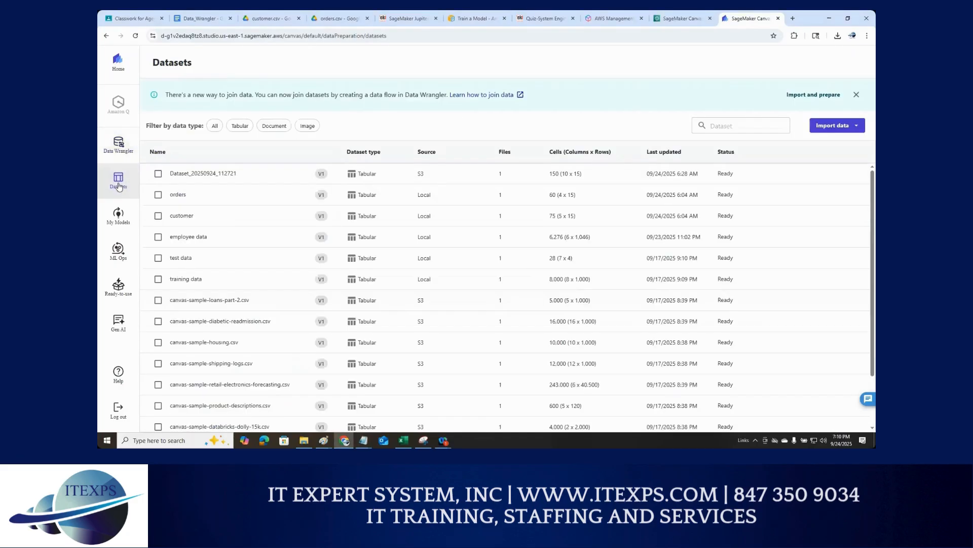
Select the customer dataset and mark the Create a data flow, Create a model and Update dataset options in red
{"action": "left_click", "coordinate": [158, 216]}
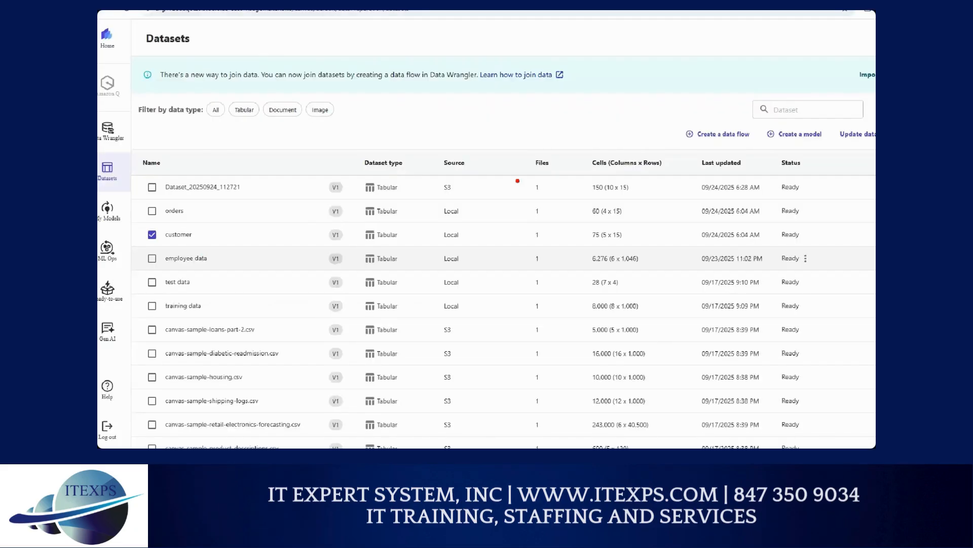
{"action": "left_click_drag", "start_coordinate": [774, 144], "coordinate": [869, 145]}
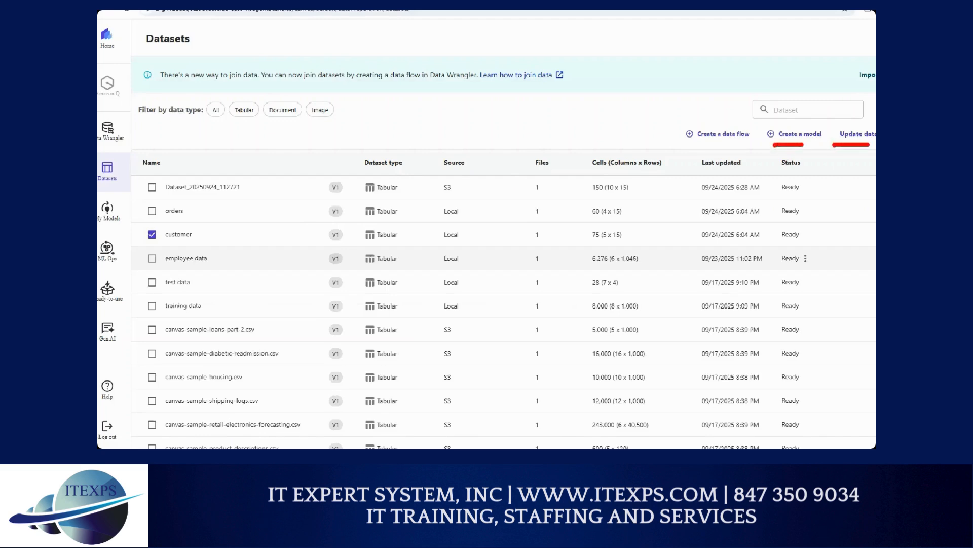
{"action": "mouse_move", "coordinate": [699, 143]}
{"action": "left_mouse_down"}
{"action": "mouse_move", "coordinate": [763, 143]}
{"action": "mouse_move", "coordinate": [757, 104]}
{"action": "mouse_move", "coordinate": [697, 107]}
{"action": "mouse_move", "coordinate": [696, 147]}
{"action": "mouse_move", "coordinate": [747, 146]}
{"action": "left_mouse_up"}
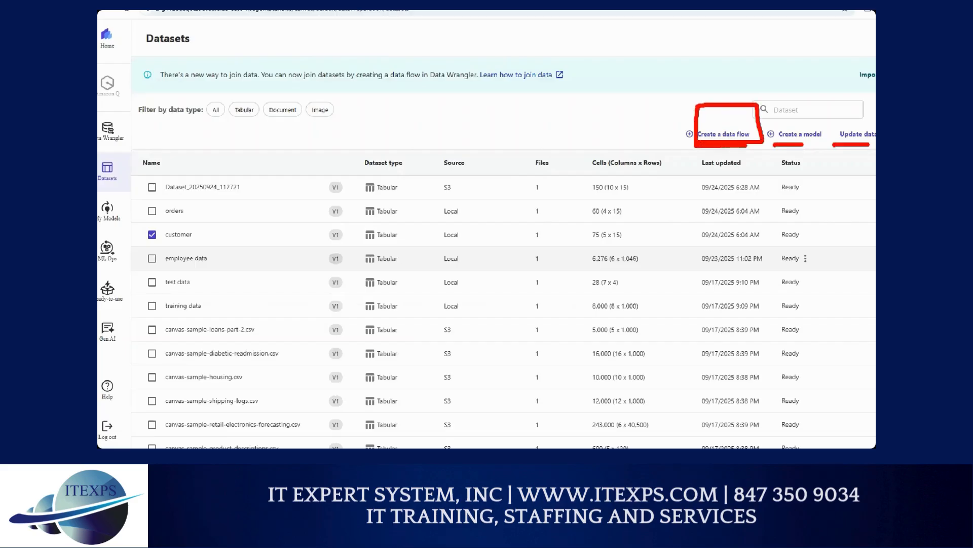
Circle the selected customer dataset and the Create a data flow option in red, and clear the markings
{"action": "mouse_move", "coordinate": [171, 221]}
{"action": "left_mouse_down"}
{"action": "mouse_move", "coordinate": [135, 240]}
{"action": "mouse_move", "coordinate": [183, 229]}
{"action": "mouse_move", "coordinate": [148, 219]}
{"action": "left_mouse_up"}
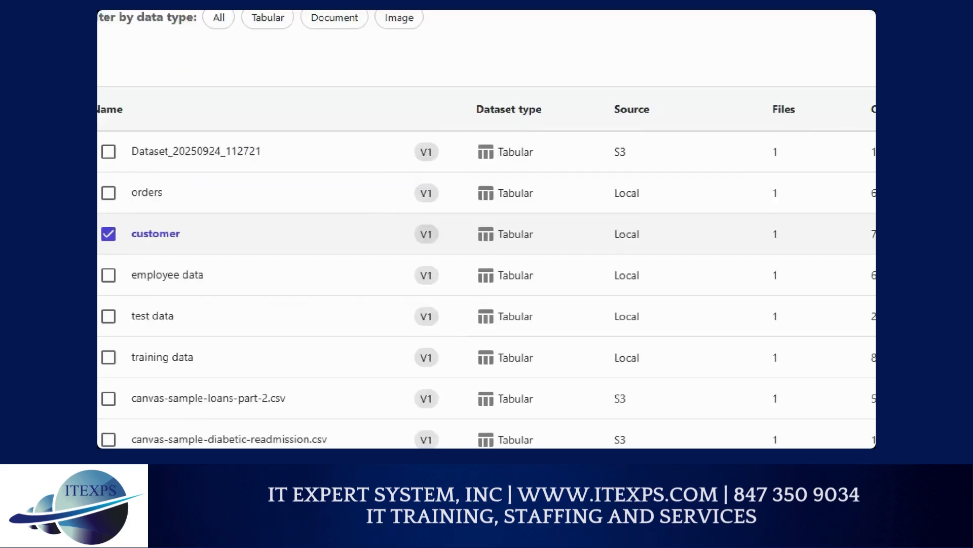
{"action": "mouse_move", "coordinate": [203, 229]}
{"action": "left_mouse_down"}
{"action": "mouse_move", "coordinate": [152, 227]}
{"action": "mouse_move", "coordinate": [180, 251]}
{"action": "mouse_move", "coordinate": [189, 236]}
{"action": "left_mouse_up"}
{"action": "mouse_move", "coordinate": [738, 117]}
{"action": "left_mouse_down"}
{"action": "mouse_move", "coordinate": [687, 117]}
{"action": "mouse_move", "coordinate": [669, 146]}
{"action": "mouse_move", "coordinate": [744, 138]}
{"action": "mouse_move", "coordinate": [724, 121]}
{"action": "left_mouse_up"}
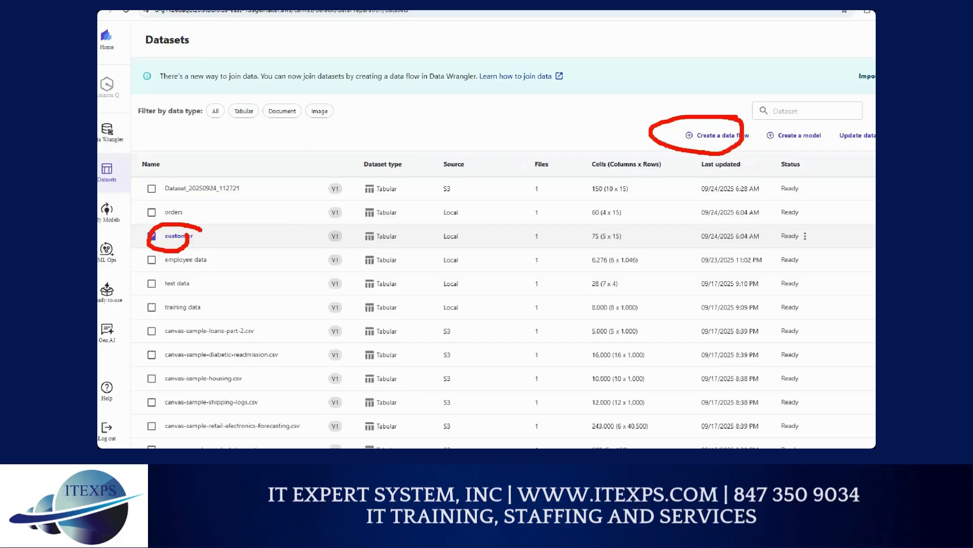
{"action": "key", "text": "Escape"}
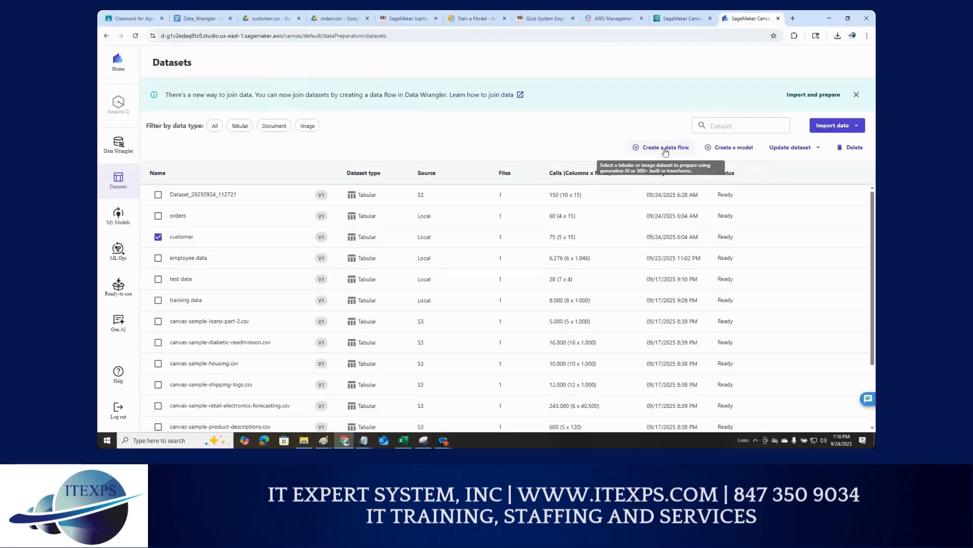
Create a data flow named customer_order_analysis from the customer dataset and dismiss the data insights tip
{"action": "left_click", "coordinate": [666, 147]}
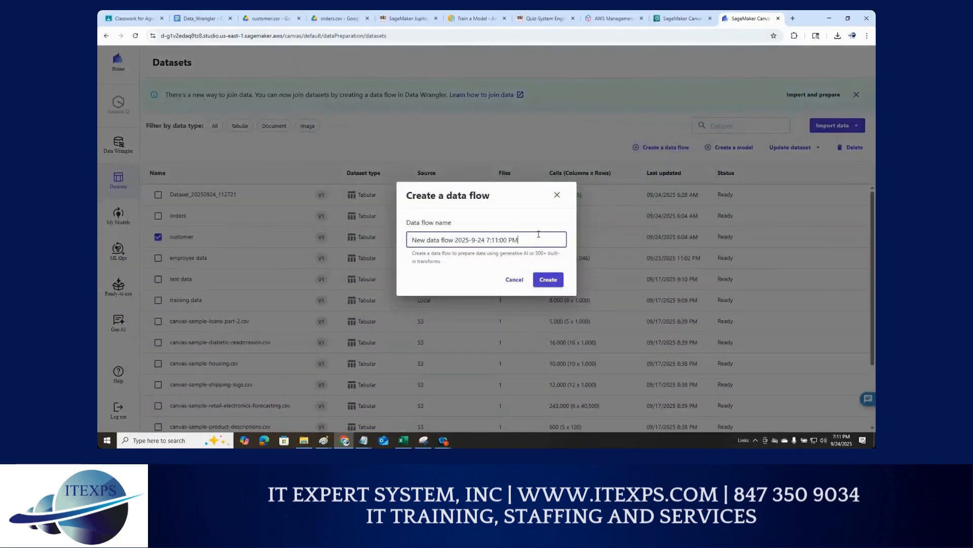
{"action": "left_click_drag", "start_coordinate": [404, 240], "coordinate": [395, 242]}
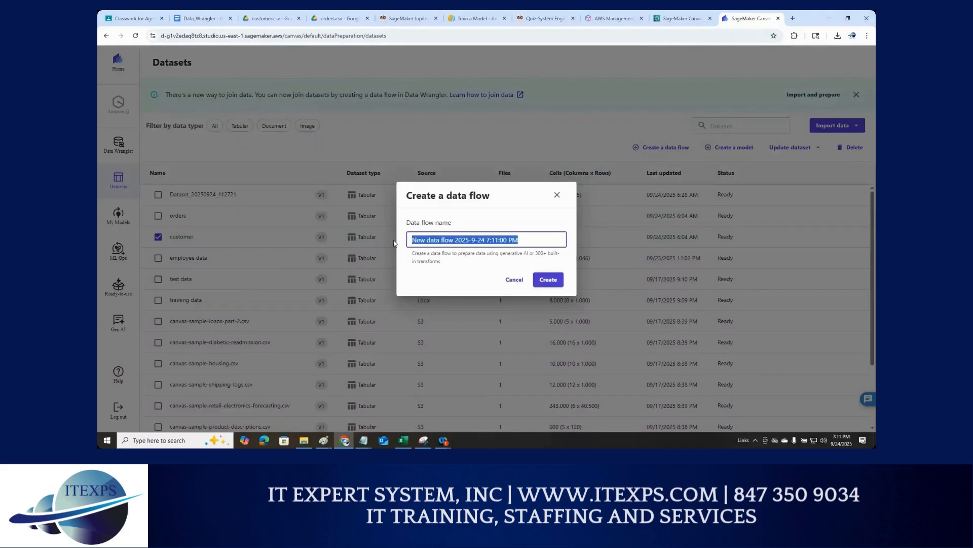
{"action": "type", "text": "customer"}
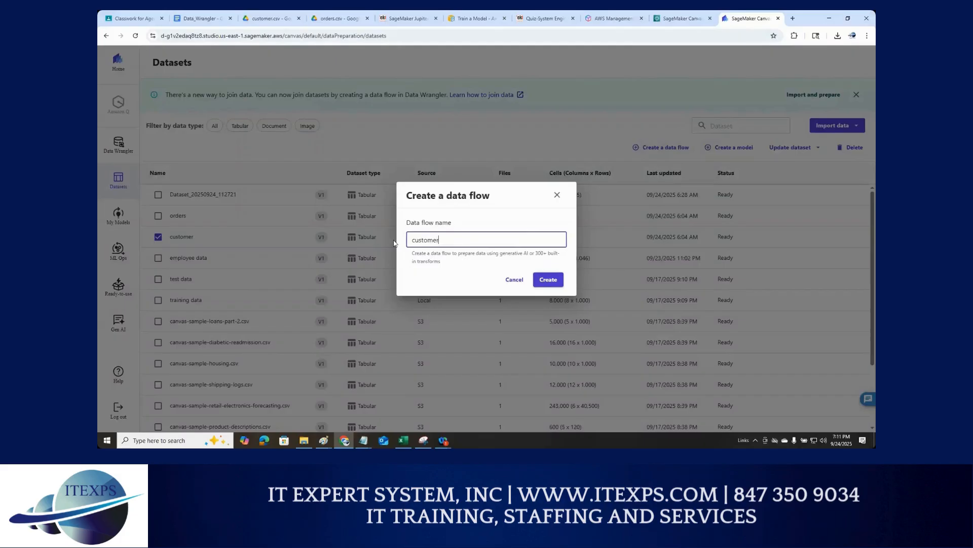
{"action": "type", "text": "_order_analysis"}
{"action": "left_click", "coordinate": [556, 282]}
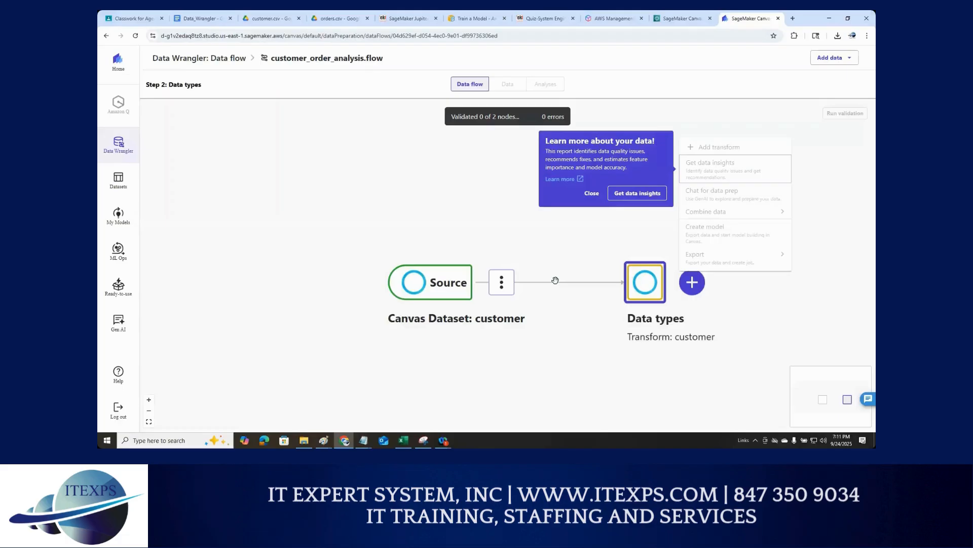
{"action": "left_click", "coordinate": [591, 193]}
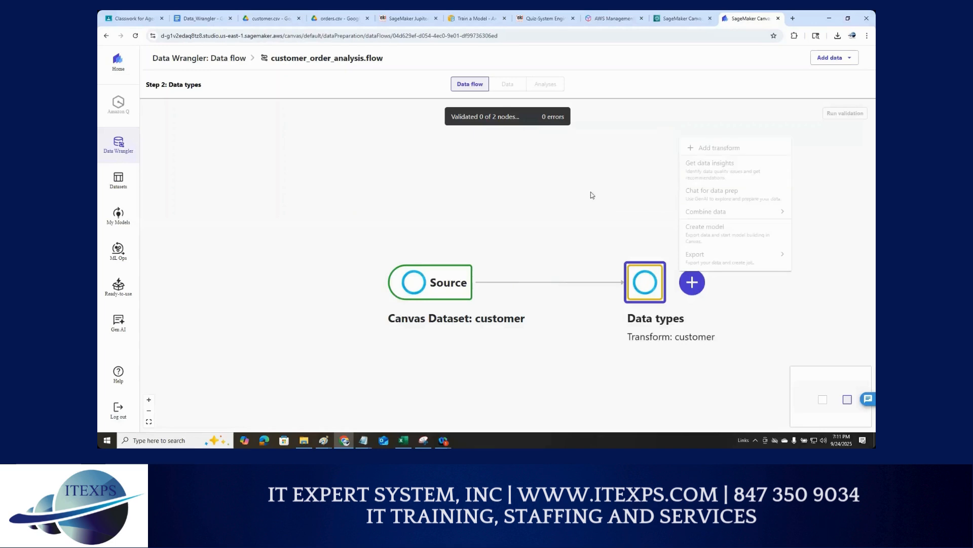
Rearrange the flow by moving the customer source node aside and its Data types node close to it
{"action": "mouse_move", "coordinate": [530, 284]}
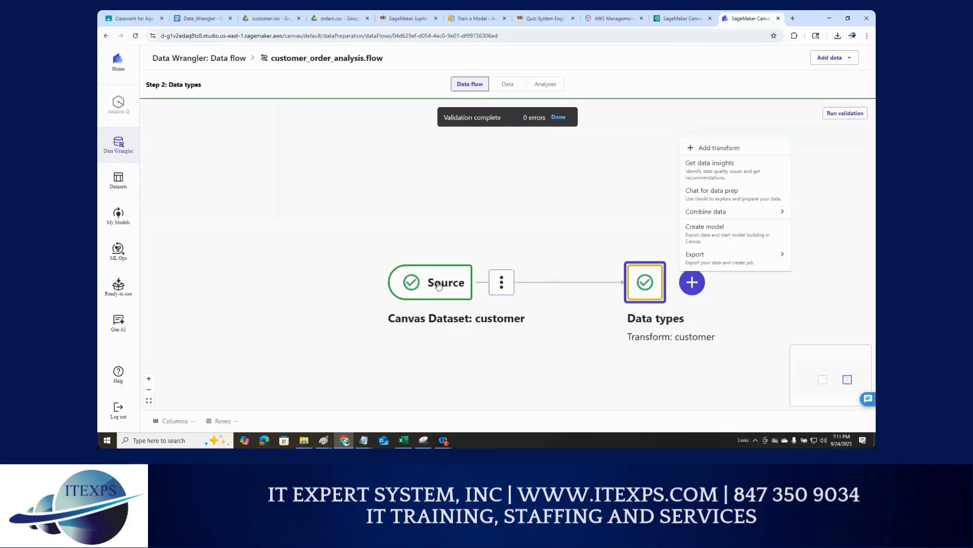
{"action": "left_click_drag", "start_coordinate": [439, 286], "coordinate": [255, 281]}
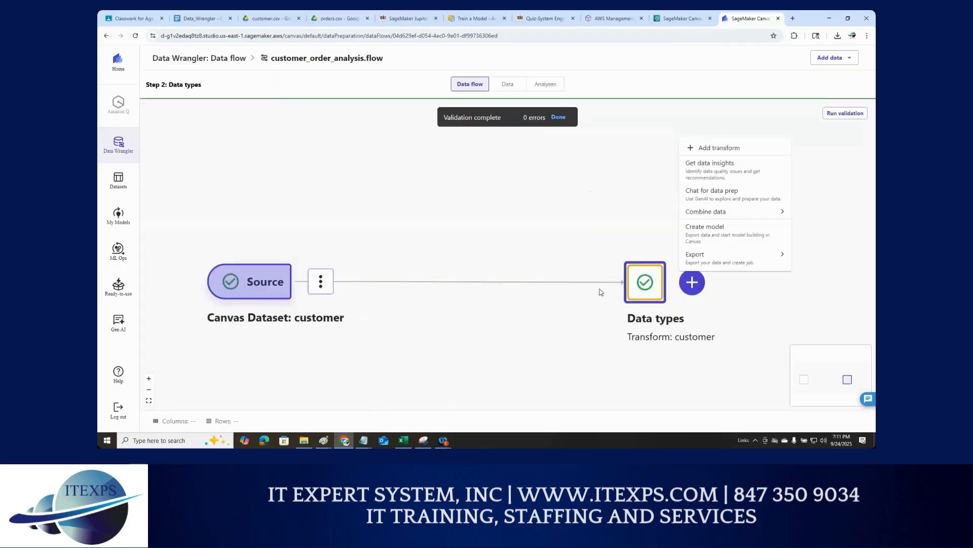
{"action": "left_click_drag", "start_coordinate": [637, 281], "coordinate": [391, 279]}
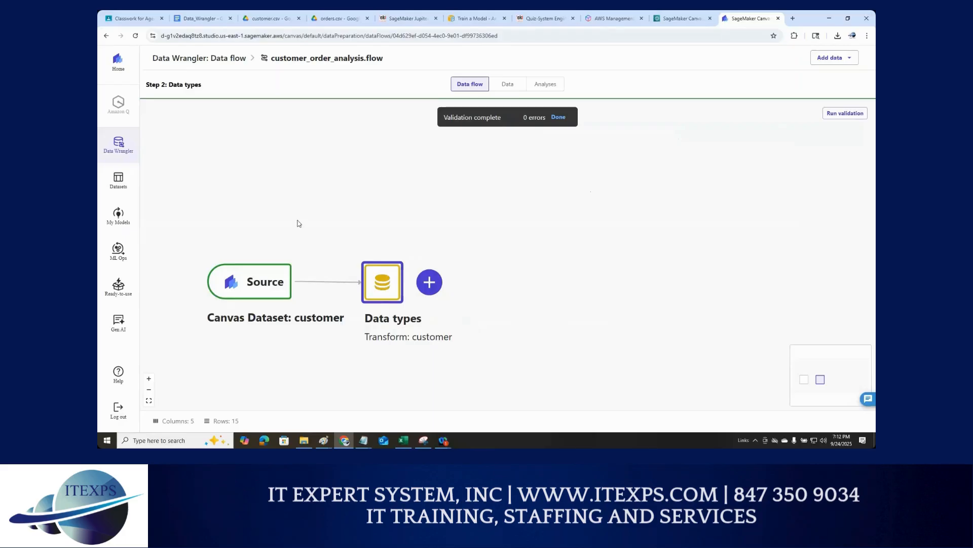
Examine the customer source node's Edit, Replace and Delete options, underline Replace in red, and close the options
{"action": "left_click", "coordinate": [271, 277]}
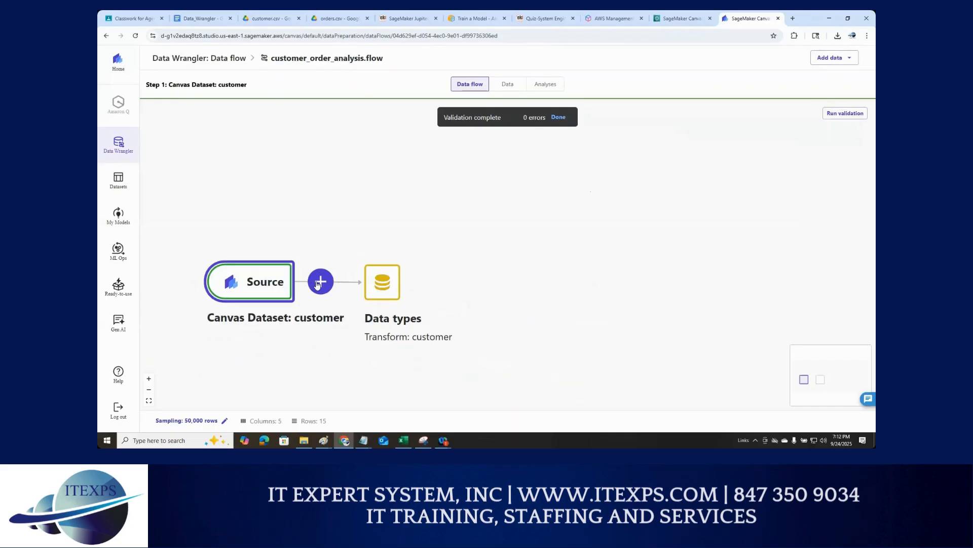
{"action": "left_click", "coordinate": [318, 284]}
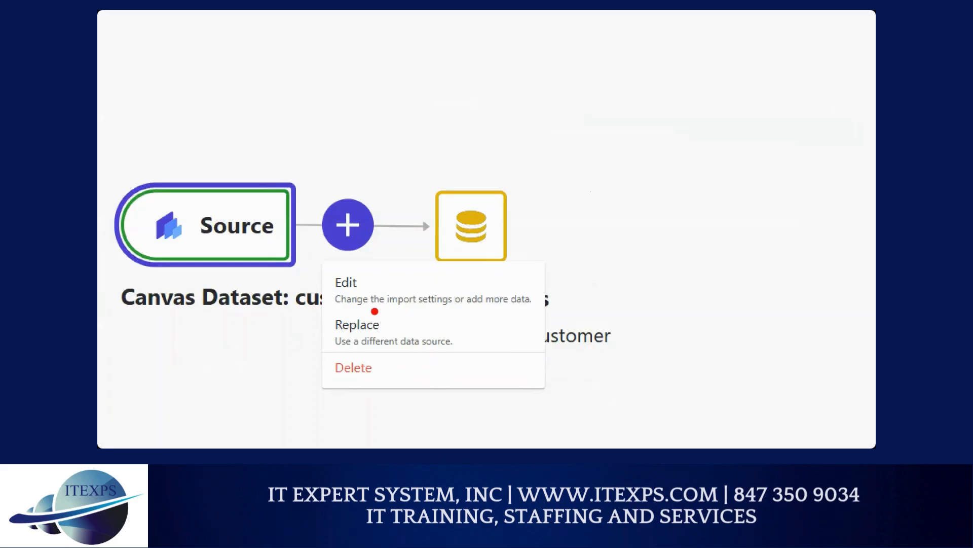
{"action": "left_click_drag", "start_coordinate": [370, 311], "coordinate": [485, 311]}
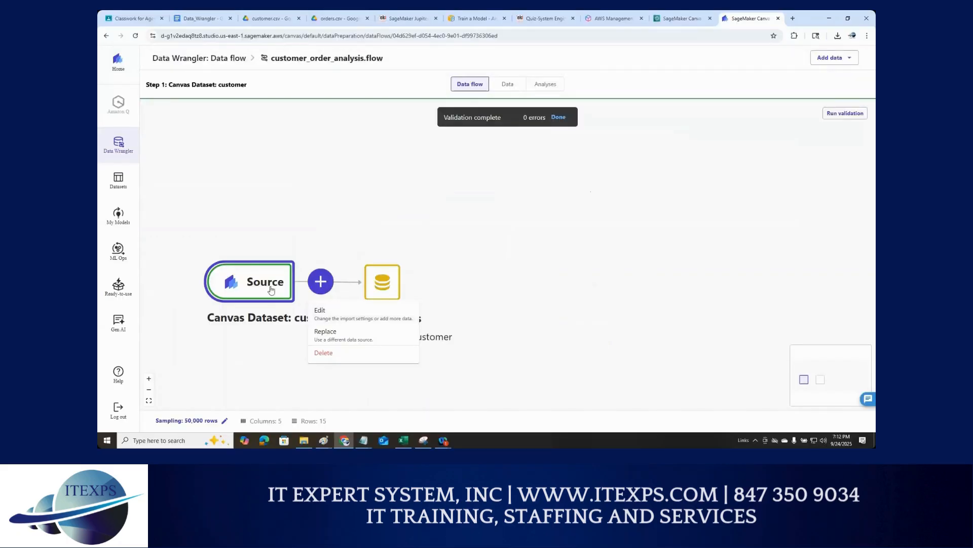
{"action": "left_click", "coordinate": [654, 187]}
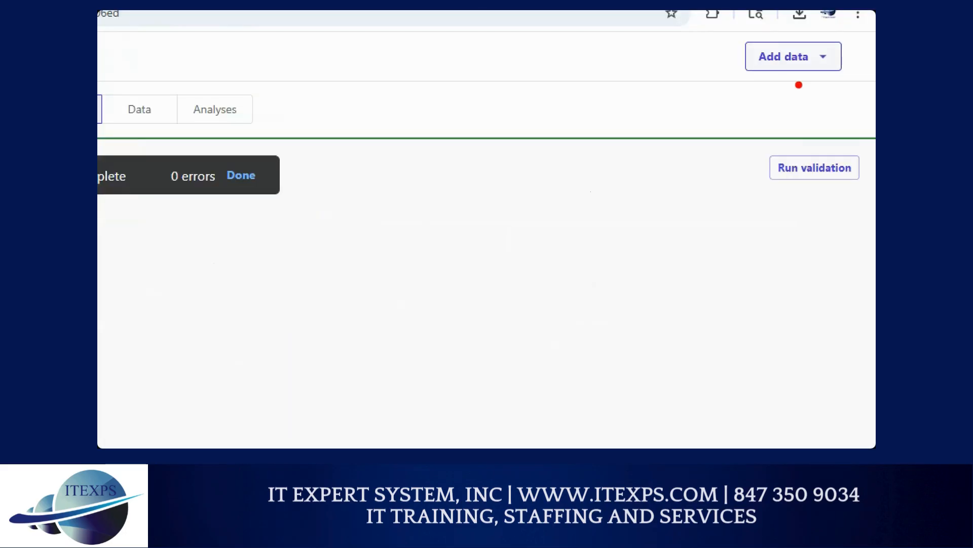
Mark the Add data option and its dataset types in red, and start adding tabular data to the flow
{"action": "mouse_move", "coordinate": [799, 85]}
{"action": "left_mouse_down"}
{"action": "mouse_move", "coordinate": [732, 23]}
{"action": "mouse_move", "coordinate": [831, 28]}
{"action": "mouse_move", "coordinate": [799, 85]}
{"action": "left_mouse_up"}
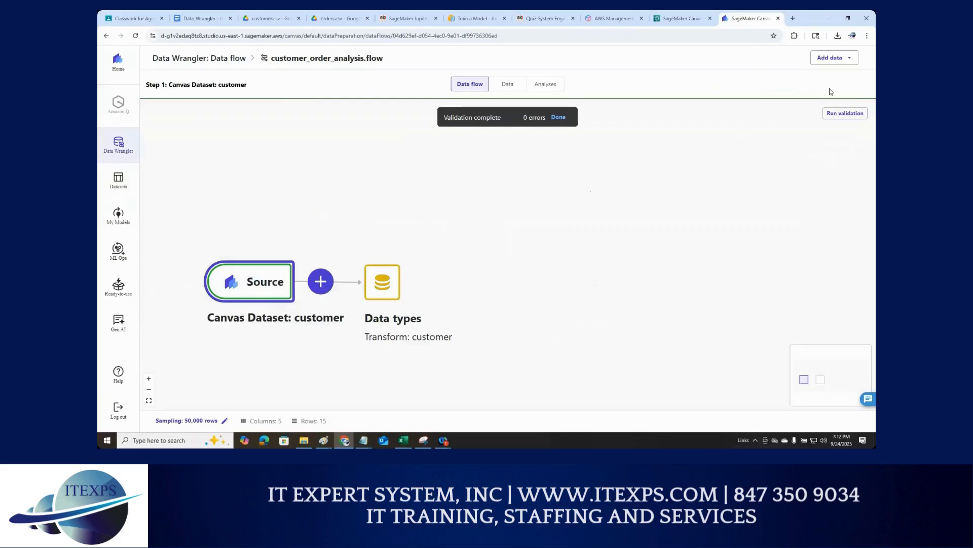
{"action": "left_click", "coordinate": [850, 59]}
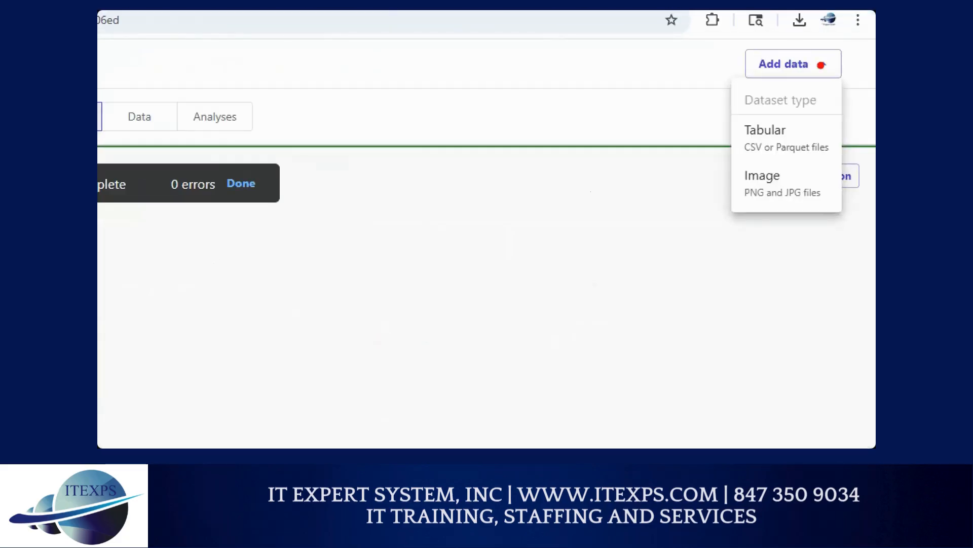
{"action": "mouse_move", "coordinate": [803, 81]}
{"action": "left_mouse_down"}
{"action": "mouse_move", "coordinate": [774, 115]}
{"action": "mouse_move", "coordinate": [783, 118]}
{"action": "left_mouse_up"}
{"action": "key", "text": "Escape"}
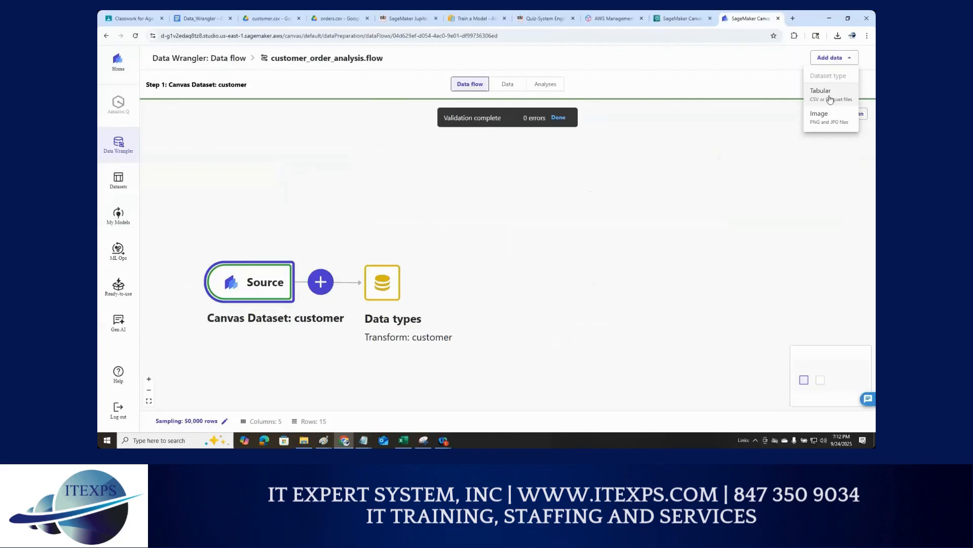
{"action": "left_click", "coordinate": [827, 93]}
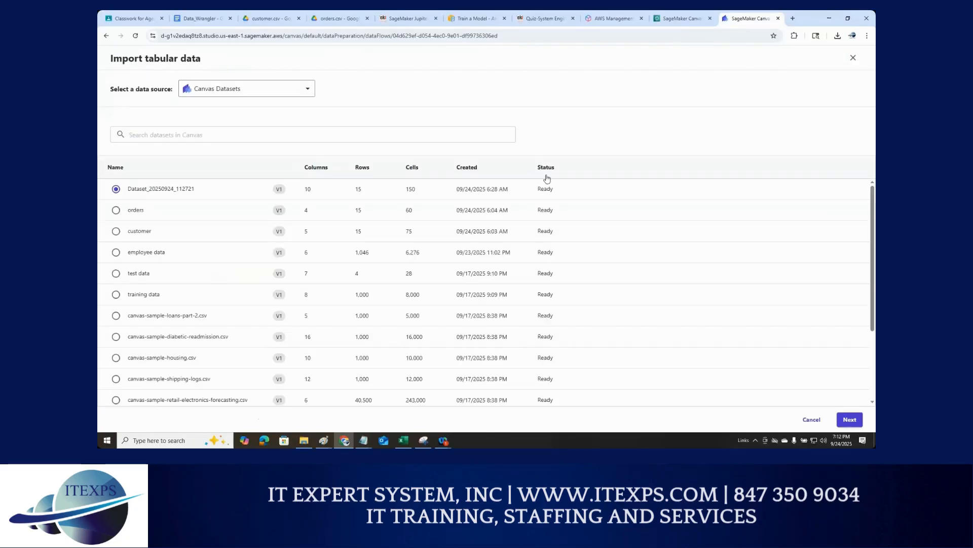
Select the orders dataset, circle its selection in red and clear the marking, and import it into the flow
{"action": "left_click", "coordinate": [116, 210]}
{"action": "key", "text": "ctrl+1"}
{"action": "mouse_move", "coordinate": [102, 212]}
{"action": "left_mouse_down"}
{"action": "mouse_move", "coordinate": [127, 202]}
{"action": "mouse_move", "coordinate": [159, 228]}
{"action": "mouse_move", "coordinate": [182, 207]}
{"action": "mouse_move", "coordinate": [142, 224]}
{"action": "left_mouse_up"}
{"action": "key", "text": "Escape"}
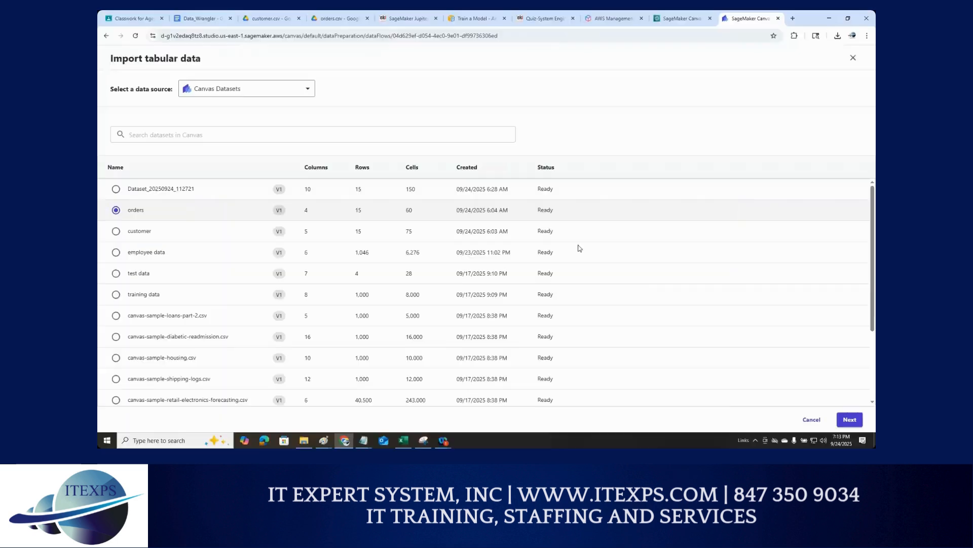
{"action": "left_click", "coordinate": [876, 415]}
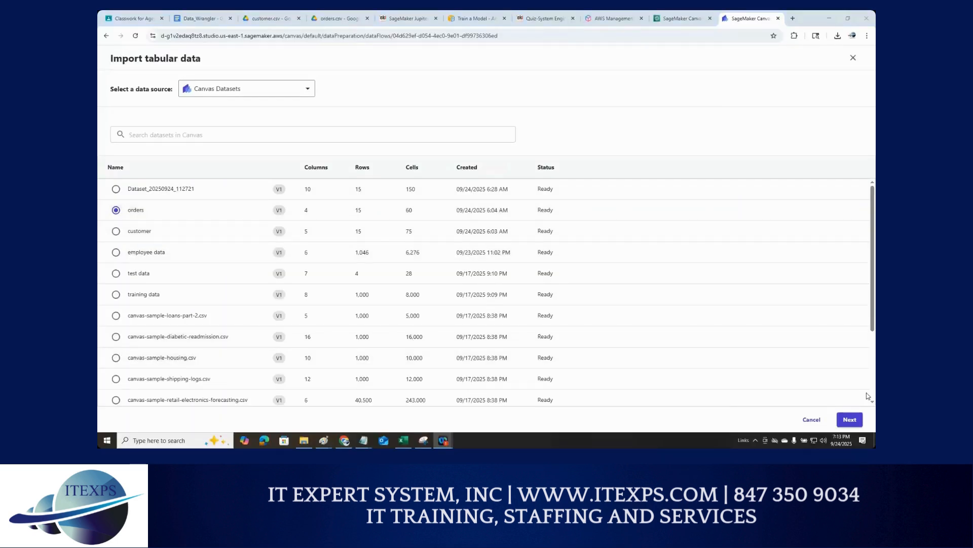
{"action": "left_click", "coordinate": [851, 421]}
{"action": "left_click", "coordinate": [849, 420]}
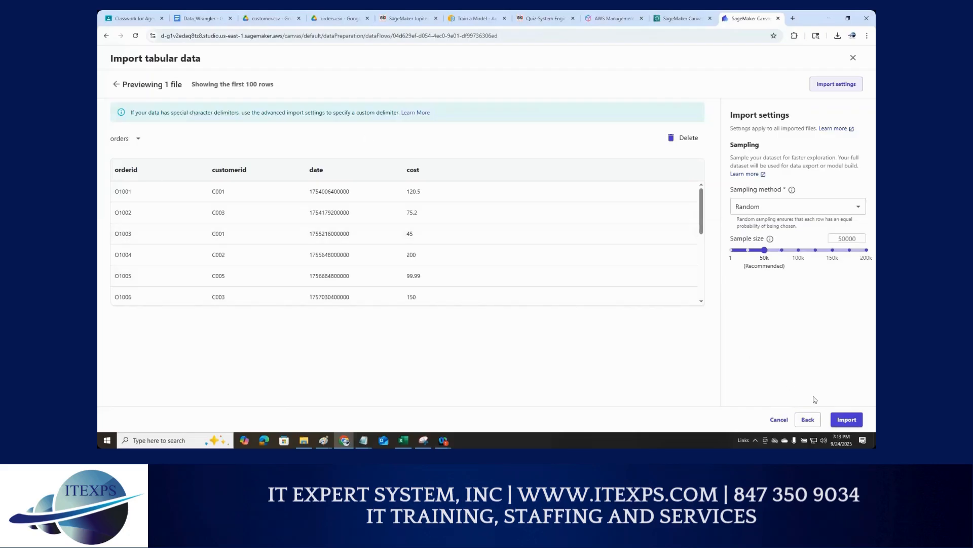
{"action": "left_click", "coordinate": [840, 420]}
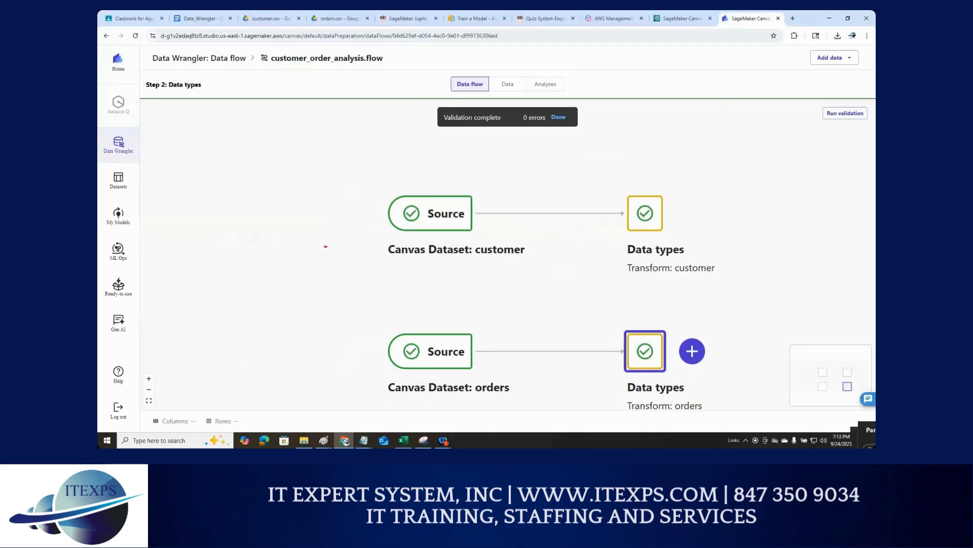
Number the customer source 1 and Add data 2 in red, sketch the import options with an arrow to the orders source, and clear the markings
{"action": "left_click_drag", "start_coordinate": [333, 219], "coordinate": [361, 237]}
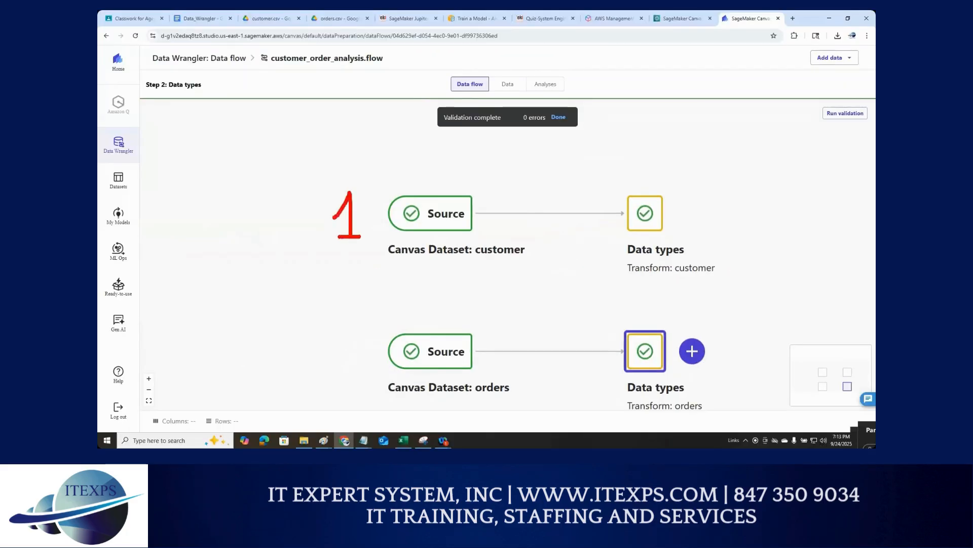
{"action": "mouse_move", "coordinate": [793, 65]}
{"action": "left_mouse_down"}
{"action": "mouse_move", "coordinate": [813, 57]}
{"action": "mouse_move", "coordinate": [841, 87]}
{"action": "left_mouse_up"}
{"action": "mouse_move", "coordinate": [795, 125]}
{"action": "left_mouse_down"}
{"action": "mouse_move", "coordinate": [794, 211]}
{"action": "mouse_move", "coordinate": [868, 210]}
{"action": "mouse_move", "coordinate": [833, 123]}
{"action": "mouse_move", "coordinate": [797, 127]}
{"action": "mouse_move", "coordinate": [804, 162]}
{"action": "mouse_move", "coordinate": [845, 151]}
{"action": "mouse_move", "coordinate": [830, 187]}
{"action": "mouse_move", "coordinate": [860, 180]}
{"action": "mouse_move", "coordinate": [847, 202]}
{"action": "mouse_move", "coordinate": [856, 202]}
{"action": "mouse_move", "coordinate": [470, 321]}
{"action": "mouse_move", "coordinate": [485, 326]}
{"action": "left_mouse_up"}
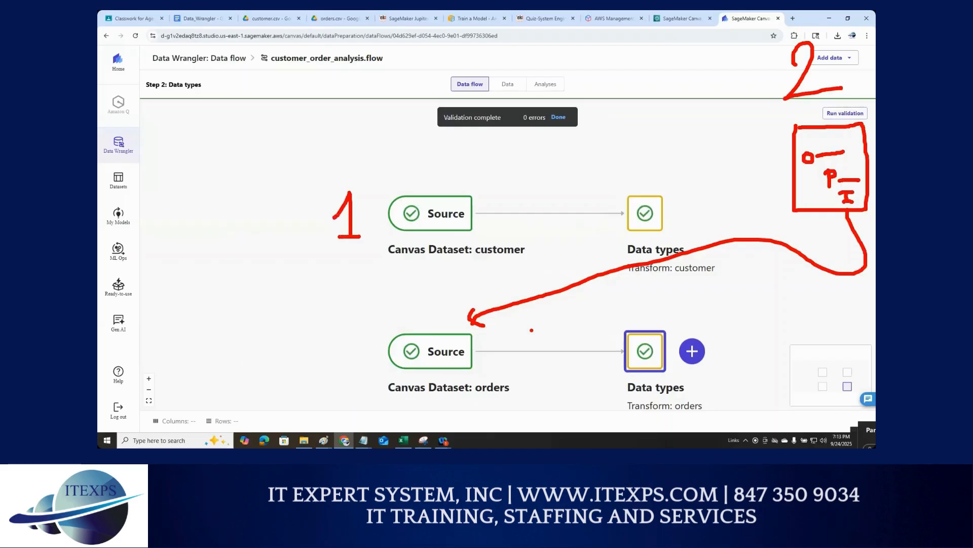
{"action": "key", "text": "Escape"}
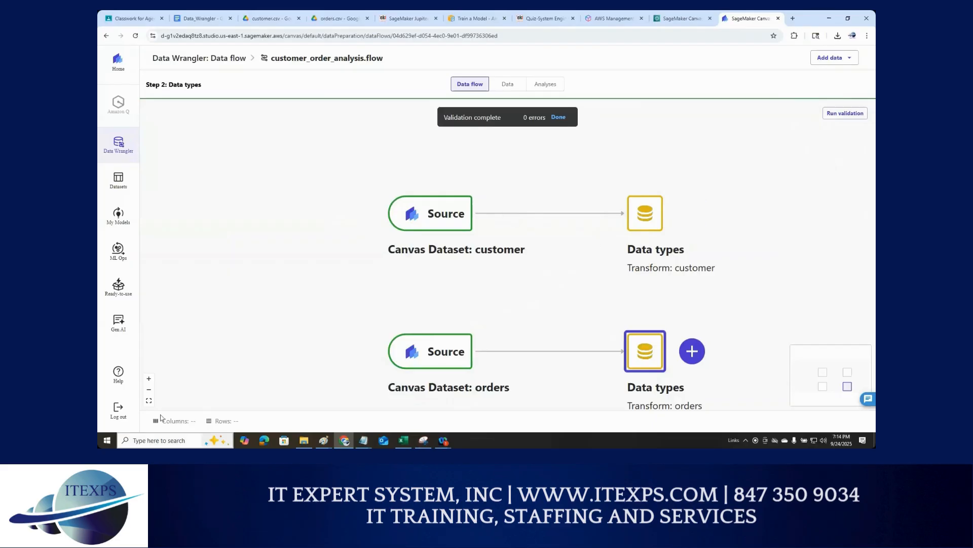
Join the orders node with the customer Data types node as the right input, and move the join node closer to them
{"action": "mouse_move", "coordinate": [196, 363]}
{"action": "left_mouse_down"}
{"action": "mouse_move", "coordinate": [186, 363]}
{"action": "mouse_move", "coordinate": [188, 396]}
{"action": "mouse_move", "coordinate": [207, 361]}
{"action": "left_mouse_up"}
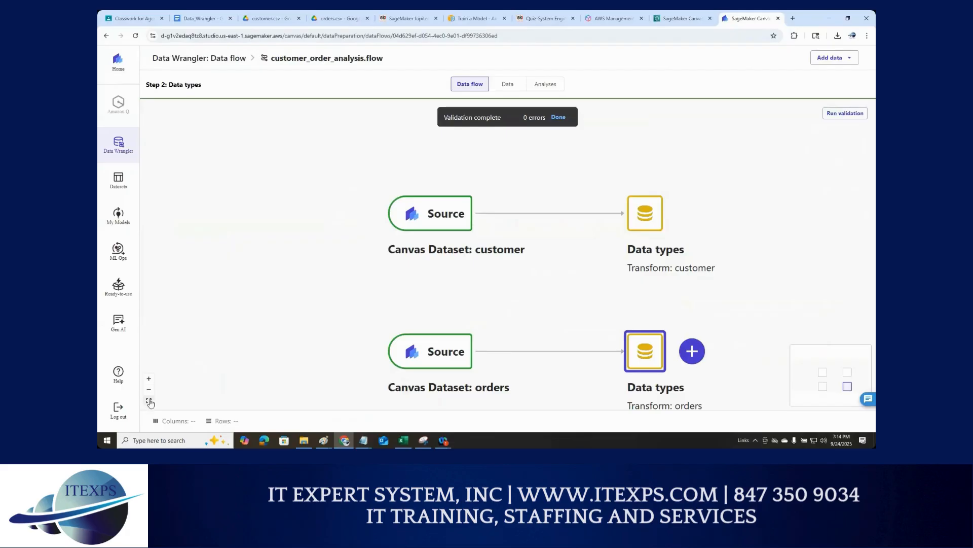
{"action": "left_click", "coordinate": [149, 401]}
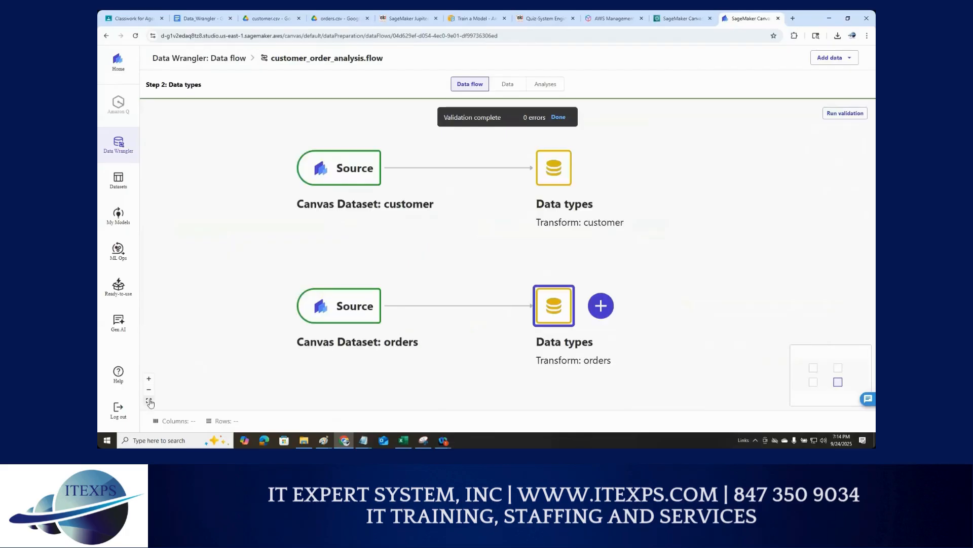
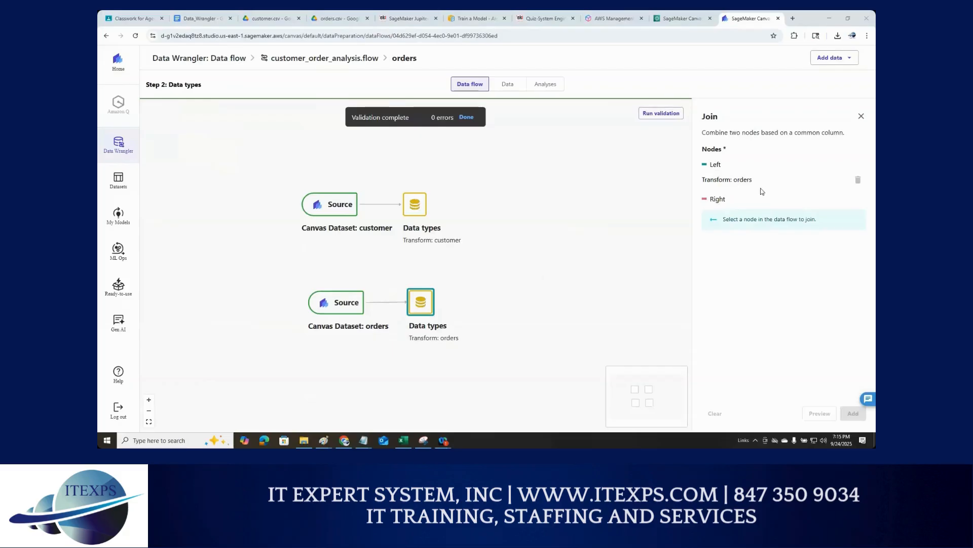
{"action": "mouse_move", "coordinate": [730, 184]}
{"action": "left_mouse_down"}
{"action": "mouse_move", "coordinate": [756, 185]}
{"action": "mouse_move", "coordinate": [752, 195]}
{"action": "left_mouse_up"}
{"action": "left_click", "coordinate": [420, 213]}
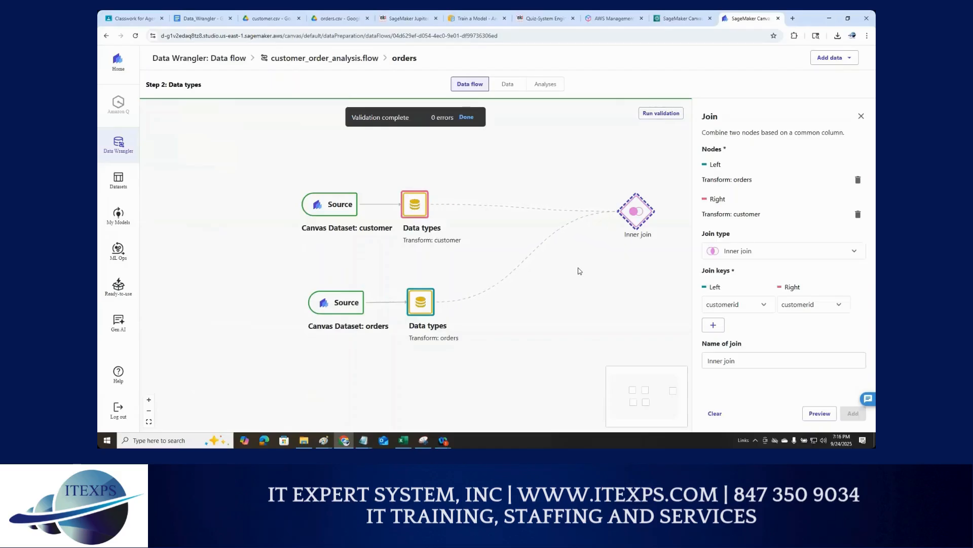
{"action": "left_click_drag", "start_coordinate": [637, 210], "coordinate": [529, 219]}
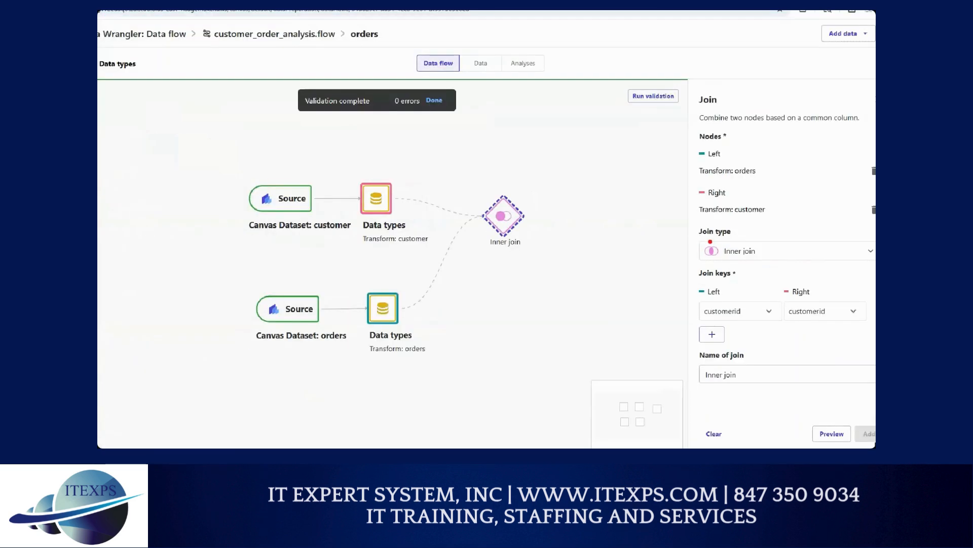
Look at the join type setting, preview the inner join on customerid, and look through the input and output columns
{"action": "left_click", "coordinate": [716, 250]}
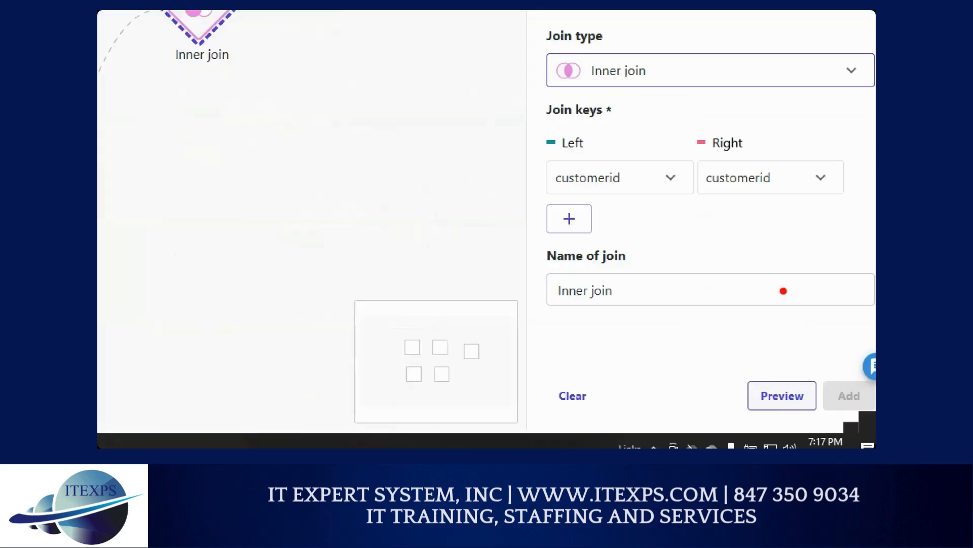
{"action": "mouse_move", "coordinate": [783, 285]}
{"action": "left_mouse_down"}
{"action": "mouse_move", "coordinate": [786, 377]}
{"action": "mouse_move", "coordinate": [797, 350]}
{"action": "left_mouse_up"}
{"action": "left_click", "coordinate": [792, 397]}
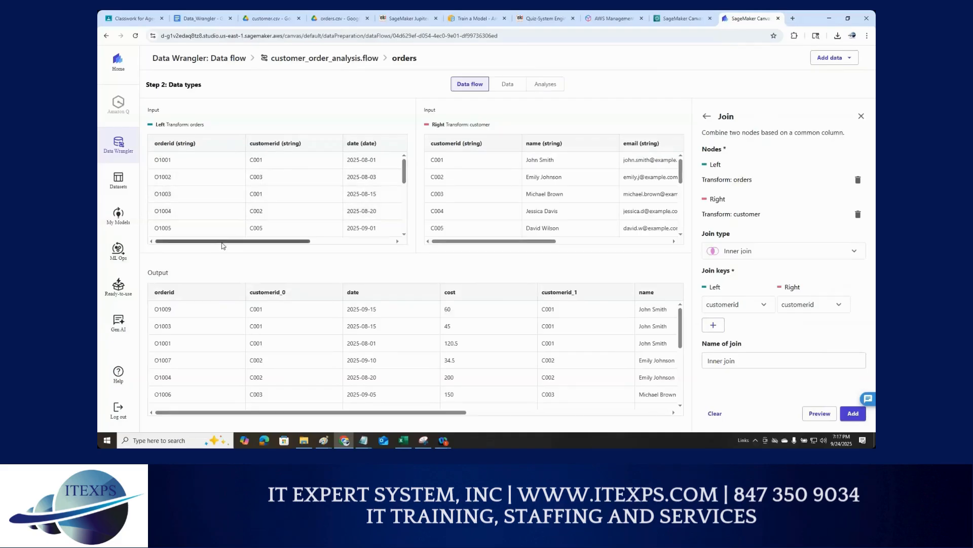
{"action": "left_click_drag", "start_coordinate": [223, 243], "coordinate": [344, 251]}
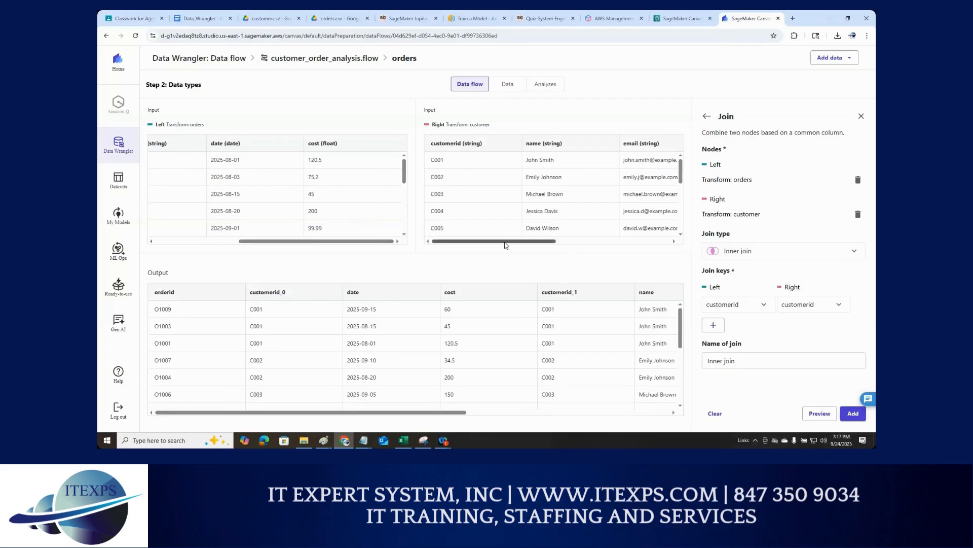
{"action": "left_click_drag", "start_coordinate": [505, 245], "coordinate": [389, 219]}
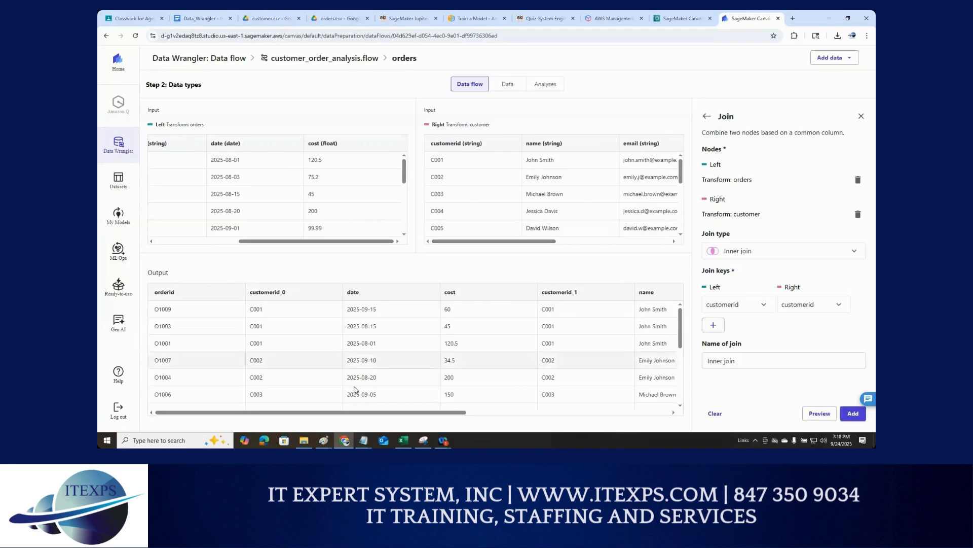
{"action": "left_click_drag", "start_coordinate": [336, 413], "coordinate": [511, 415]}
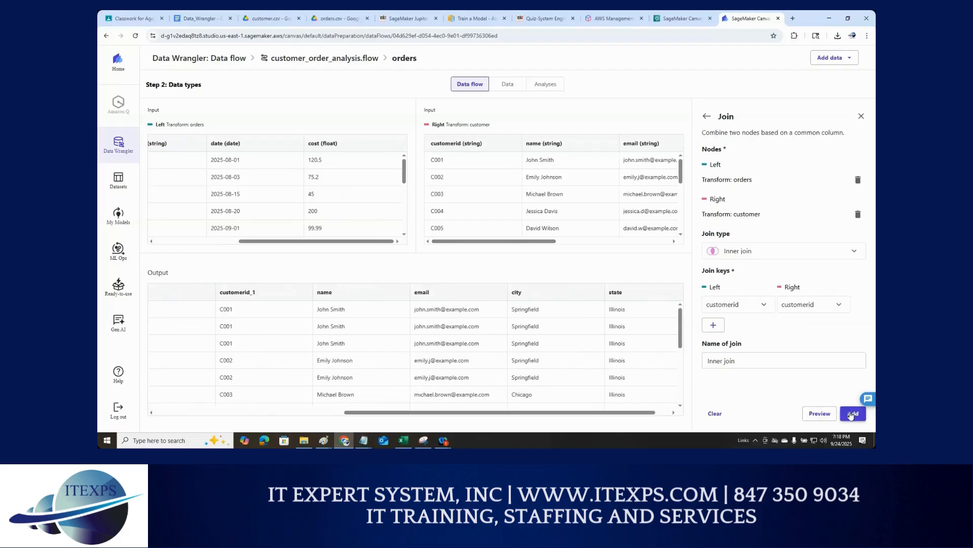
Mark the Add option in red, add the inner join to the flow, and move the Join node closer to its inputs
{"action": "left_click_drag", "start_coordinate": [845, 371], "coordinate": [845, 403]}
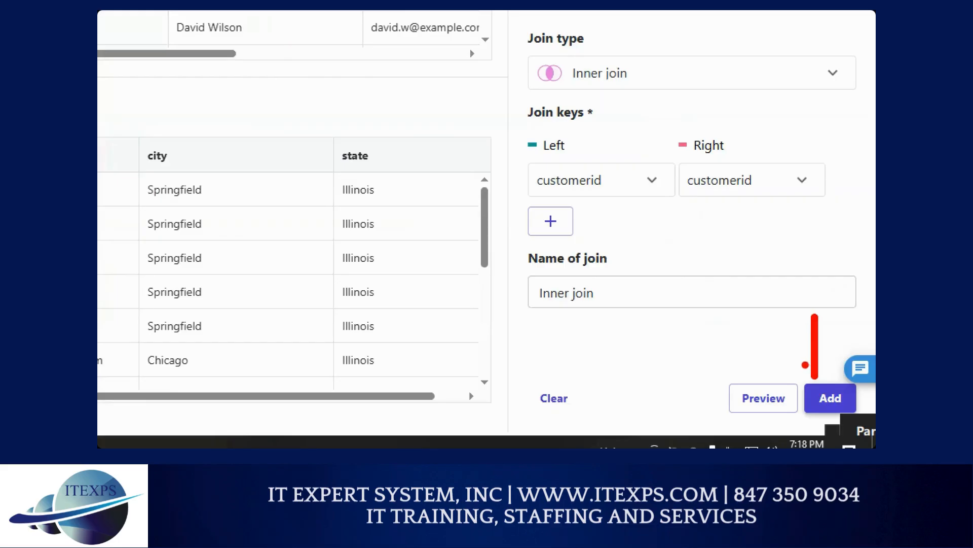
{"action": "mouse_move", "coordinate": [806, 365]}
{"action": "left_mouse_down"}
{"action": "mouse_move", "coordinate": [811, 378]}
{"action": "mouse_move", "coordinate": [822, 366]}
{"action": "left_mouse_up"}
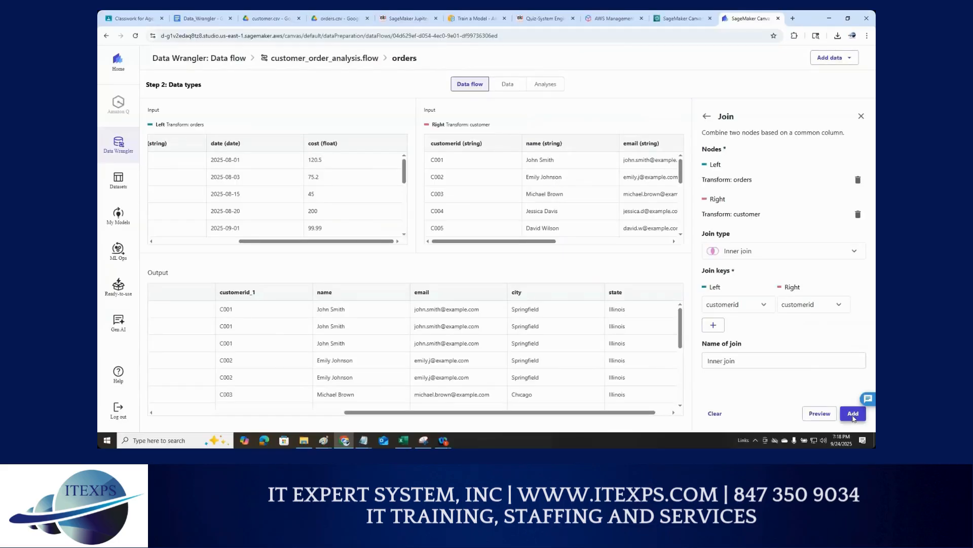
{"action": "left_click", "coordinate": [854, 415]}
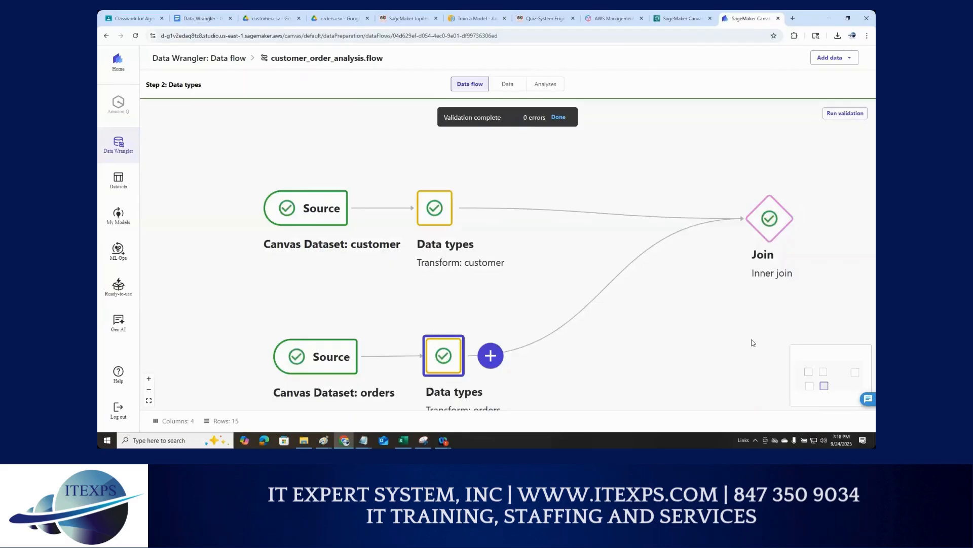
{"action": "left_click_drag", "start_coordinate": [771, 218], "coordinate": [566, 235]}
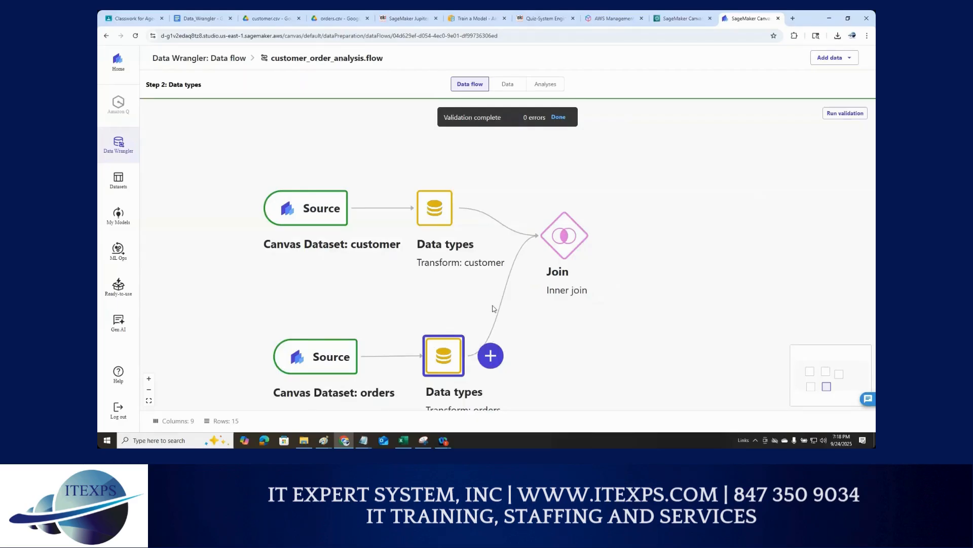
Mark the customer source in red and open Chat for data prep from the Join node
{"action": "mouse_move", "coordinate": [374, 183]}
{"action": "left_mouse_down"}
{"action": "mouse_move", "coordinate": [308, 182]}
{"action": "mouse_move", "coordinate": [307, 234]}
{"action": "left_mouse_up"}
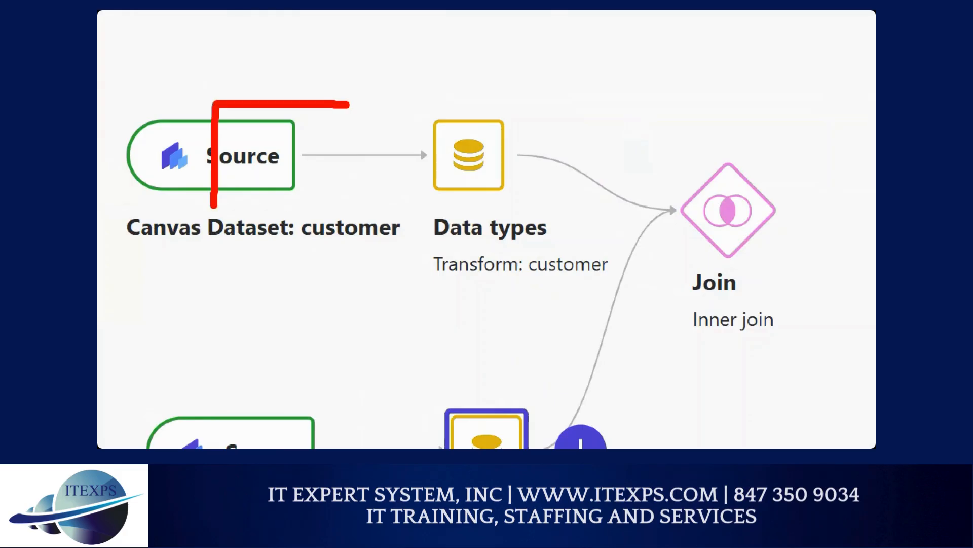
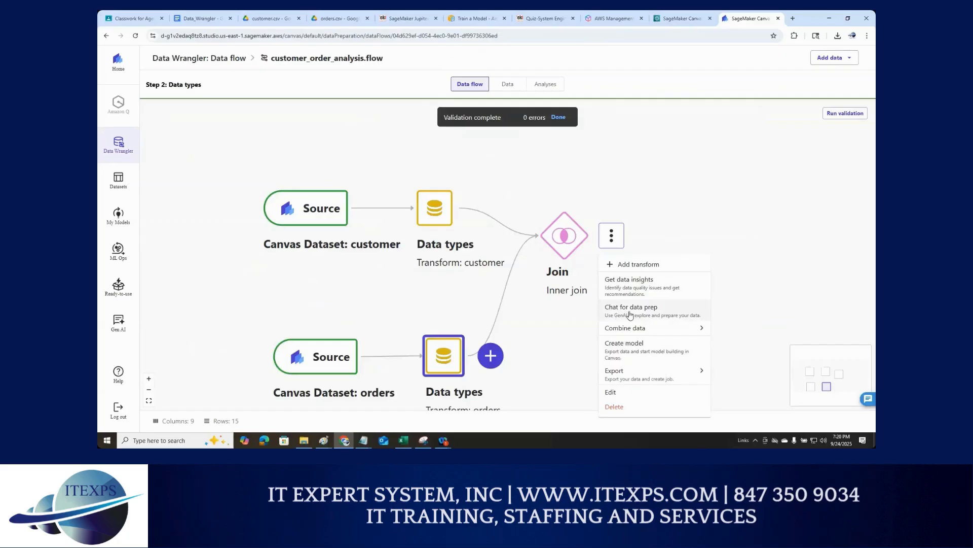
{"action": "left_click", "coordinate": [629, 314]}
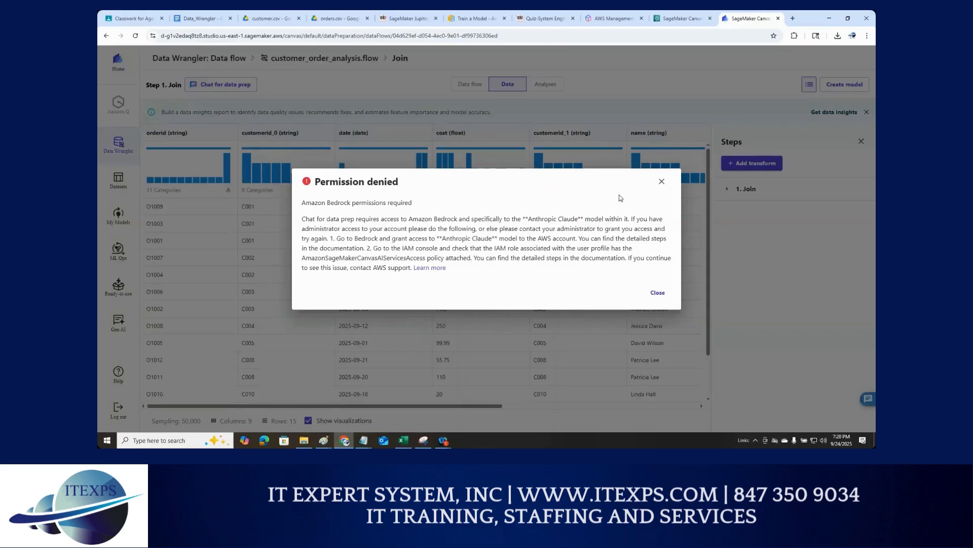
Dismiss the Amazon Bedrock permission notice and circle the Join entry in the transform steps in red
{"action": "left_click", "coordinate": [661, 182]}
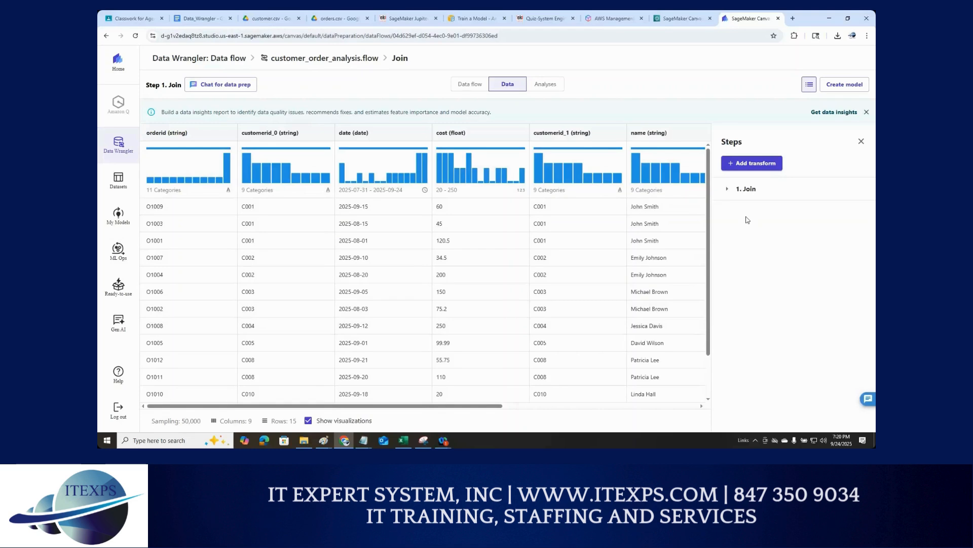
{"action": "left_click_drag", "start_coordinate": [733, 200], "coordinate": [765, 176]}
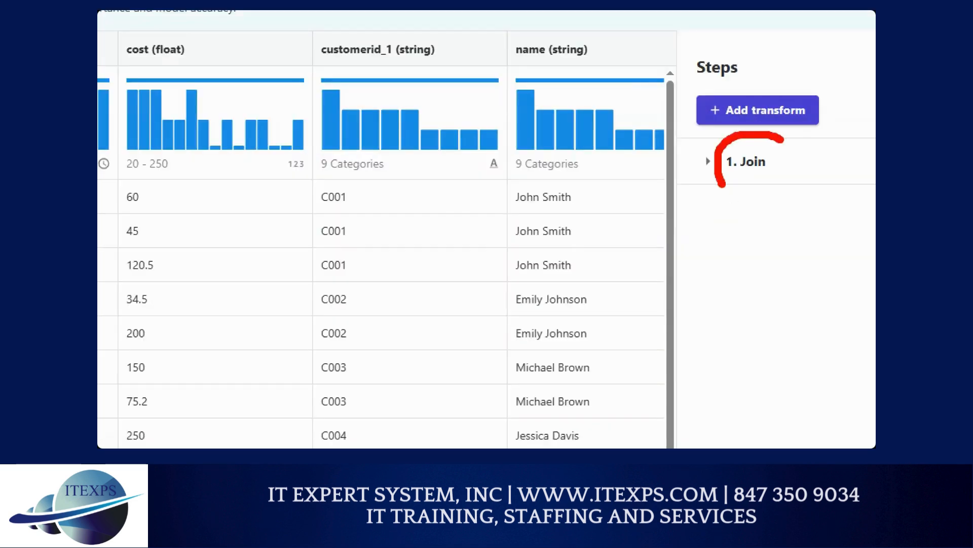
{"action": "mouse_move", "coordinate": [783, 138]}
{"action": "left_mouse_down"}
{"action": "mouse_move", "coordinate": [753, 194]}
{"action": "mouse_move", "coordinate": [719, 188]}
{"action": "left_mouse_up"}
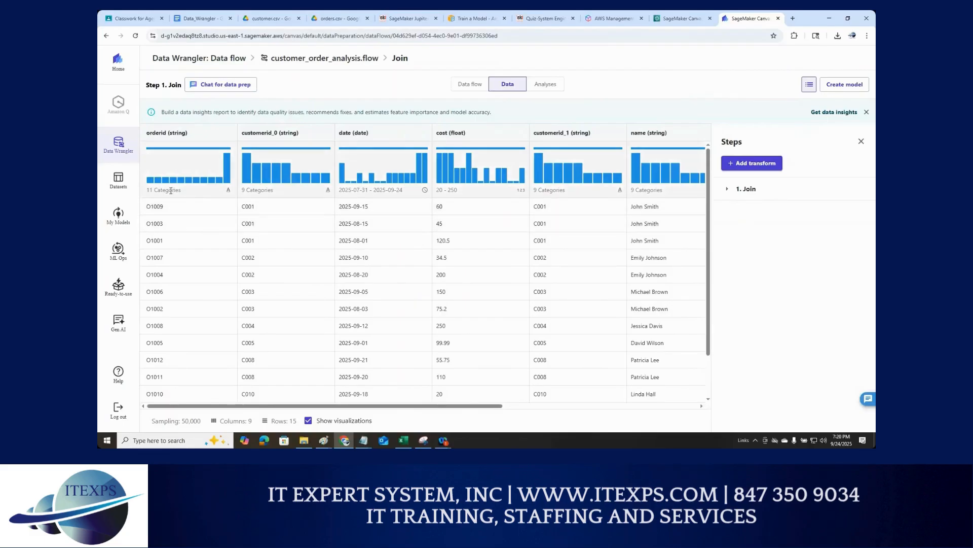
Mark the orderid values in red and trace the orderid and customerid_0 histograms
{"action": "left_click_drag", "start_coordinate": [168, 203], "coordinate": [171, 292]}
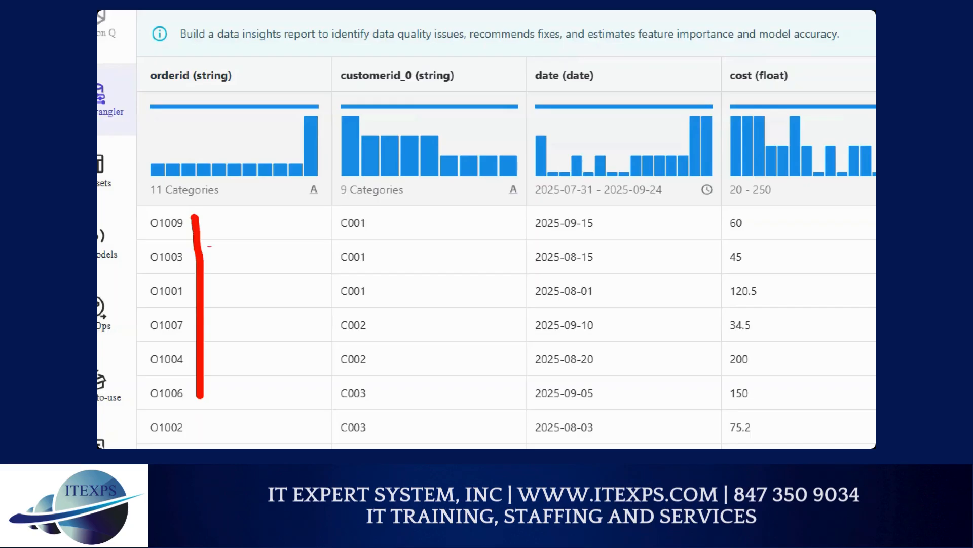
{"action": "left_click_drag", "start_coordinate": [155, 161], "coordinate": [287, 162]}
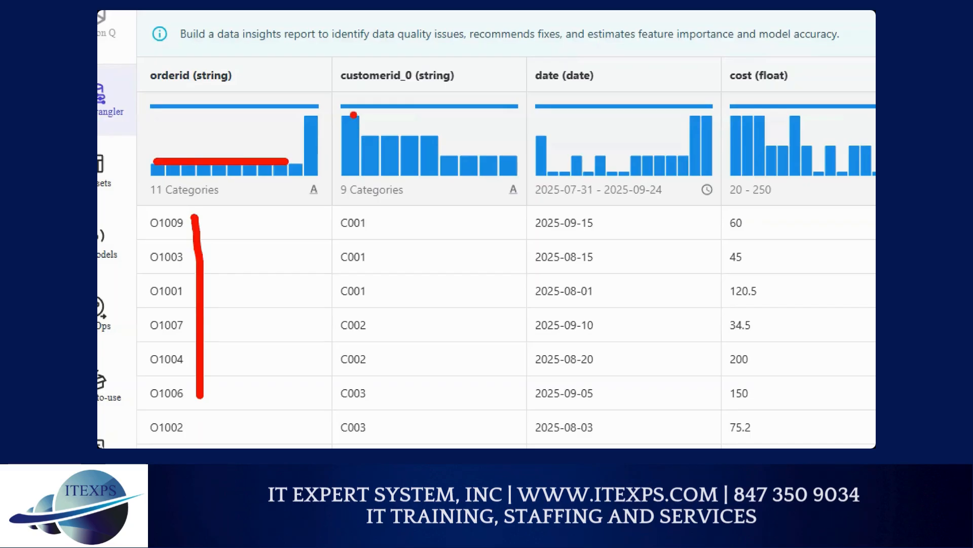
{"action": "left_click_drag", "start_coordinate": [353, 113], "coordinate": [567, 166]}
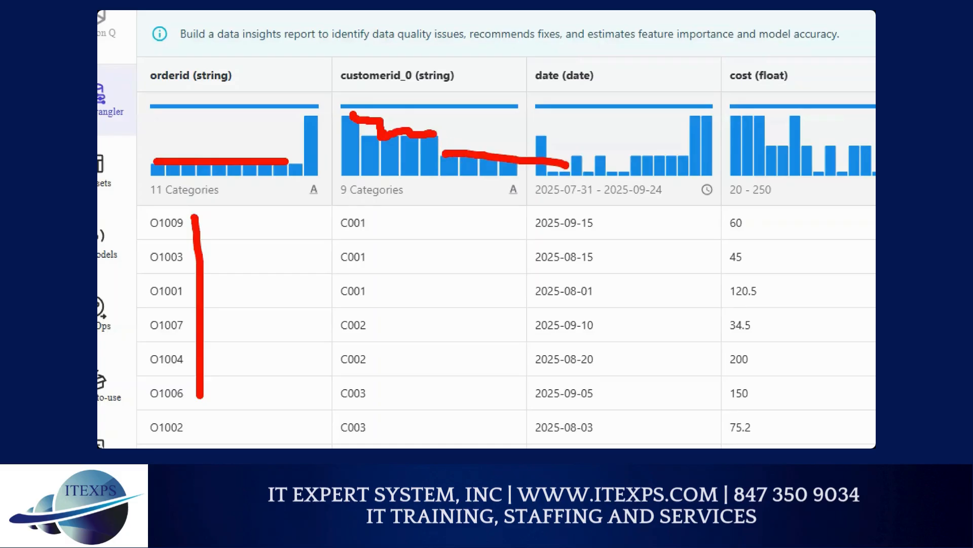
{"action": "left_click", "coordinate": [424, 157]}
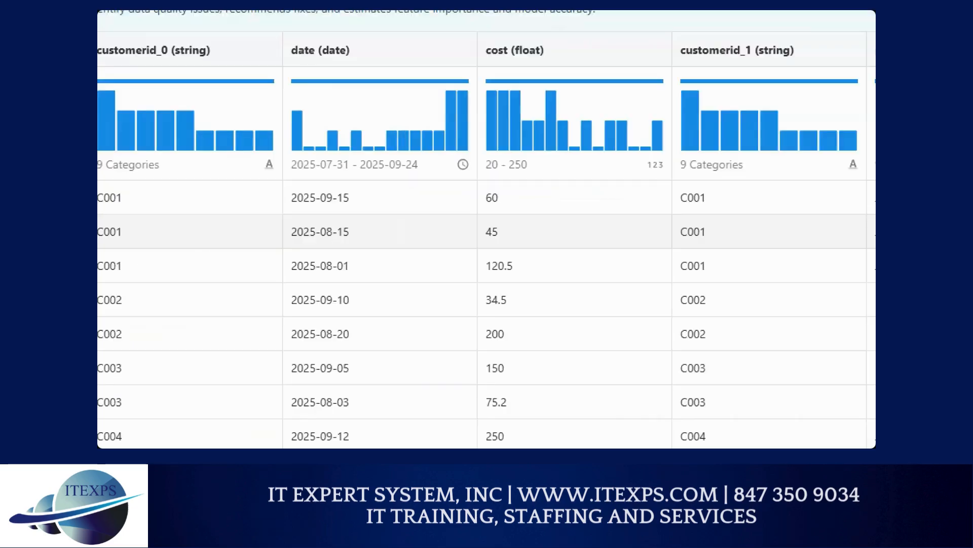
Circle the tallest bars of the date histogram, trace the customerid_1 histogram in red, and clear the markings
{"action": "mouse_move", "coordinate": [435, 74]}
{"action": "left_mouse_down"}
{"action": "mouse_move", "coordinate": [434, 112]}
{"action": "mouse_move", "coordinate": [467, 89]}
{"action": "mouse_move", "coordinate": [445, 83]}
{"action": "left_mouse_up"}
{"action": "mouse_move", "coordinate": [681, 80]}
{"action": "left_mouse_down"}
{"action": "mouse_move", "coordinate": [710, 107]}
{"action": "mouse_move", "coordinate": [778, 107]}
{"action": "left_mouse_up"}
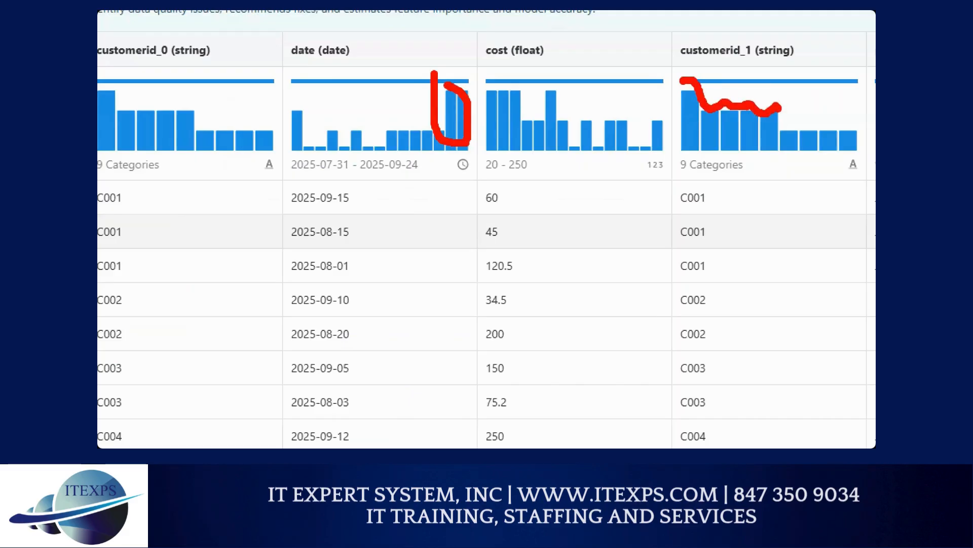
{"action": "left_click", "coordinate": [713, 121]}
{"action": "key", "text": "ctrl+z"}
{"action": "left_click", "coordinate": [730, 122]}
{"action": "key", "text": "Escape"}
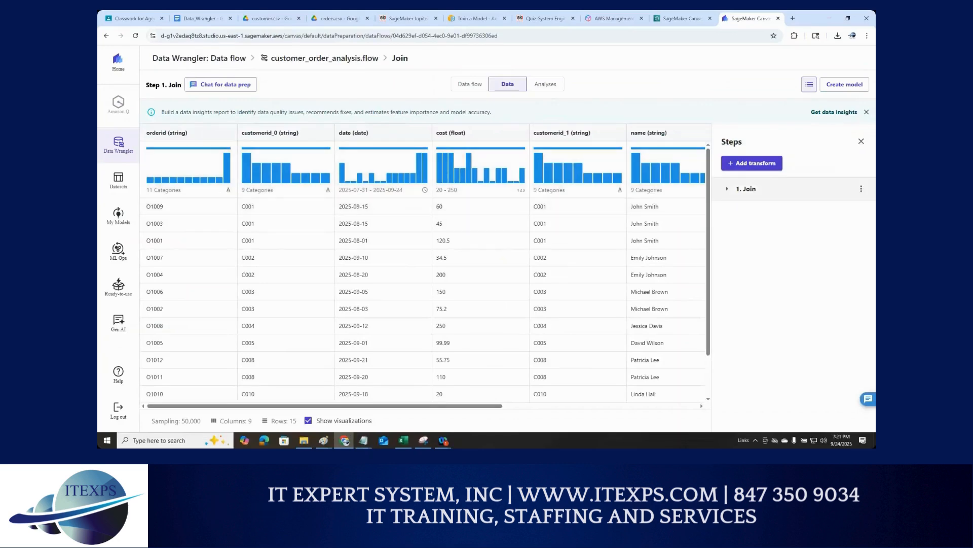
Zoom in on the transform steps, draw a red arrow at the Add transform option, and clear the marking
{"action": "key", "text": "ctrl+1"}
{"action": "left_click_drag", "start_coordinate": [759, 122], "coordinate": [761, 134]}
{"action": "mouse_move", "coordinate": [753, 92]}
{"action": "left_mouse_down"}
{"action": "mouse_move", "coordinate": [740, 107]}
{"action": "mouse_move", "coordinate": [756, 122]}
{"action": "mouse_move", "coordinate": [767, 104]}
{"action": "left_mouse_up"}
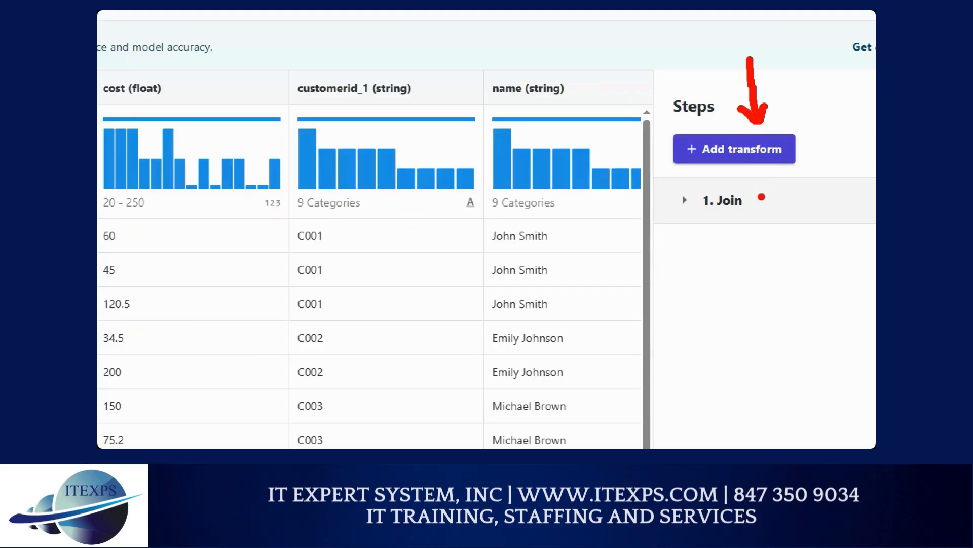
{"action": "key", "text": "Escape"}
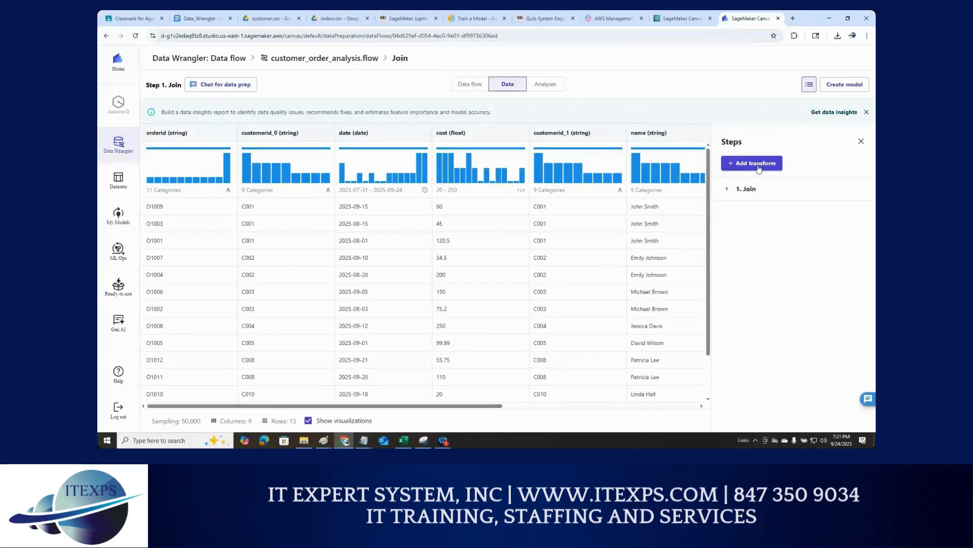
Start a Filter or drop rows transform after the join and choose customerid_0 as the filter column
{"action": "left_click", "coordinate": [756, 163]}
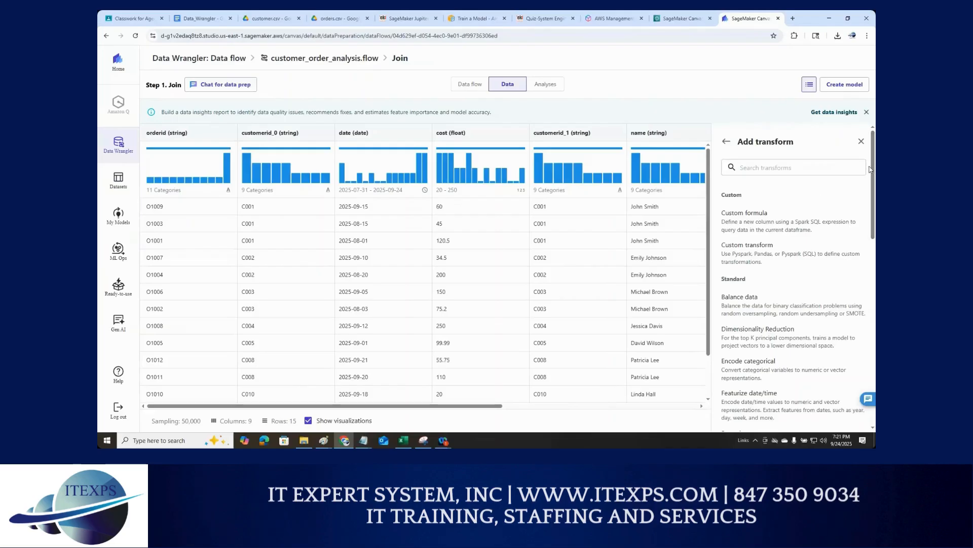
{"action": "left_click_drag", "start_coordinate": [873, 178], "coordinate": [874, 224]}
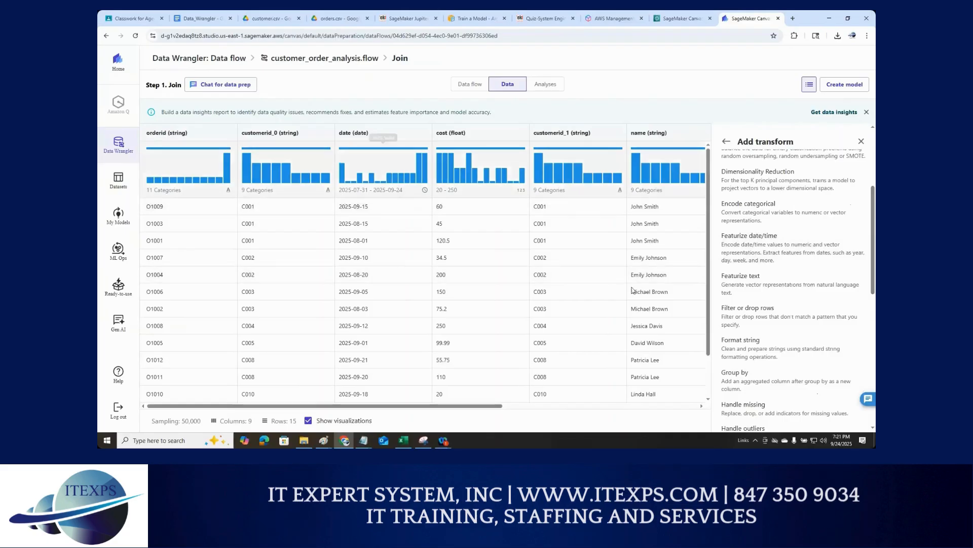
{"action": "left_click", "coordinate": [759, 315]}
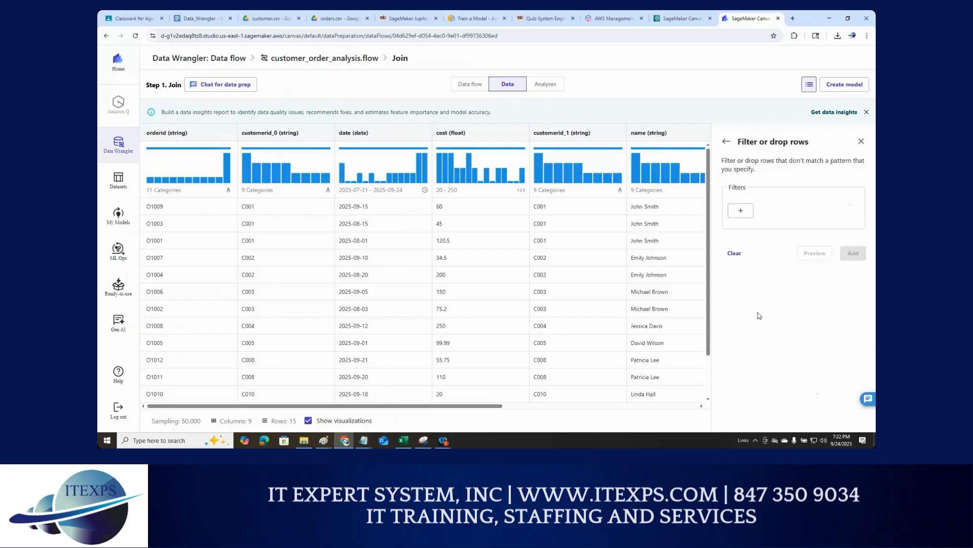
{"action": "left_click", "coordinate": [740, 211]}
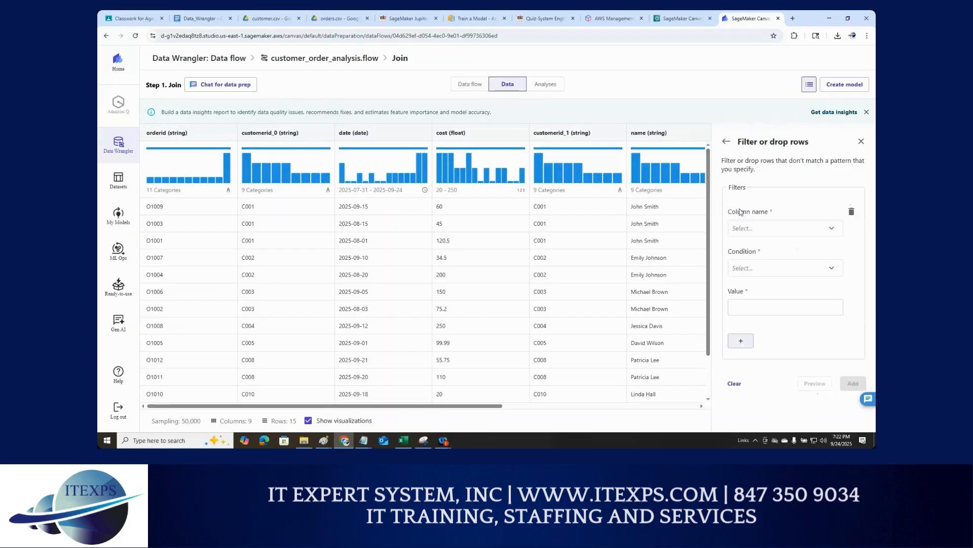
{"action": "left_click", "coordinate": [761, 231]}
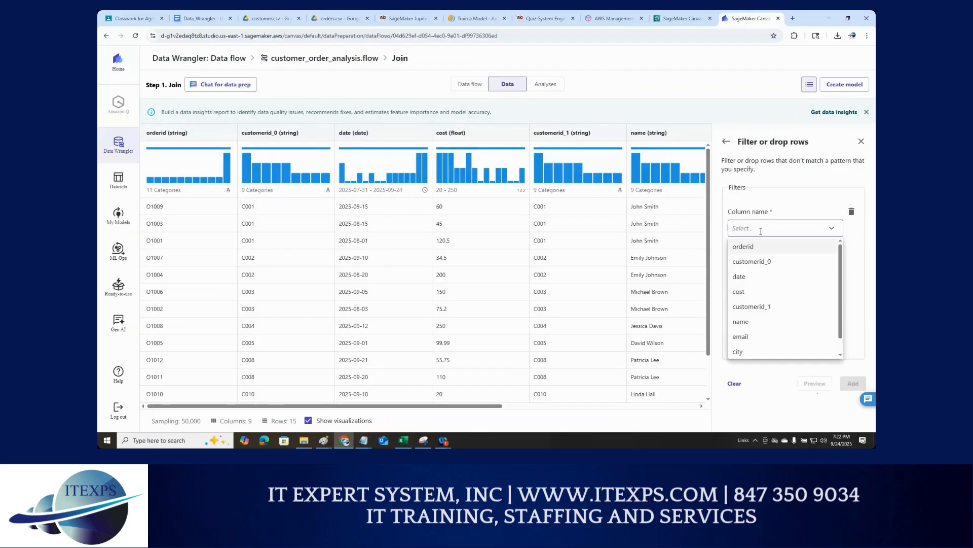
{"action": "left_click", "coordinate": [757, 267]}
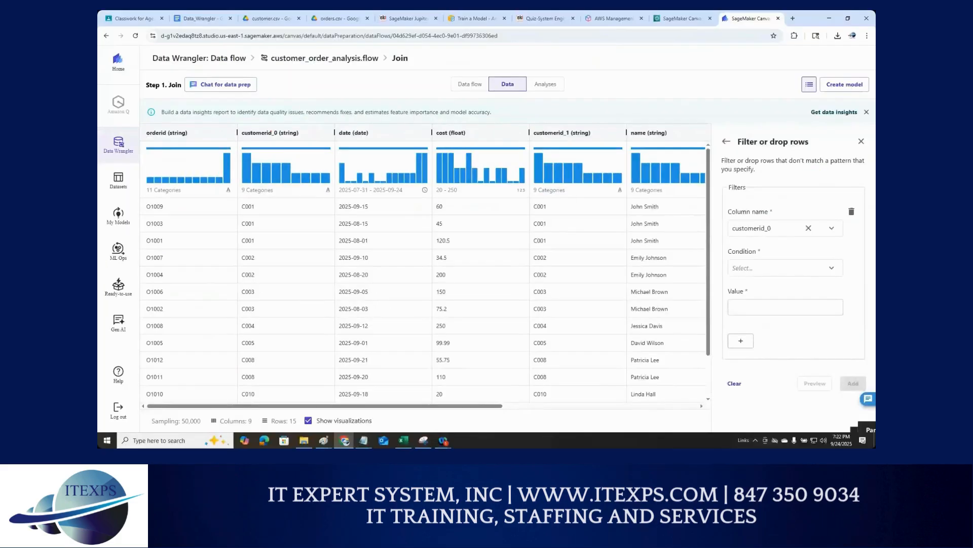
Draw a red line from the filter's column name to the customerid_0 column, mark the Condition setting, and clear the markings
{"action": "mouse_move", "coordinate": [753, 219]}
{"action": "left_mouse_down"}
{"action": "mouse_move", "coordinate": [637, 125]}
{"action": "mouse_move", "coordinate": [482, 90]}
{"action": "mouse_move", "coordinate": [259, 134]}
{"action": "left_mouse_up"}
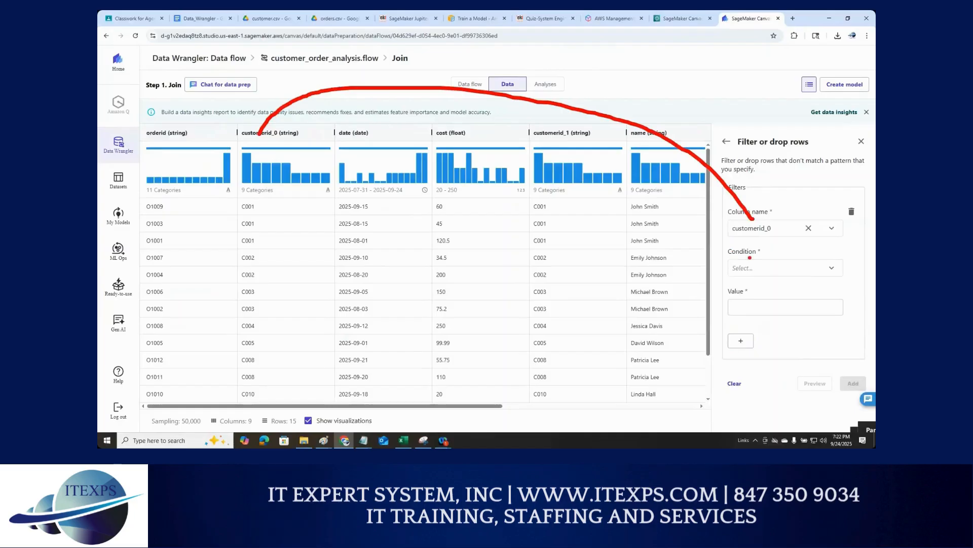
{"action": "left_click_drag", "start_coordinate": [724, 253], "coordinate": [736, 260]}
{"action": "mouse_move", "coordinate": [247, 266]}
{"action": "left_mouse_down"}
{"action": "mouse_move", "coordinate": [233, 255]}
{"action": "mouse_move", "coordinate": [264, 251]}
{"action": "mouse_move", "coordinate": [246, 267]}
{"action": "mouse_move", "coordinate": [235, 261]}
{"action": "left_mouse_up"}
{"action": "key", "text": "Escape"}
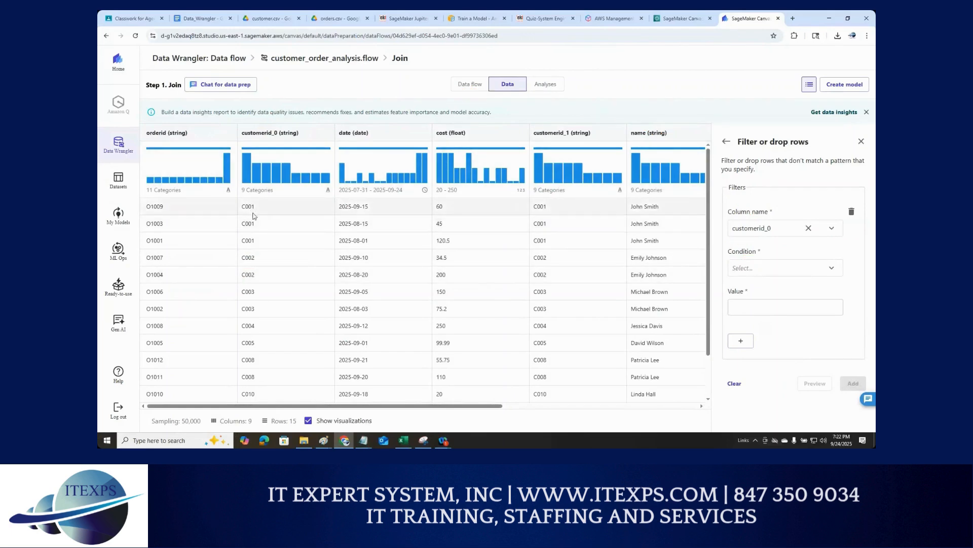
Set the filter condition to != with the value "C001" in double quotes and add the transform to the flow
{"action": "left_click", "coordinate": [760, 267]}
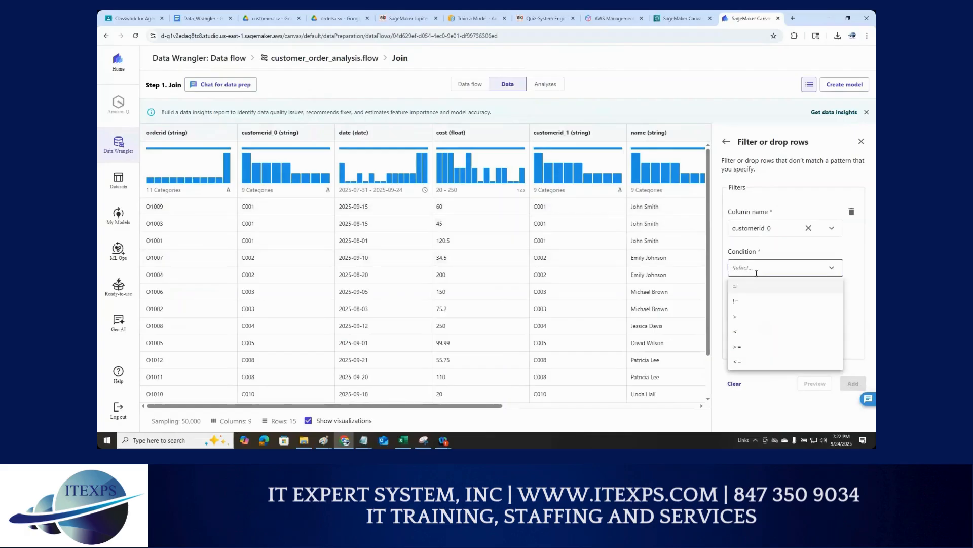
{"action": "left_click", "coordinate": [737, 303]}
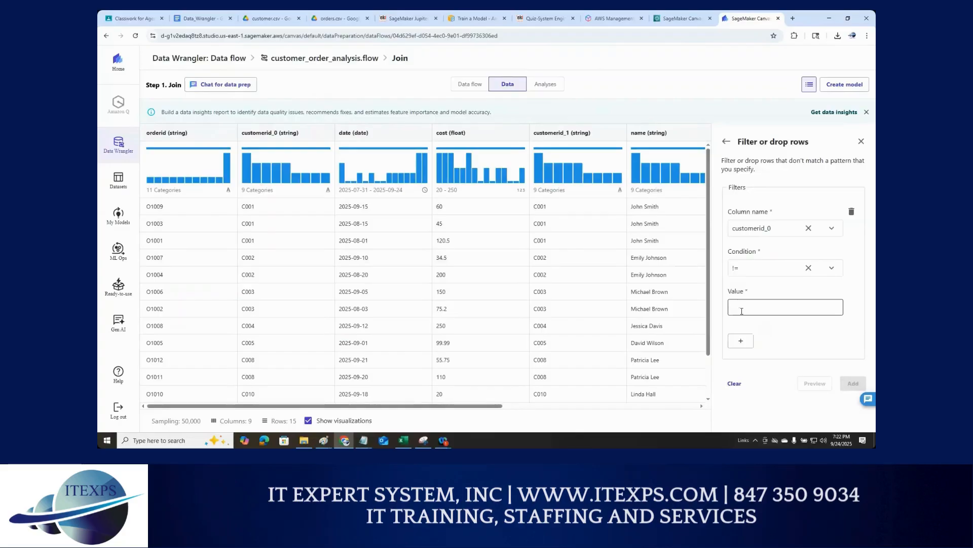
{"action": "left_click", "coordinate": [742, 308]}
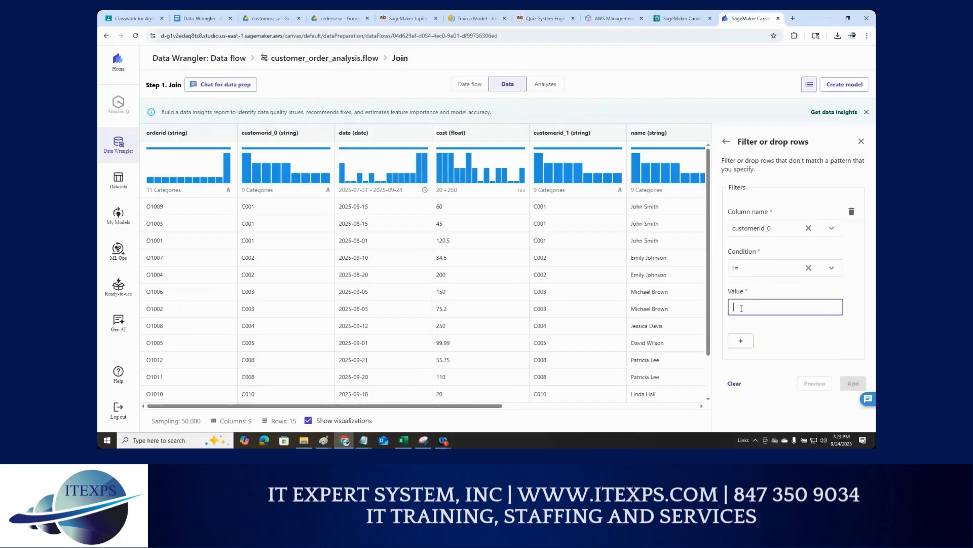
{"action": "type", "text": "'"}
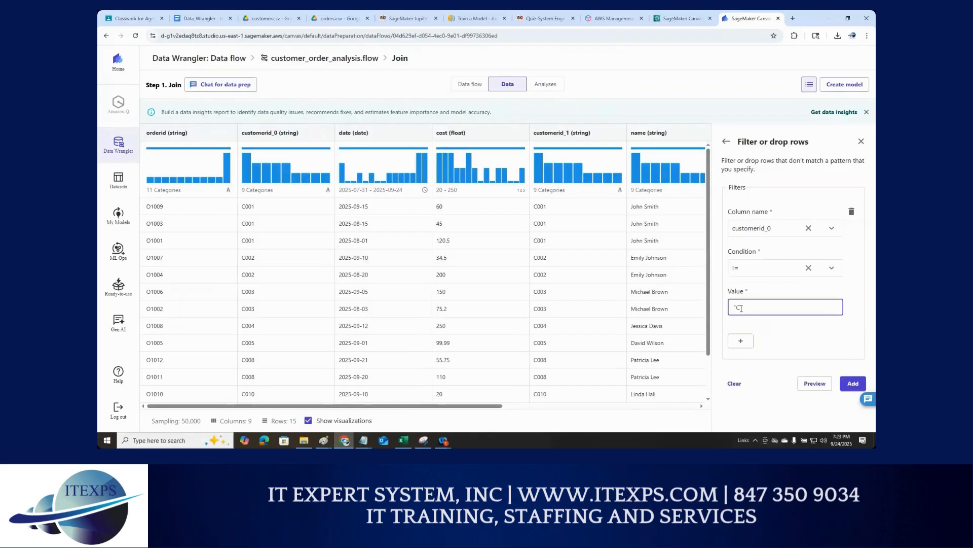
{"action": "type", "text": "C001\""}
{"action": "left_click", "coordinate": [854, 383]}
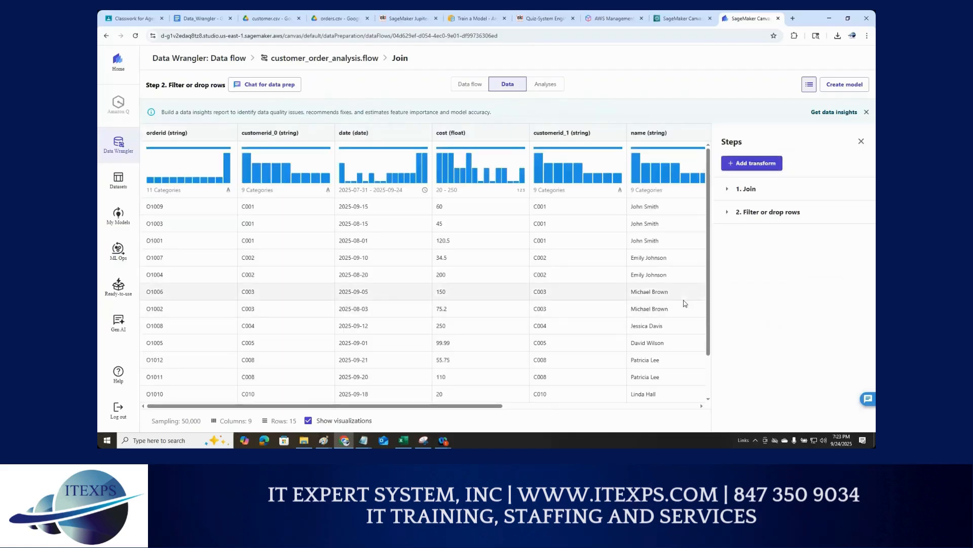
Change the value in the Filter or drop rows step to C001 without quotation marks and update the step
{"action": "left_click", "coordinate": [728, 213]}
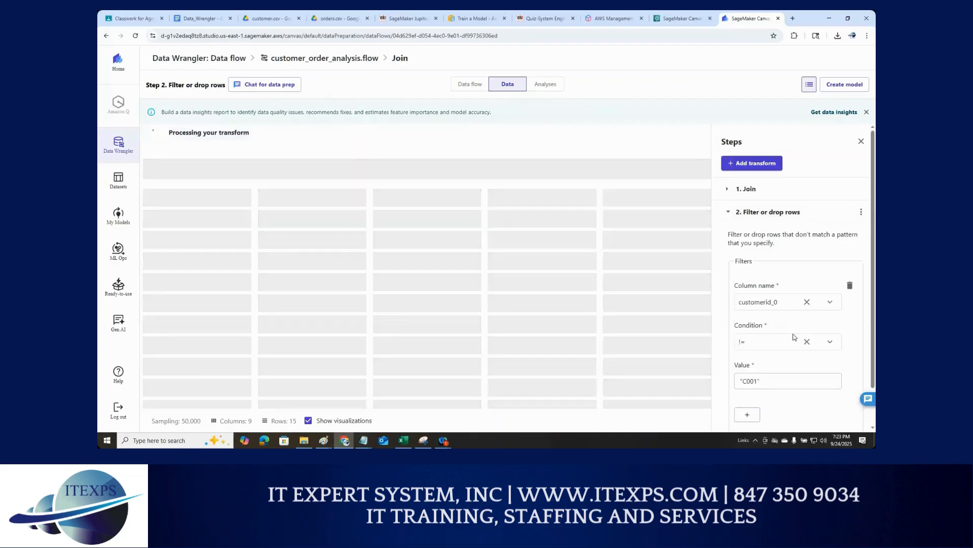
{"action": "left_click", "coordinate": [769, 381]}
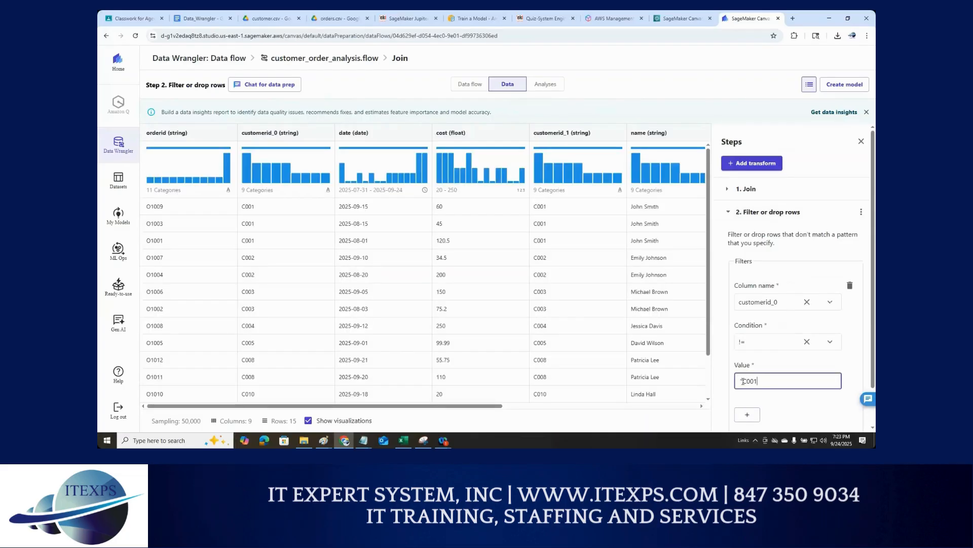
{"action": "scroll", "coordinate": [791, 390], "scroll_direction": "down", "scroll_amount": 1}
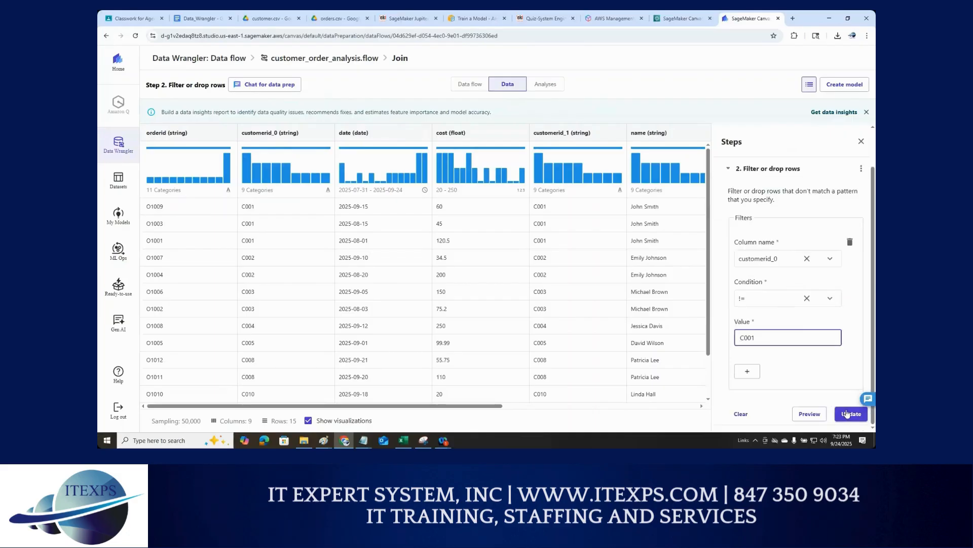
{"action": "left_click", "coordinate": [845, 415]}
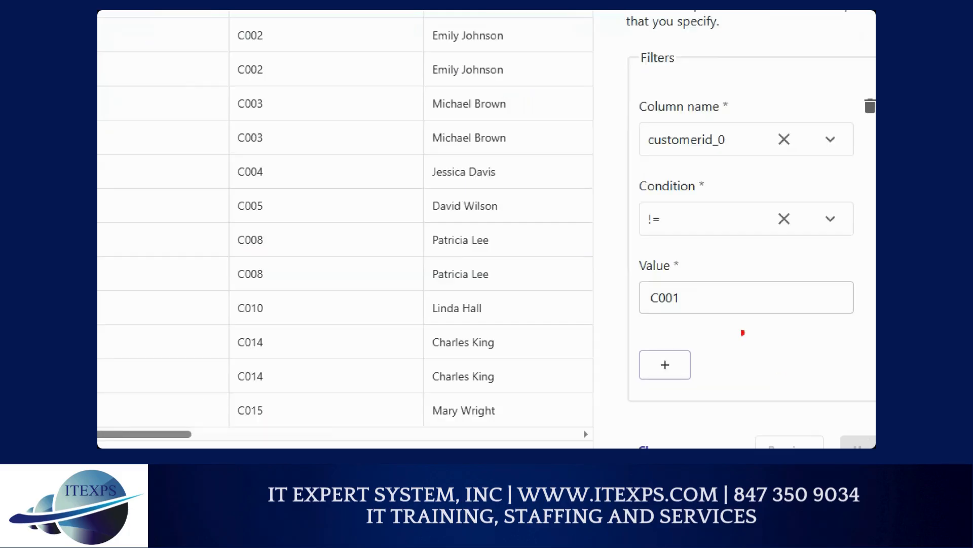
Mark the filter settings in red, collapse the filter step, and mark the name, customerid_1 and customerid_0 columns
{"action": "left_click_drag", "start_coordinate": [613, 81], "coordinate": [615, 348]}
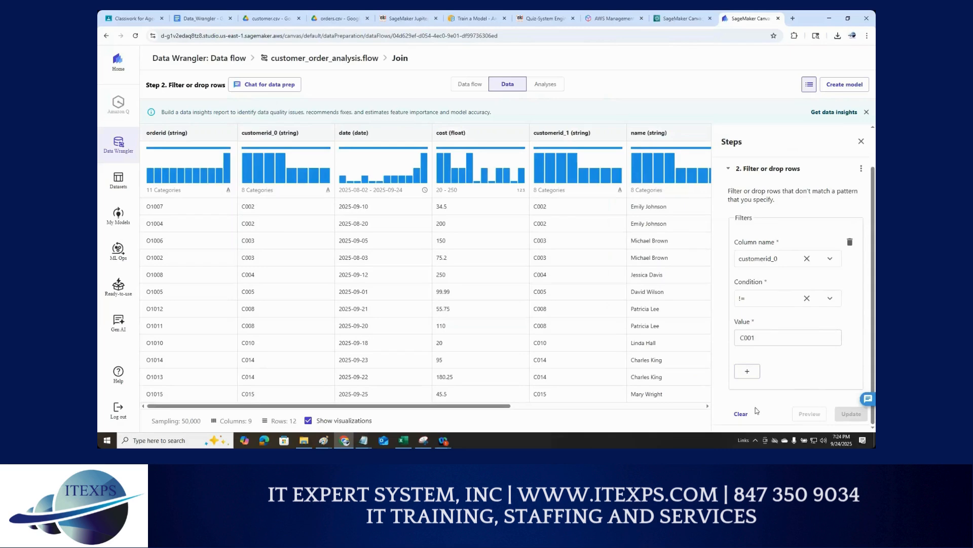
{"action": "left_click", "coordinate": [730, 170]}
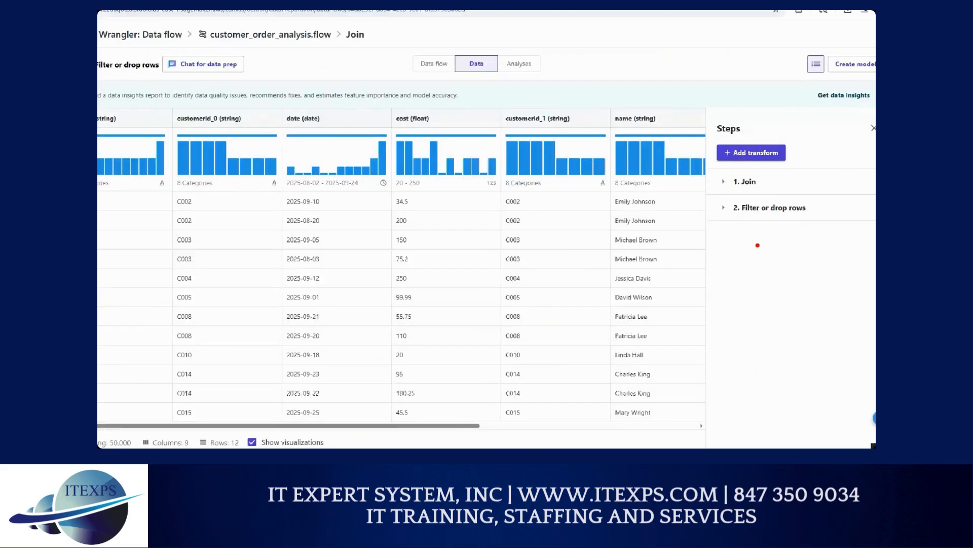
{"action": "left_click_drag", "start_coordinate": [634, 151], "coordinate": [638, 354]}
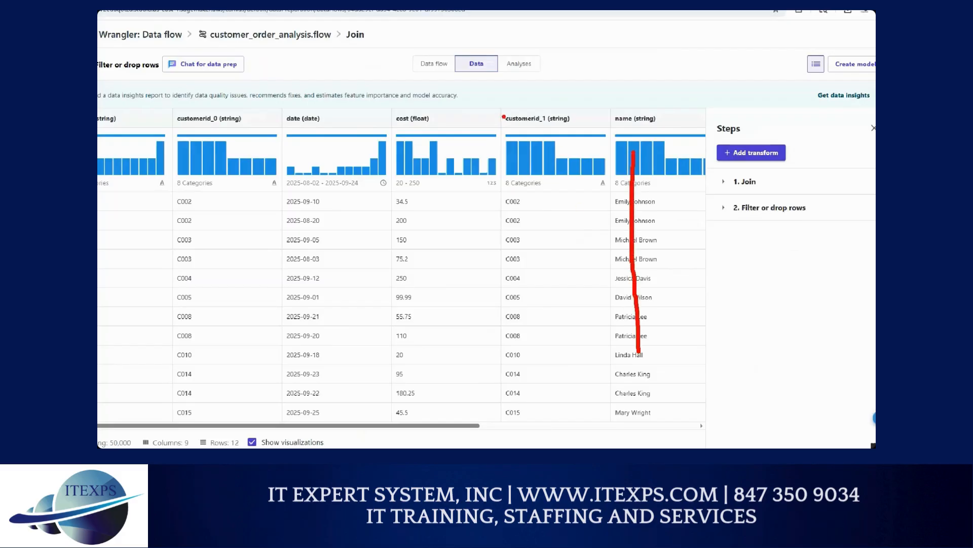
{"action": "left_click_drag", "start_coordinate": [503, 118], "coordinate": [561, 125]}
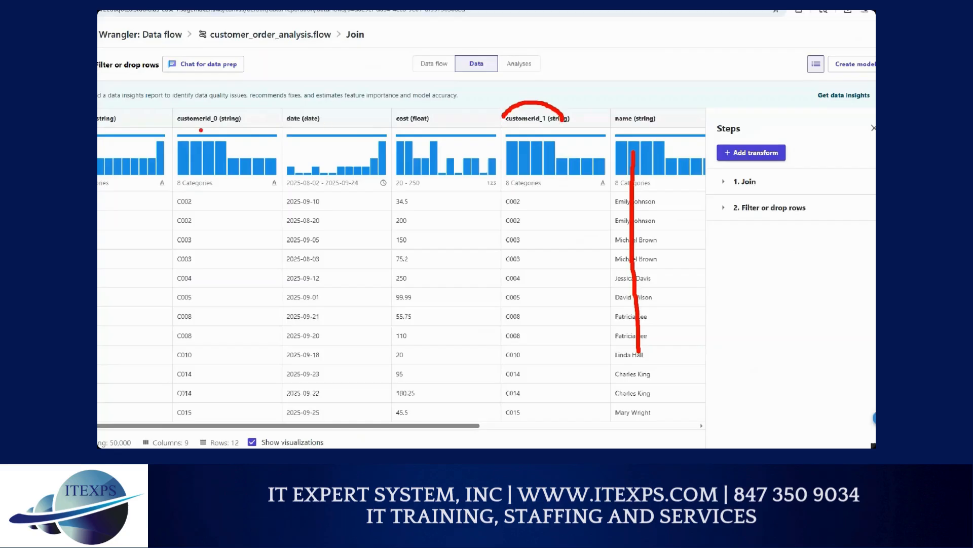
{"action": "left_click_drag", "start_coordinate": [178, 125], "coordinate": [234, 125]}
{"action": "mouse_move", "coordinate": [555, 88]}
{"action": "left_mouse_down"}
{"action": "mouse_move", "coordinate": [517, 127]}
{"action": "mouse_move", "coordinate": [532, 83]}
{"action": "mouse_move", "coordinate": [541, 142]}
{"action": "left_mouse_up"}
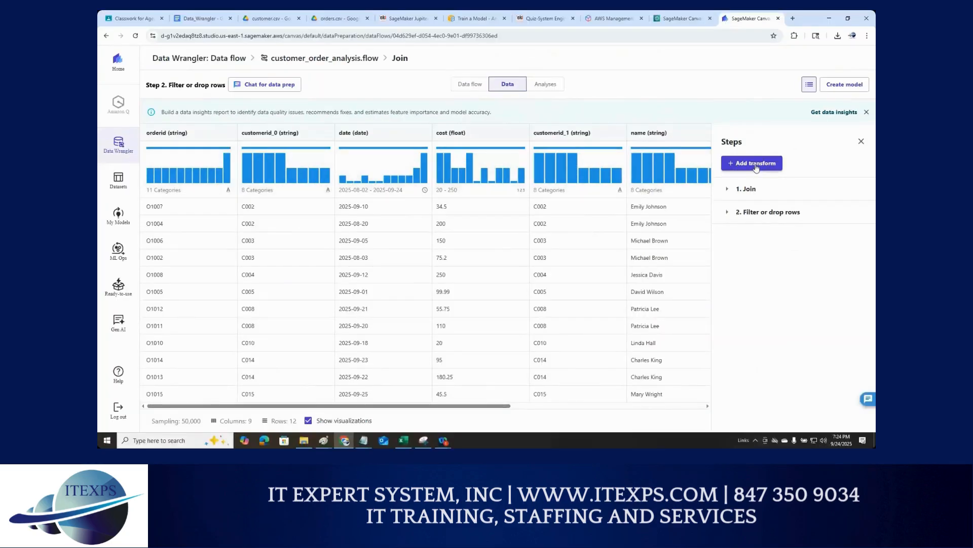
Start a new transform, search the transforms for "drop column", underline the Manage columns result in red, and clear the marking
{"action": "left_click", "coordinate": [756, 166]}
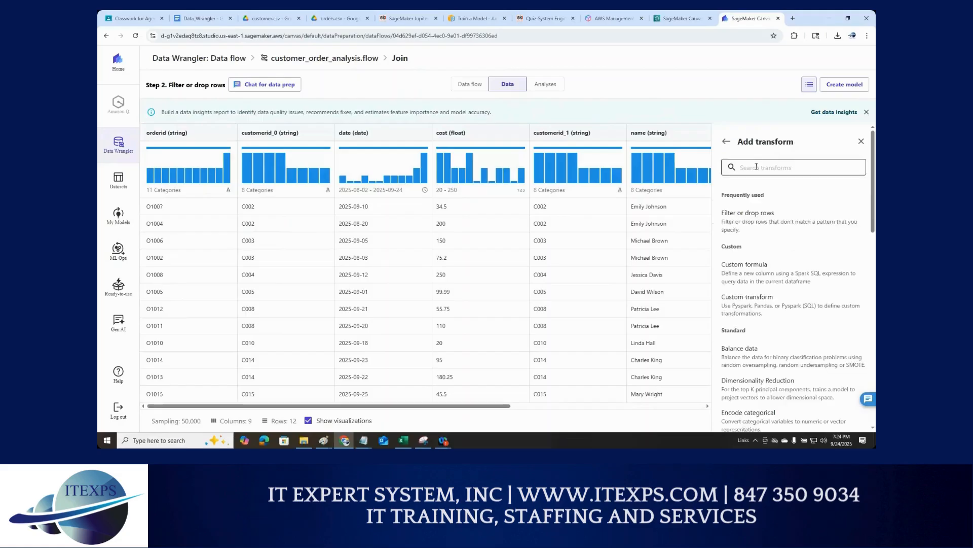
{"action": "left_click", "coordinate": [756, 166]}
{"action": "type", "text": "drop"}
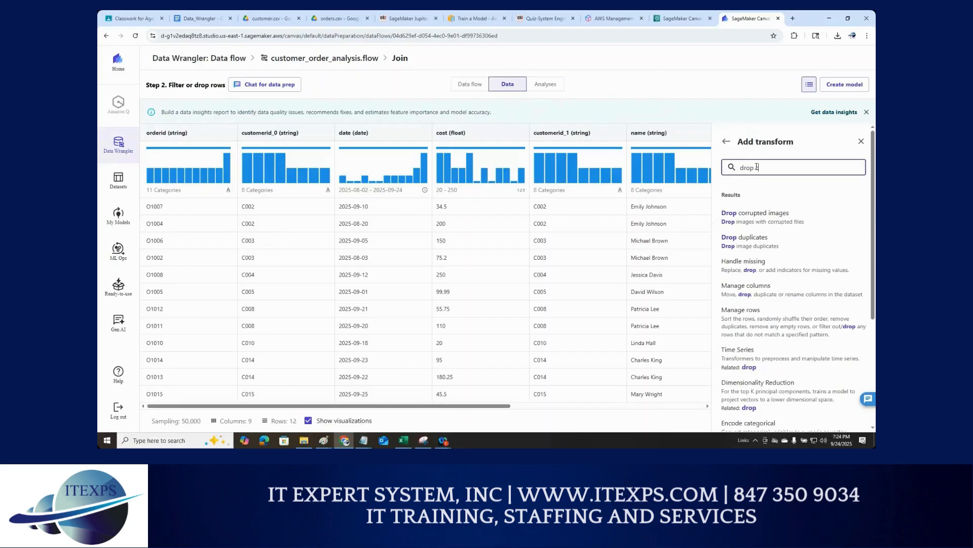
{"action": "type", "text": " column"}
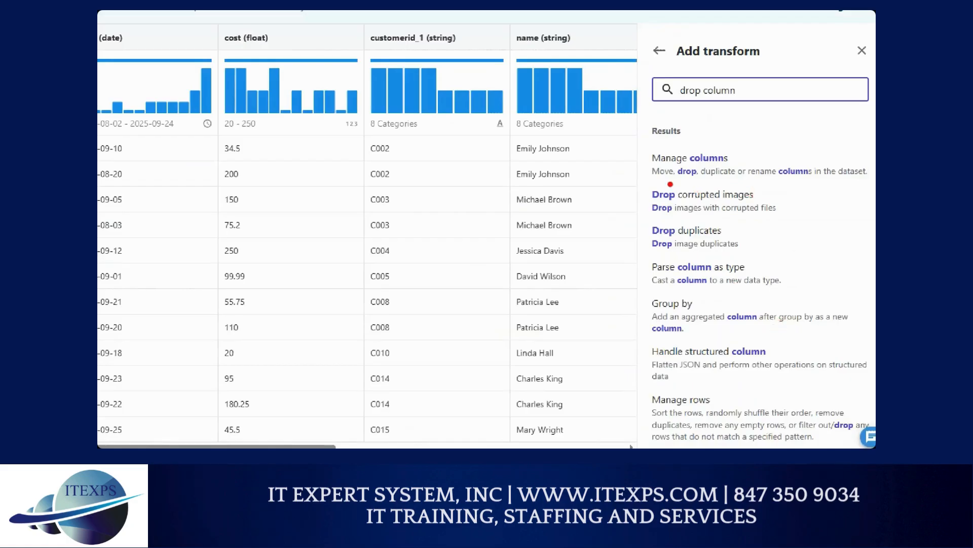
{"action": "left_click_drag", "start_coordinate": [651, 179], "coordinate": [873, 178]}
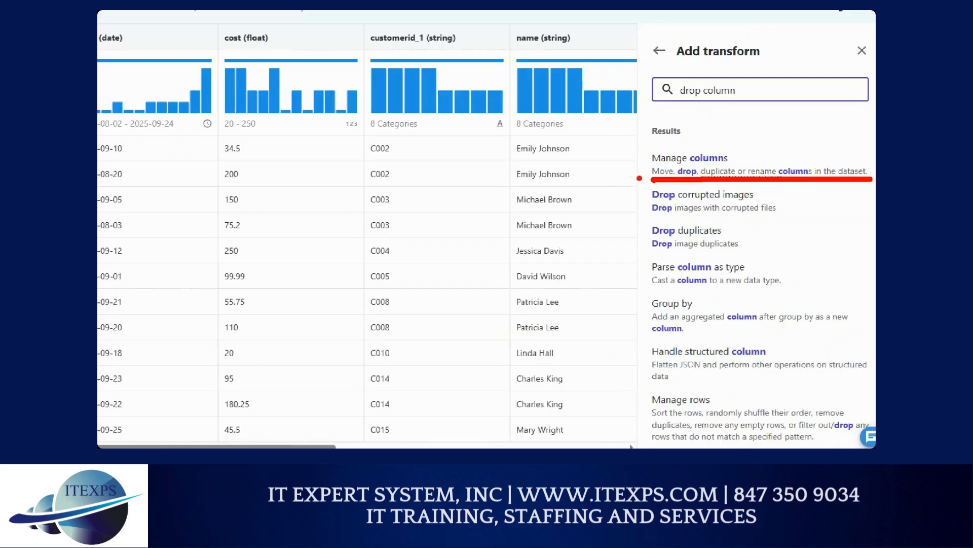
{"action": "key", "text": "Escape"}
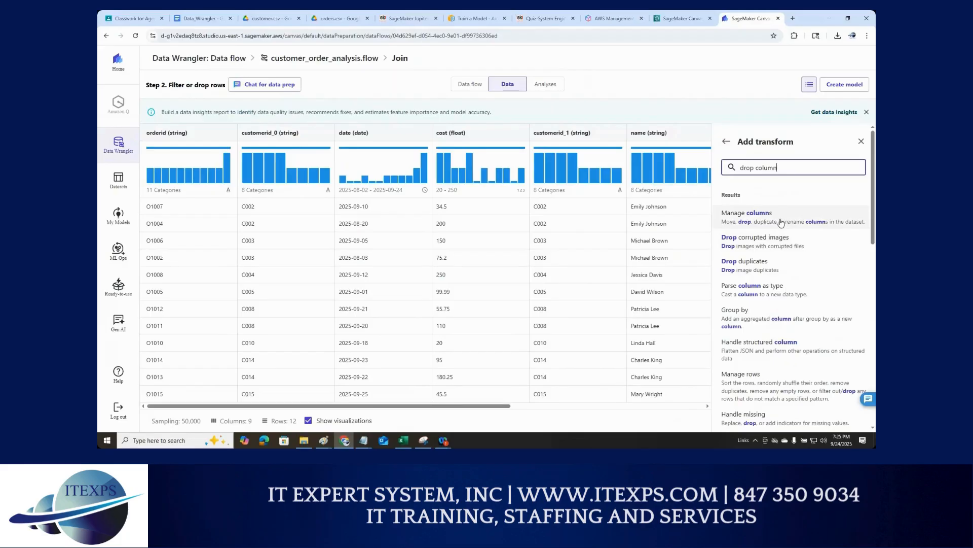
Set up a Manage columns transform with the Drop column operation and customerid_1 as the column to drop
{"action": "left_click", "coordinate": [781, 222]}
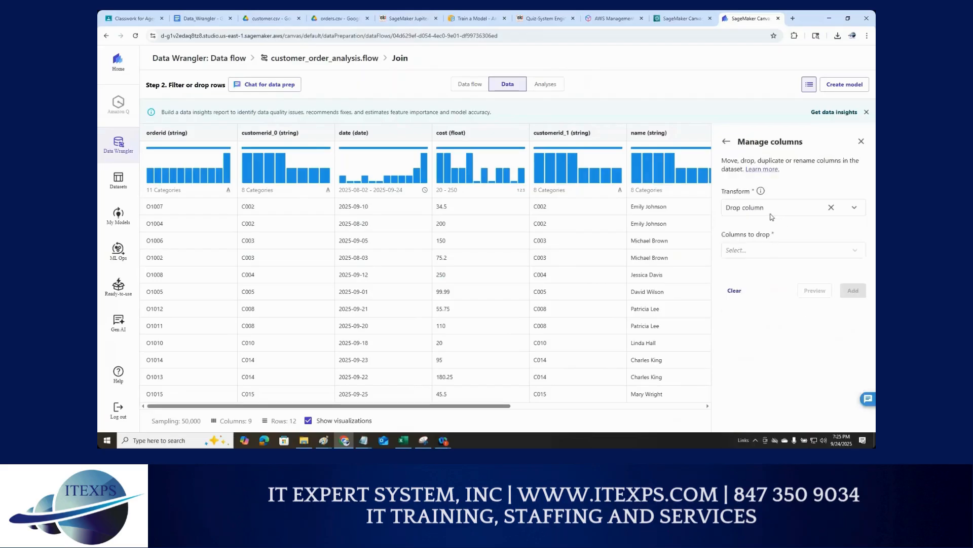
{"action": "left_click", "coordinate": [771, 209]}
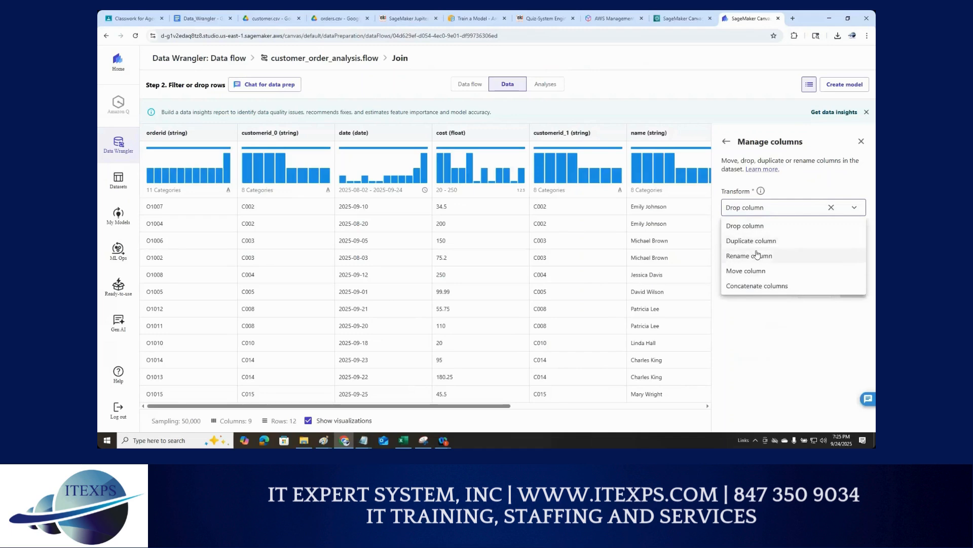
{"action": "left_click", "coordinate": [756, 226]}
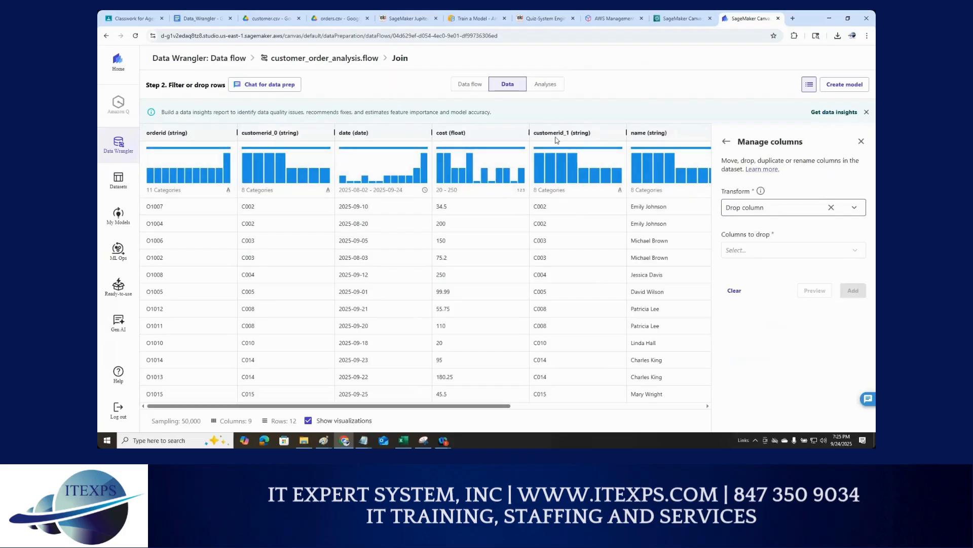
{"action": "left_click", "coordinate": [757, 250]}
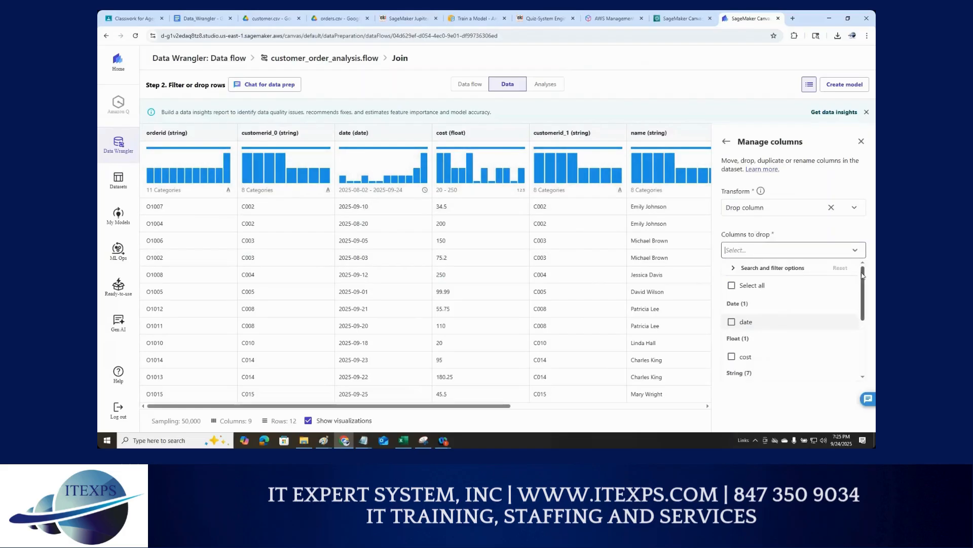
{"action": "left_click_drag", "start_coordinate": [865, 279], "coordinate": [865, 315]}
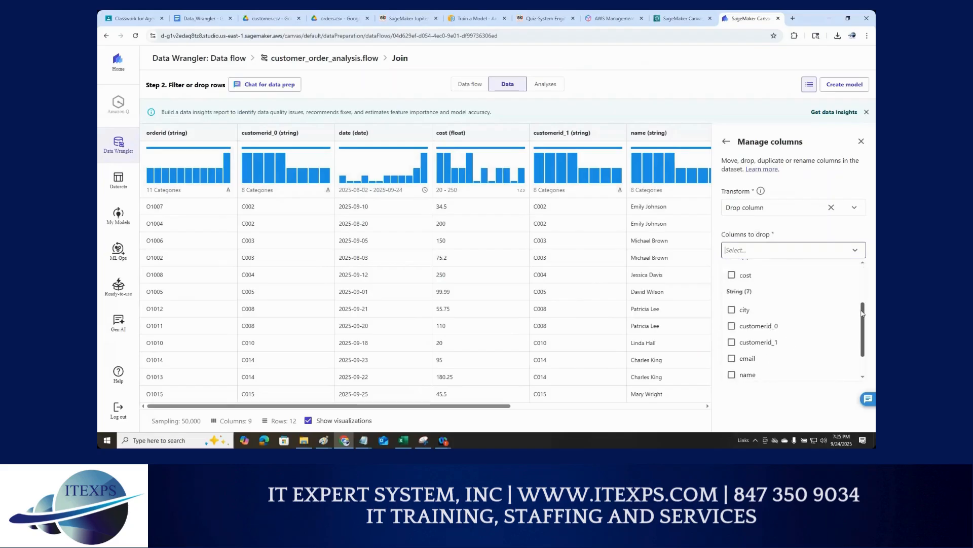
{"action": "left_click", "coordinate": [731, 343]}
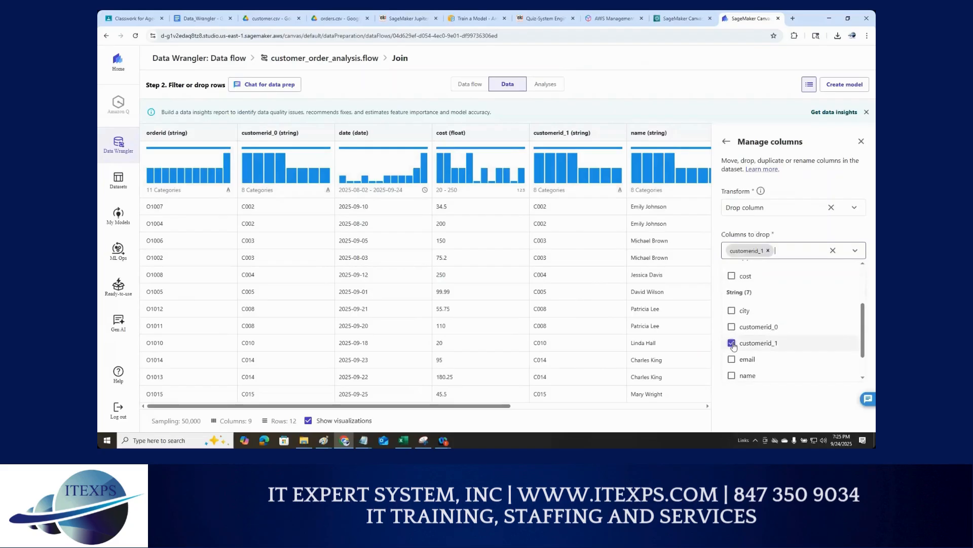
{"action": "left_click", "coordinate": [816, 402]}
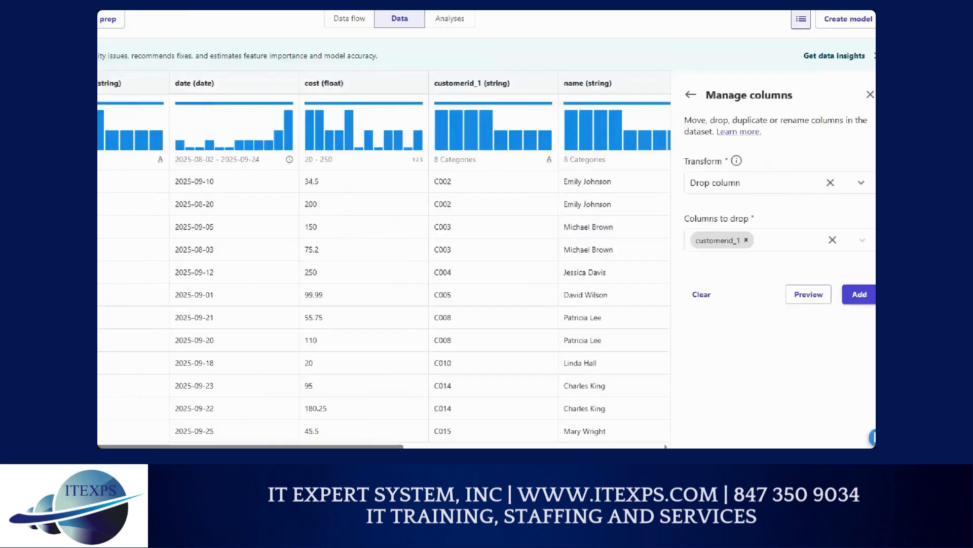
Mark the drop settings in red, cross out the customerid_1 column, and add the Drop column transform to the flow
{"action": "left_click", "coordinate": [780, 282]}
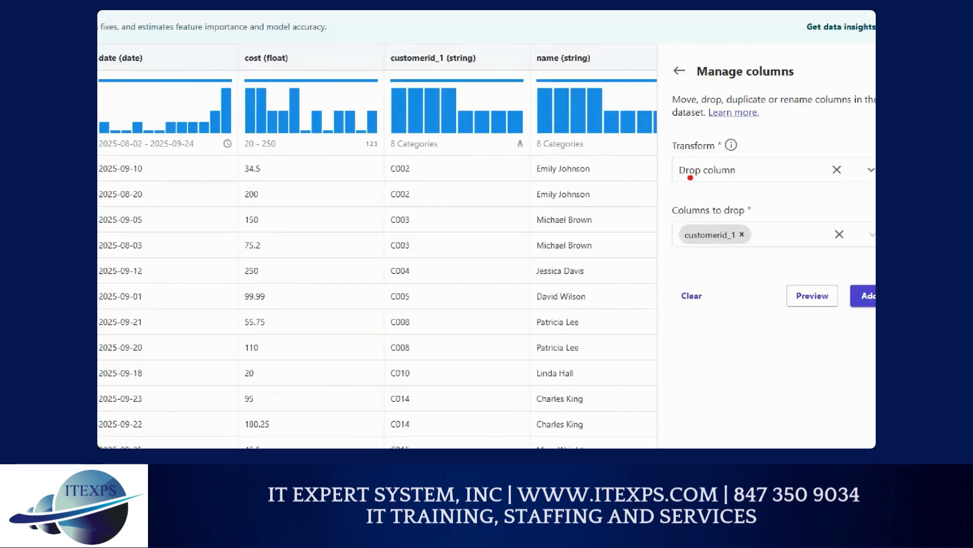
{"action": "mouse_move", "coordinate": [701, 189]}
{"action": "left_mouse_down"}
{"action": "mouse_move", "coordinate": [726, 189]}
{"action": "mouse_move", "coordinate": [732, 217]}
{"action": "mouse_move", "coordinate": [719, 224]}
{"action": "mouse_move", "coordinate": [730, 226]}
{"action": "left_mouse_up"}
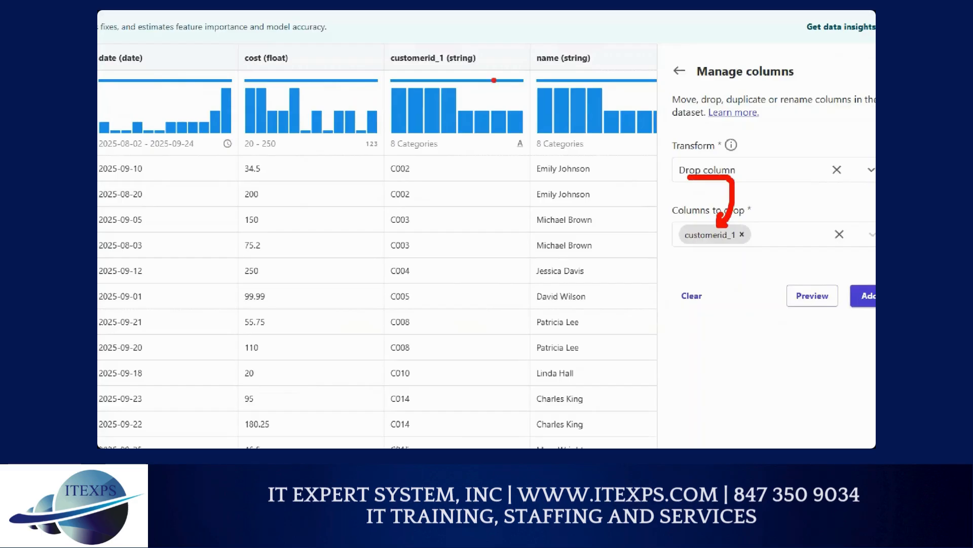
{"action": "mouse_move", "coordinate": [436, 34]}
{"action": "left_mouse_down"}
{"action": "mouse_move", "coordinate": [403, 34]}
{"action": "mouse_move", "coordinate": [517, 56]}
{"action": "mouse_move", "coordinate": [471, 45]}
{"action": "left_mouse_up"}
{"action": "left_click_drag", "start_coordinate": [834, 243], "coordinate": [862, 282]}
{"action": "left_click_drag", "start_coordinate": [491, 127], "coordinate": [400, 221]}
{"action": "left_click_drag", "start_coordinate": [407, 142], "coordinate": [479, 244]}
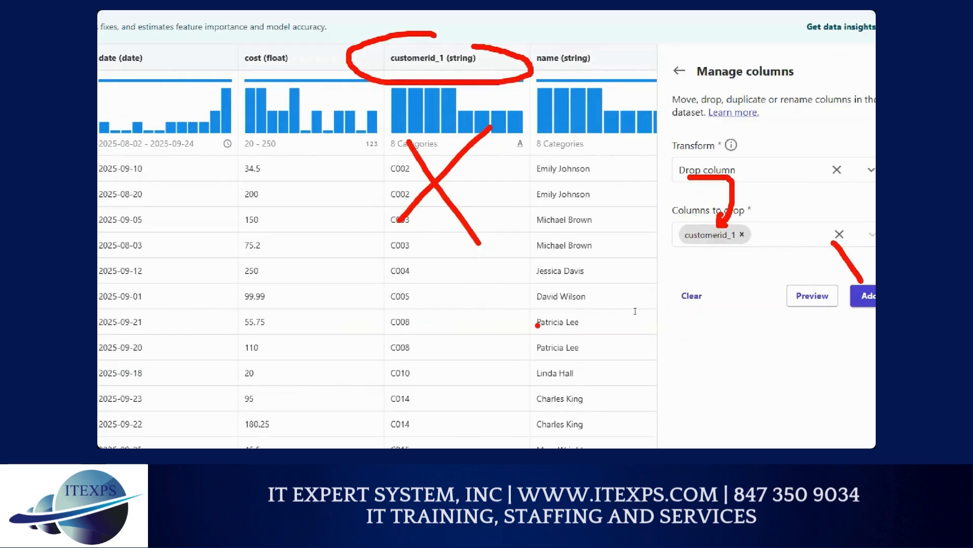
{"action": "left_click", "coordinate": [868, 296]}
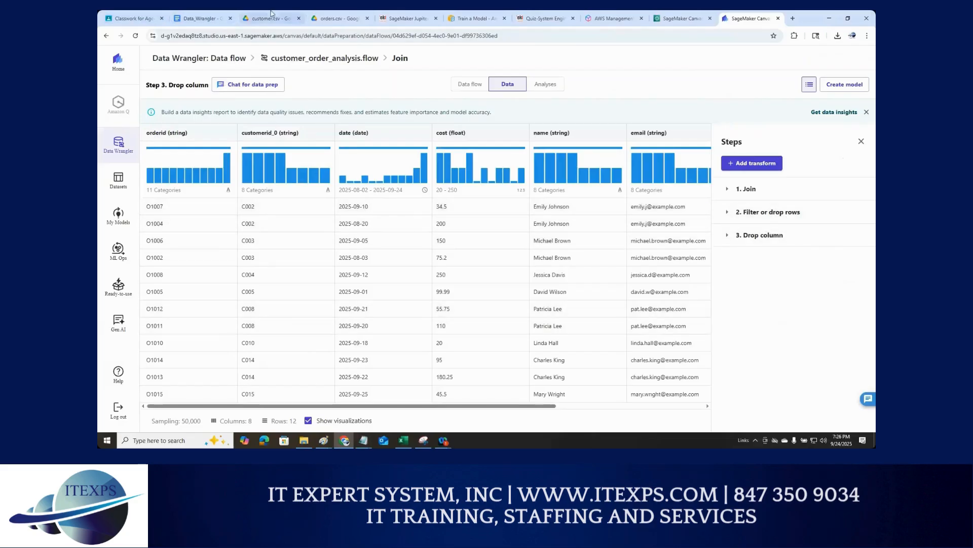
Switch to the Data_Wrangler document and look through its Import Data, Create DataFlow and Perform join sections
{"action": "left_click", "coordinate": [338, 20]}
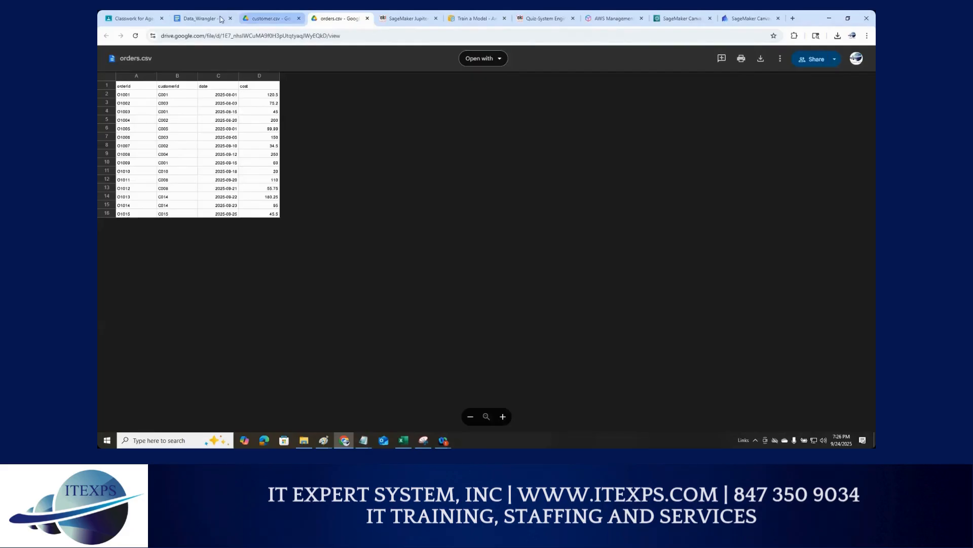
{"action": "left_click", "coordinate": [200, 18]}
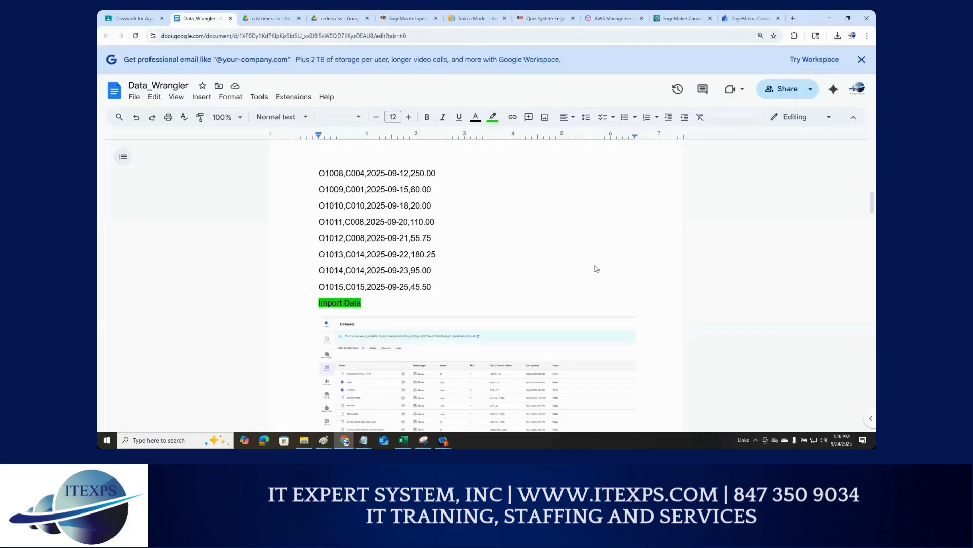
{"action": "scroll", "coordinate": [595, 265], "scroll_direction": "down", "scroll_amount": 3}
{"action": "scroll", "coordinate": [595, 265], "scroll_direction": "down", "scroll_amount": 8}
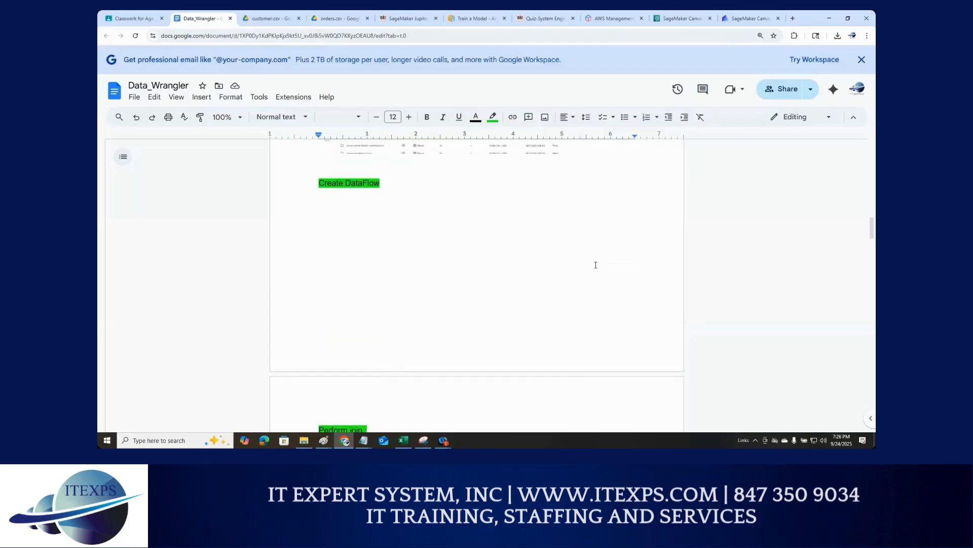
{"action": "scroll", "coordinate": [595, 264], "scroll_direction": "down", "scroll_amount": 2}
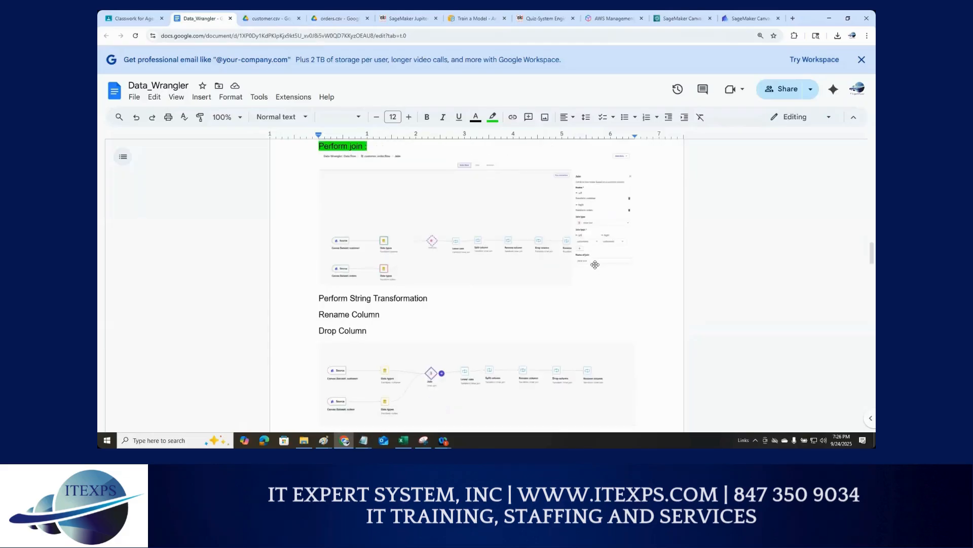
{"action": "scroll", "coordinate": [595, 264], "scroll_direction": "up", "scroll_amount": 2}
{"action": "scroll", "coordinate": [595, 264], "scroll_direction": "down", "scroll_amount": 2}
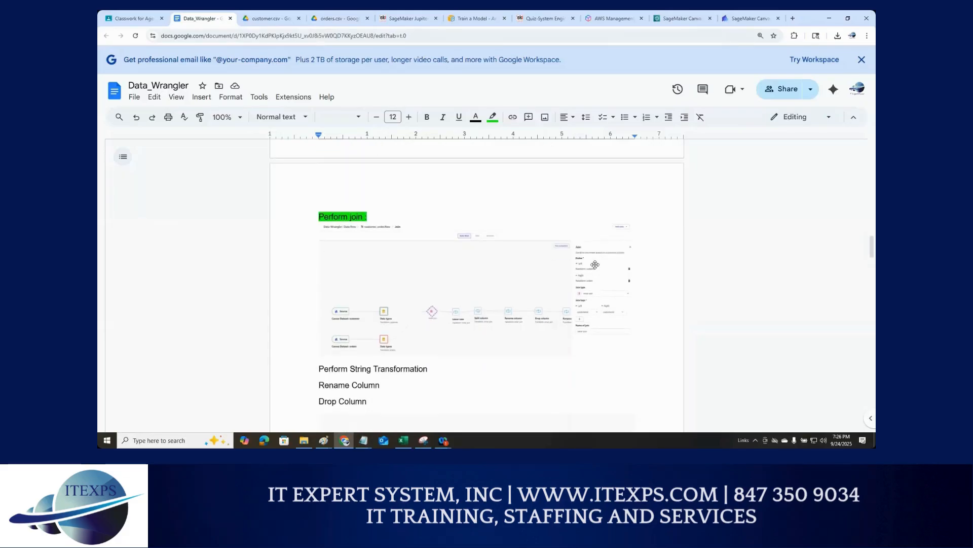
{"action": "scroll", "coordinate": [595, 264], "scroll_direction": "down", "scroll_amount": 1}
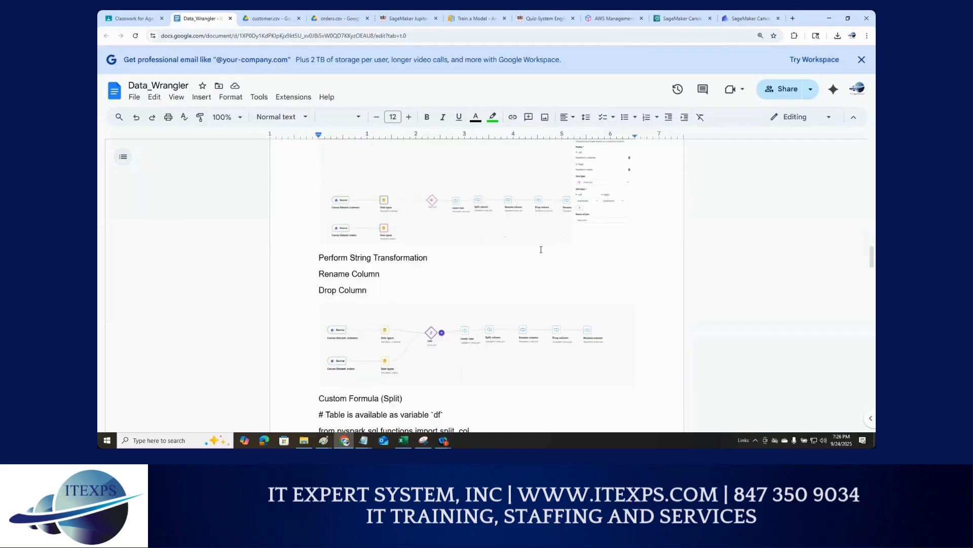
Review the document again from the Create Customers.csv section through the column transformations to the Custom Formula (Split) code
{"action": "scroll", "coordinate": [540, 249], "scroll_direction": "up", "scroll_amount": 10}
{"action": "scroll", "coordinate": [541, 249], "scroll_direction": "up", "scroll_amount": 15}
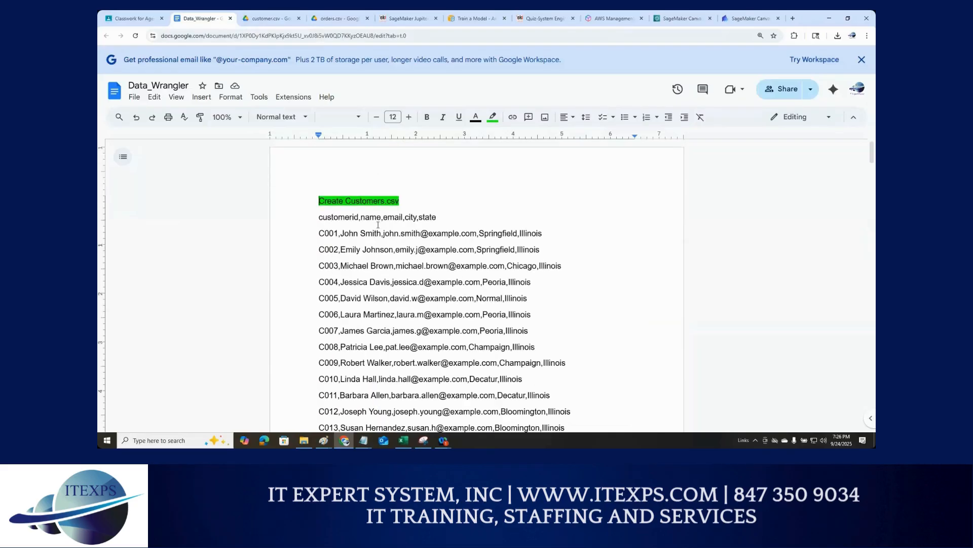
{"action": "scroll", "coordinate": [419, 222], "scroll_direction": "down", "scroll_amount": 12}
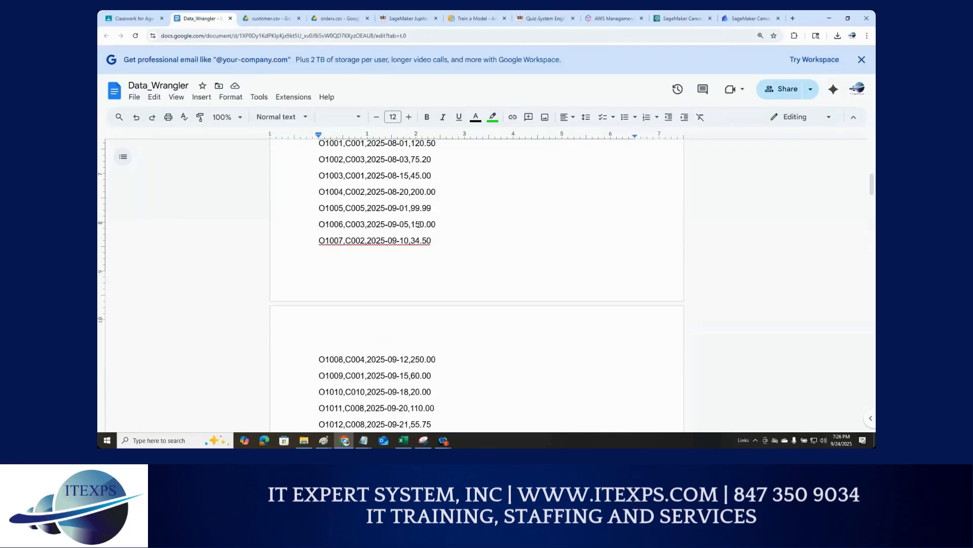
{"action": "scroll", "coordinate": [419, 222], "scroll_direction": "down", "scroll_amount": 2}
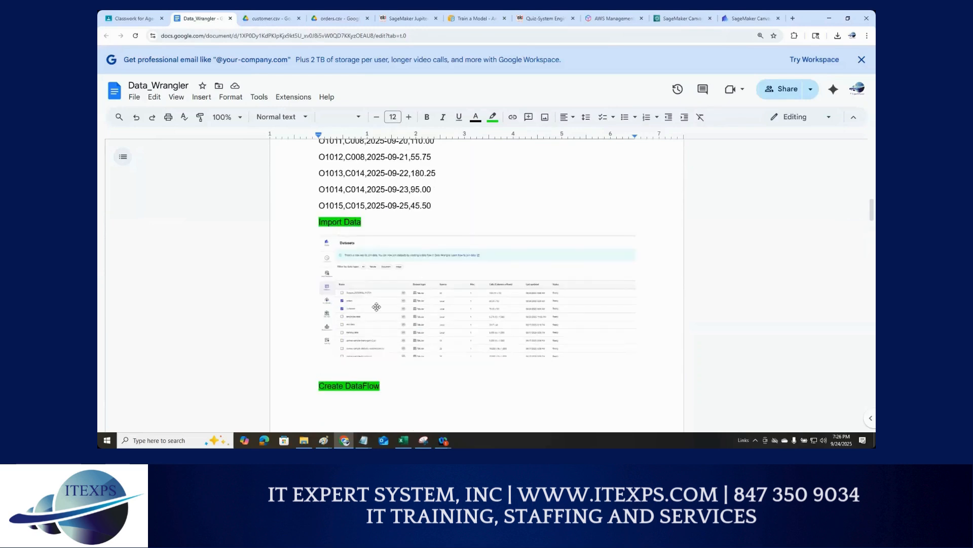
{"action": "scroll", "coordinate": [377, 307], "scroll_direction": "down", "scroll_amount": 2}
{"action": "scroll", "coordinate": [378, 307], "scroll_direction": "down", "scroll_amount": 8}
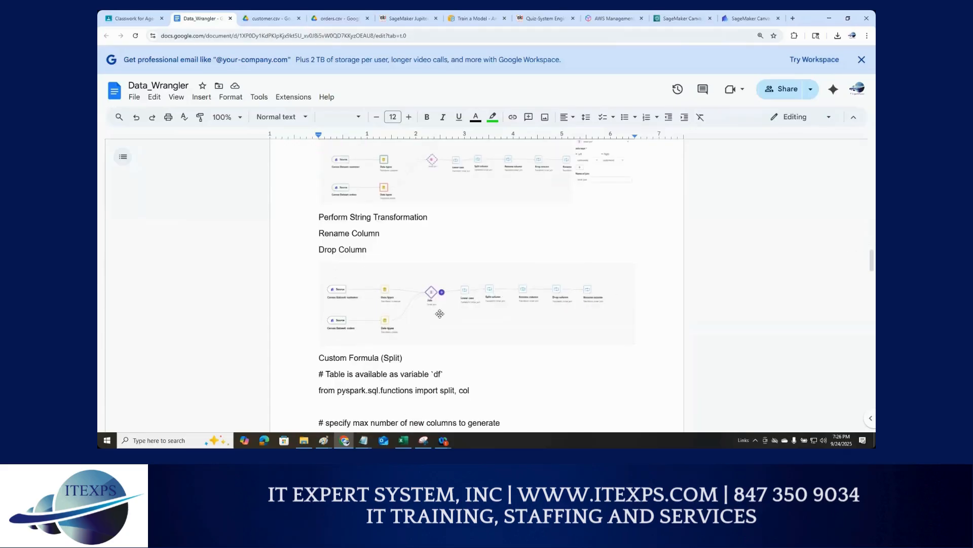
{"action": "scroll", "coordinate": [439, 314], "scroll_direction": "up", "scroll_amount": 3}
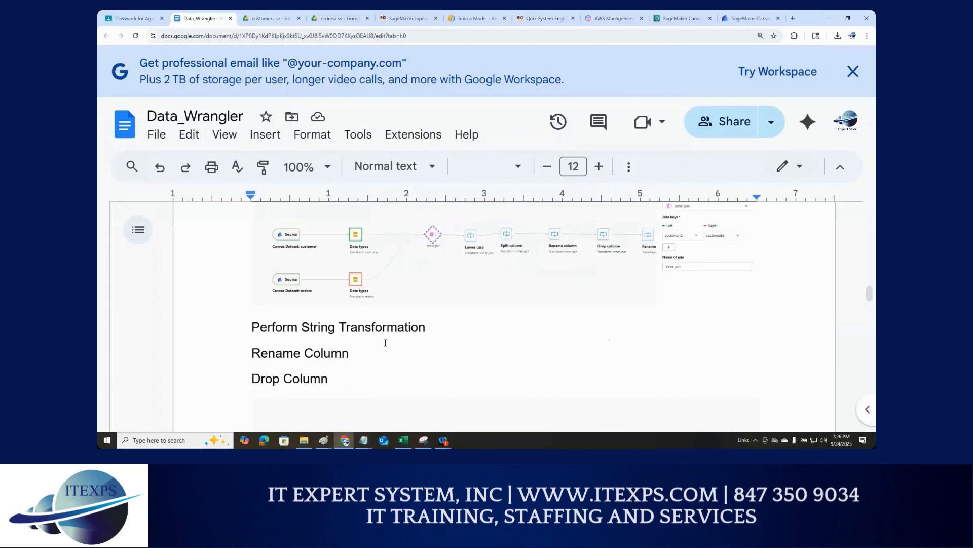
{"action": "scroll", "coordinate": [479, 320], "scroll_direction": "down", "scroll_amount": 3}
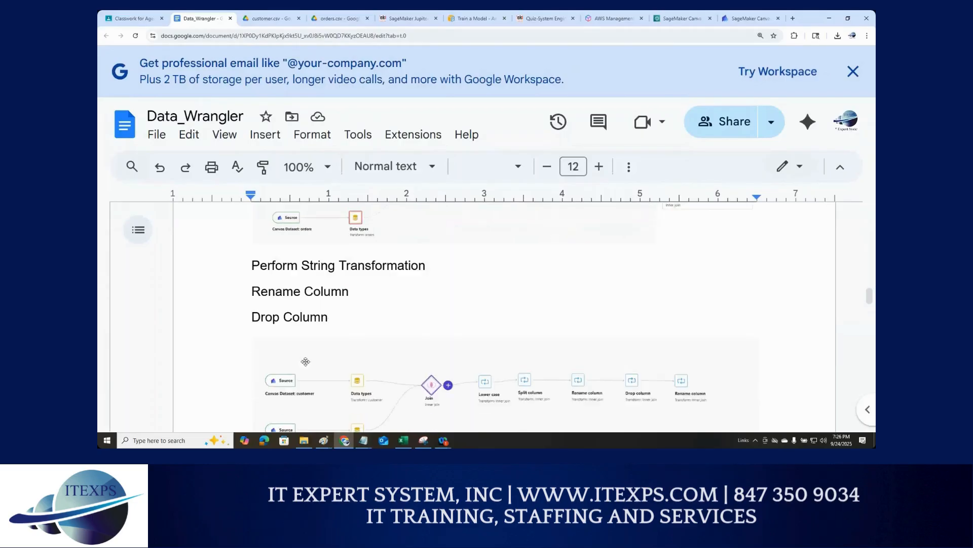
{"action": "scroll", "coordinate": [371, 310], "scroll_direction": "down", "scroll_amount": 1}
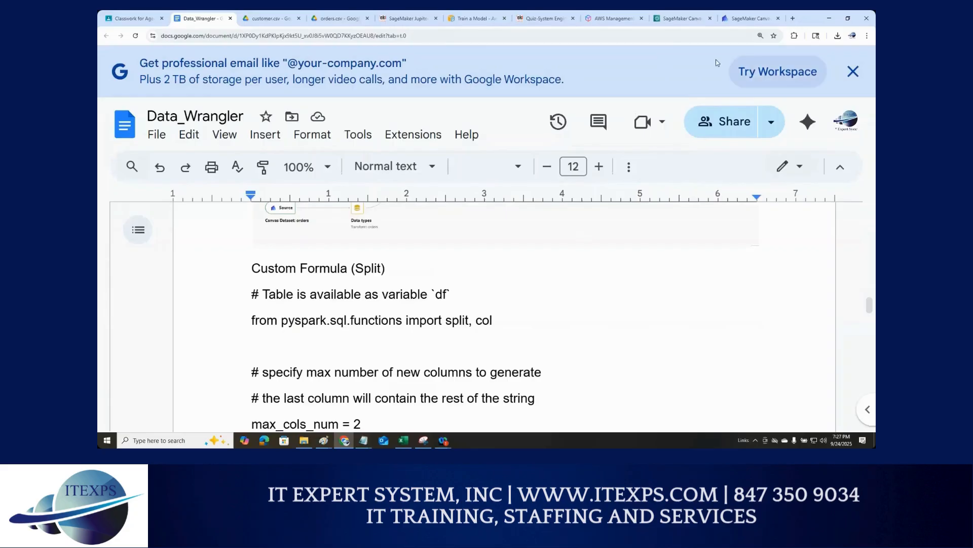
Return to the joined data in SageMaker Canvas and draw a red line down the middle of the name column
{"action": "left_click", "coordinate": [727, 19]}
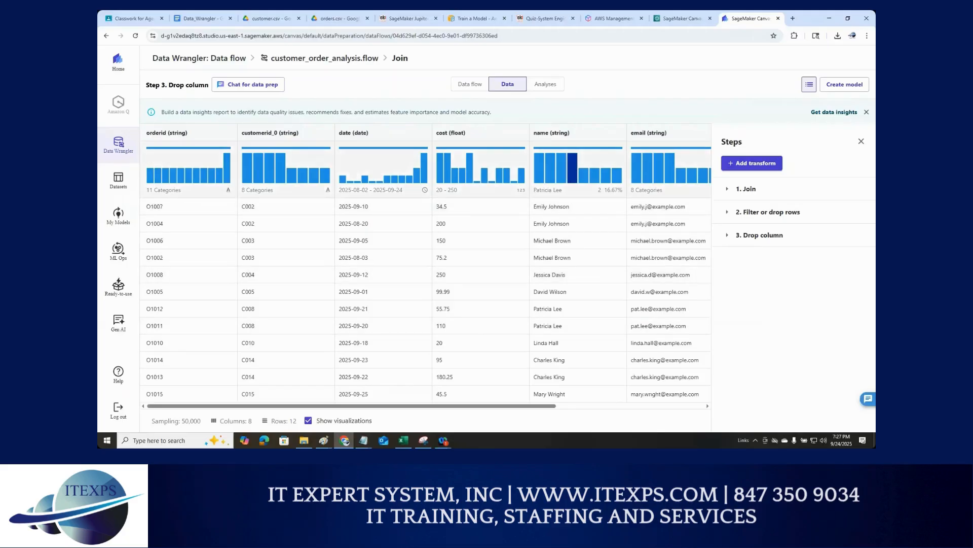
{"action": "left_click_drag", "start_coordinate": [546, 119], "coordinate": [551, 236]}
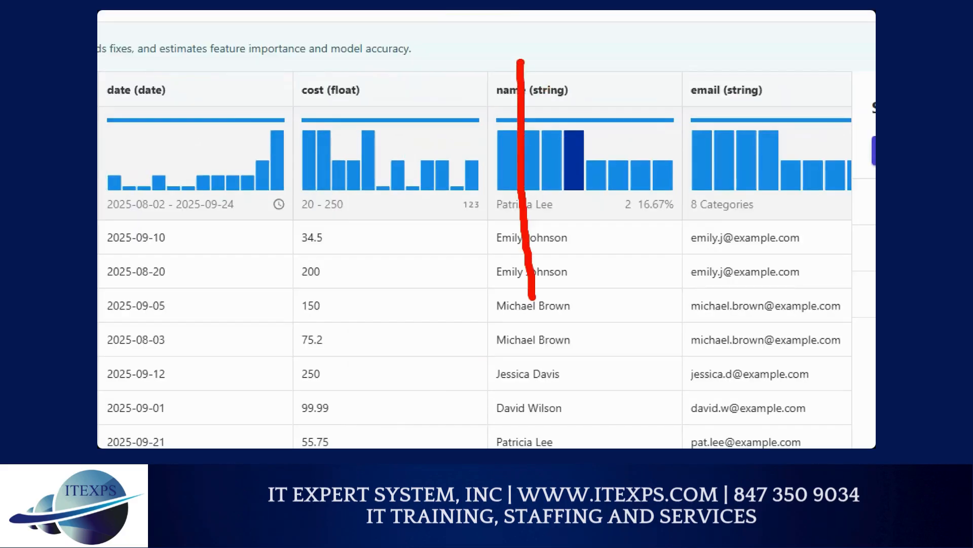
{"action": "left_click_drag", "start_coordinate": [531, 297], "coordinate": [538, 435]}
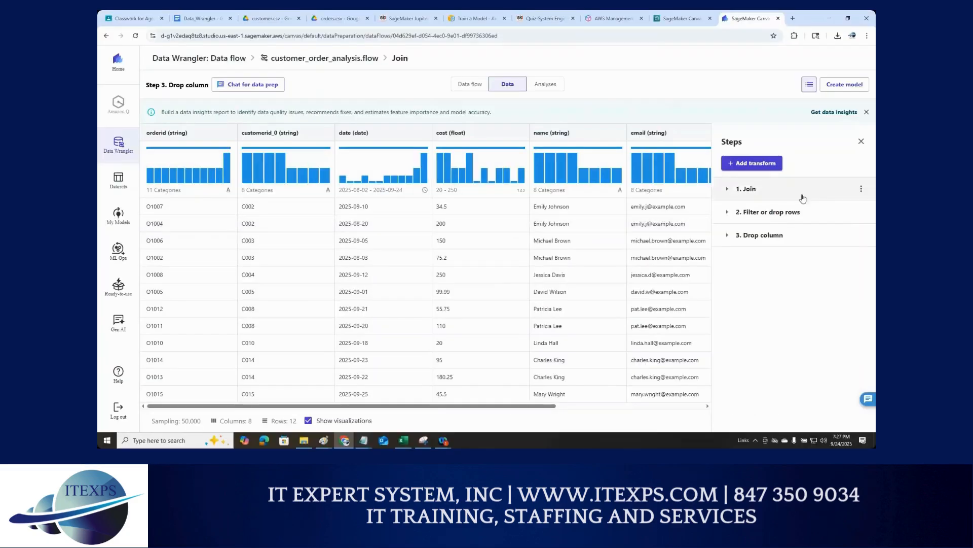
Start another transform and mark the Custom formula and Custom transform options in red
{"action": "left_click", "coordinate": [747, 166]}
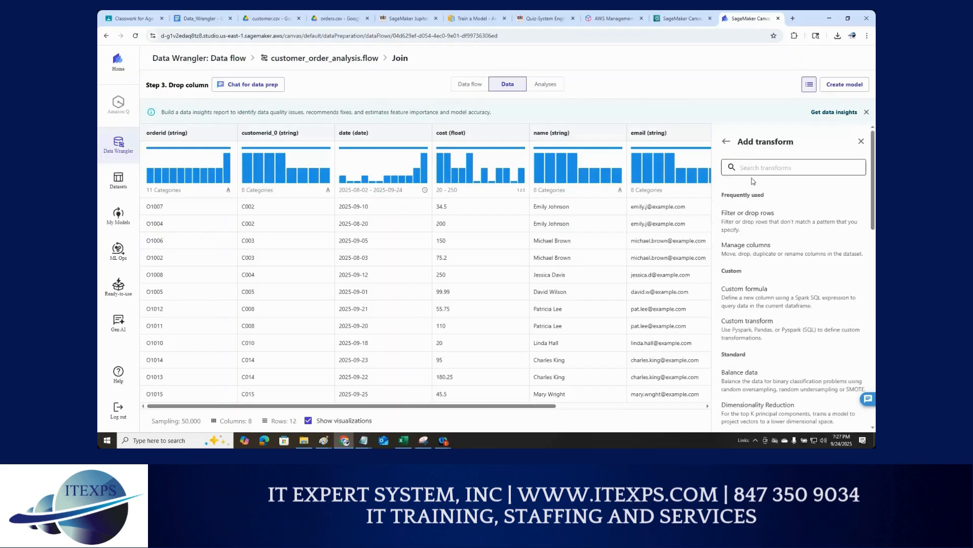
{"action": "left_click", "coordinate": [752, 169]}
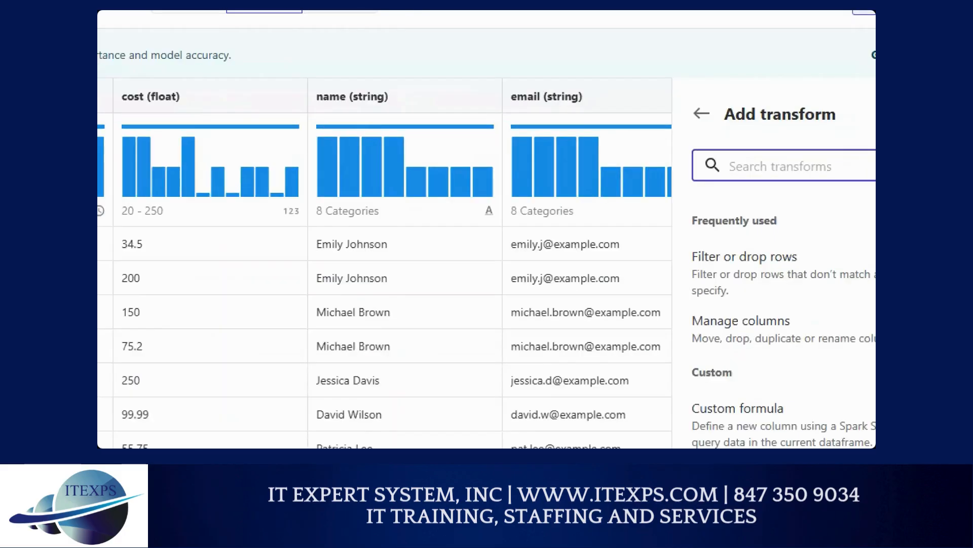
{"action": "mouse_move", "coordinate": [623, 18]}
{"action": "left_mouse_down"}
{"action": "mouse_move", "coordinate": [670, 46]}
{"action": "mouse_move", "coordinate": [682, 199]}
{"action": "mouse_move", "coordinate": [621, 236]}
{"action": "left_mouse_up"}
{"action": "left_click_drag", "start_coordinate": [548, 247], "coordinate": [560, 340]}
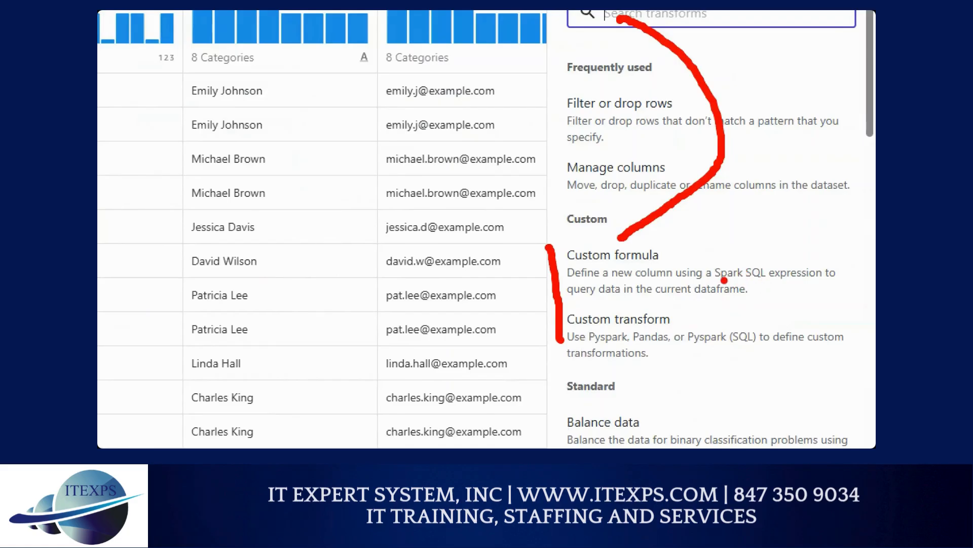
Underline Spark SQL and Pyspark in the custom option descriptions, and check the Custom formula form before returning to the transform list
{"action": "left_click_drag", "start_coordinate": [715, 283], "coordinate": [752, 283]}
{"action": "left_click_drag", "start_coordinate": [601, 350], "coordinate": [633, 347]}
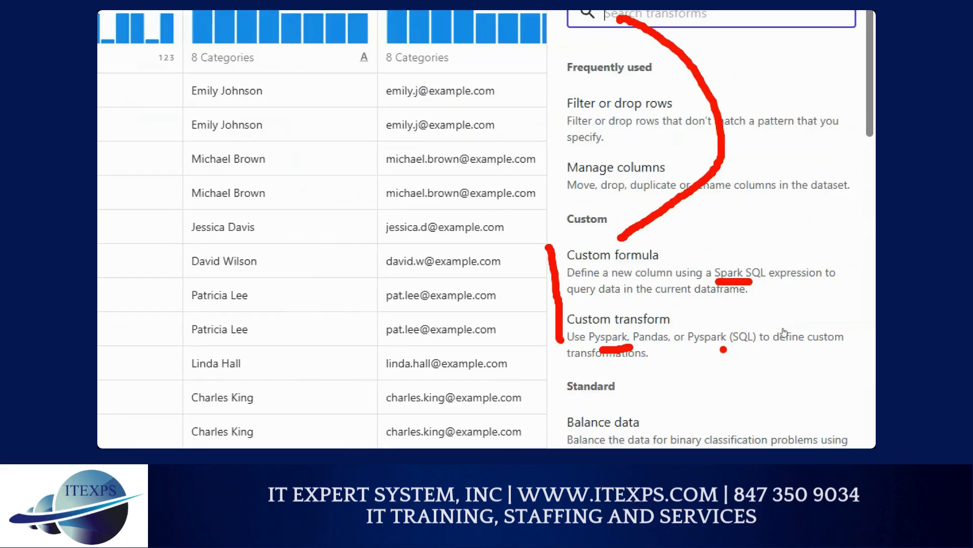
{"action": "left_click", "coordinate": [685, 289]}
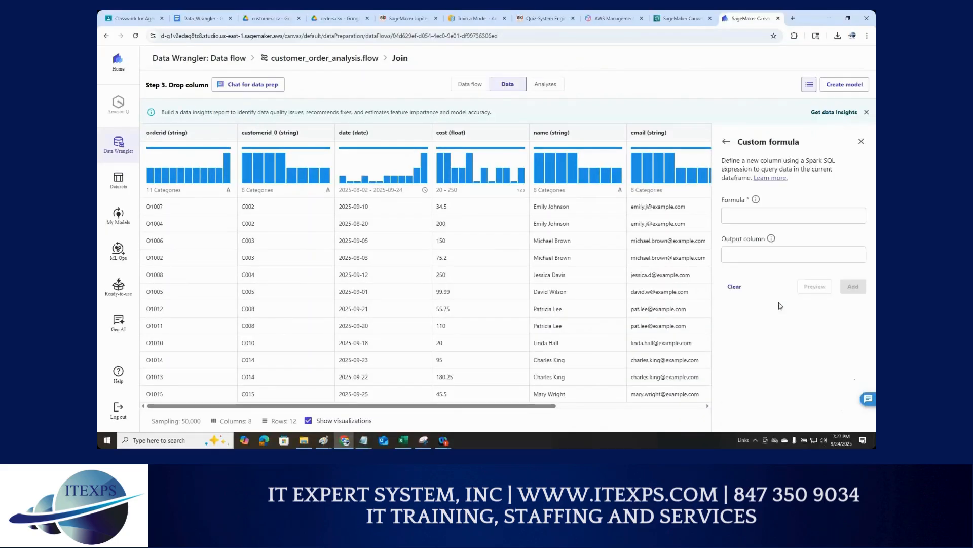
{"action": "left_click", "coordinate": [759, 218]}
{"action": "left_click", "coordinate": [726, 142]}
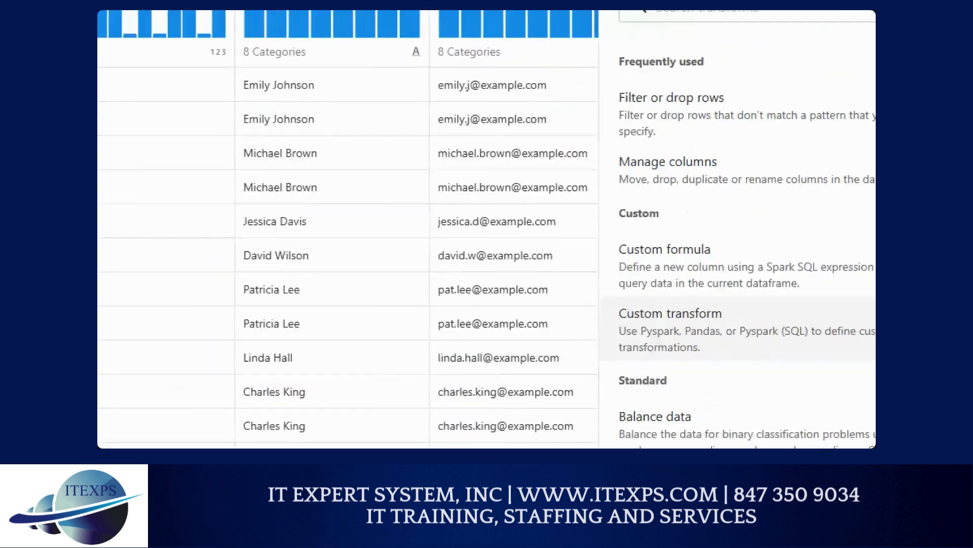
Mark the Custom transform option in red, and open its form with the transform area widened over the data table
{"action": "left_click_drag", "start_coordinate": [645, 327], "coordinate": [710, 329]}
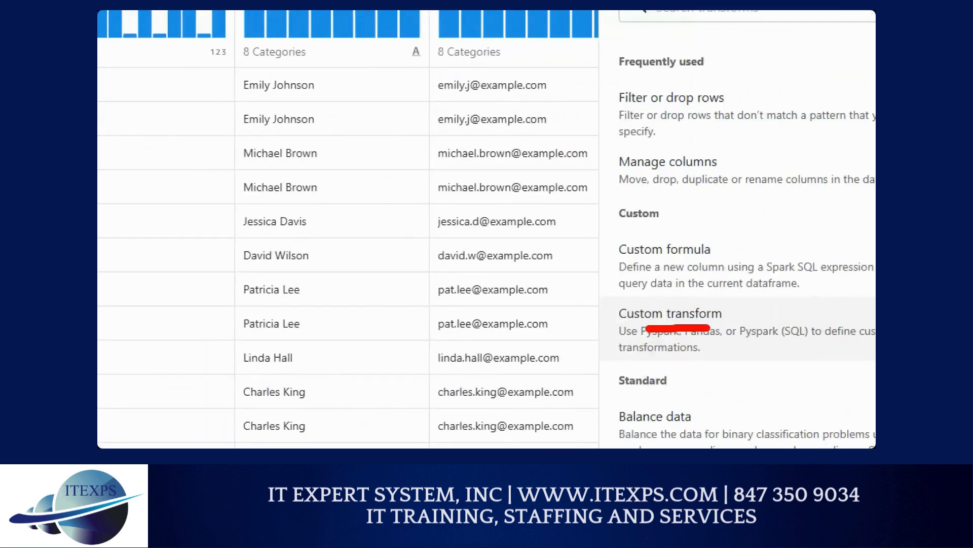
{"action": "left_click", "coordinate": [715, 337]}
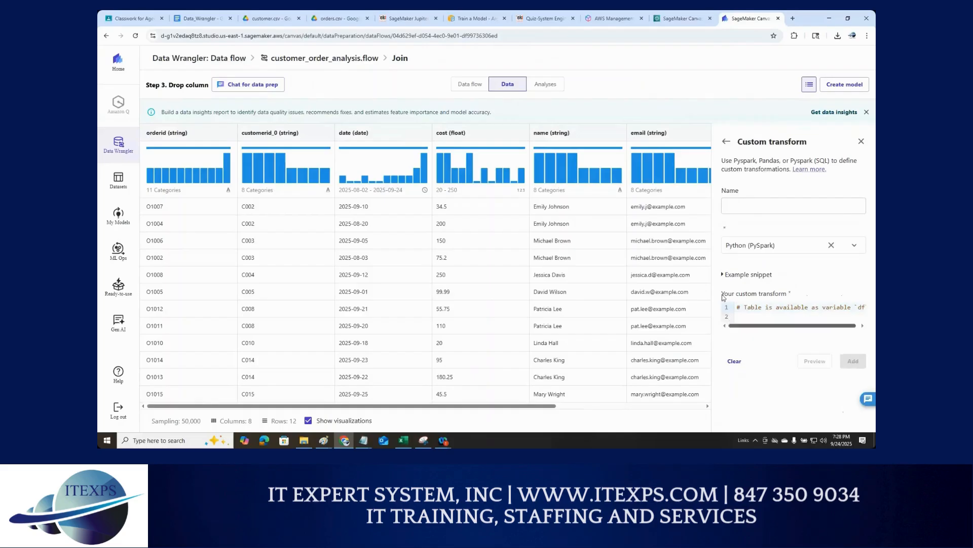
{"action": "left_click_drag", "start_coordinate": [711, 275], "coordinate": [625, 276]}
{"action": "left_click", "coordinate": [639, 142]}
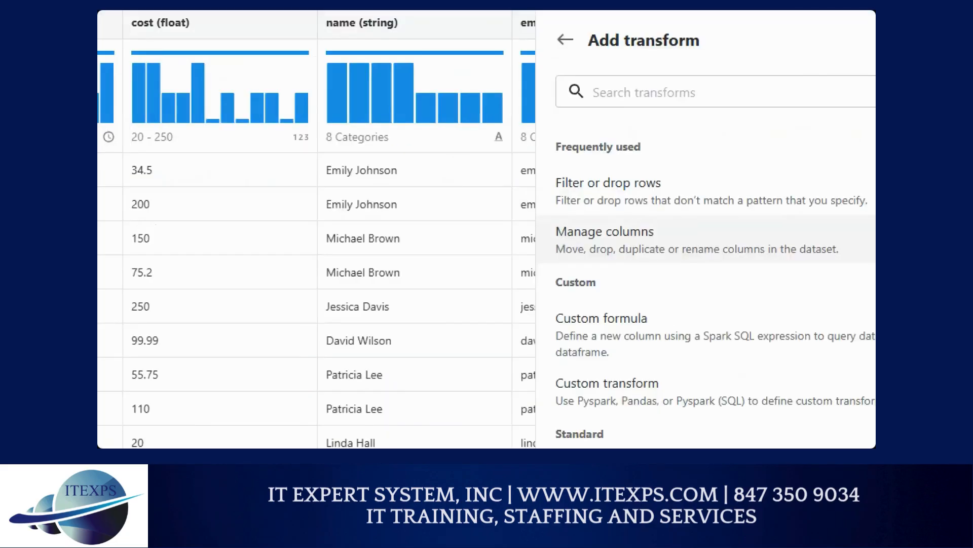
{"action": "left_click_drag", "start_coordinate": [615, 109], "coordinate": [628, 118]}
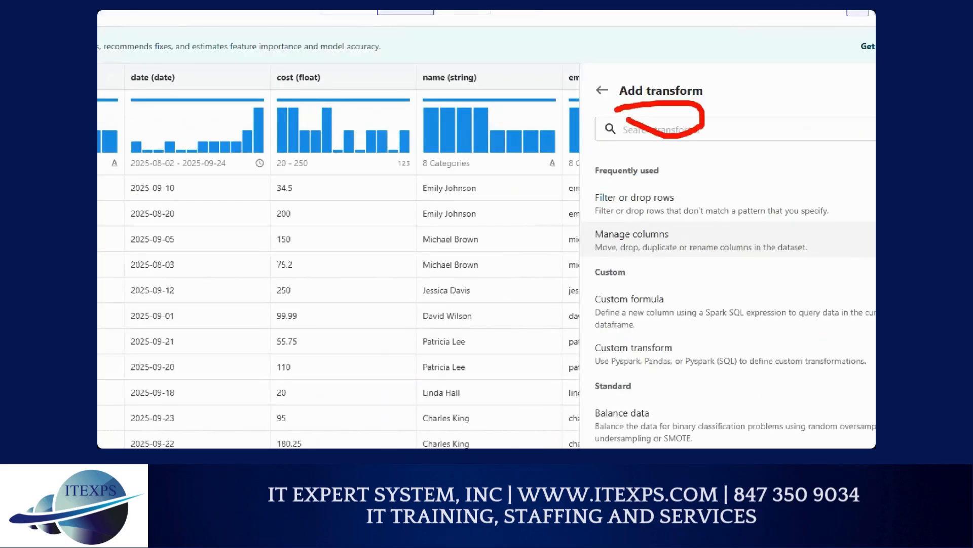
{"action": "mouse_move", "coordinate": [592, 343]}
{"action": "left_mouse_down"}
{"action": "mouse_move", "coordinate": [685, 353]}
{"action": "mouse_move", "coordinate": [653, 375]}
{"action": "left_mouse_up"}
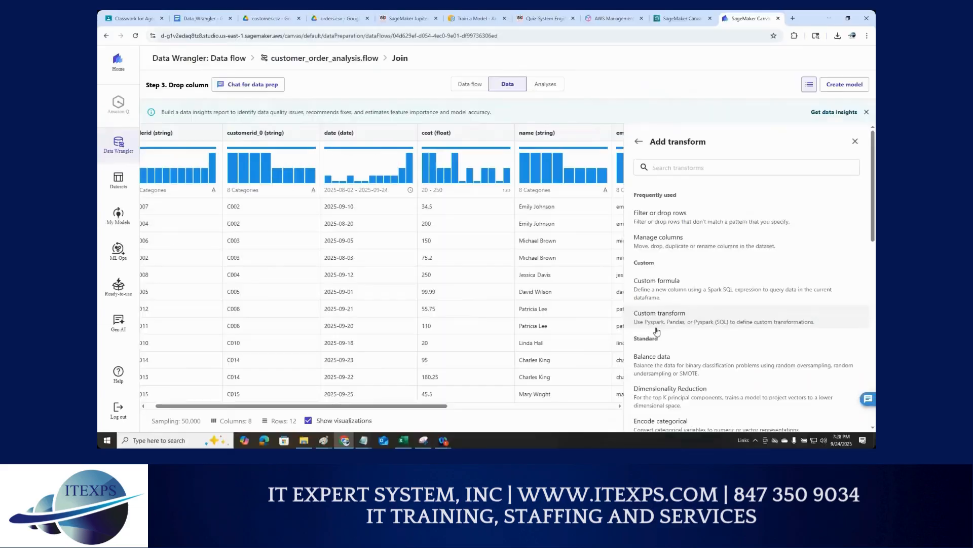
{"action": "left_click", "coordinate": [657, 324]}
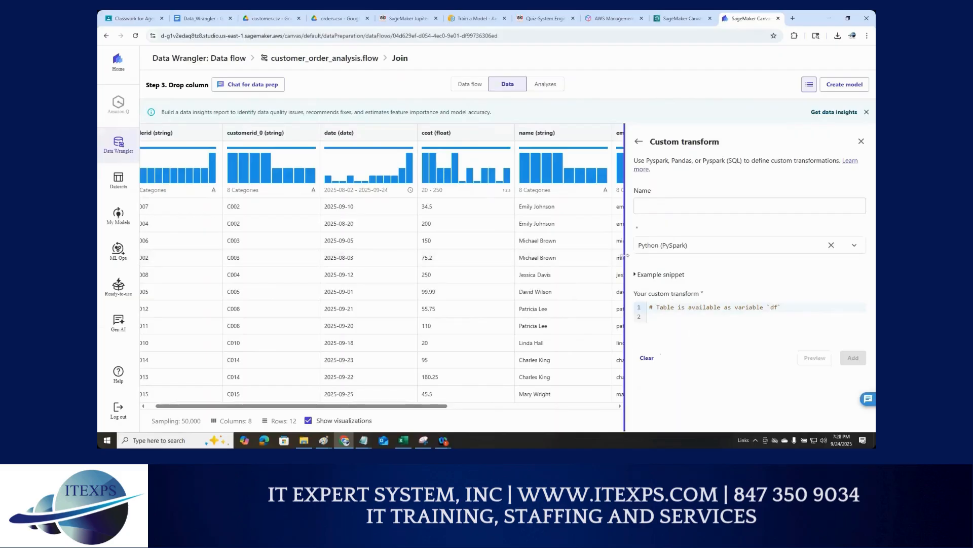
{"action": "left_click_drag", "start_coordinate": [623, 256], "coordinate": [530, 257]}
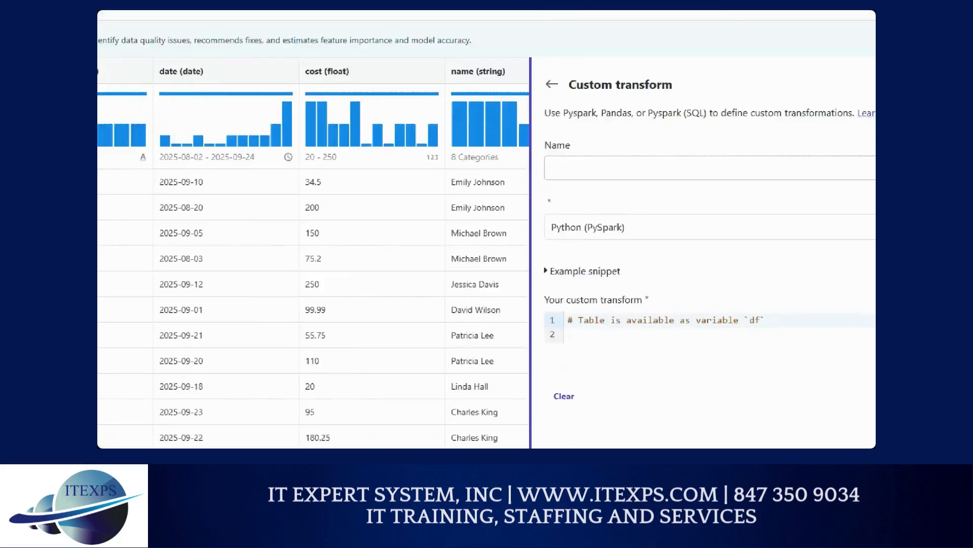
Write "DF[ ]" in red over the data table and "PY" above the Custom transform form
{"action": "mouse_move", "coordinate": [175, 129]}
{"action": "left_mouse_down"}
{"action": "mouse_move", "coordinate": [325, 143]}
{"action": "mouse_move", "coordinate": [215, 234]}
{"action": "mouse_move", "coordinate": [182, 217]}
{"action": "left_mouse_up"}
{"action": "left_click_drag", "start_coordinate": [283, 136], "coordinate": [288, 203]}
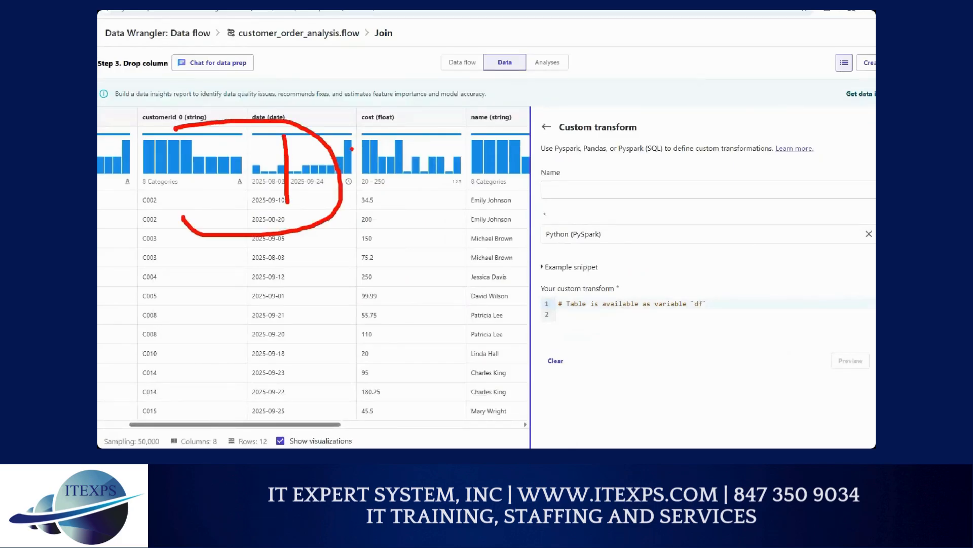
{"action": "mouse_move", "coordinate": [366, 206]}
{"action": "left_mouse_down"}
{"action": "mouse_move", "coordinate": [363, 144]}
{"action": "mouse_move", "coordinate": [391, 137]}
{"action": "left_mouse_up"}
{"action": "left_click_drag", "start_coordinate": [366, 170], "coordinate": [398, 167]}
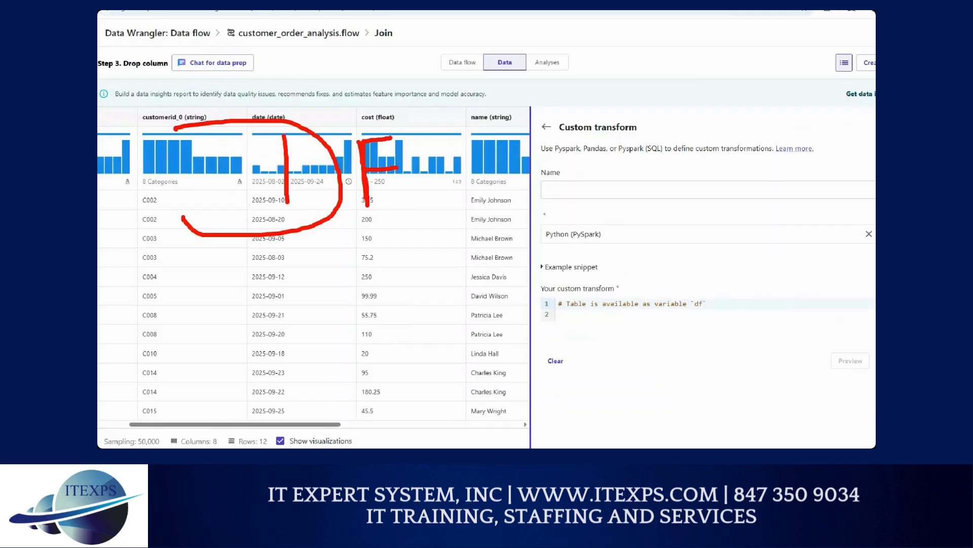
{"action": "mouse_move", "coordinate": [438, 125]}
{"action": "left_mouse_down"}
{"action": "mouse_move", "coordinate": [417, 151]}
{"action": "mouse_move", "coordinate": [444, 181]}
{"action": "left_mouse_up"}
{"action": "mouse_move", "coordinate": [498, 120]}
{"action": "left_mouse_down"}
{"action": "mouse_move", "coordinate": [520, 161]}
{"action": "mouse_move", "coordinate": [507, 165]}
{"action": "left_mouse_up"}
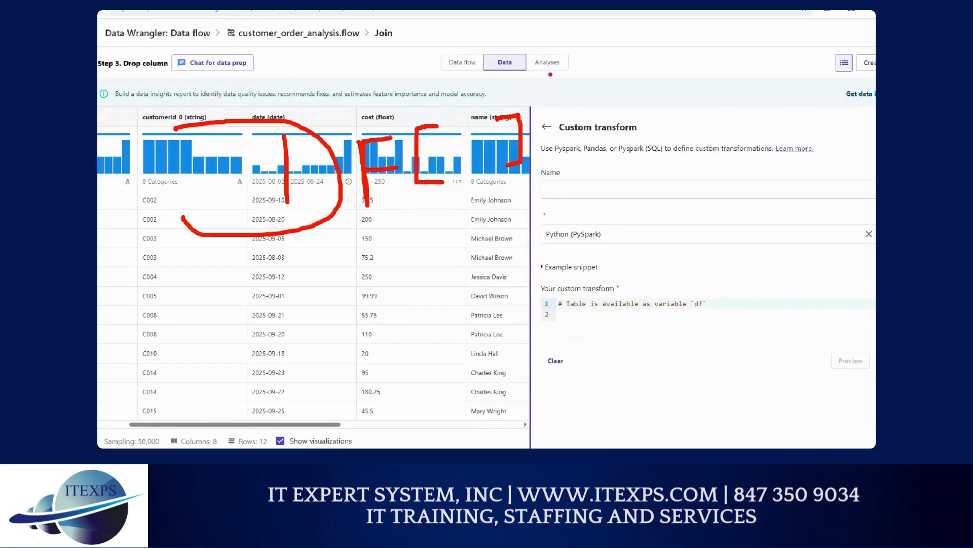
{"action": "mouse_move", "coordinate": [545, 64]}
{"action": "left_mouse_down"}
{"action": "mouse_move", "coordinate": [545, 31]}
{"action": "mouse_move", "coordinate": [555, 33]}
{"action": "mouse_move", "coordinate": [547, 45]}
{"action": "left_mouse_up"}
{"action": "mouse_move", "coordinate": [559, 35]}
{"action": "left_mouse_down"}
{"action": "mouse_move", "coordinate": [573, 30]}
{"action": "mouse_move", "coordinate": [571, 66]}
{"action": "left_mouse_up"}
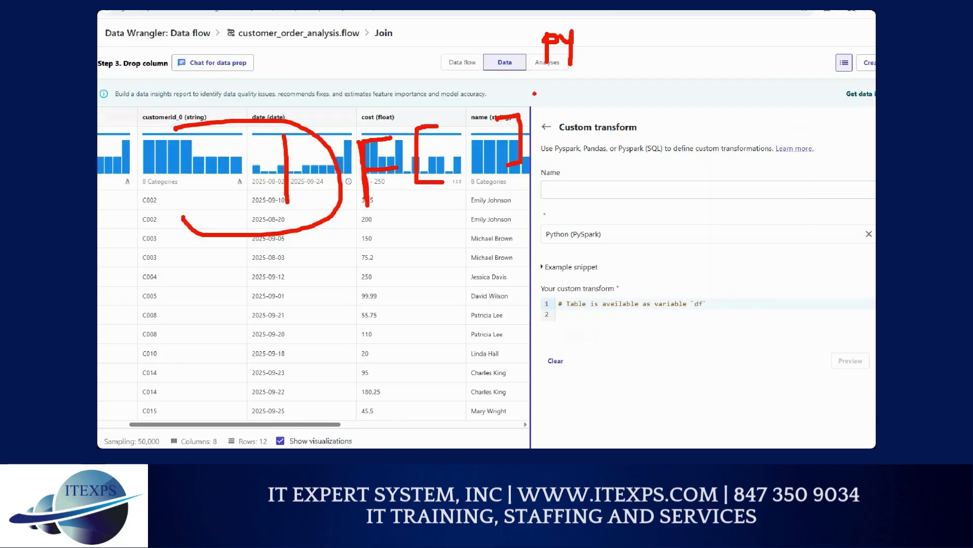
Name the custom transform "split customer name" and circle Example snippet in red
{"action": "left_click", "coordinate": [571, 190]}
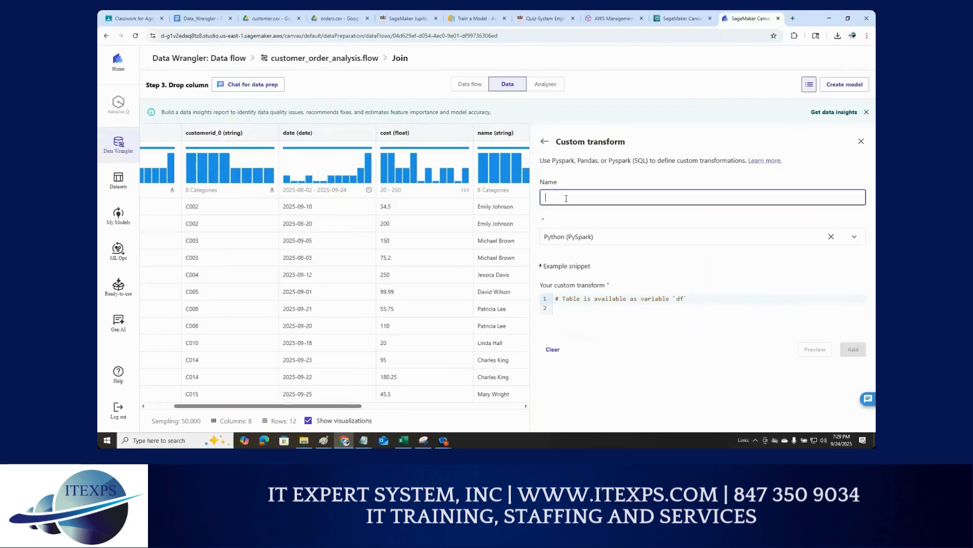
{"action": "type", "text": "split customer name"}
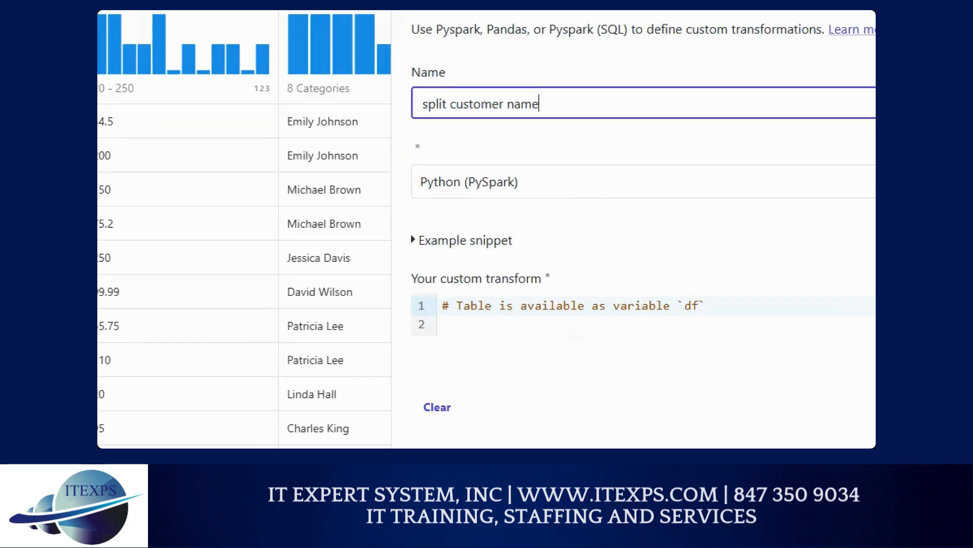
{"action": "left_click", "coordinate": [668, 293]}
{"action": "mouse_move", "coordinate": [555, 225]}
{"action": "left_mouse_down"}
{"action": "mouse_move", "coordinate": [485, 221]}
{"action": "mouse_move", "coordinate": [370, 238]}
{"action": "mouse_move", "coordinate": [446, 260]}
{"action": "mouse_move", "coordinate": [556, 231]}
{"action": "left_mouse_up"}
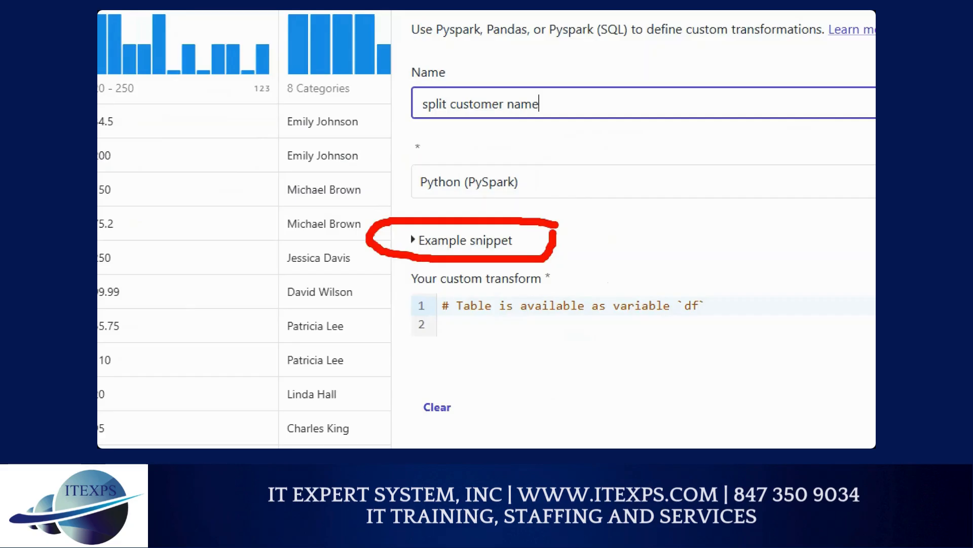
{"action": "key", "text": "Escape"}
Widen the form and open the example snippet list, marking Mask PII, Prompt engineering with the context and Extract txt from PDF in red
{"action": "left_click_drag", "start_coordinate": [531, 244], "coordinate": [421, 248]}
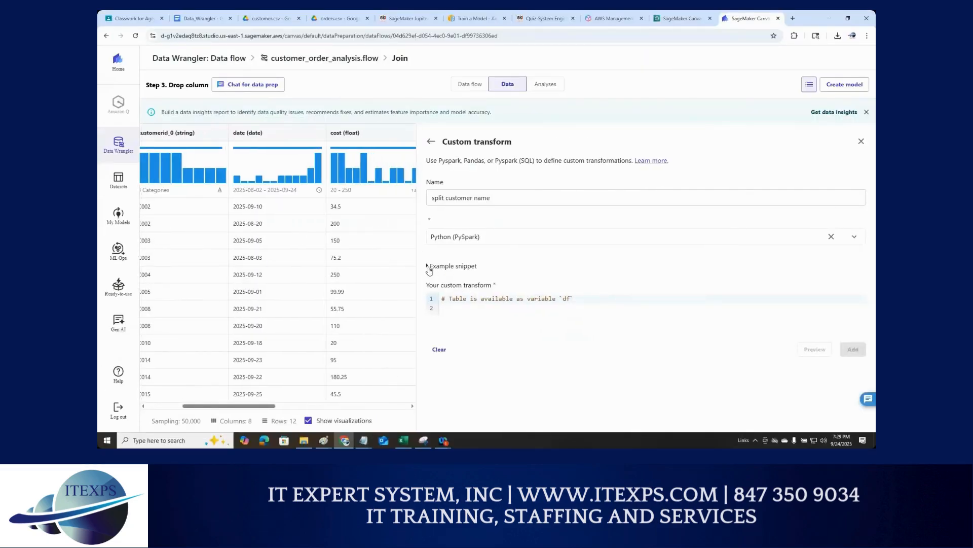
{"action": "left_click", "coordinate": [429, 266]}
{"action": "left_click", "coordinate": [469, 303]}
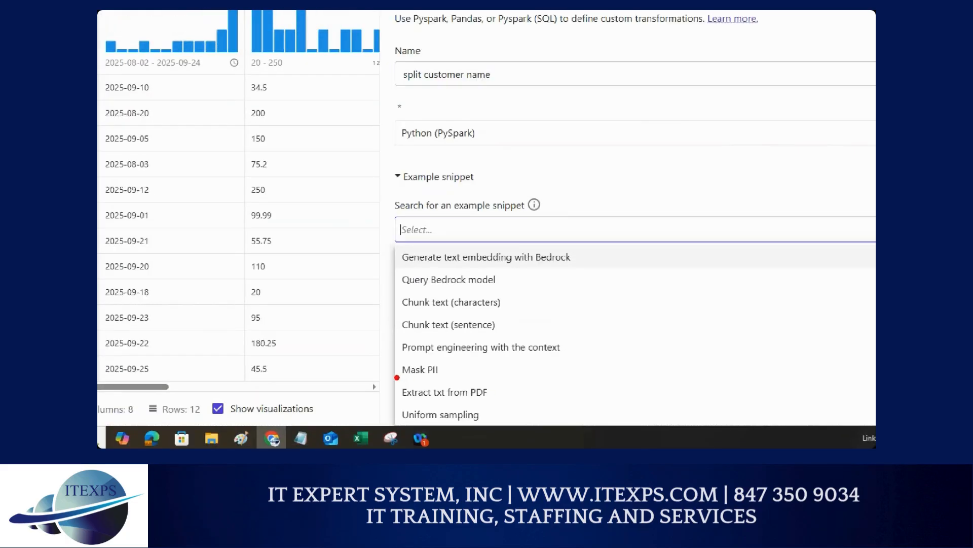
{"action": "mouse_move", "coordinate": [397, 378]}
{"action": "left_mouse_down"}
{"action": "mouse_move", "coordinate": [459, 388]}
{"action": "mouse_move", "coordinate": [423, 357]}
{"action": "mouse_move", "coordinate": [385, 373]}
{"action": "mouse_move", "coordinate": [394, 379]}
{"action": "left_mouse_up"}
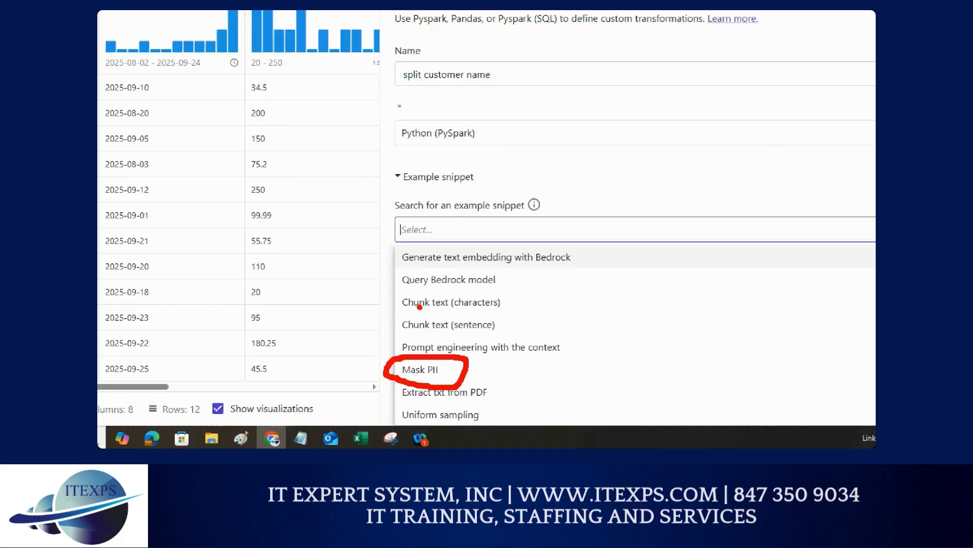
{"action": "key", "text": "Escape"}
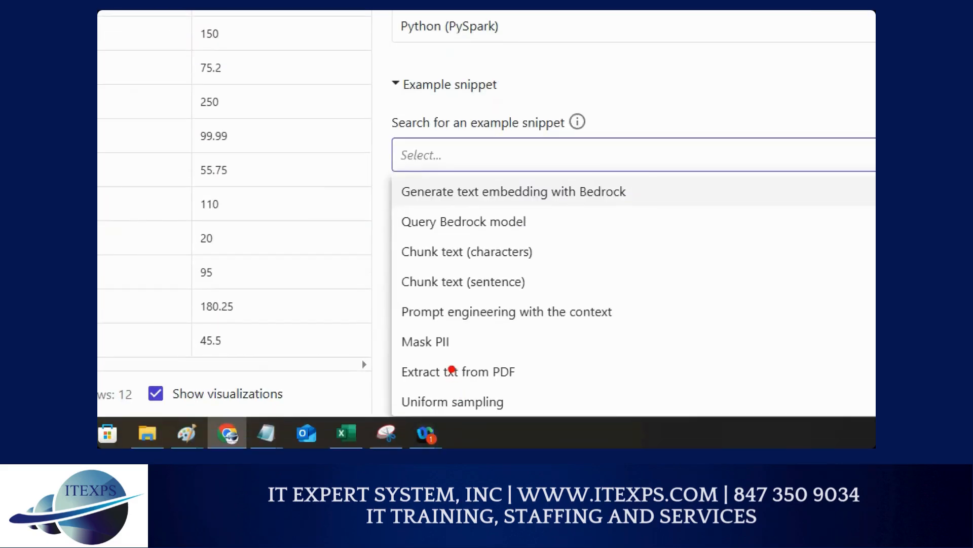
{"action": "left_click_drag", "start_coordinate": [391, 320], "coordinate": [615, 314]}
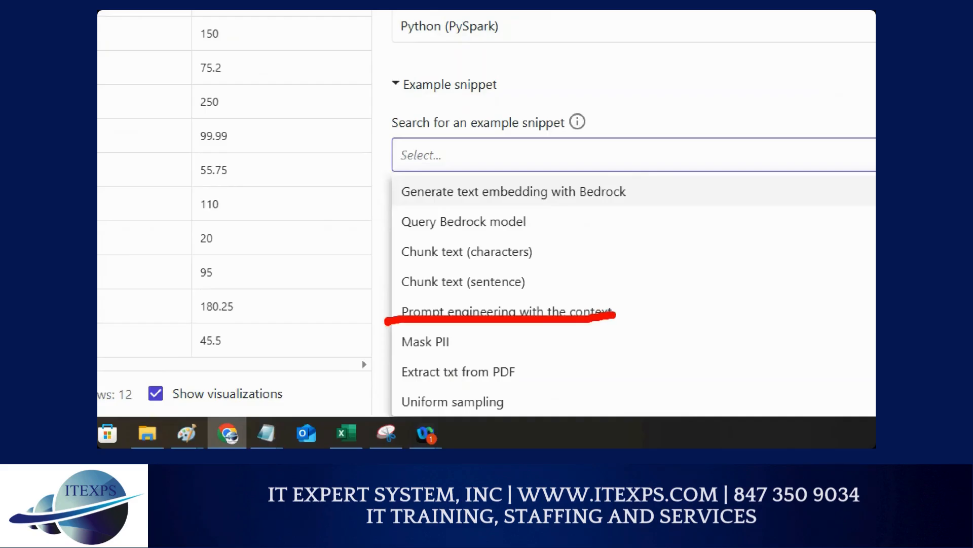
{"action": "left_click_drag", "start_coordinate": [401, 382], "coordinate": [520, 381]}
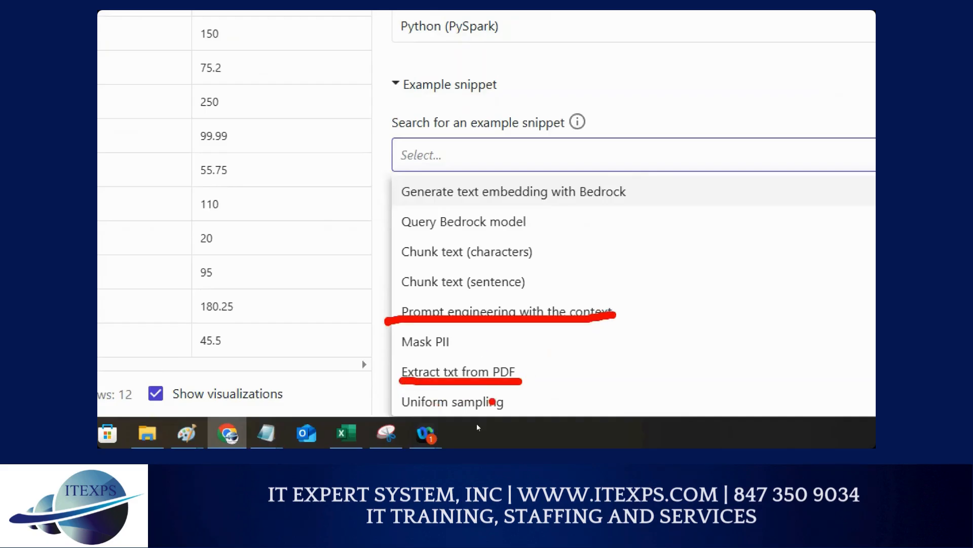
{"action": "key", "text": "Escape"}
Browse the full list of example snippets and search it for "sp"
{"action": "left_click", "coordinate": [670, 303]}
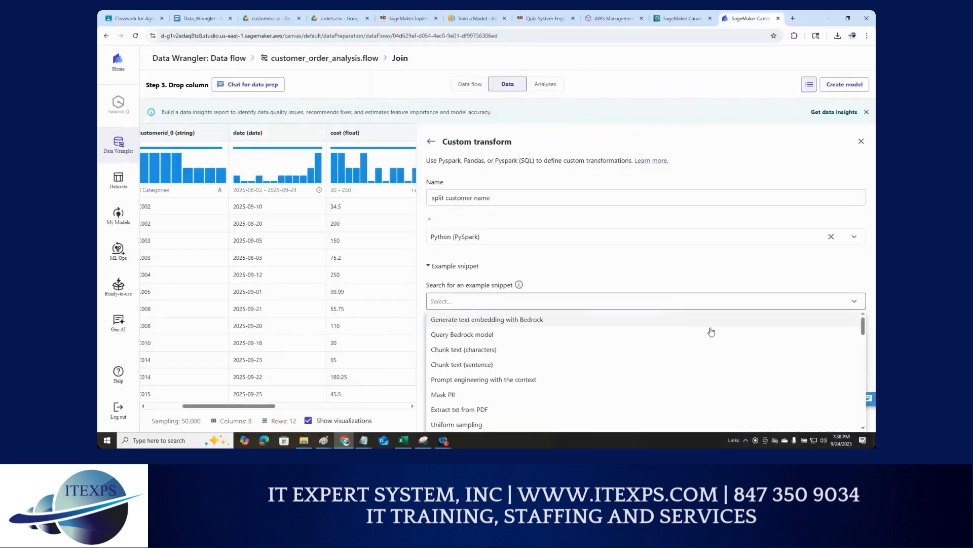
{"action": "left_click_drag", "start_coordinate": [864, 330], "coordinate": [873, 399]}
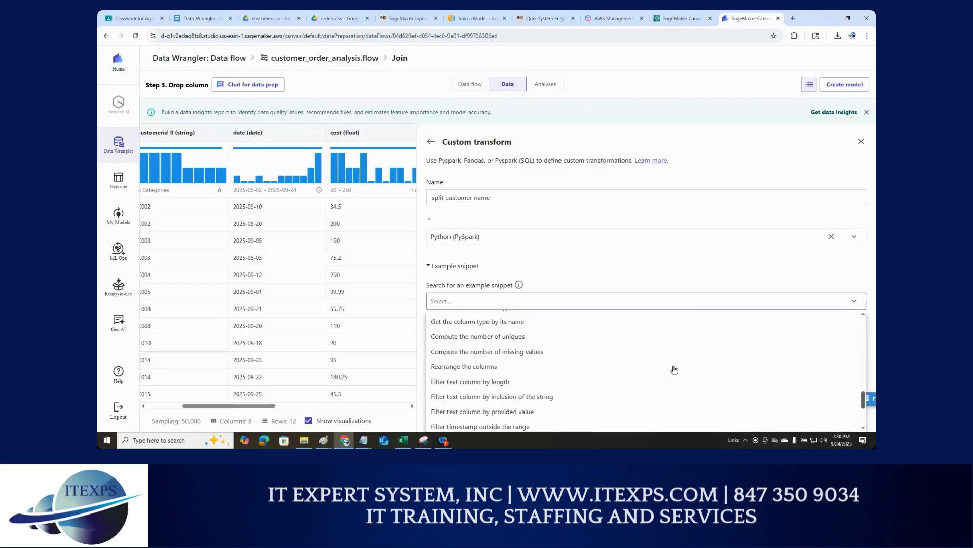
{"action": "left_click", "coordinate": [502, 304]}
{"action": "type", "text": "s"}
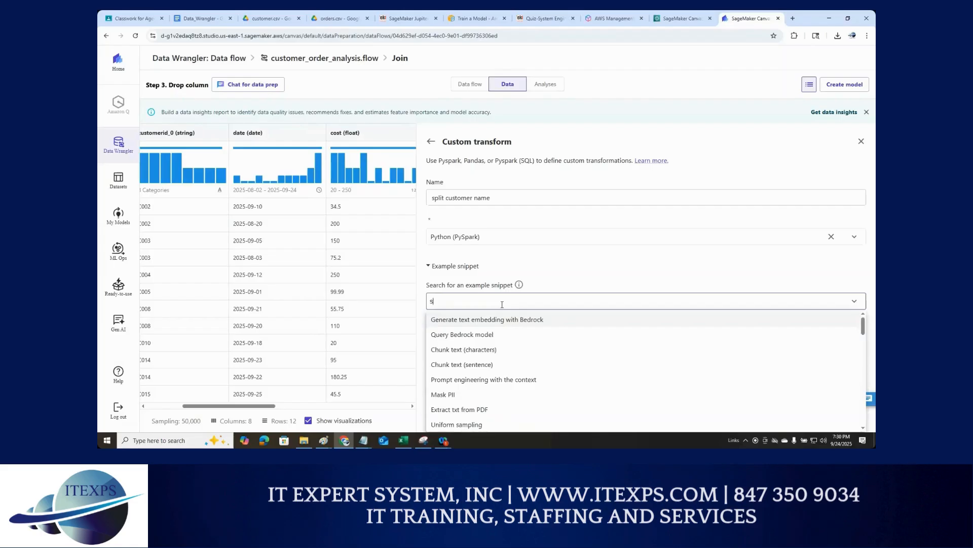
{"action": "type", "text": "p"}
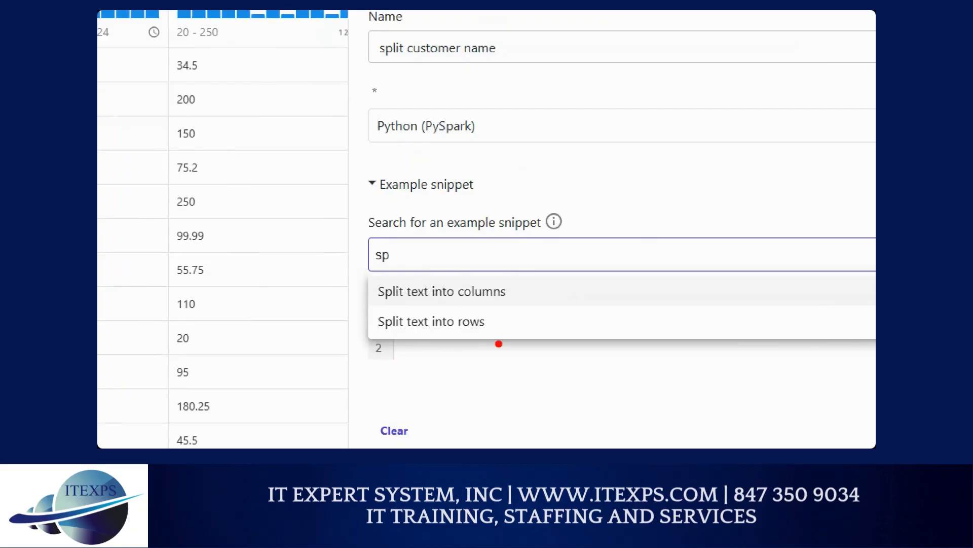
{"action": "left_click", "coordinate": [499, 344]}
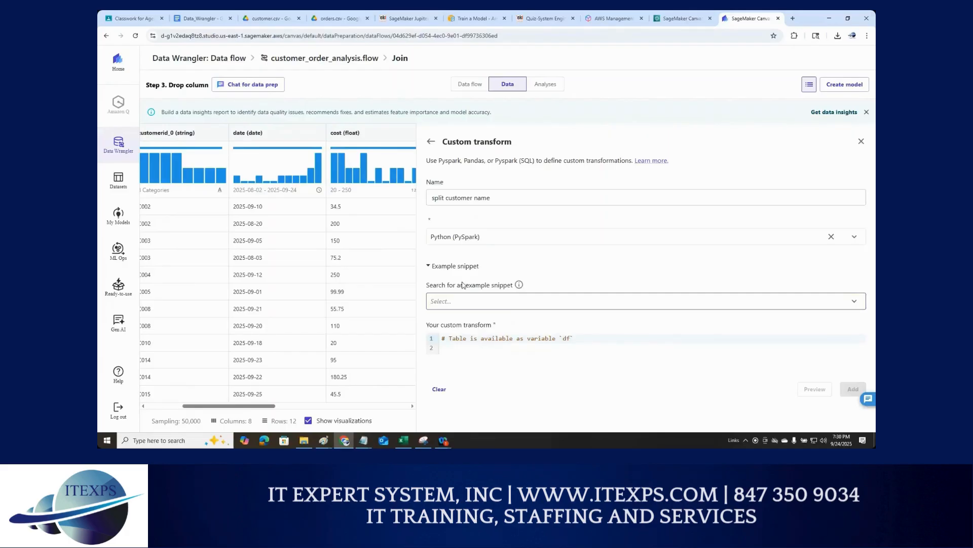
Switch to the Data_Wrangler document and look at the Custom Formula (Split) code
{"action": "left_click", "coordinate": [389, 20]}
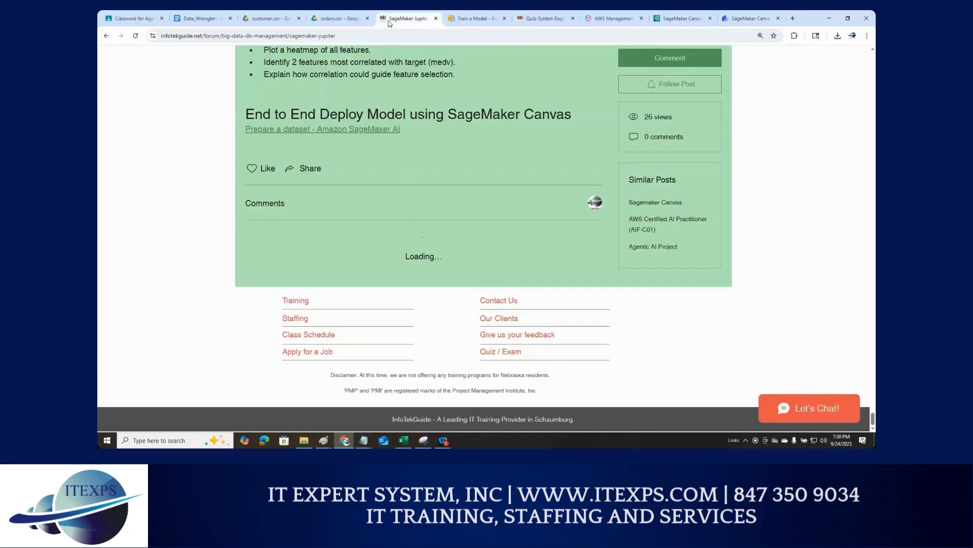
{"action": "left_click", "coordinate": [269, 18]}
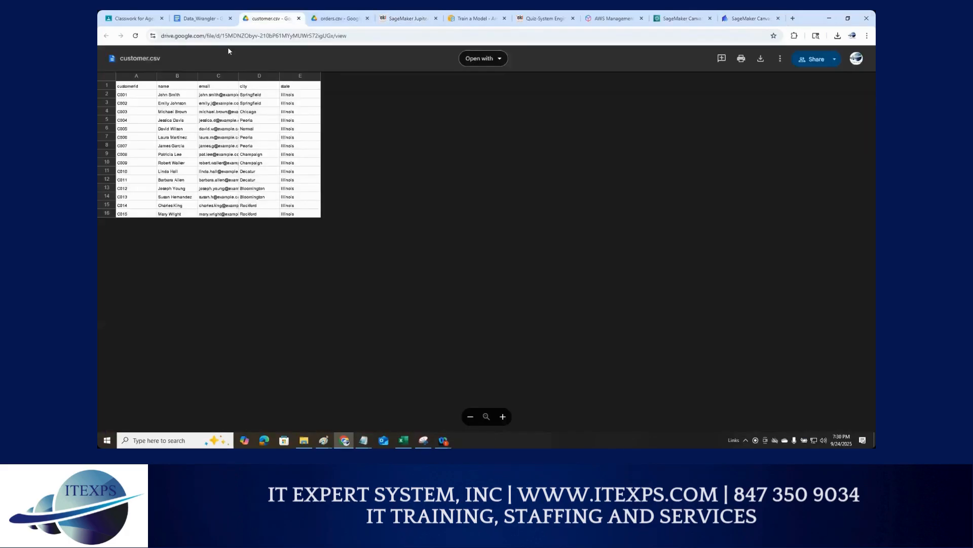
{"action": "left_click", "coordinate": [199, 18]}
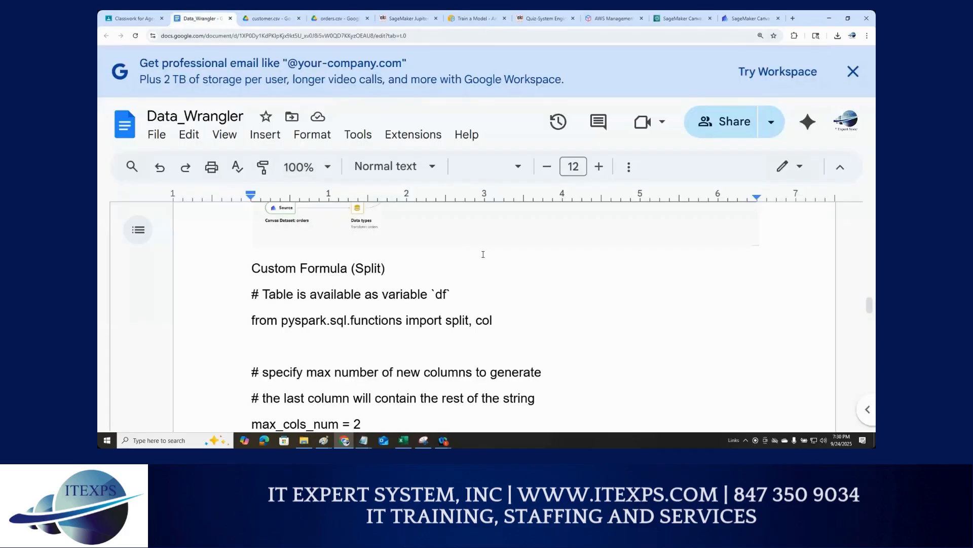
{"action": "scroll", "coordinate": [483, 254], "scroll_direction": "down", "scroll_amount": 3}
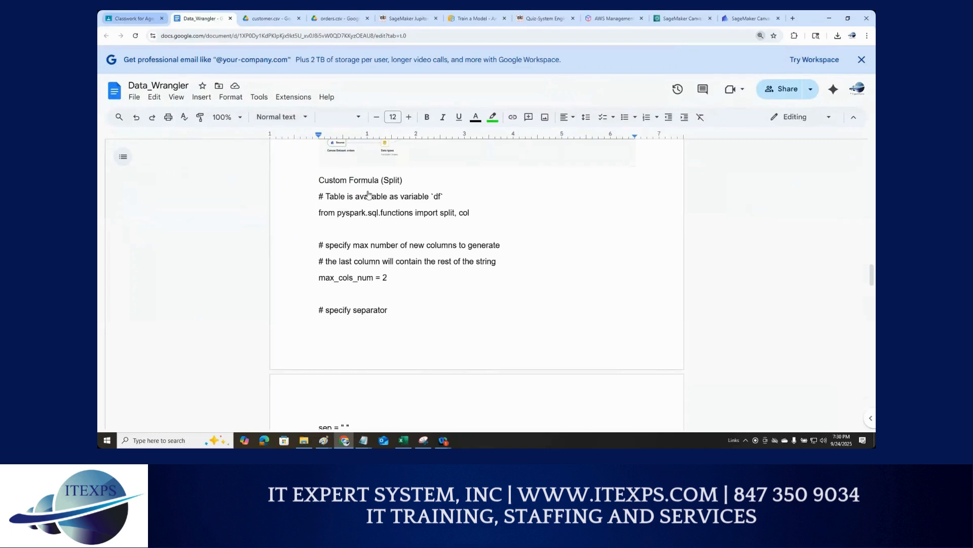
On the Google Classroom page, mark Week 6 and Data_Wrangler.docx in red, and switch to the customer.csv file
{"action": "left_click", "coordinate": [134, 18]}
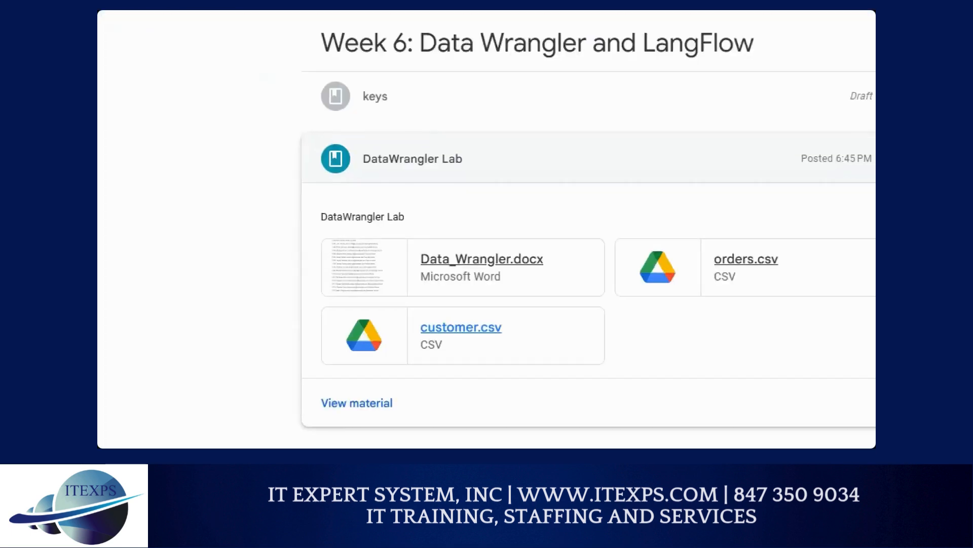
{"action": "left_click_drag", "start_coordinate": [388, 149], "coordinate": [407, 149]}
{"action": "left_click_drag", "start_coordinate": [249, 66], "coordinate": [370, 67]}
{"action": "left_click_drag", "start_coordinate": [184, 73], "coordinate": [297, 75]}
{"action": "mouse_move", "coordinate": [428, 174]}
{"action": "left_mouse_down"}
{"action": "mouse_move", "coordinate": [319, 244]}
{"action": "mouse_move", "coordinate": [420, 226]}
{"action": "mouse_move", "coordinate": [307, 282]}
{"action": "mouse_move", "coordinate": [350, 234]}
{"action": "mouse_move", "coordinate": [385, 235]}
{"action": "left_mouse_up"}
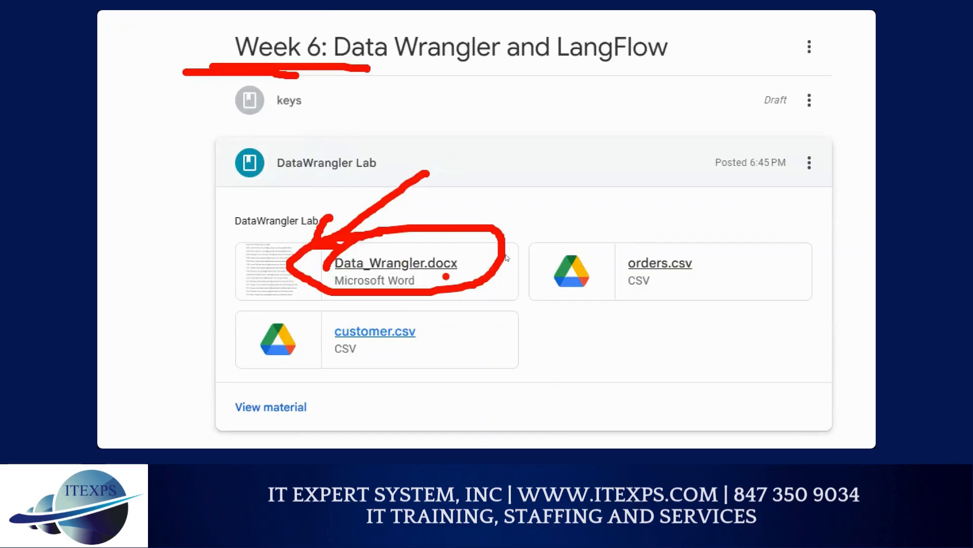
{"action": "left_click", "coordinate": [264, 24]}
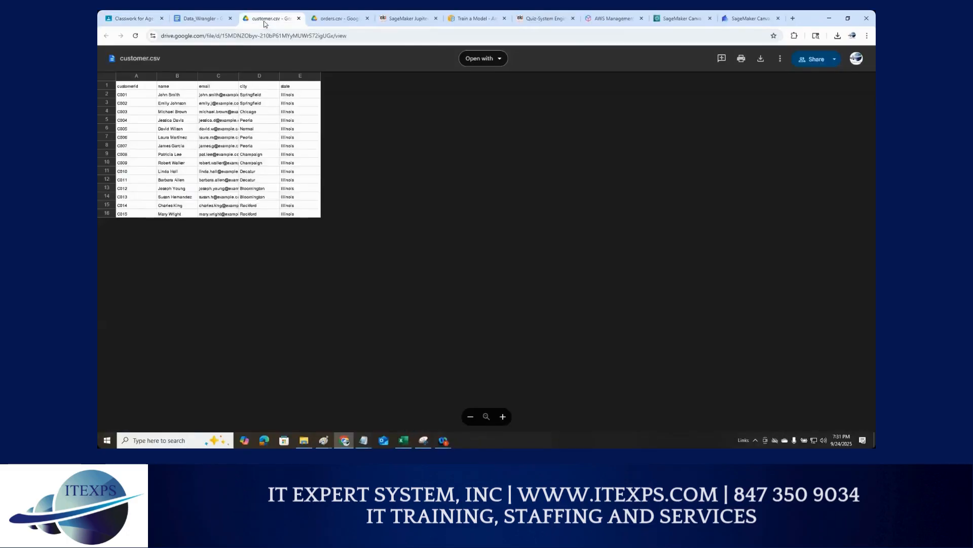
Return to the Data_Wrangler document and review the whole Custom Formula (Split) code, down to the commented df.drop line
{"action": "left_click", "coordinate": [206, 20]}
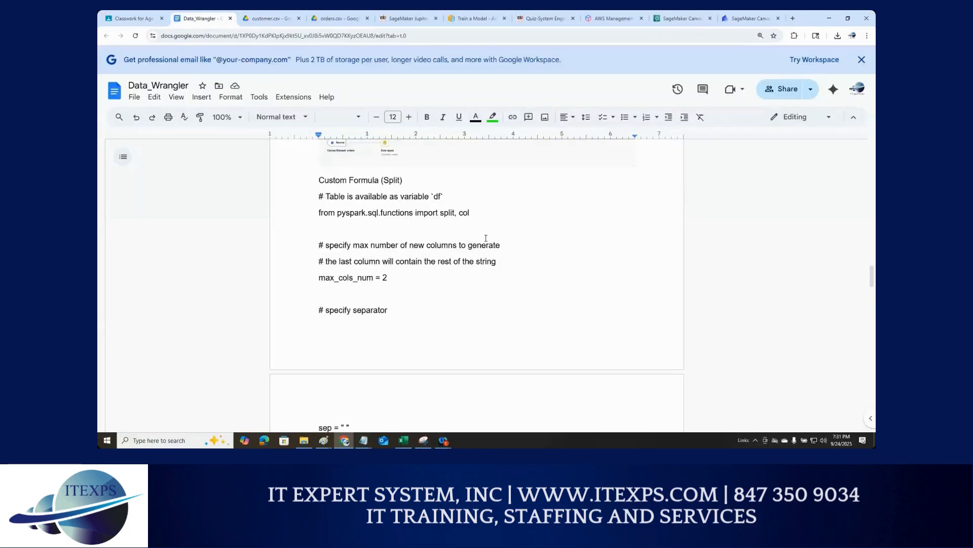
{"action": "scroll", "coordinate": [485, 238], "scroll_direction": "down", "scroll_amount": 2}
{"action": "scroll", "coordinate": [485, 238], "scroll_direction": "up", "scroll_amount": 3}
{"action": "scroll", "coordinate": [486, 238], "scroll_direction": "down", "scroll_amount": 1}
{"action": "key", "text": "ctrl+minus"}
{"action": "key", "text": "ctrl+minus"}
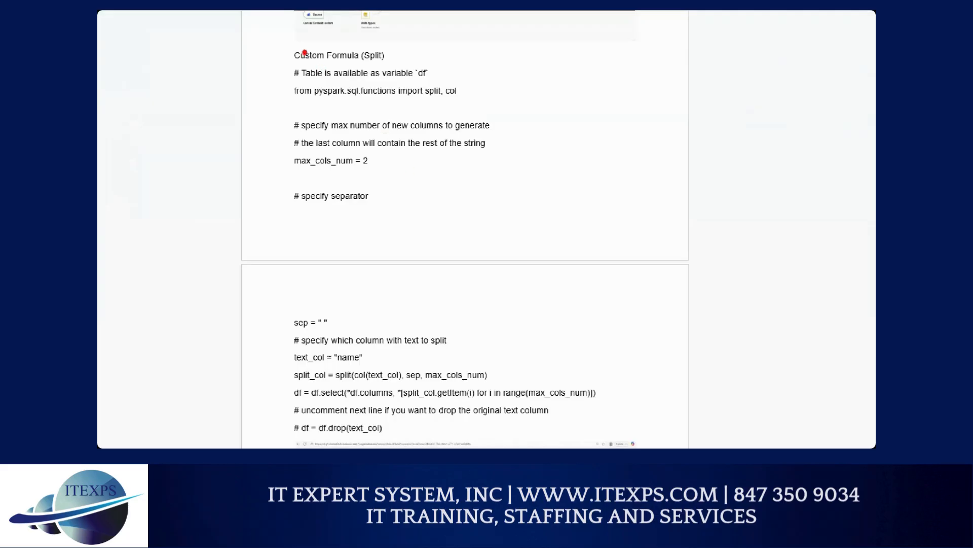
Underline the Custom Formula (Split) heading in red, tick the pyspark import line, and sketch four small circles under a bracket beside the code
{"action": "left_click_drag", "start_coordinate": [245, 74], "coordinate": [459, 62]}
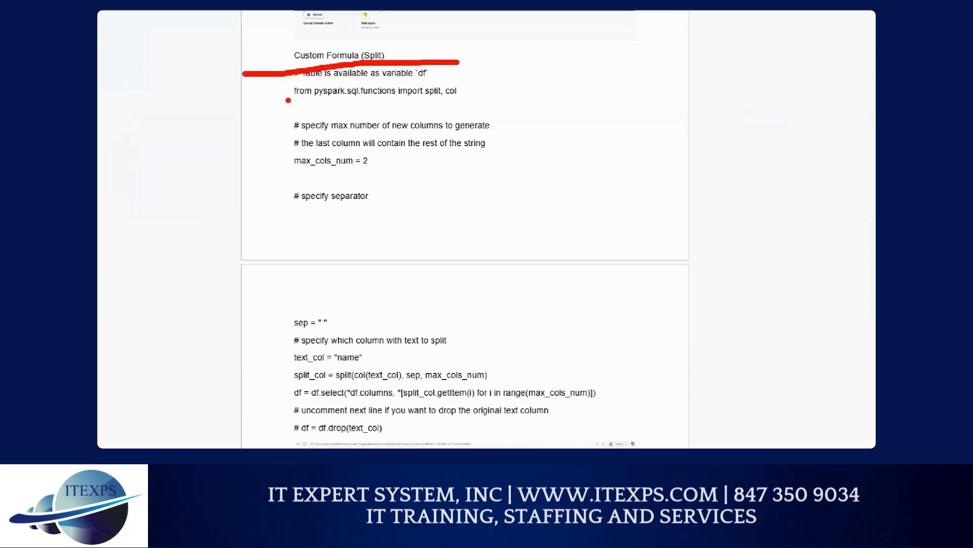
{"action": "left_click_drag", "start_coordinate": [285, 95], "coordinate": [299, 94]}
{"action": "mouse_move", "coordinate": [632, 95]}
{"action": "left_mouse_down"}
{"action": "mouse_move", "coordinate": [649, 136]}
{"action": "mouse_move", "coordinate": [639, 93]}
{"action": "left_mouse_up"}
{"action": "mouse_move", "coordinate": [748, 95]}
{"action": "left_mouse_down"}
{"action": "mouse_move", "coordinate": [737, 117]}
{"action": "mouse_move", "coordinate": [749, 89]}
{"action": "left_mouse_up"}
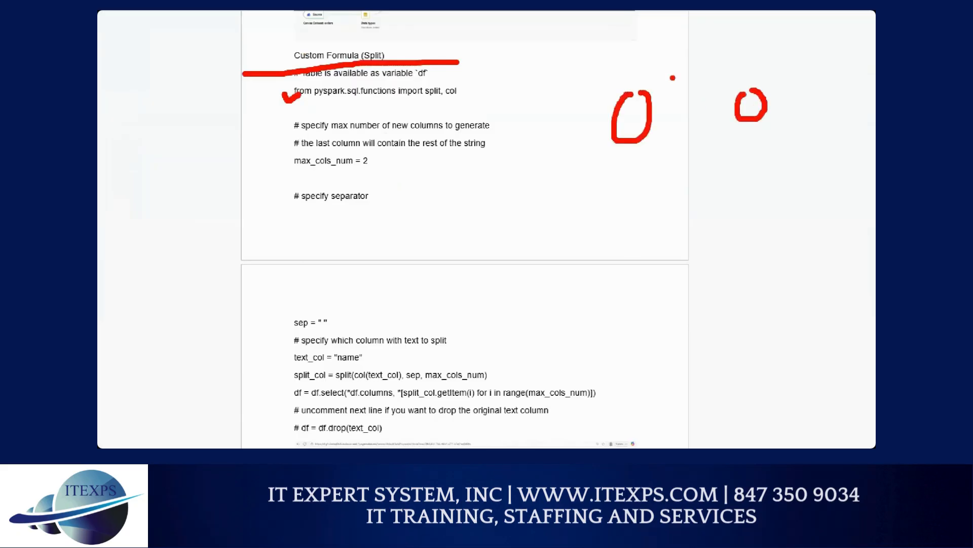
{"action": "mouse_move", "coordinate": [650, 62]}
{"action": "left_mouse_down"}
{"action": "mouse_move", "coordinate": [672, 65]}
{"action": "mouse_move", "coordinate": [654, 58]}
{"action": "left_mouse_up"}
{"action": "left_click_drag", "start_coordinate": [729, 53], "coordinate": [731, 56]}
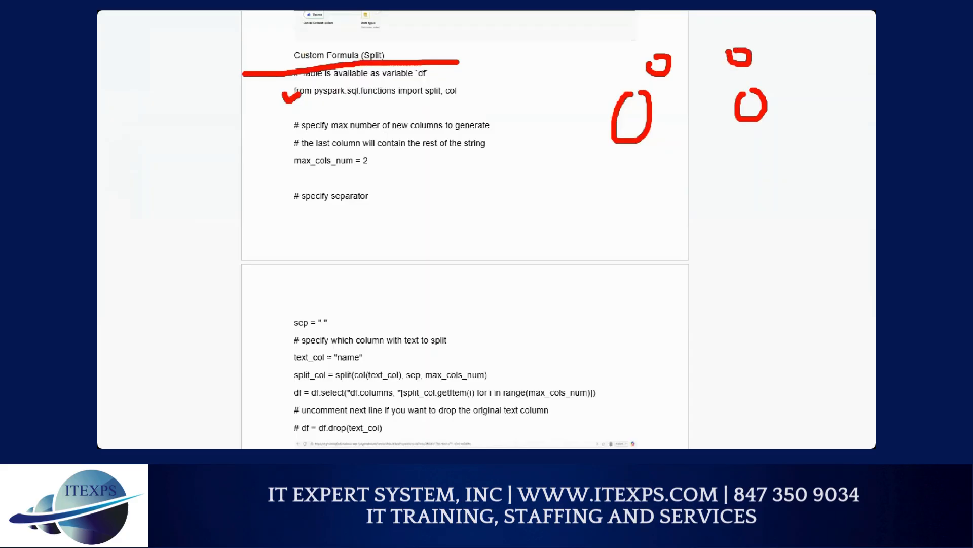
{"action": "mouse_move", "coordinate": [627, 52]}
{"action": "left_mouse_down"}
{"action": "mouse_move", "coordinate": [774, 51]}
{"action": "mouse_move", "coordinate": [777, 122]}
{"action": "left_mouse_up"}
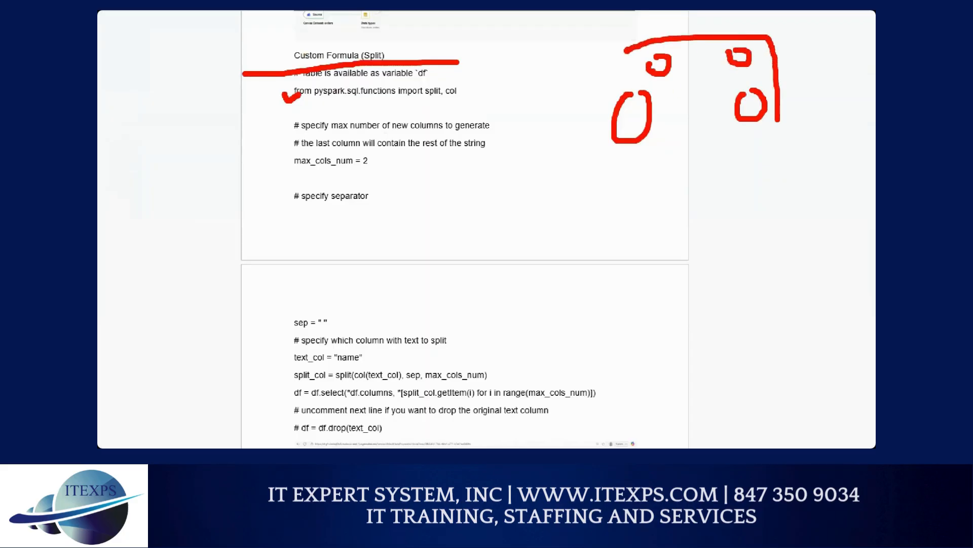
{"action": "left_click_drag", "start_coordinate": [615, 54], "coordinate": [607, 92]}
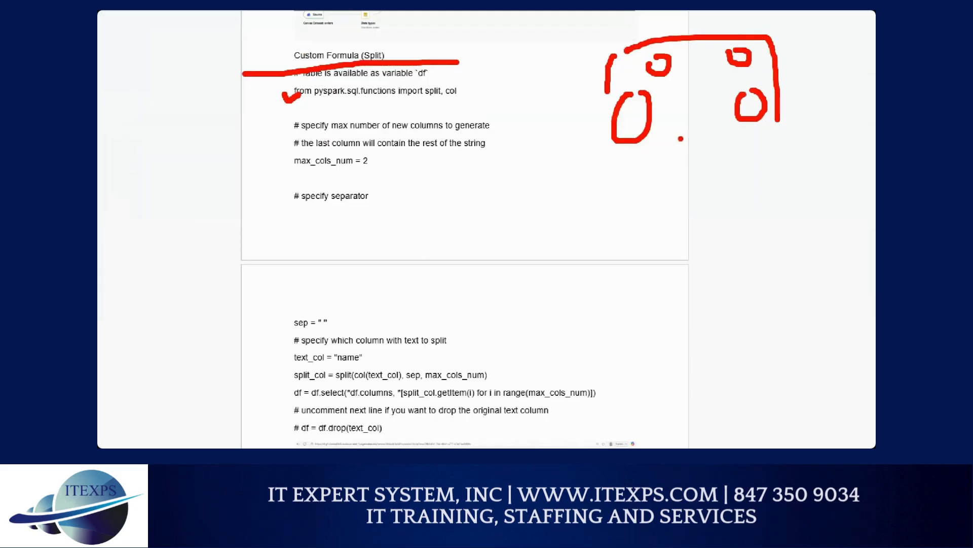
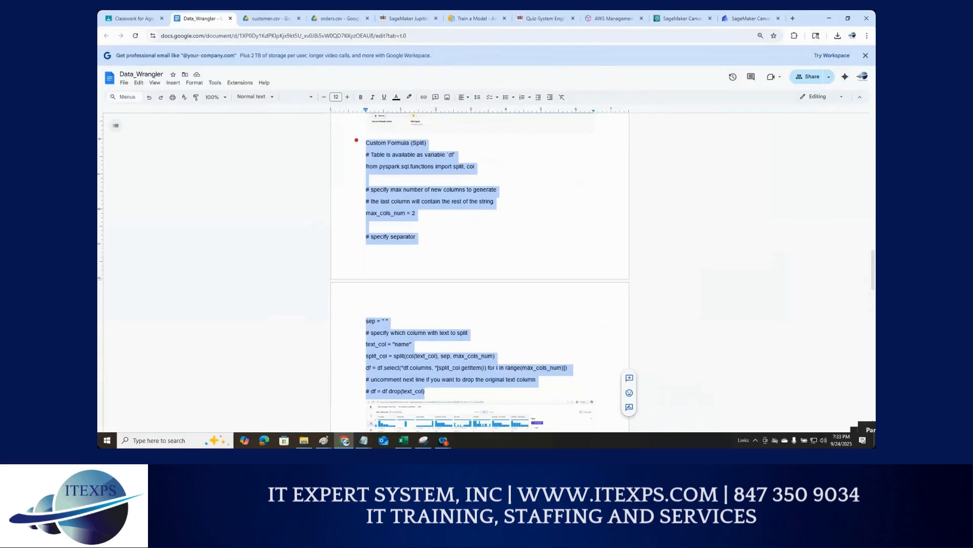
Circle the Custom Formula (Split) code in red and paste it over the default comment in the SageMaker Canvas custom transform
{"action": "mouse_move", "coordinate": [356, 140]}
{"action": "left_mouse_down"}
{"action": "mouse_move", "coordinate": [360, 390]}
{"action": "mouse_move", "coordinate": [392, 398]}
{"action": "mouse_move", "coordinate": [523, 390]}
{"action": "mouse_move", "coordinate": [576, 266]}
{"action": "mouse_move", "coordinate": [539, 173]}
{"action": "mouse_move", "coordinate": [352, 146]}
{"action": "left_mouse_up"}
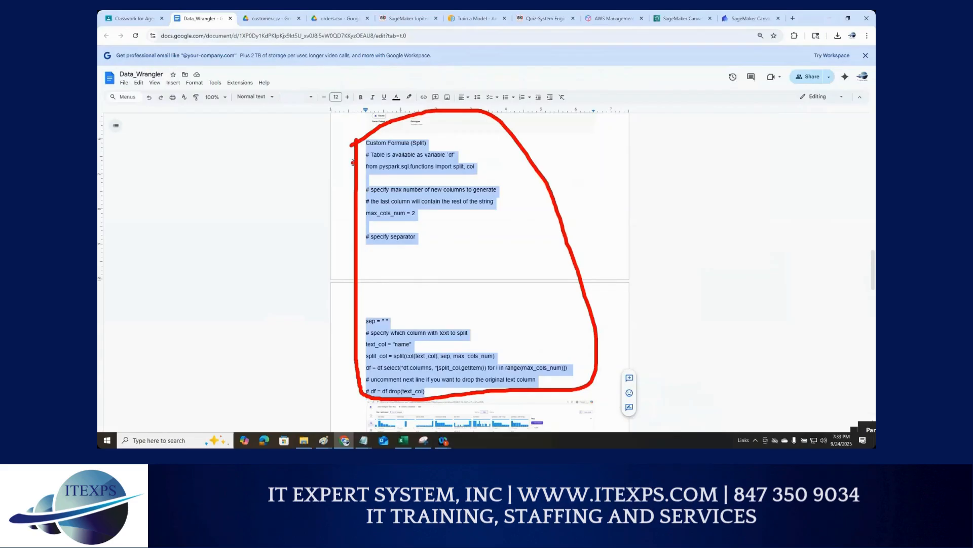
{"action": "left_click", "coordinate": [751, 18]}
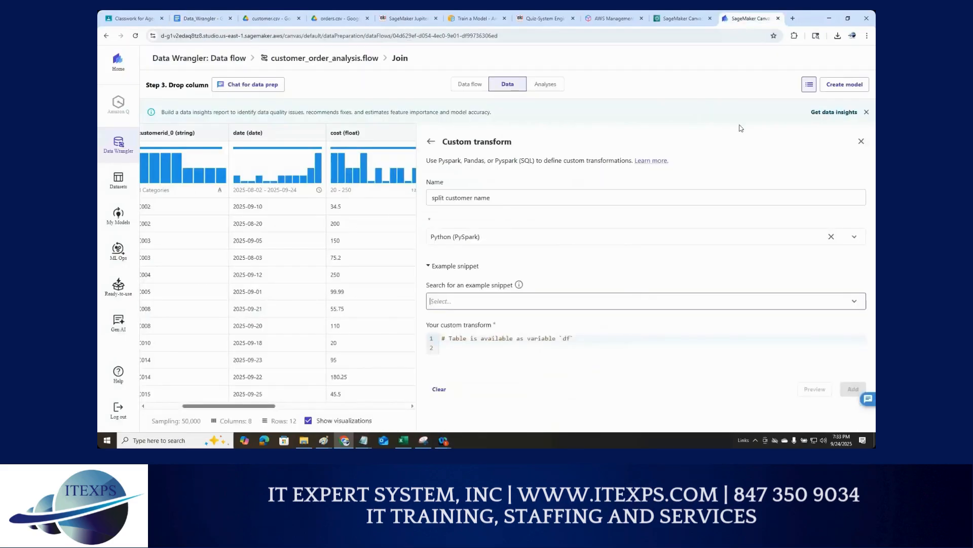
{"action": "left_click", "coordinate": [490, 343]}
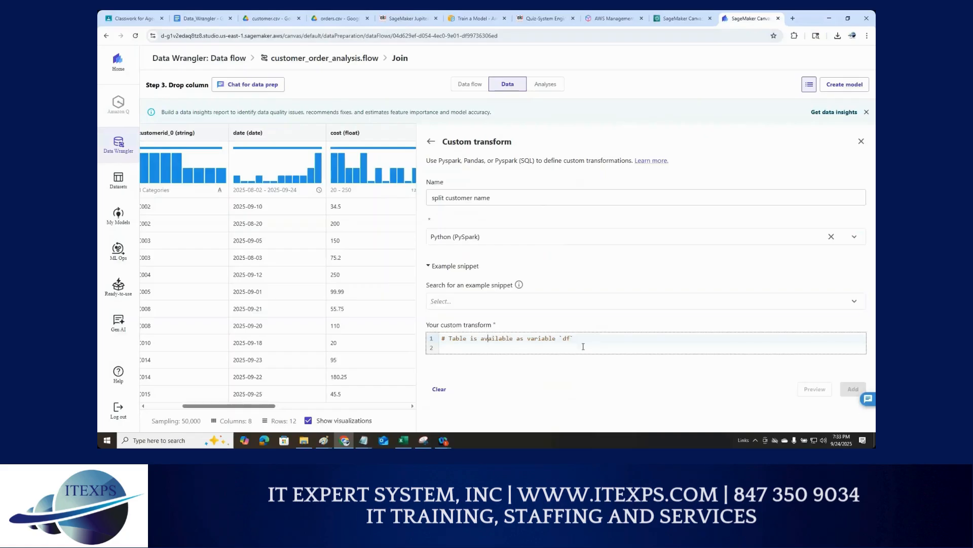
{"action": "left_click_drag", "start_coordinate": [584, 339], "coordinate": [437, 339]}
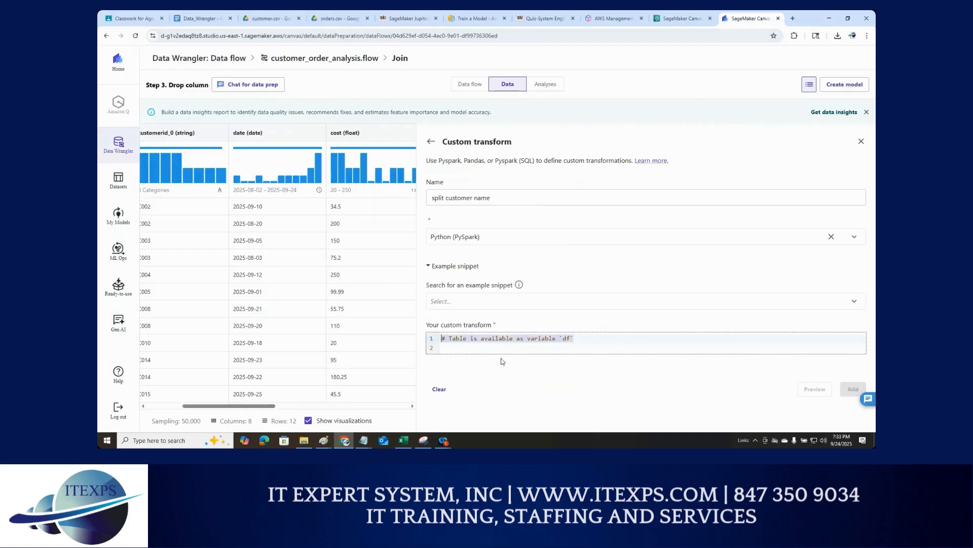
{"action": "type", "text": "Custom Formula (Split) # Table is available as variable `df` from pyspark.sql.functions import split, col  # specify max number of new columns to generate # the last column will contain the rest of the string max_cols_num = 2  # specify separator sep = \" \" # specify which column with text to split text_col = \"name\" split_col = split(col(text_col), sep, max_cols_num) df = df.select(*df.columns, *[split_col.getItem(i) for i in range(max_cols_num)]) # uncomment next line if you want to drop the original text column # df = df.drop(text_col)"}
{"action": "scroll", "coordinate": [662, 350], "scroll_direction": "down", "scroll_amount": 1}
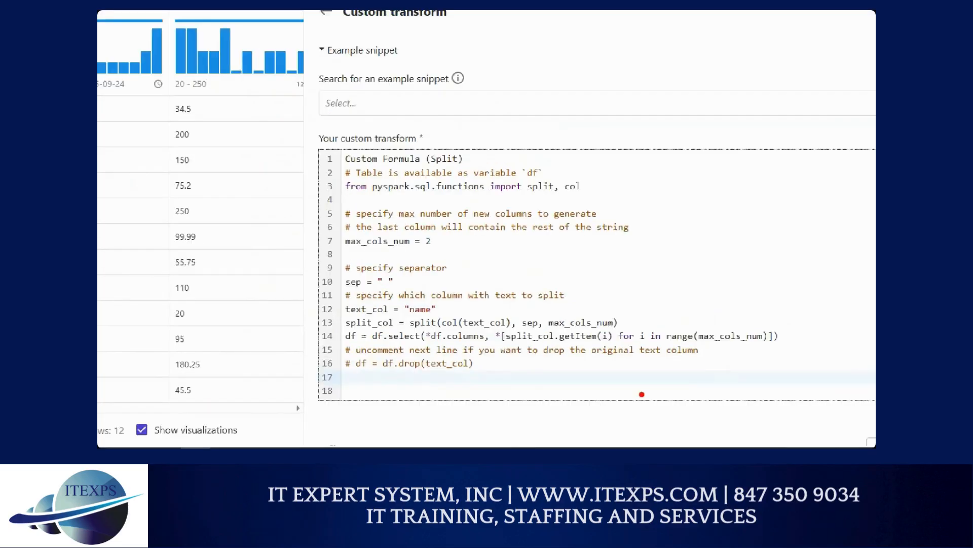
{"action": "left_click_drag", "start_coordinate": [578, 345], "coordinate": [602, 343]}
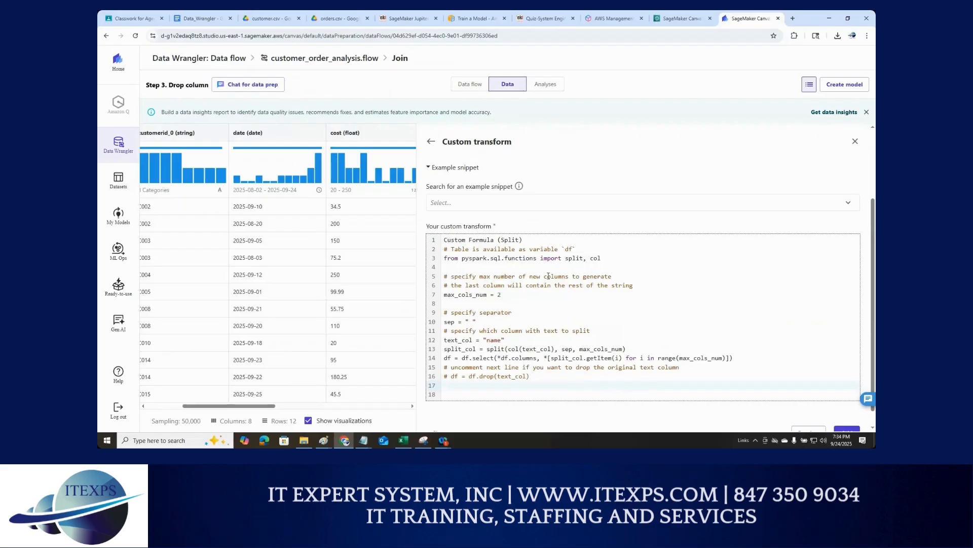
Open ChatGPT in a new browser tab
{"action": "left_click", "coordinate": [793, 19]}
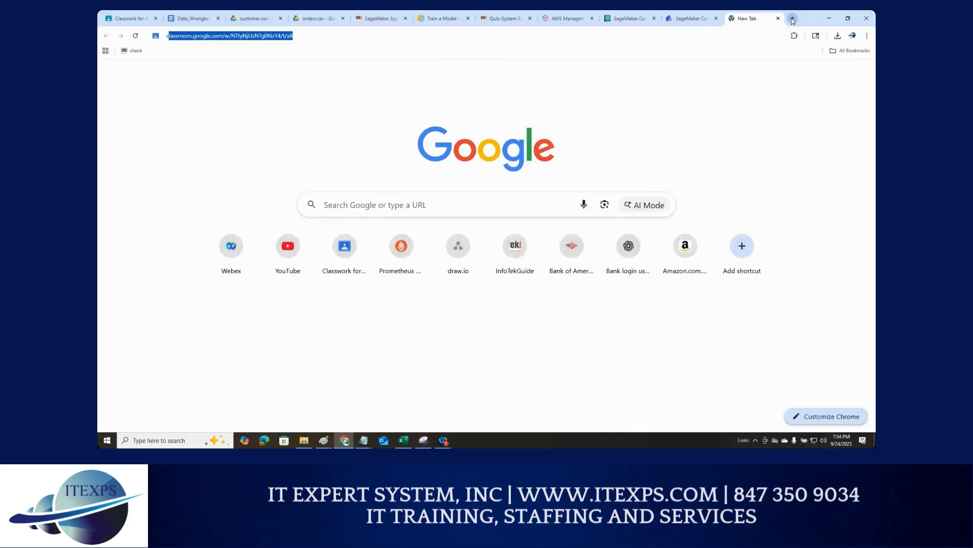
{"action": "type", "text": "chat"}
{"action": "key", "text": "Return"}
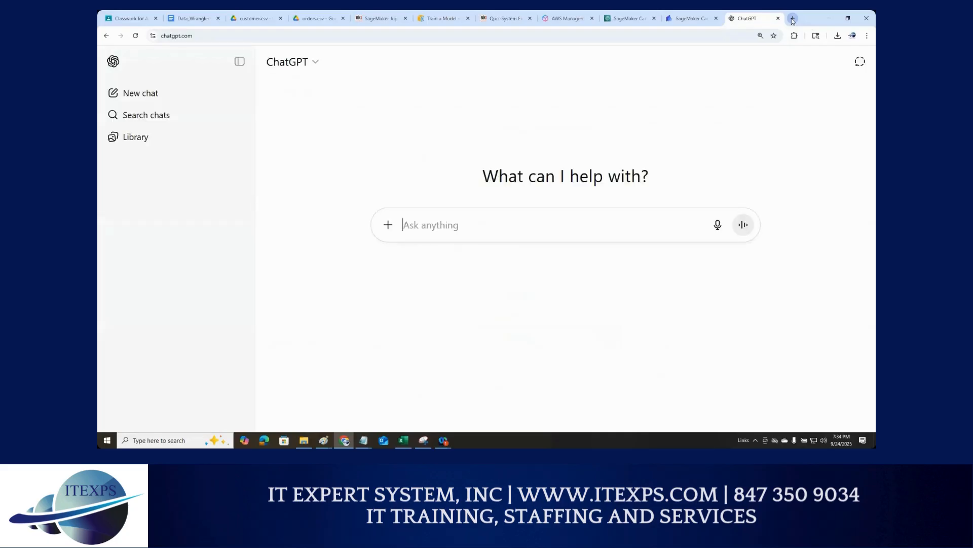
Send the prompt "I am in AWS data Wrangler I want to split one column string which has space seperattor into two columns, provide python program"
{"action": "type", "text": "I am in AWS data Wr"}
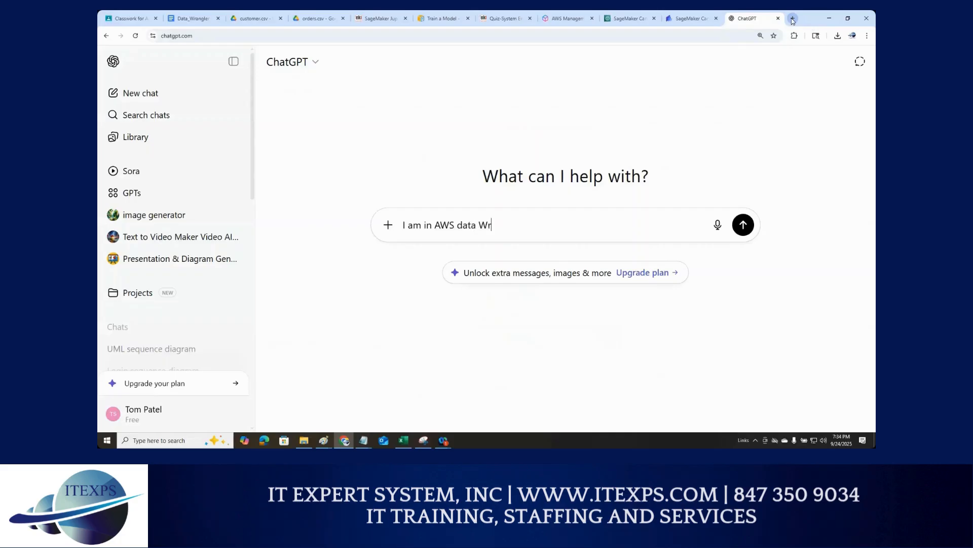
{"action": "type", "text": "angler I want to split "}
{"action": "type", "text": "col"}
{"action": "key", "text": "BackSpace"}
{"action": "key", "text": "BackSpace"}
{"action": "type", "text": "one "}
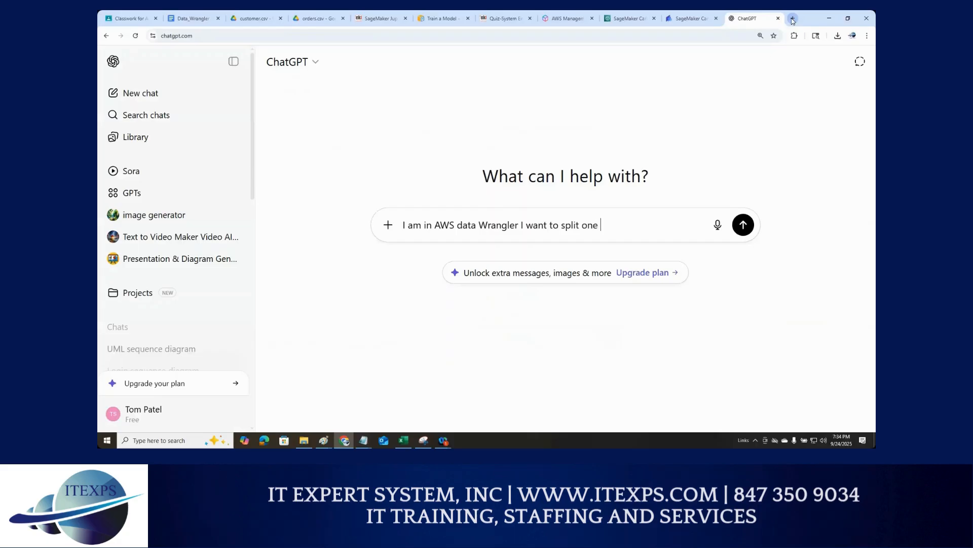
{"action": "type", "text": "column string which has space sep"}
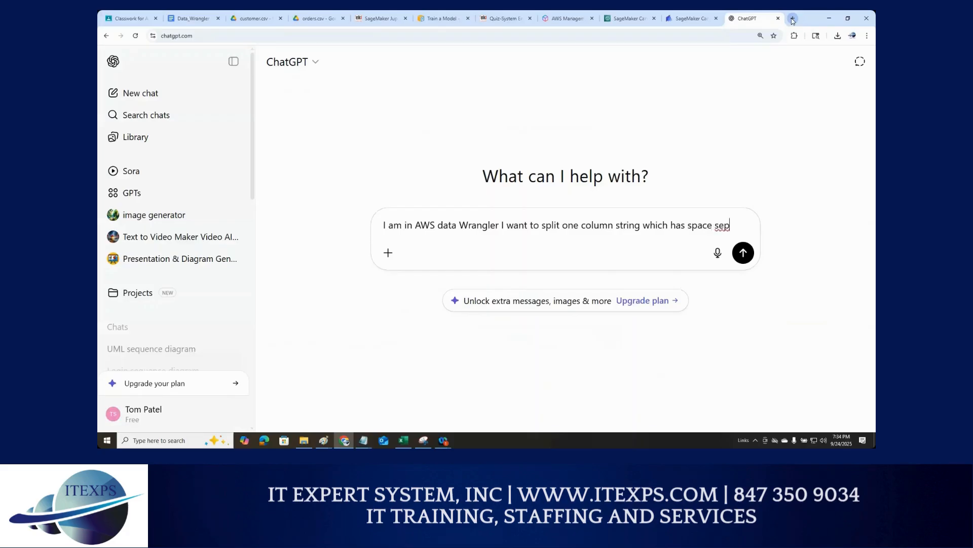
{"action": "type", "text": "eratto"}
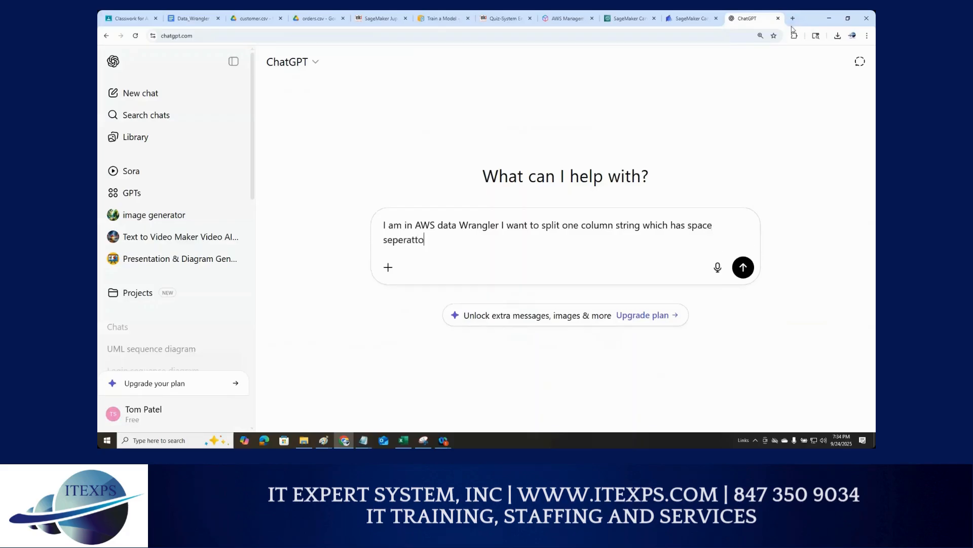
{"action": "type", "text": "r into two columns, pro"}
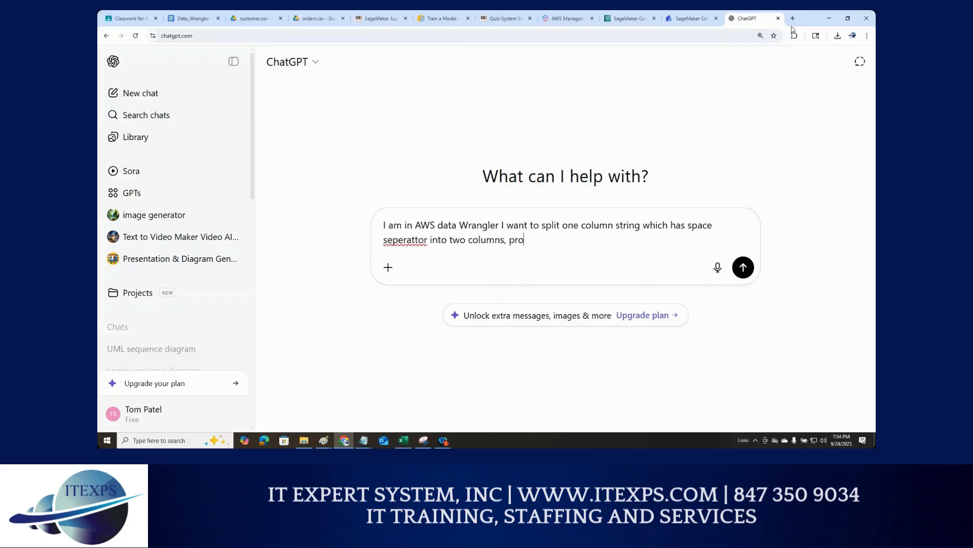
{"action": "type", "text": "vide python program"}
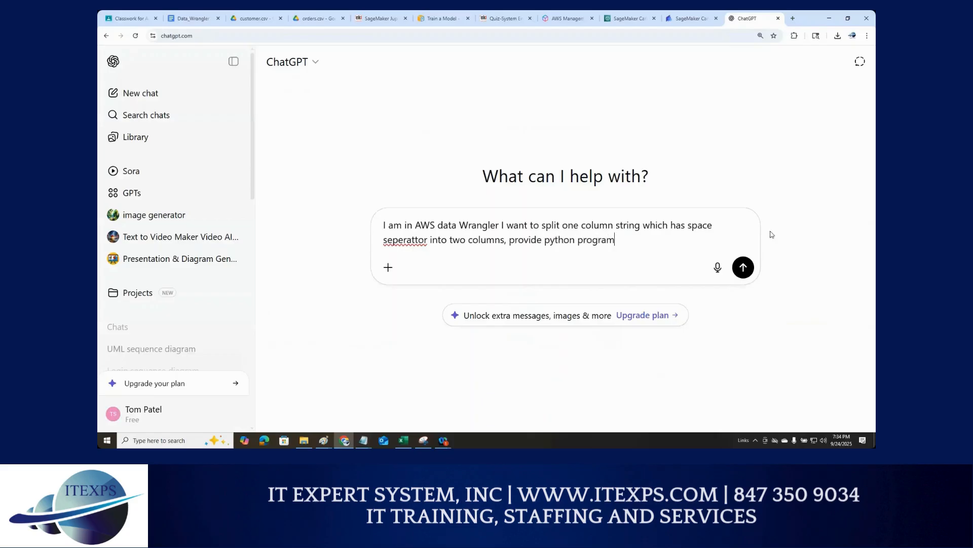
{"action": "left_click", "coordinate": [745, 265]}
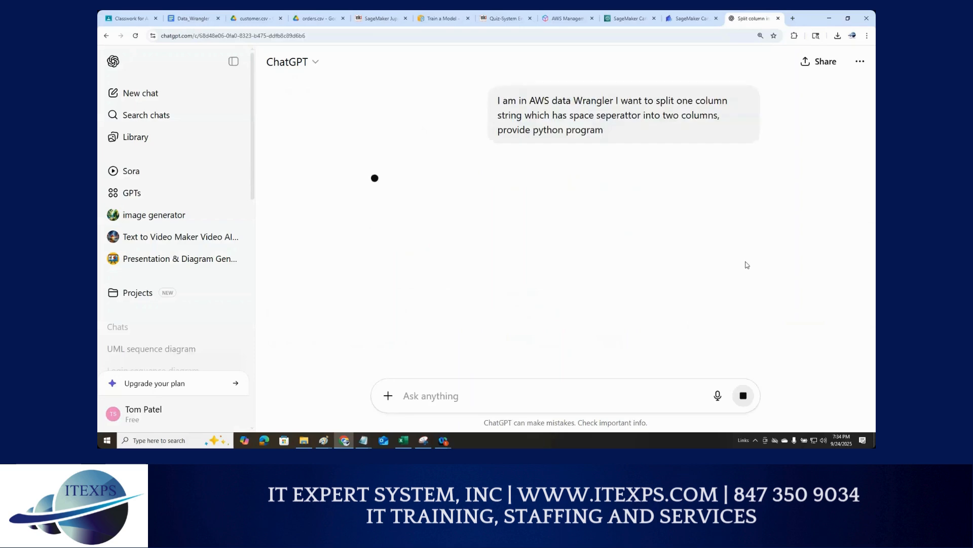
Read through ChatGPT's answer, including the pandas split example, its sample output and the S3 read and write variant
{"action": "scroll", "coordinate": [738, 239], "scroll_direction": "down", "scroll_amount": 3}
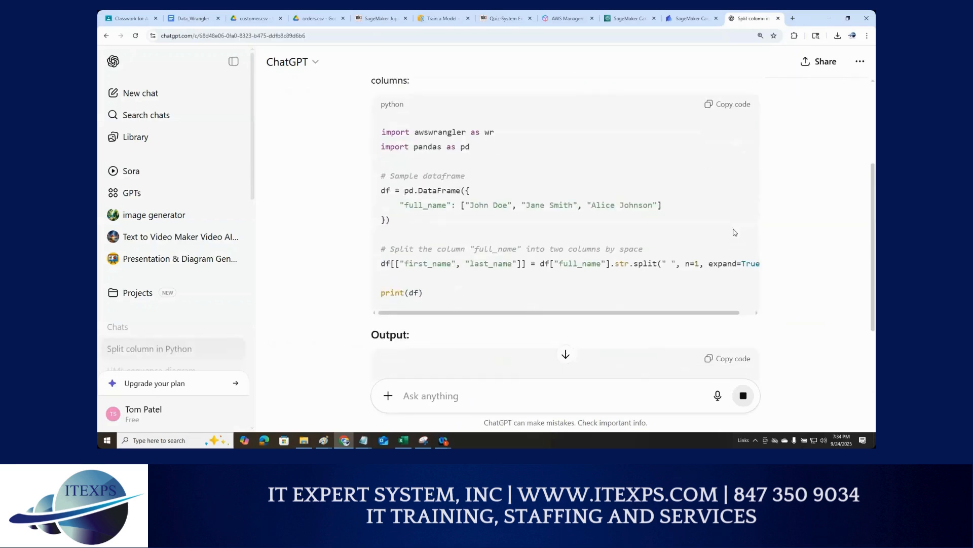
{"action": "scroll", "coordinate": [734, 232], "scroll_direction": "down", "scroll_amount": 1}
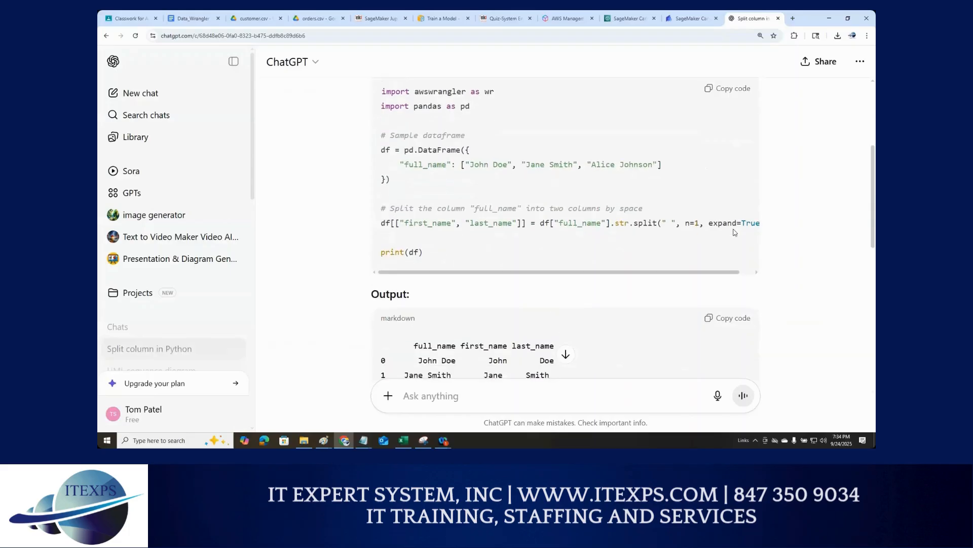
{"action": "scroll", "coordinate": [638, 231], "scroll_direction": "down", "scroll_amount": 3}
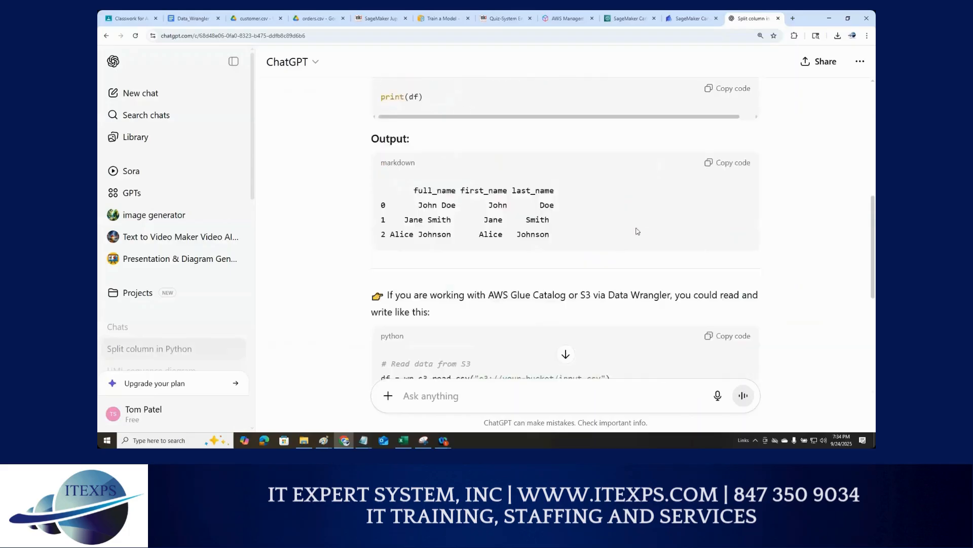
{"action": "scroll", "coordinate": [637, 231], "scroll_direction": "down", "scroll_amount": 4}
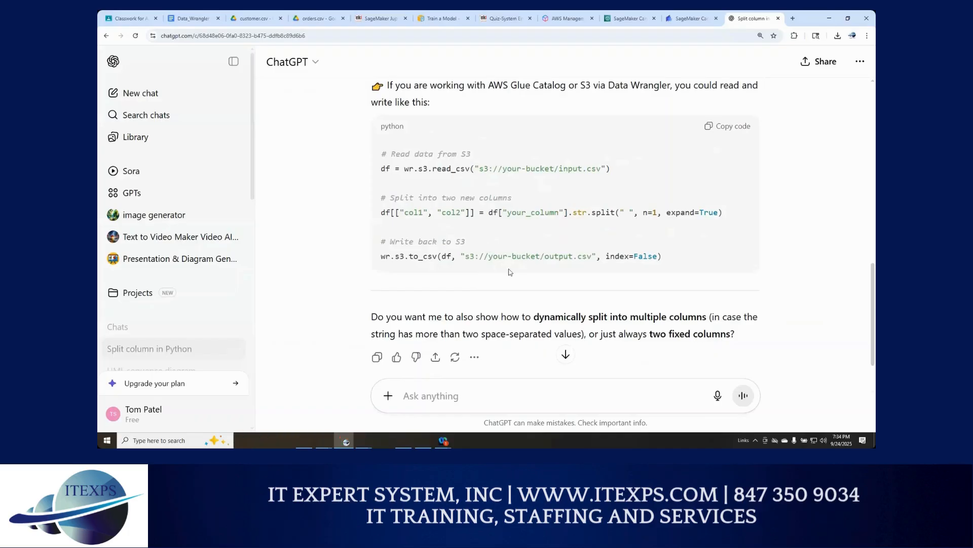
{"action": "scroll", "coordinate": [627, 264], "scroll_direction": "down", "scroll_amount": 1}
{"action": "scroll", "coordinate": [628, 264], "scroll_direction": "up", "scroll_amount": 10}
{"action": "scroll", "coordinate": [627, 264], "scroll_direction": "up", "scroll_amount": 1}
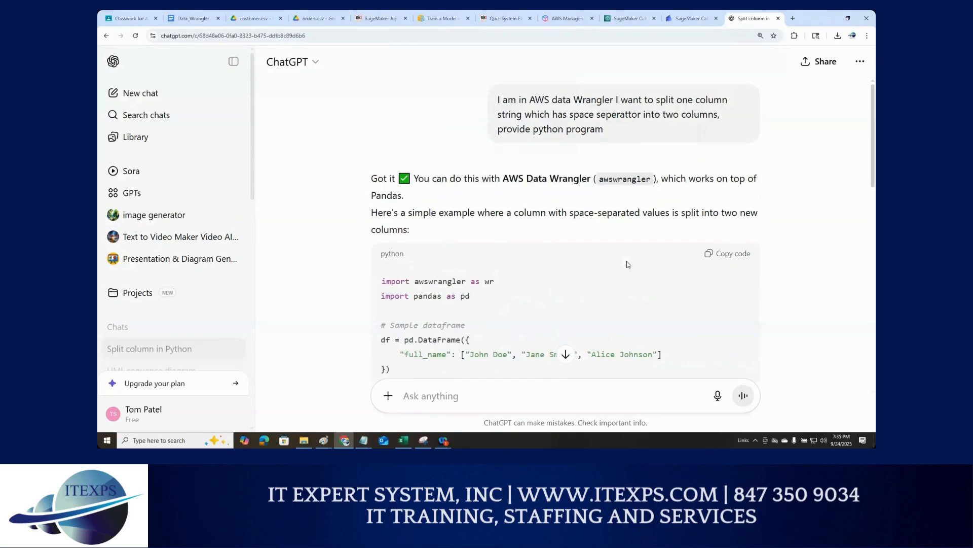
Copy the prompt already sent and paste it into the message box as a new draft
{"action": "left_click_drag", "start_coordinate": [613, 133], "coordinate": [492, 100]}
{"action": "key", "text": "ctrl+c"}
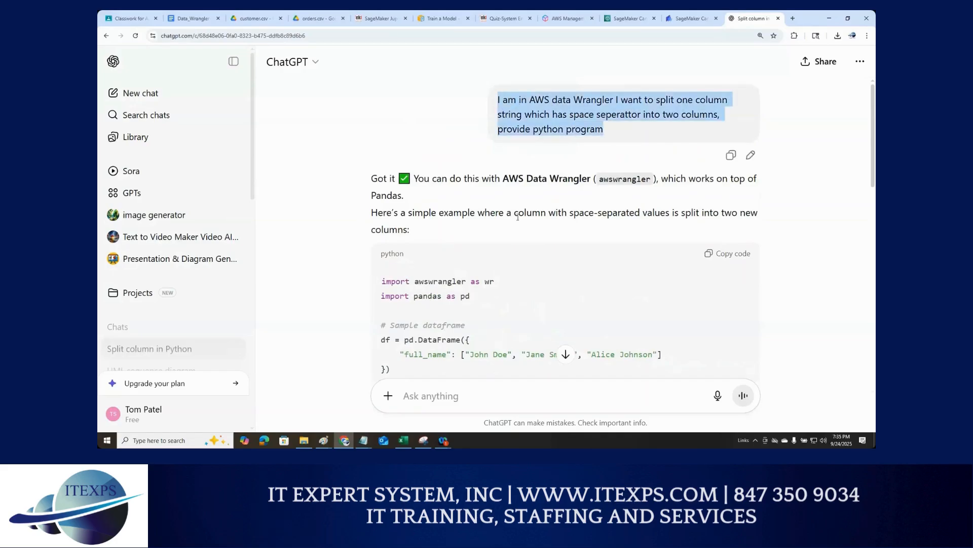
{"action": "left_click", "coordinate": [432, 395]}
{"action": "key", "text": "ctrl+v"}
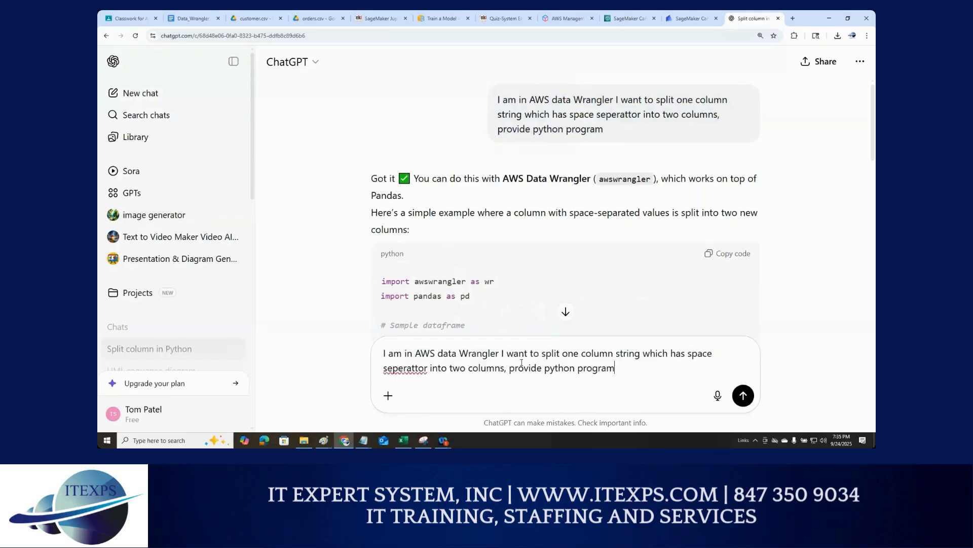
Reword the draft prompt to ask to split column ("name") values from string instead of one column string
{"action": "double_click", "coordinate": [567, 354]}
{"action": "key", "text": "BackSpace"}
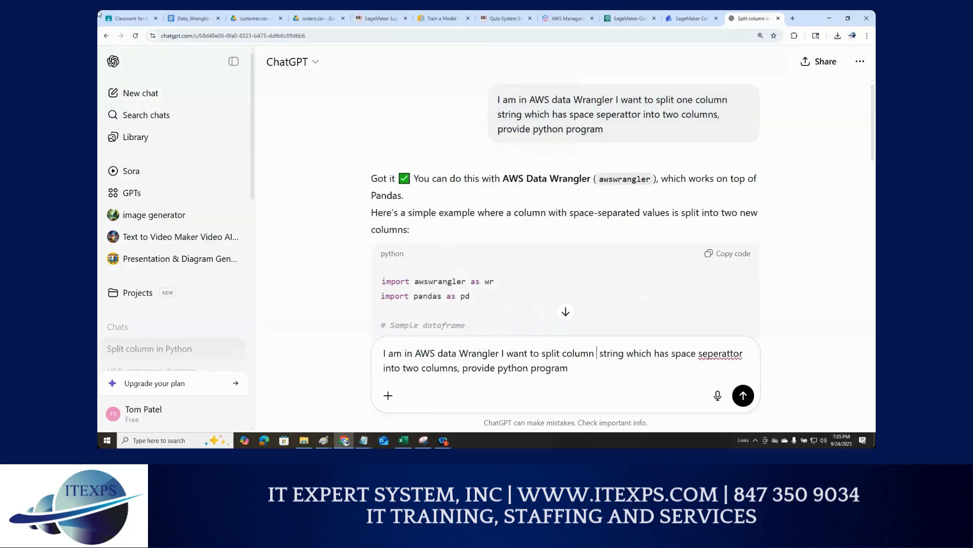
{"action": "type", "text": "name"}
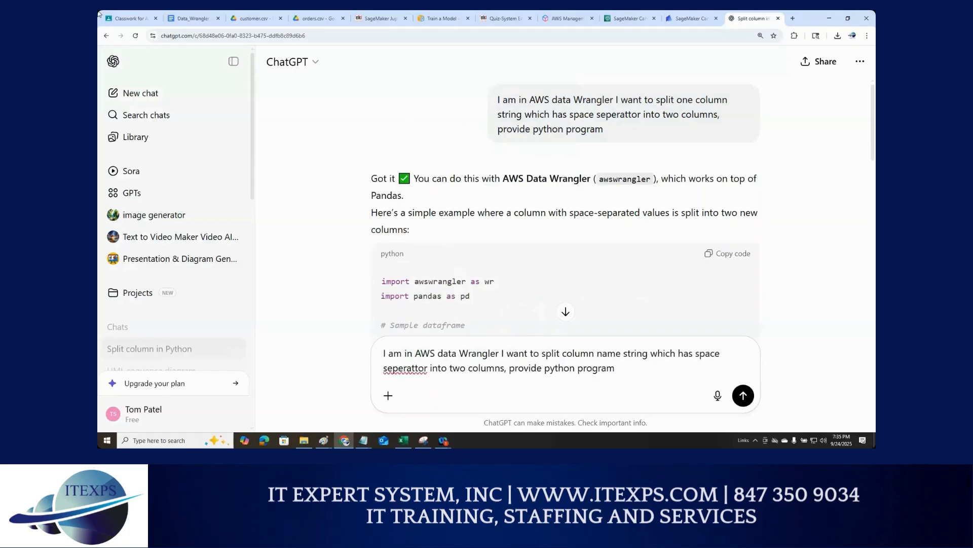
{"action": "key", "text": "BackSpace"}
{"action": "key", "text": "BackSpace"}
{"action": "key", "text": "BackSpace"}
{"action": "key", "text": "BackSpace"}
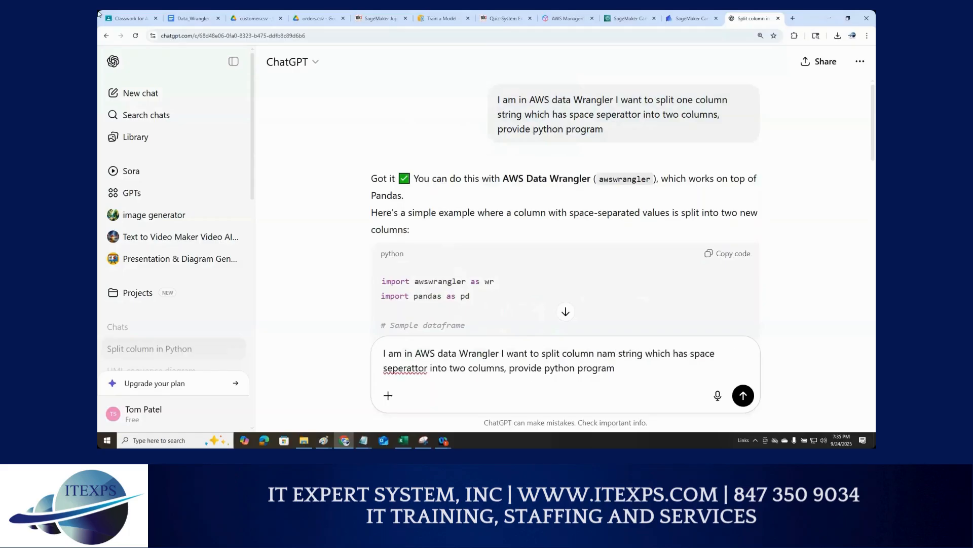
{"action": "type", "text": "(\"na"}
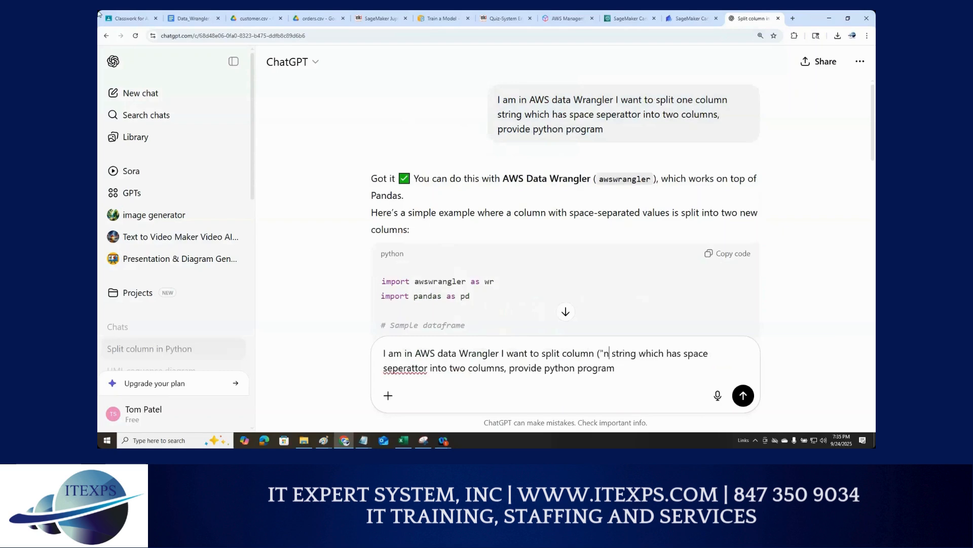
{"action": "type", "text": "me\""}
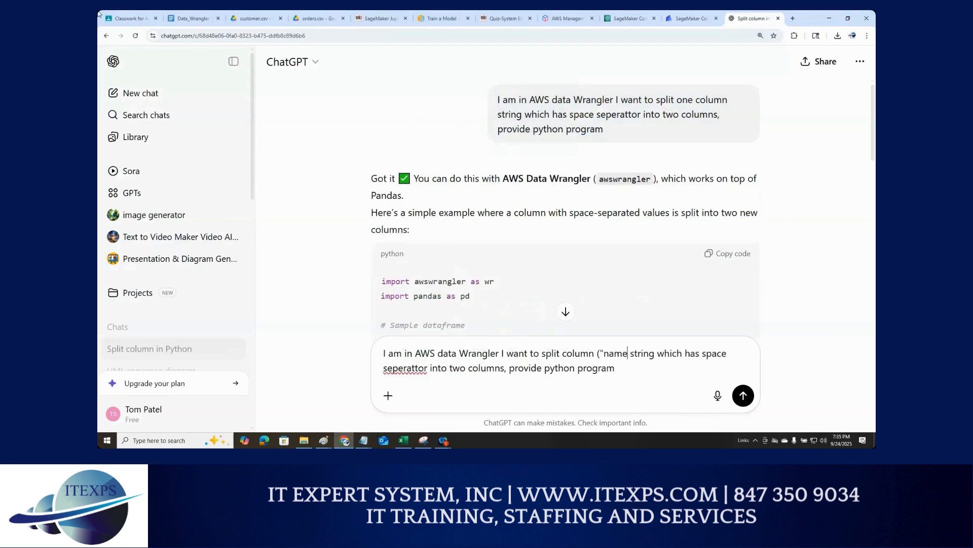
{"action": "type", "text": ") values"}
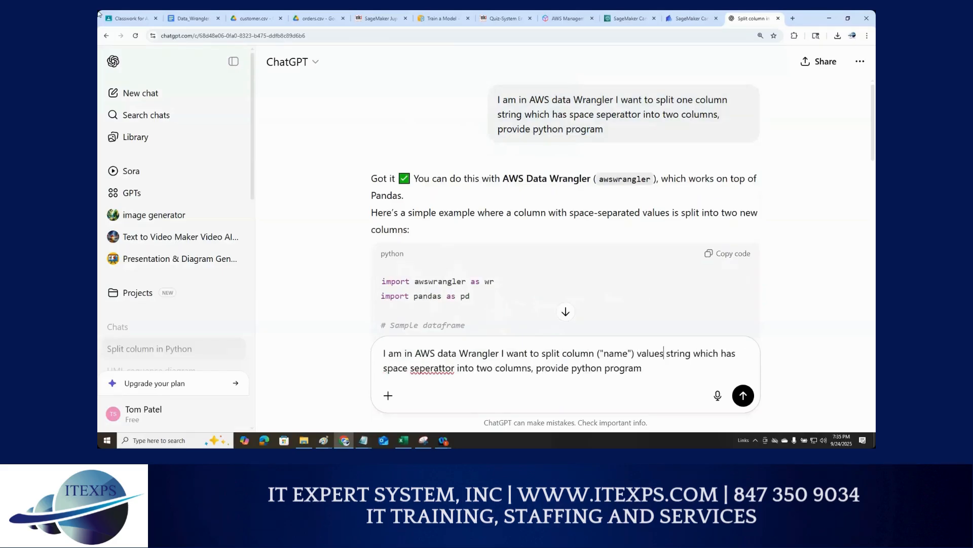
{"action": "type", "text": " from"}
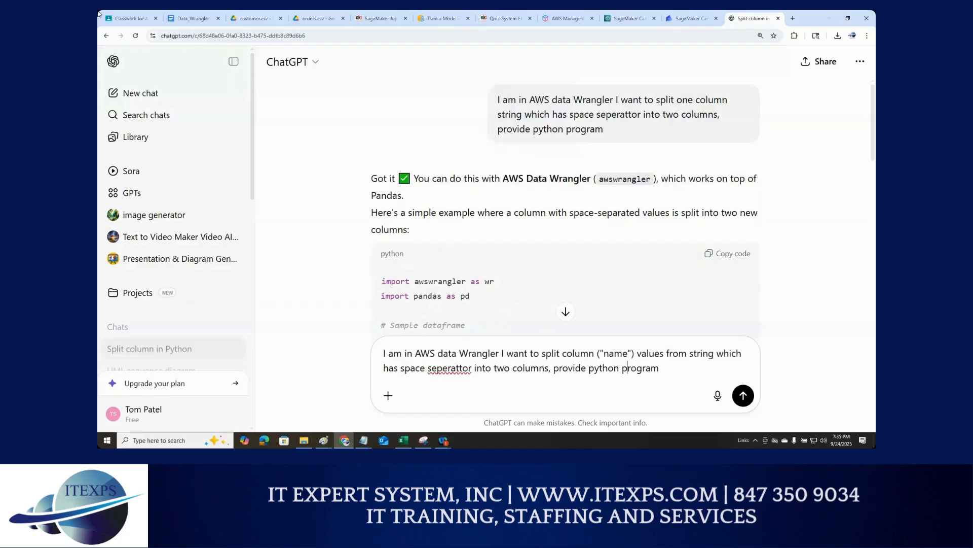
Change the requested language in the draft from python to "pyspark pandads" and send the prompt
{"action": "key", "text": "BackSpace"}
{"action": "key", "text": "BackSpace"}
{"action": "key", "text": "BackSpace"}
{"action": "key", "text": "BackSpace"}
{"action": "type", "text": "spark pandads"}
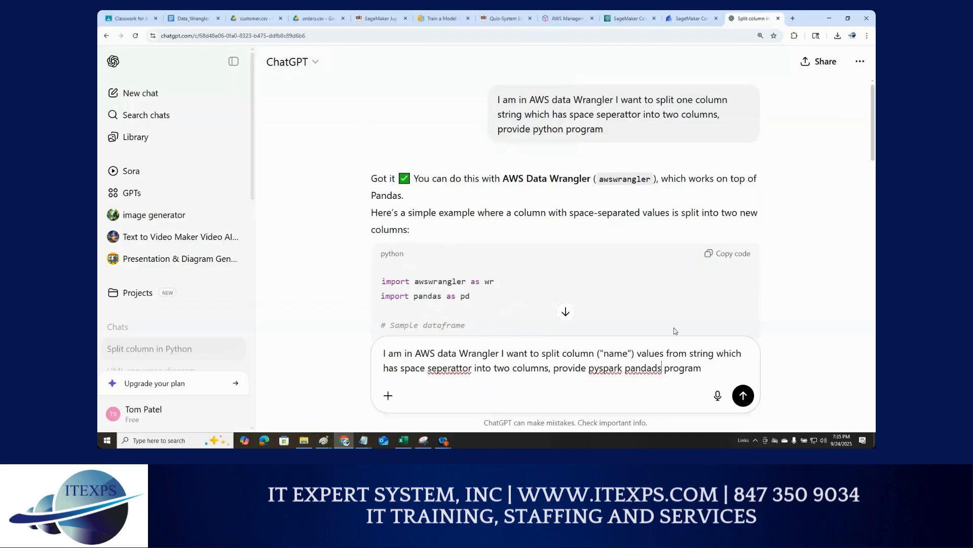
{"action": "left_click", "coordinate": [743, 396]}
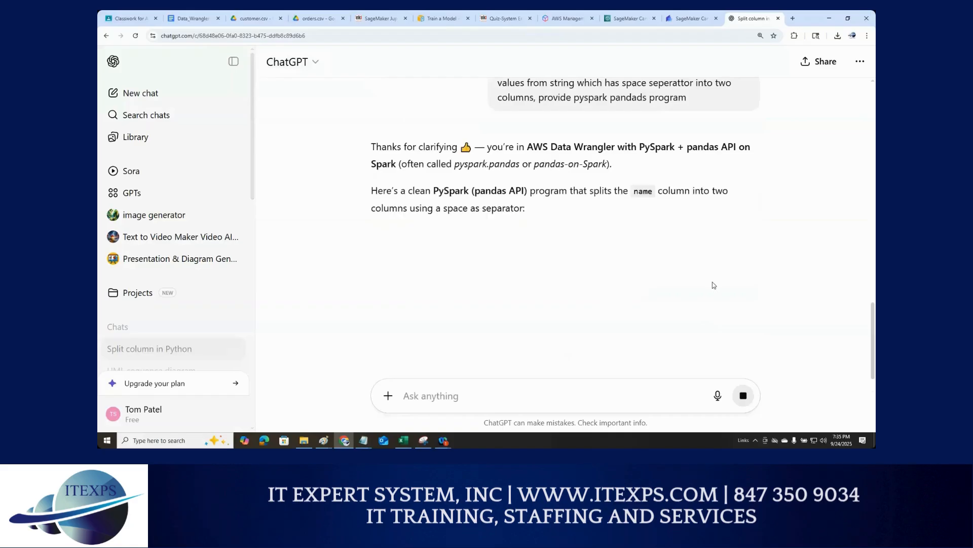
Review ChatGPT's PySpark pandas code, from the import and Spark session to the line splitting name into first_name and last_name
{"action": "scroll", "coordinate": [715, 285], "scroll_direction": "down", "scroll_amount": 3}
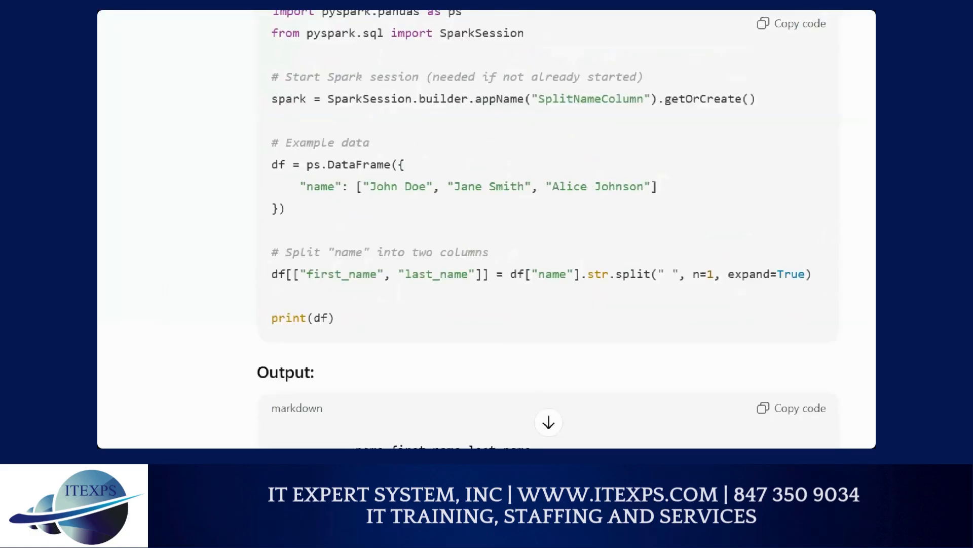
{"action": "left_click_drag", "start_coordinate": [393, 78], "coordinate": [478, 77]}
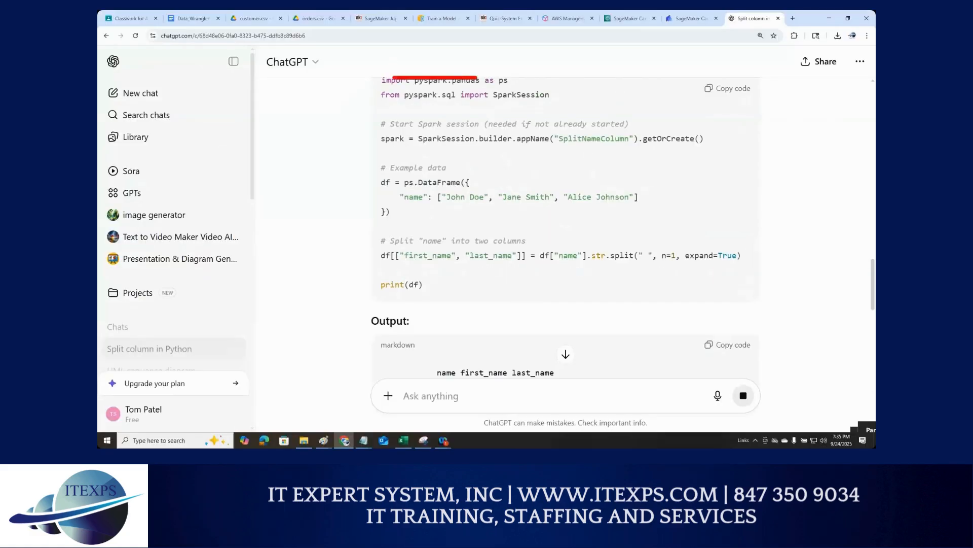
{"action": "left_click_drag", "start_coordinate": [420, 149], "coordinate": [555, 146]}
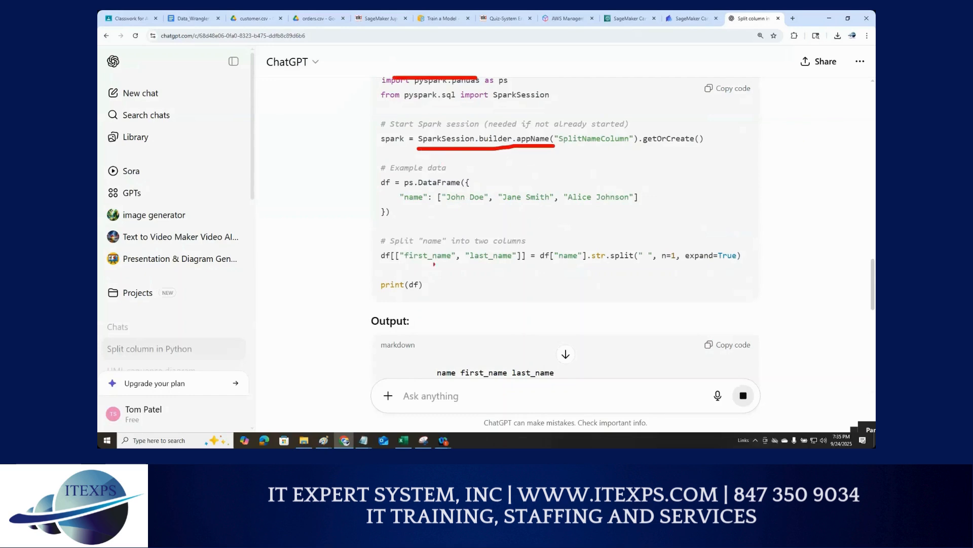
{"action": "left_click_drag", "start_coordinate": [412, 264], "coordinate": [453, 264]}
{"action": "left_click_drag", "start_coordinate": [378, 72], "coordinate": [375, 273]}
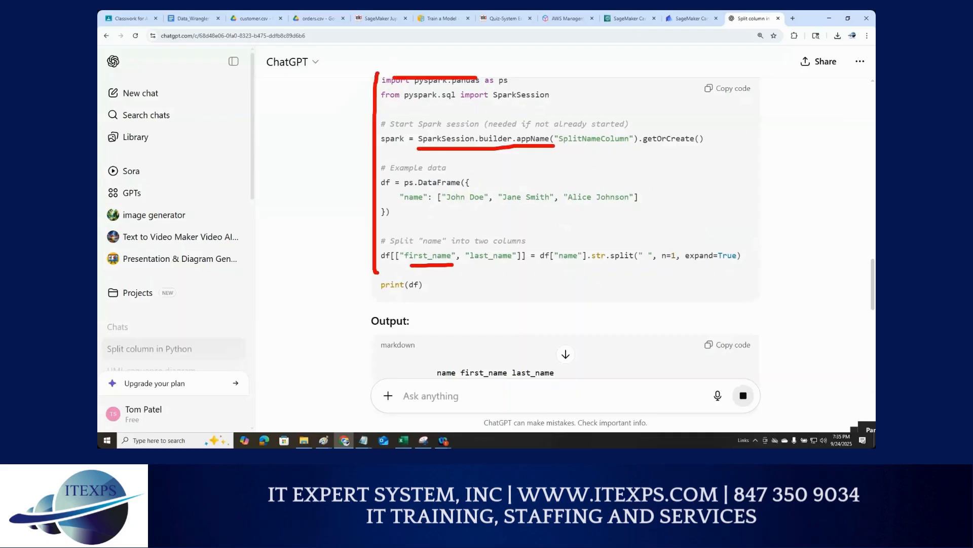
{"action": "key", "text": "Escape"}
Switch back to SageMaker Canvas and add the custom PySpark split transform to the flow
{"action": "left_click", "coordinate": [690, 18]}
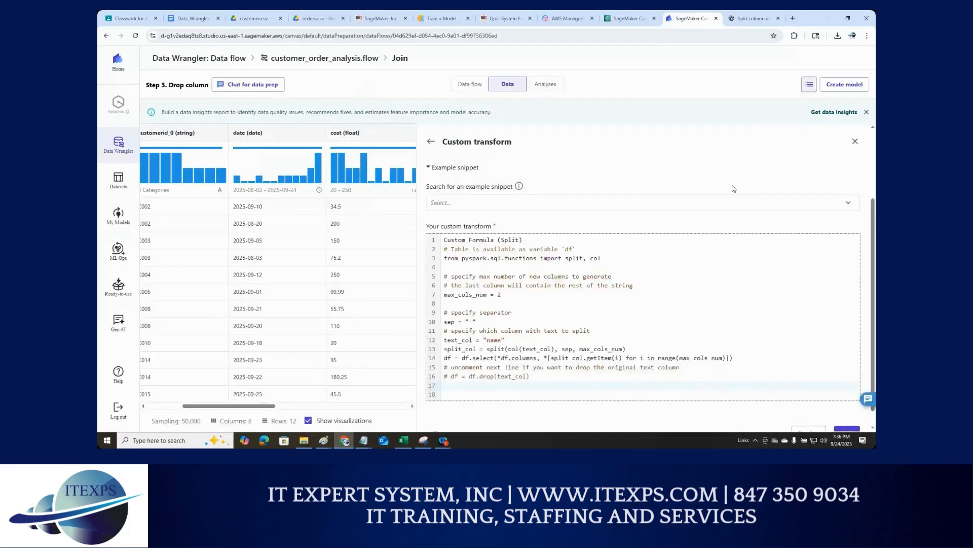
{"action": "key", "text": "ctrl+minus"}
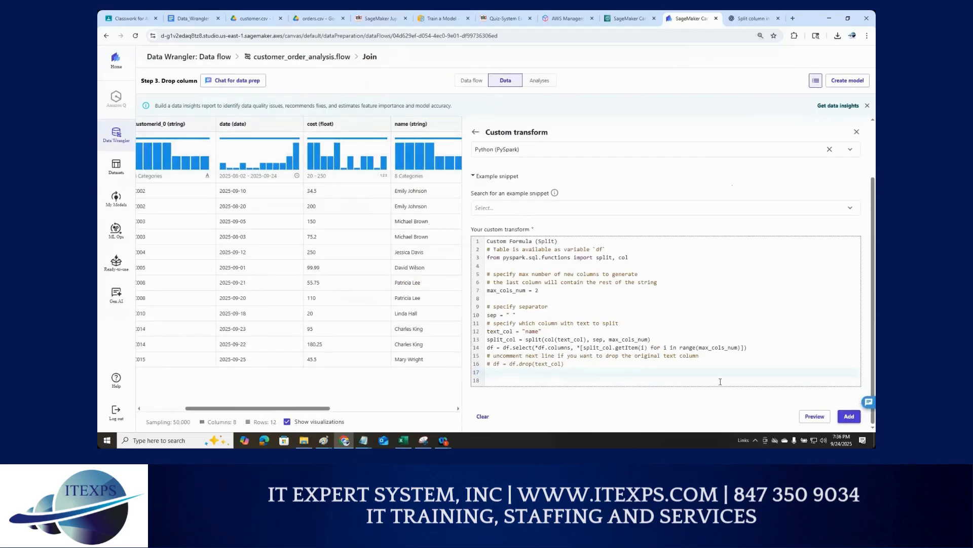
{"action": "left_click", "coordinate": [845, 417]}
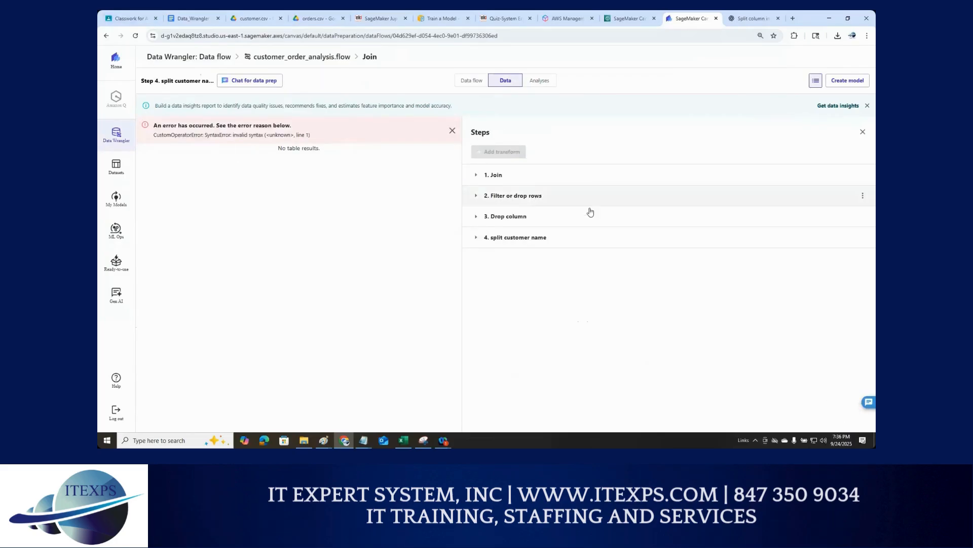
Remove the "Custom Formula (Split)" line from the split customer name step's code, update the step and check the resulting columns
{"action": "left_click", "coordinate": [489, 245]}
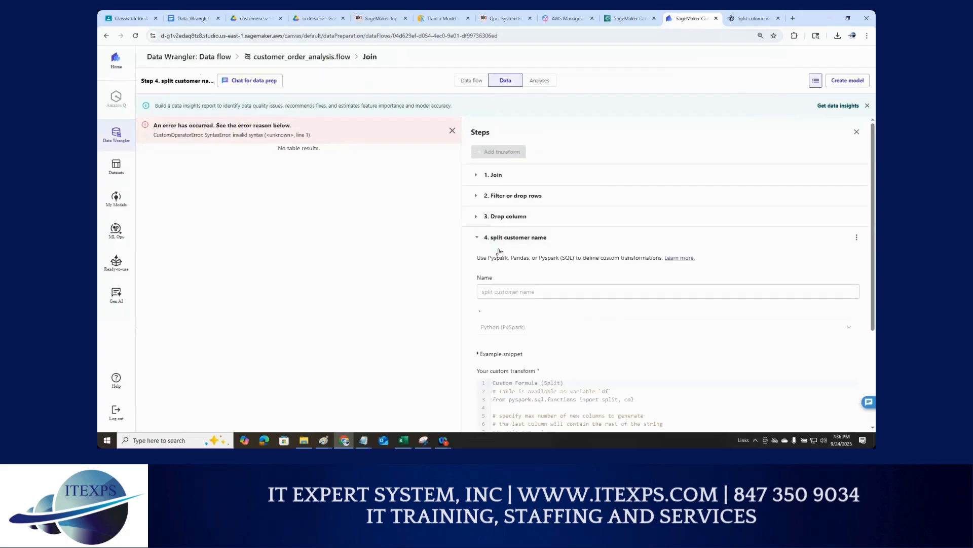
{"action": "left_click_drag", "start_coordinate": [578, 381], "coordinate": [483, 380]}
{"action": "key", "text": "BackSpace"}
{"action": "scroll", "coordinate": [750, 342], "scroll_direction": "down", "scroll_amount": 3}
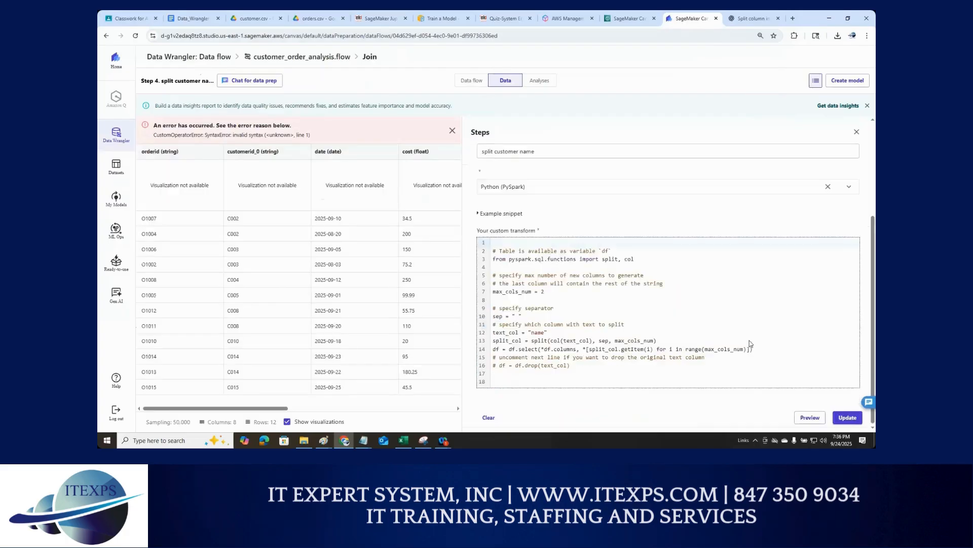
{"action": "left_click", "coordinate": [845, 417]}
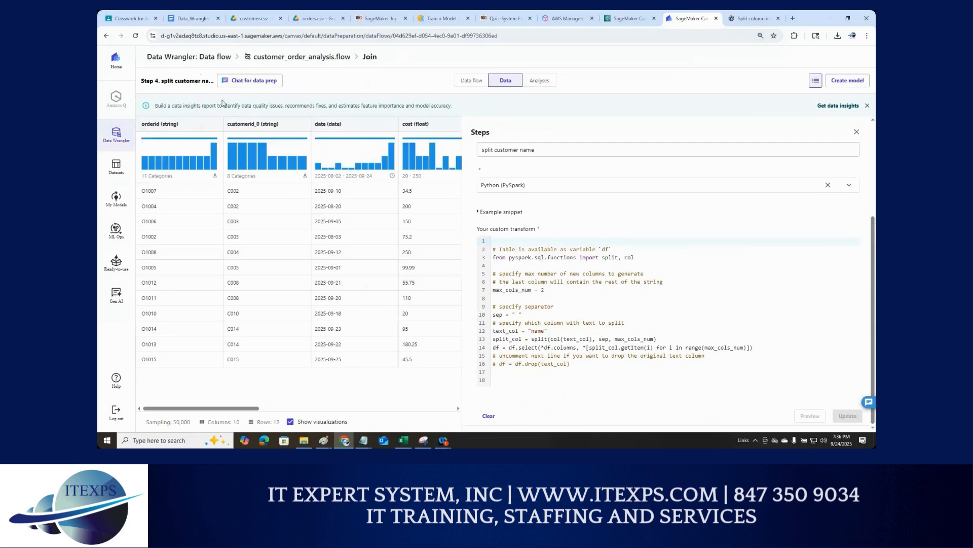
{"action": "left_click_drag", "start_coordinate": [255, 412], "coordinate": [469, 415]}
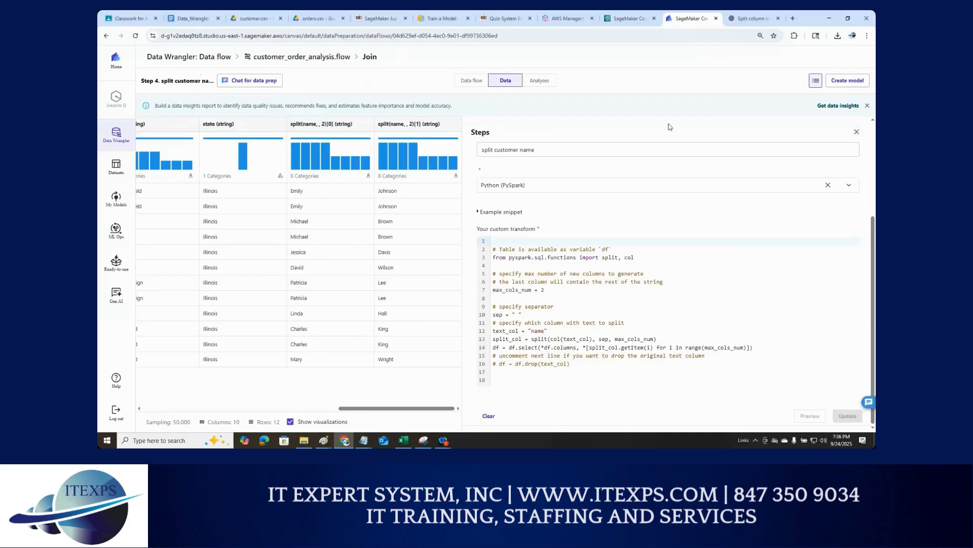
Return to the data flow diagram and line up the Filter or drop rows, Drop column and split customer name nodes closely after the Join
{"action": "left_click", "coordinate": [471, 85]}
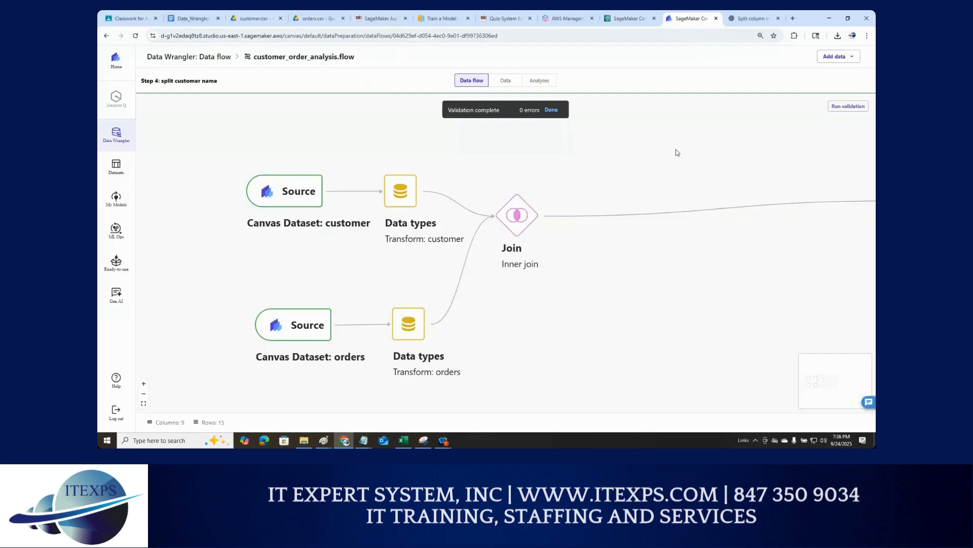
{"action": "mouse_move", "coordinate": [136, 401]}
{"action": "left_mouse_down"}
{"action": "mouse_move", "coordinate": [150, 400]}
{"action": "mouse_move", "coordinate": [150, 409]}
{"action": "mouse_move", "coordinate": [135, 403]}
{"action": "left_mouse_up"}
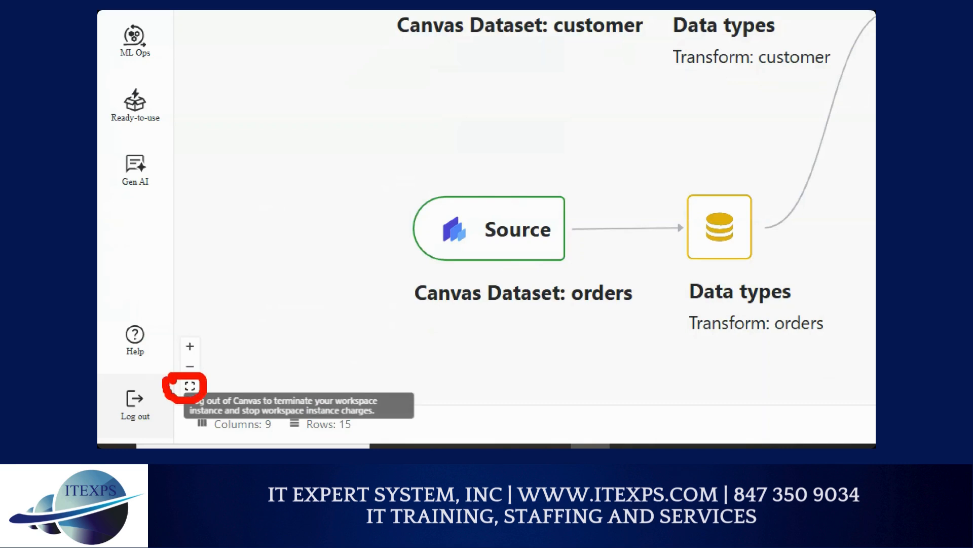
{"action": "left_click", "coordinate": [190, 386]}
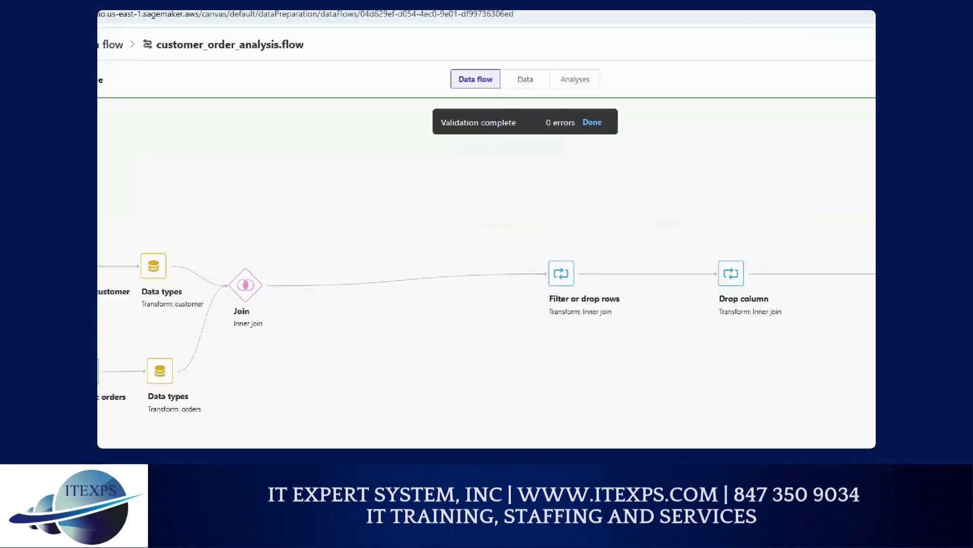
{"action": "mouse_move", "coordinate": [446, 77]}
{"action": "left_mouse_down"}
{"action": "mouse_move", "coordinate": [474, 68]}
{"action": "mouse_move", "coordinate": [461, 51]}
{"action": "left_mouse_up"}
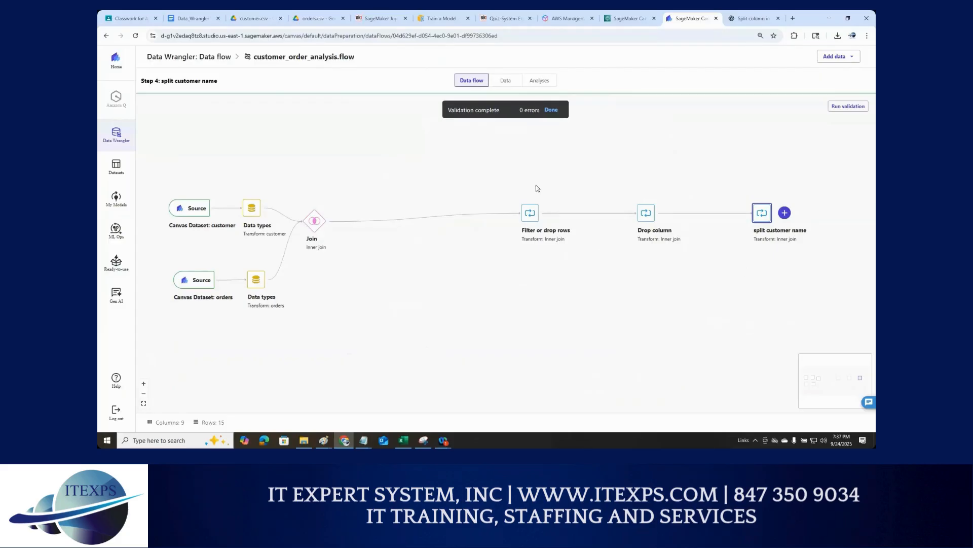
{"action": "left_click_drag", "start_coordinate": [527, 213], "coordinate": [384, 225]}
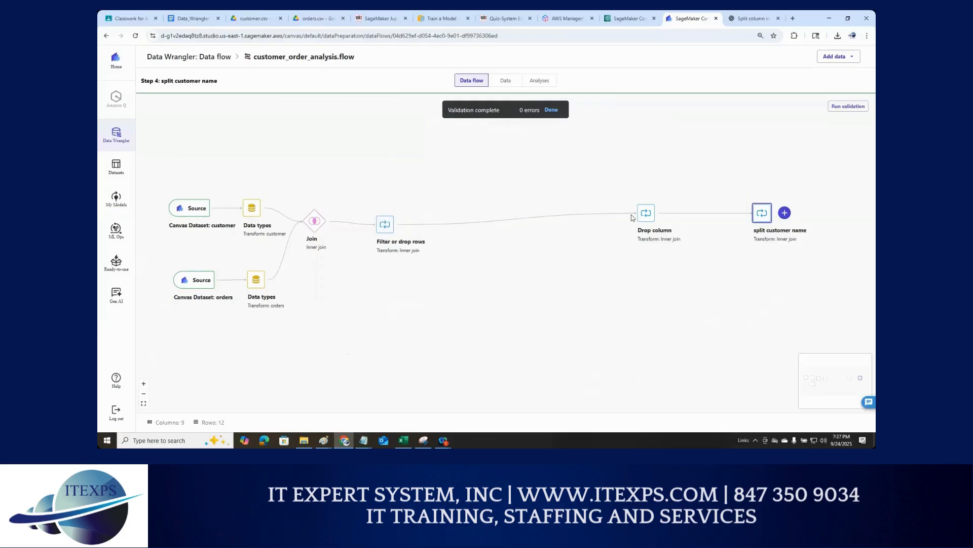
{"action": "left_click_drag", "start_coordinate": [645, 213], "coordinate": [466, 223]}
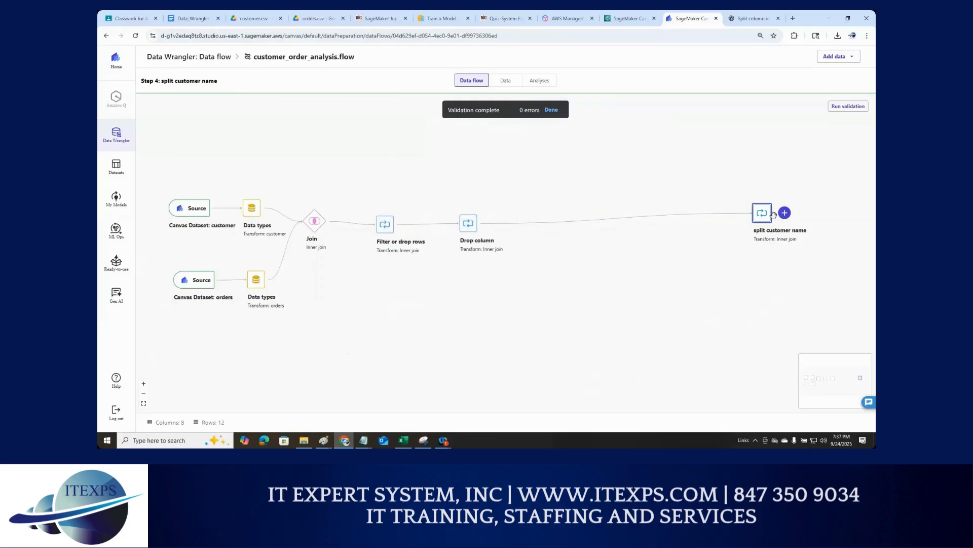
{"action": "left_click_drag", "start_coordinate": [762, 213], "coordinate": [539, 229]}
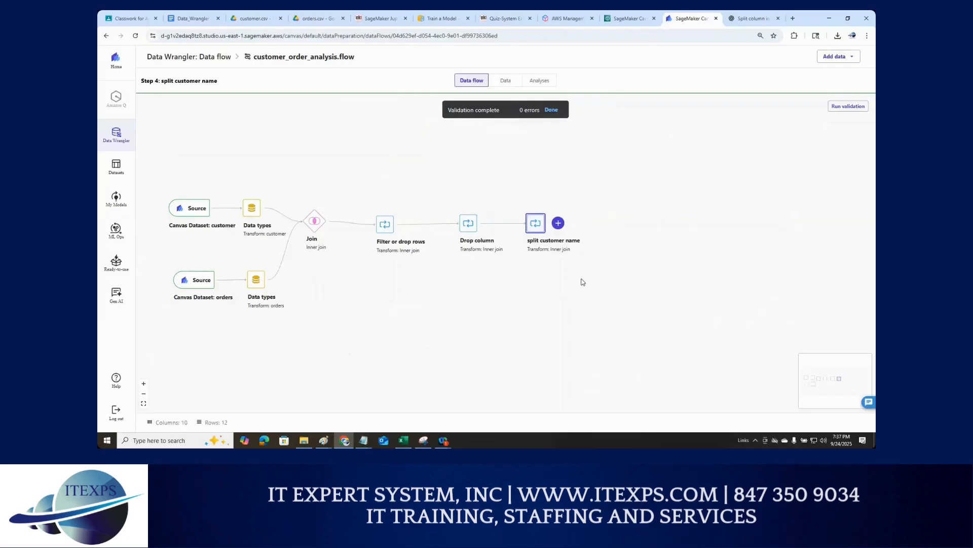
Open the transform steps from the split customer name node and bring the split name columns into view
{"action": "left_click", "coordinate": [558, 223]}
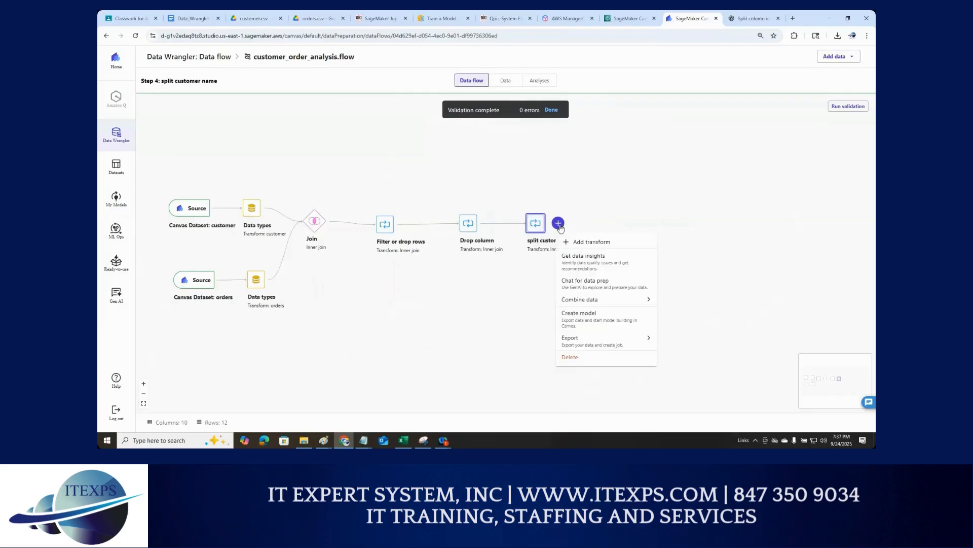
{"action": "left_click", "coordinate": [584, 243]}
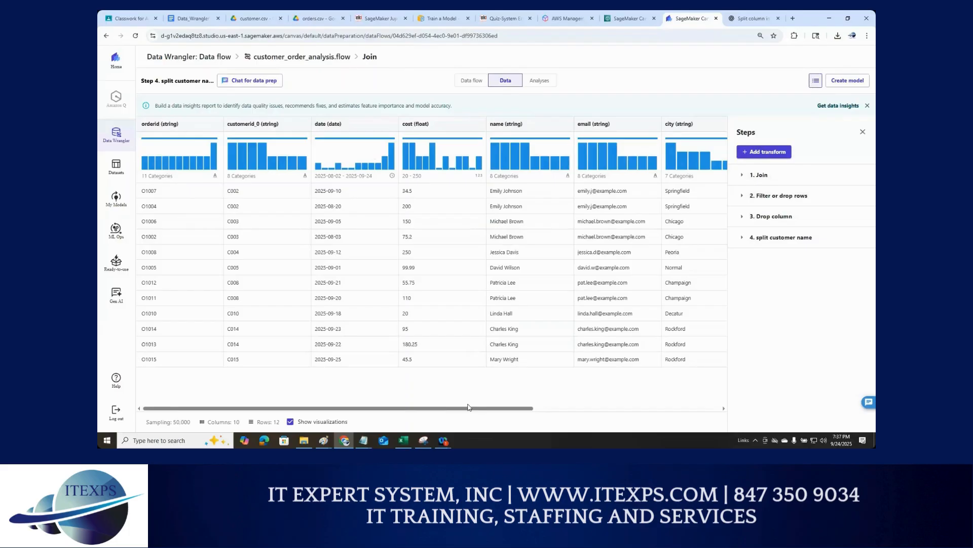
{"action": "left_click", "coordinate": [592, 406]}
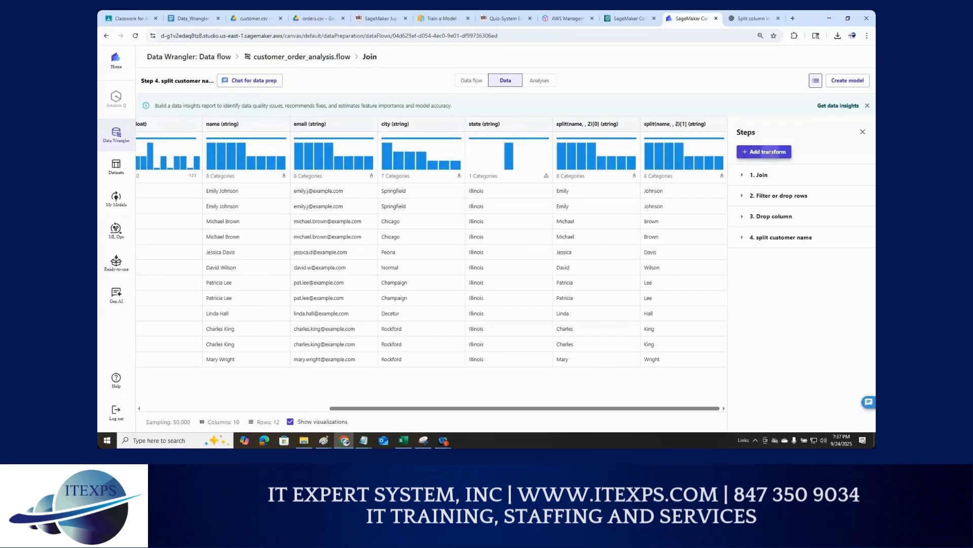
Start a Rename column transform that gives the split(name, , 2)[0] column the new name first
{"action": "left_click", "coordinate": [771, 152]}
{"action": "type", "text": "rename"}
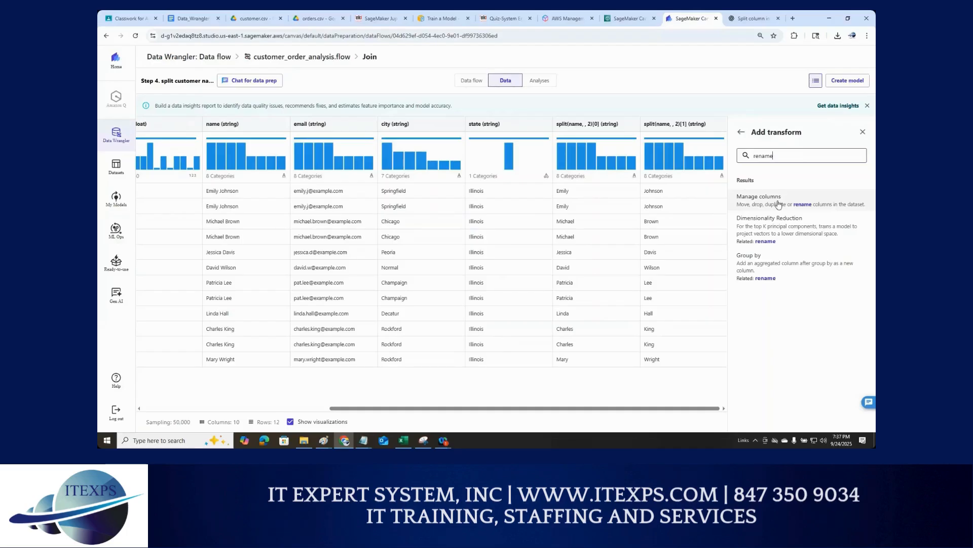
{"action": "left_click", "coordinate": [779, 205]}
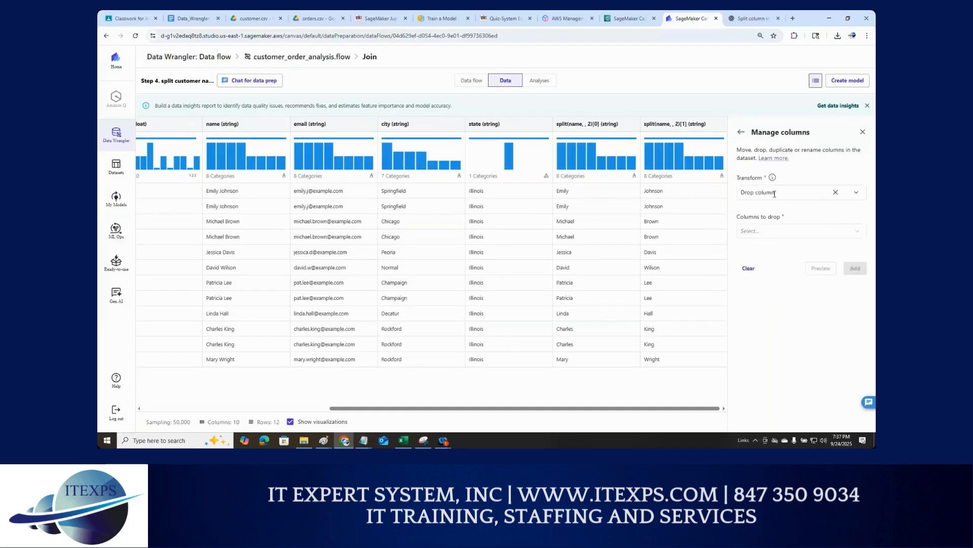
{"action": "left_click", "coordinate": [774, 194]}
{"action": "left_click", "coordinate": [772, 239]}
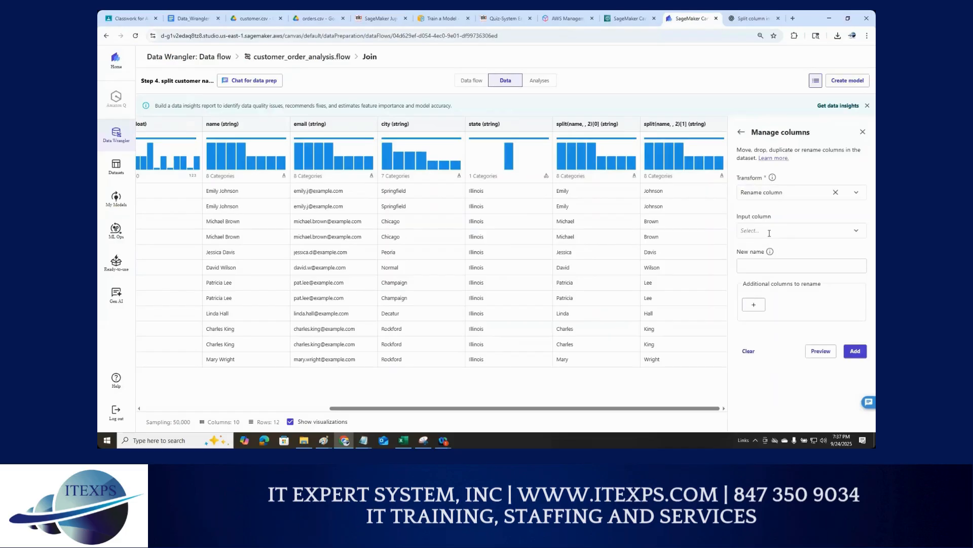
{"action": "left_click", "coordinate": [769, 233]}
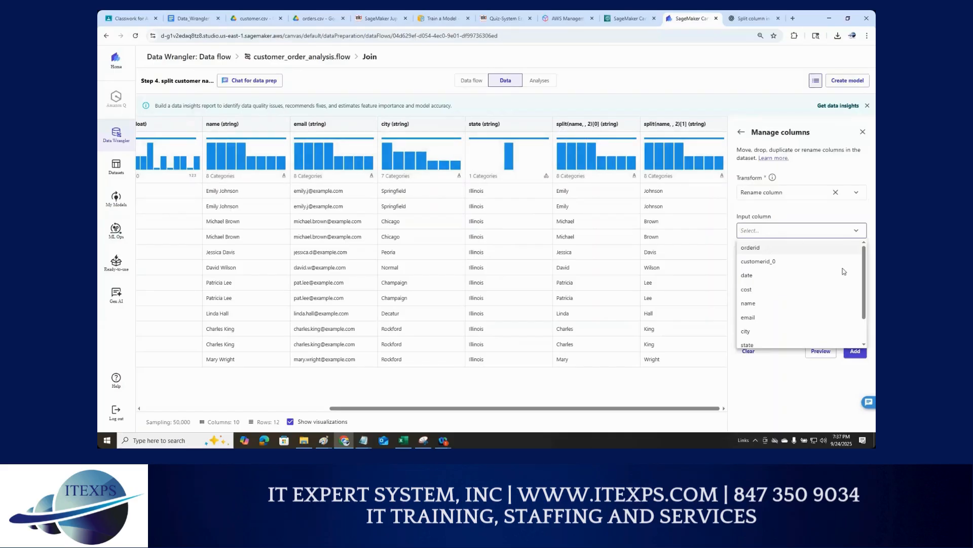
{"action": "scroll", "coordinate": [826, 315], "scroll_direction": "down", "scroll_amount": 1}
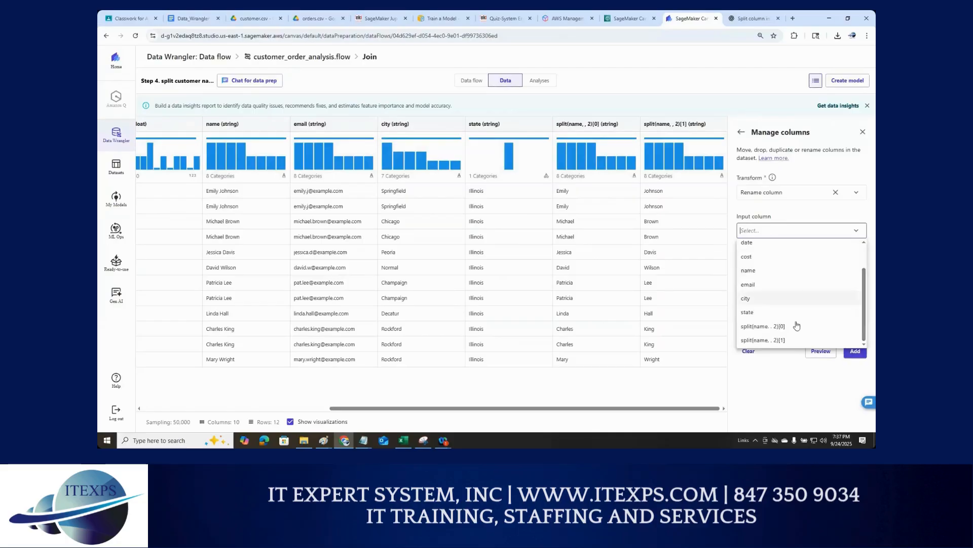
{"action": "left_click", "coordinate": [780, 328]}
{"action": "left_click", "coordinate": [762, 267]}
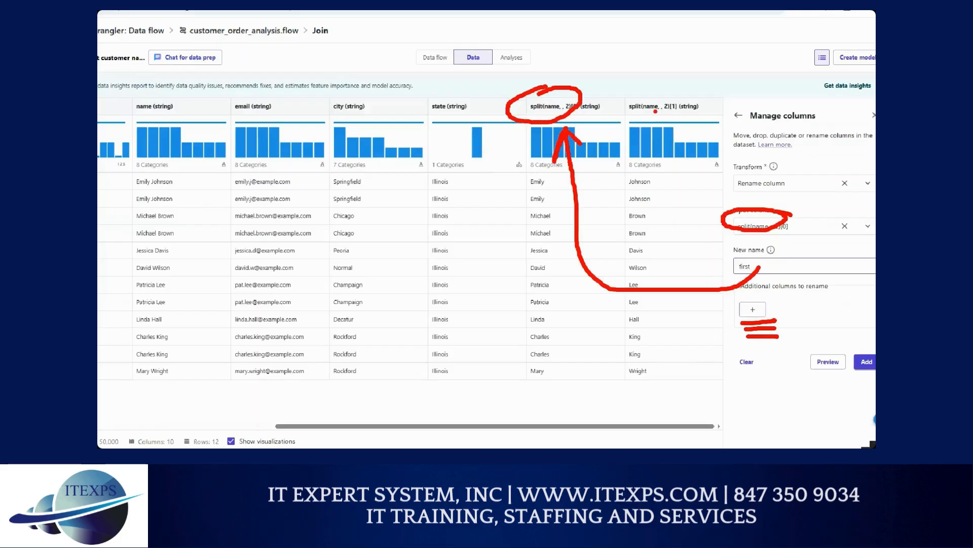
Add a second column to the rename transform, giving split(name, , 2)[1] the new name last
{"action": "left_click", "coordinate": [753, 309]}
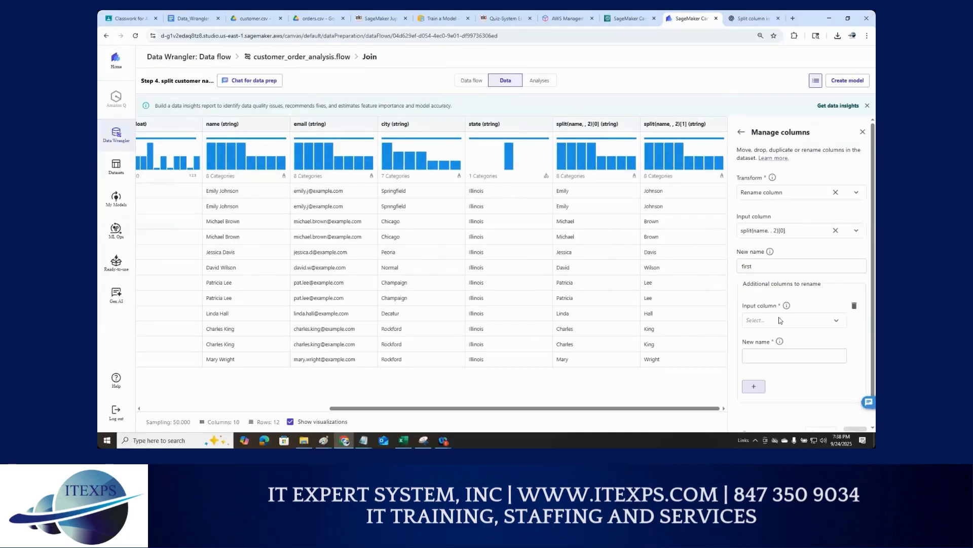
{"action": "left_click", "coordinate": [776, 322]}
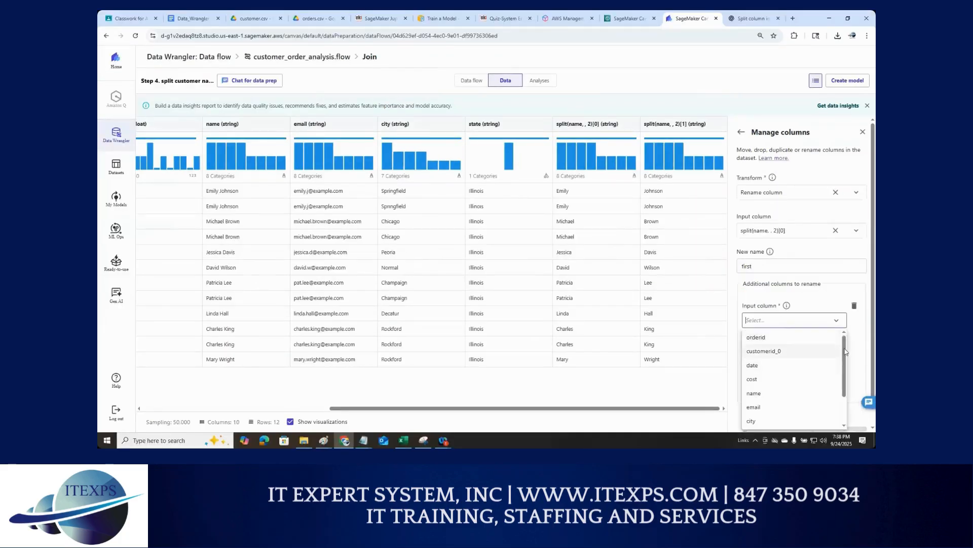
{"action": "left_click_drag", "start_coordinate": [843, 393], "coordinate": [843, 413]}
{"action": "left_click", "coordinate": [785, 420]}
{"action": "left_click", "coordinate": [774, 357]}
{"action": "type", "text": "last"}
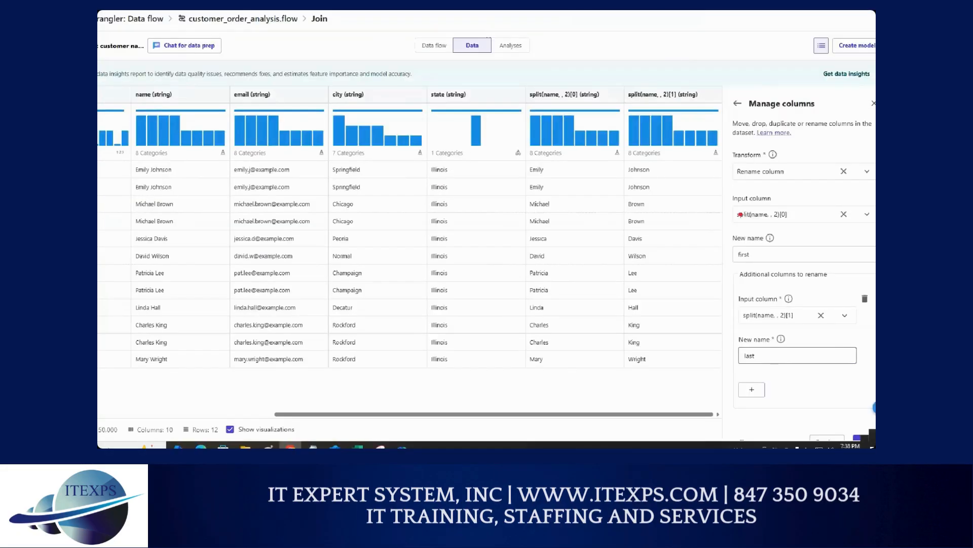
{"action": "mouse_move", "coordinate": [750, 160]}
{"action": "left_mouse_down"}
{"action": "mouse_move", "coordinate": [741, 162]}
{"action": "mouse_move", "coordinate": [748, 189]}
{"action": "mouse_move", "coordinate": [764, 157]}
{"action": "left_mouse_up"}
{"action": "mouse_move", "coordinate": [741, 213]}
{"action": "left_mouse_down"}
{"action": "mouse_move", "coordinate": [571, 163]}
{"action": "mouse_move", "coordinate": [551, 110]}
{"action": "left_mouse_up"}
{"action": "left_click_drag", "start_coordinate": [734, 315], "coordinate": [633, 108]}
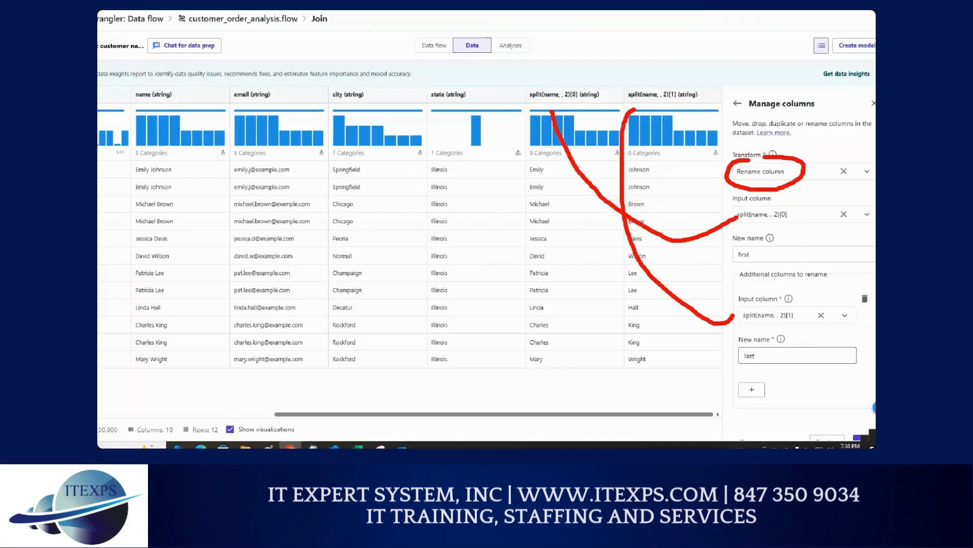
{"action": "mouse_move", "coordinate": [758, 249]}
{"action": "left_mouse_down"}
{"action": "mouse_move", "coordinate": [781, 233]}
{"action": "mouse_move", "coordinate": [780, 270]}
{"action": "left_mouse_up"}
{"action": "left_click_drag", "start_coordinate": [768, 269], "coordinate": [794, 268]}
{"action": "mouse_move", "coordinate": [783, 342]}
{"action": "left_mouse_down"}
{"action": "mouse_move", "coordinate": [793, 337]}
{"action": "mouse_move", "coordinate": [787, 364]}
{"action": "mouse_move", "coordinate": [813, 368]}
{"action": "left_mouse_up"}
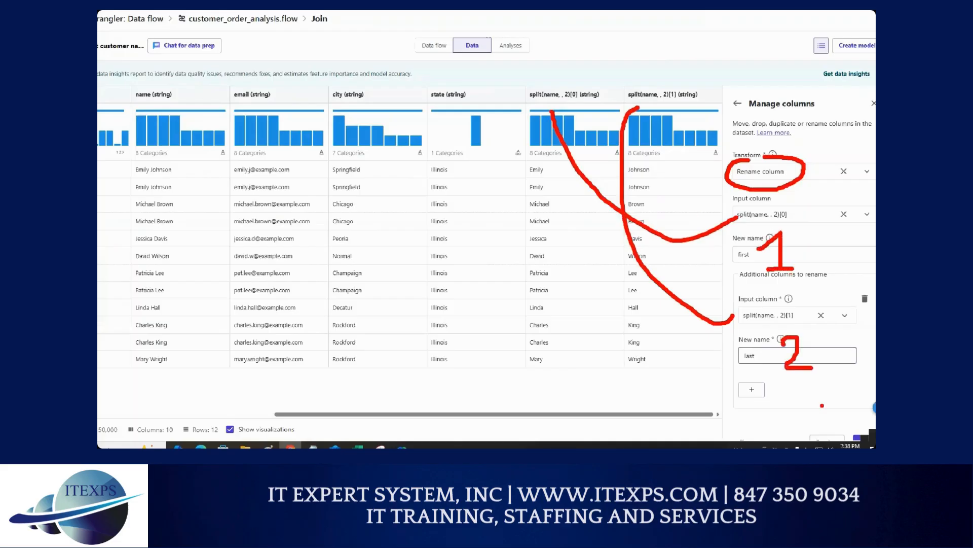
{"action": "key", "text": "Escape"}
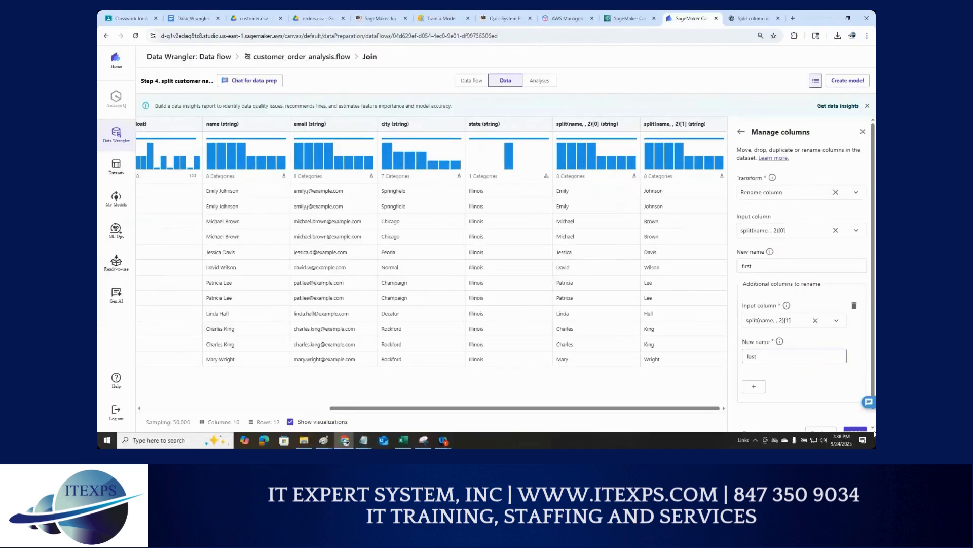
Add the Rename column transform to the flow and bring the first and last columns into view
{"action": "left_click", "coordinate": [853, 427]}
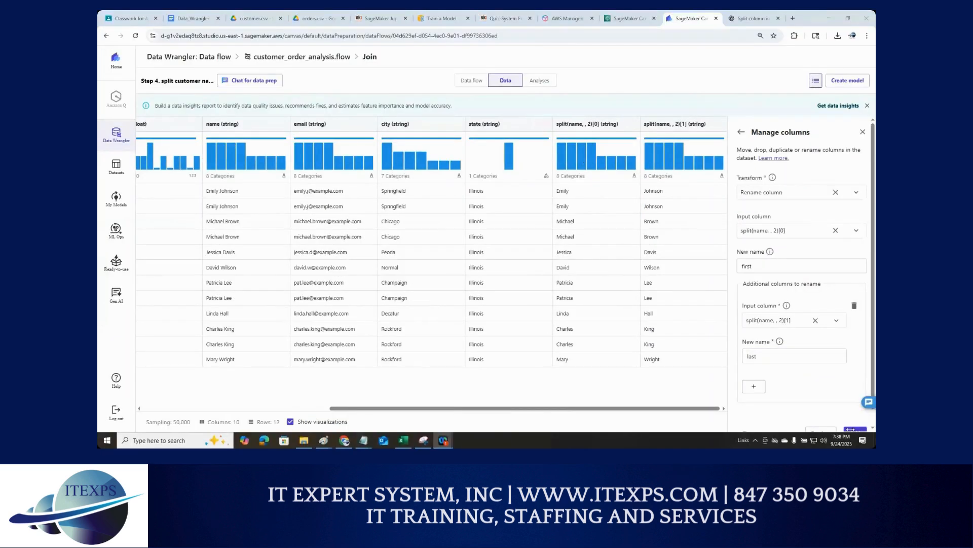
{"action": "key", "text": "ctrl+minus"}
{"action": "key", "text": "ctrl+minus"}
{"action": "key", "text": "ctrl+minus"}
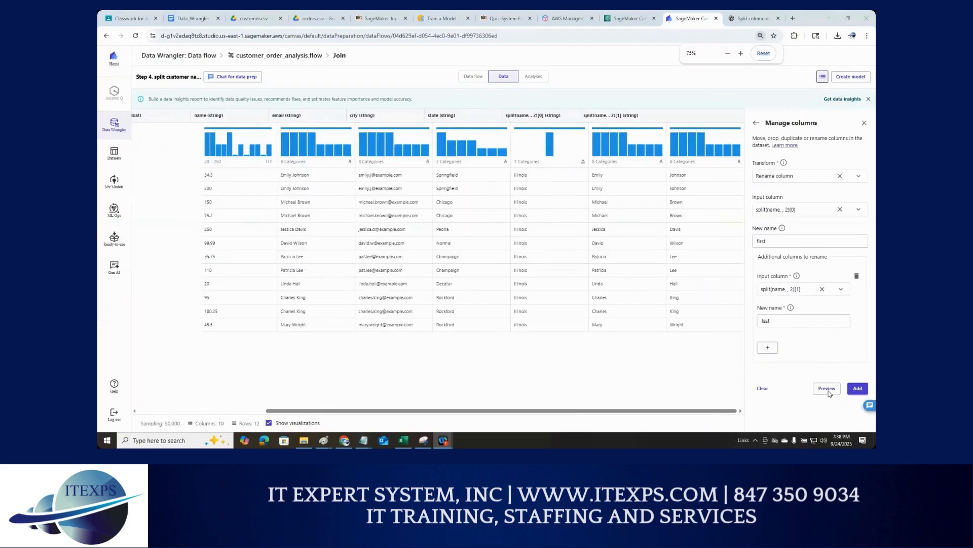
{"action": "left_click", "coordinate": [856, 374]}
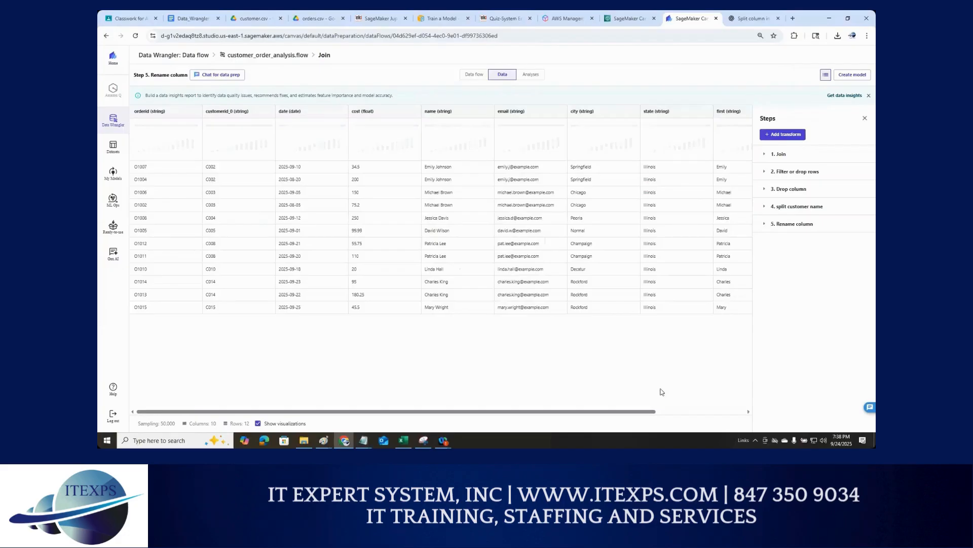
{"action": "left_click_drag", "start_coordinate": [648, 412], "coordinate": [759, 406]}
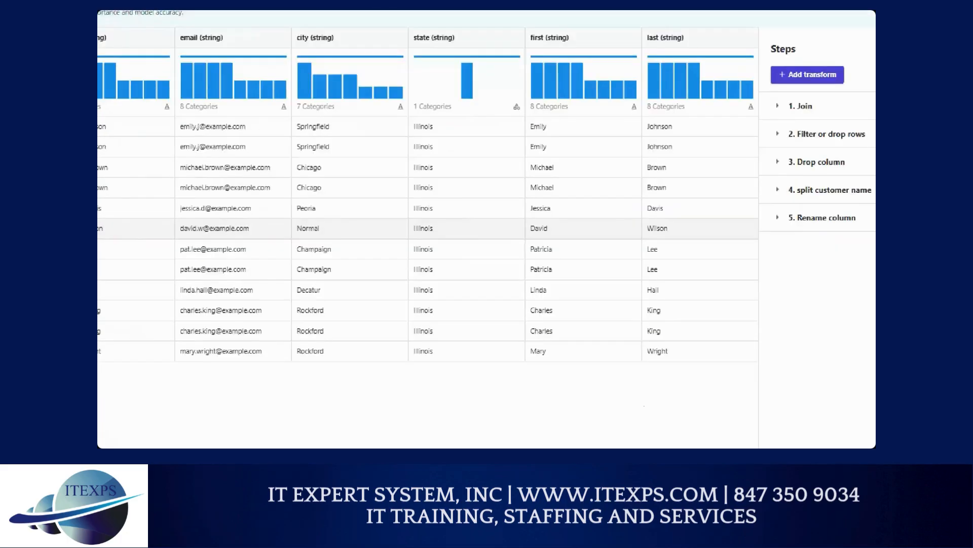
{"action": "left_click_drag", "start_coordinate": [577, 17], "coordinate": [579, 61]}
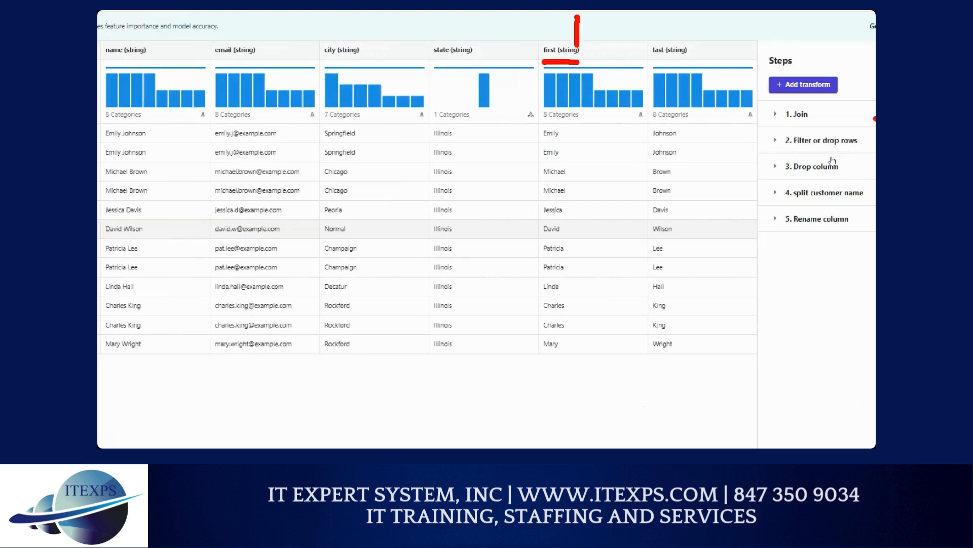
Search the available transforms for "drop rows" and "group", and close the transform list without adding one
{"action": "left_click", "coordinate": [803, 85]}
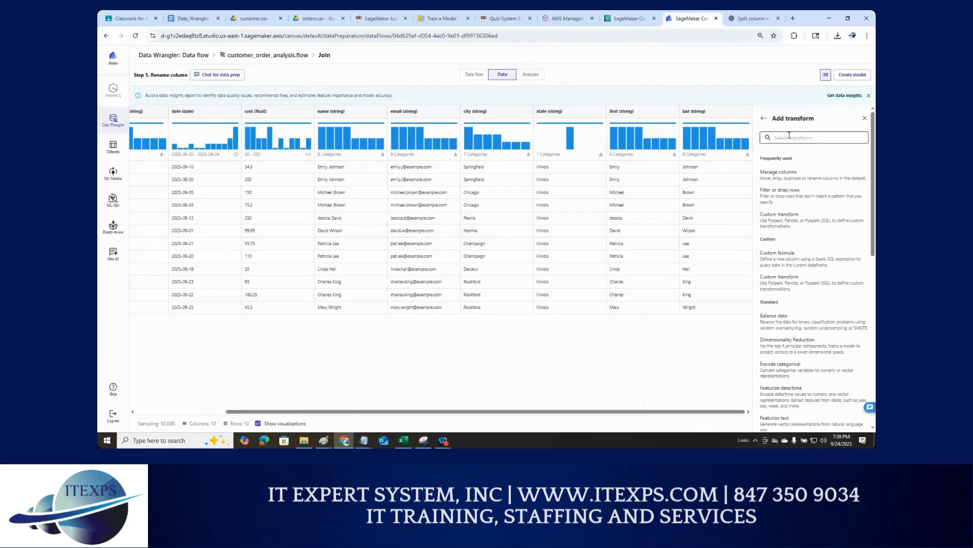
{"action": "type", "text": "drop"}
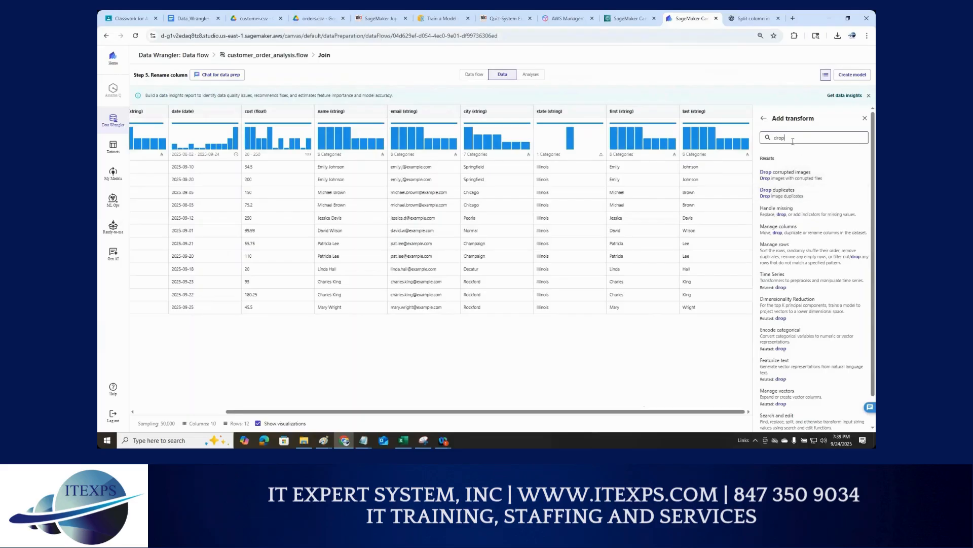
{"action": "type", "text": "rows"}
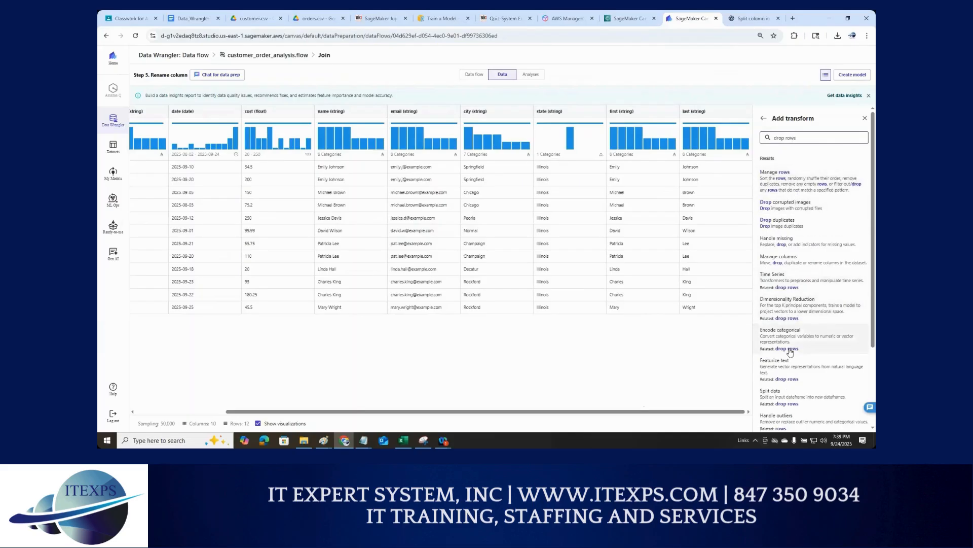
{"action": "scroll", "coordinate": [790, 349], "scroll_direction": "down", "scroll_amount": 2}
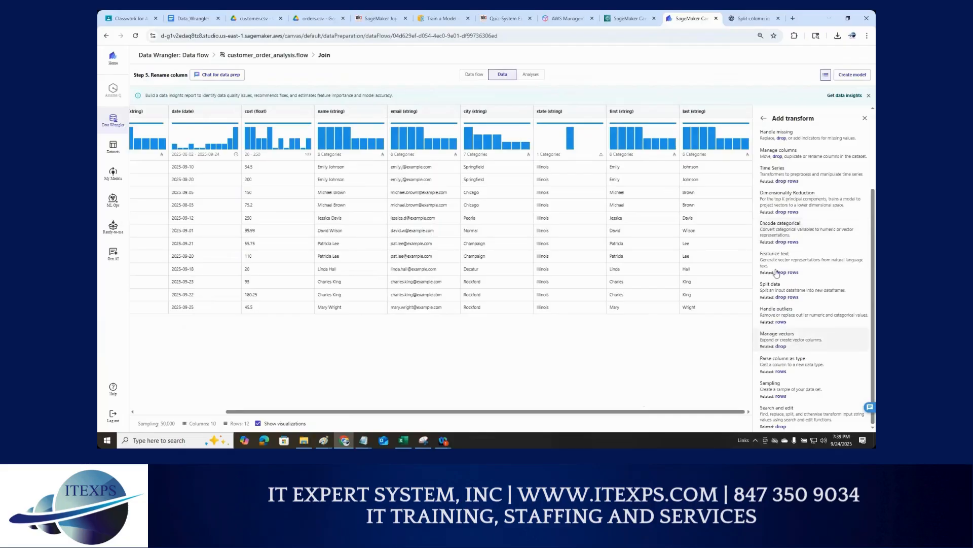
{"action": "scroll", "coordinate": [790, 350], "scroll_direction": "up", "scroll_amount": 2}
{"action": "left_click_drag", "start_coordinate": [811, 137], "coordinate": [762, 141]}
{"action": "type", "text": "g"}
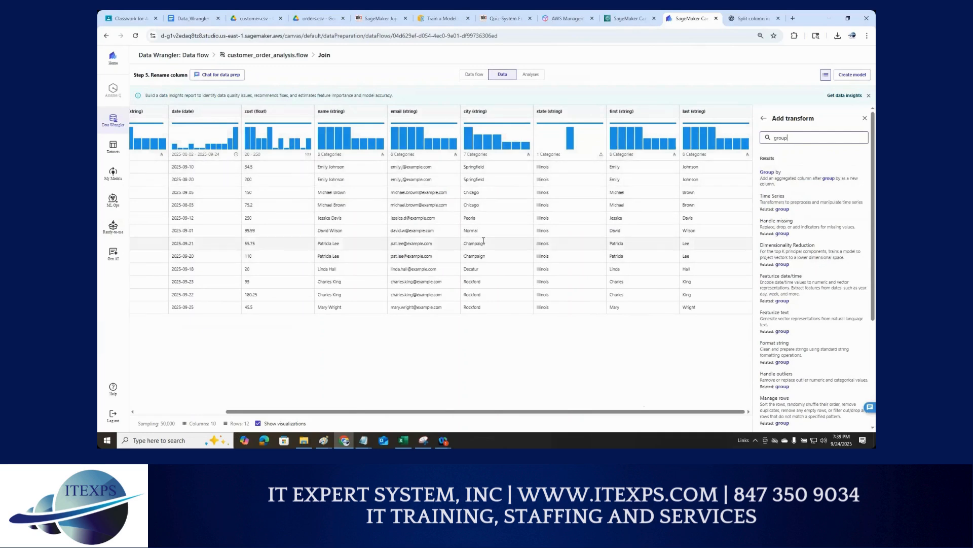
{"action": "left_click_drag", "start_coordinate": [461, 153], "coordinate": [451, 323]}
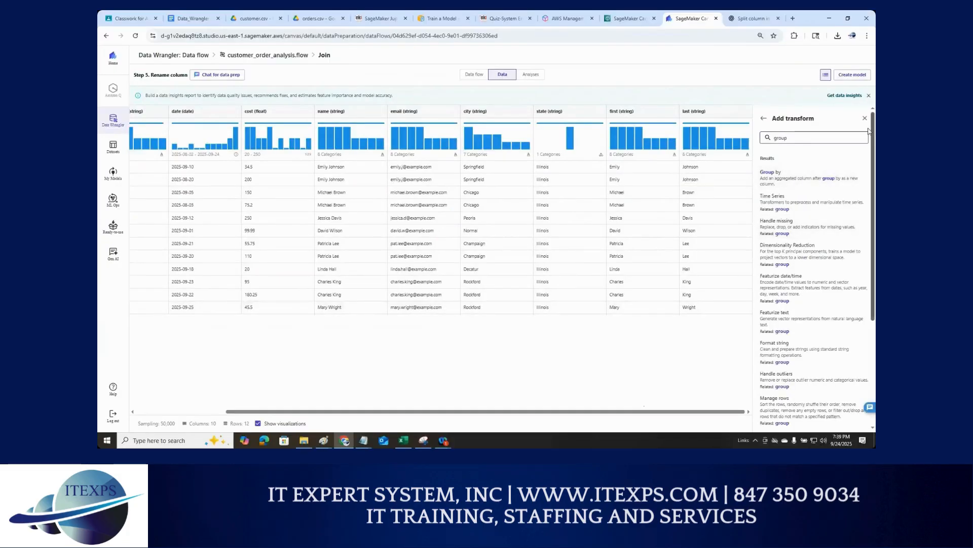
{"action": "left_click", "coordinate": [866, 119]}
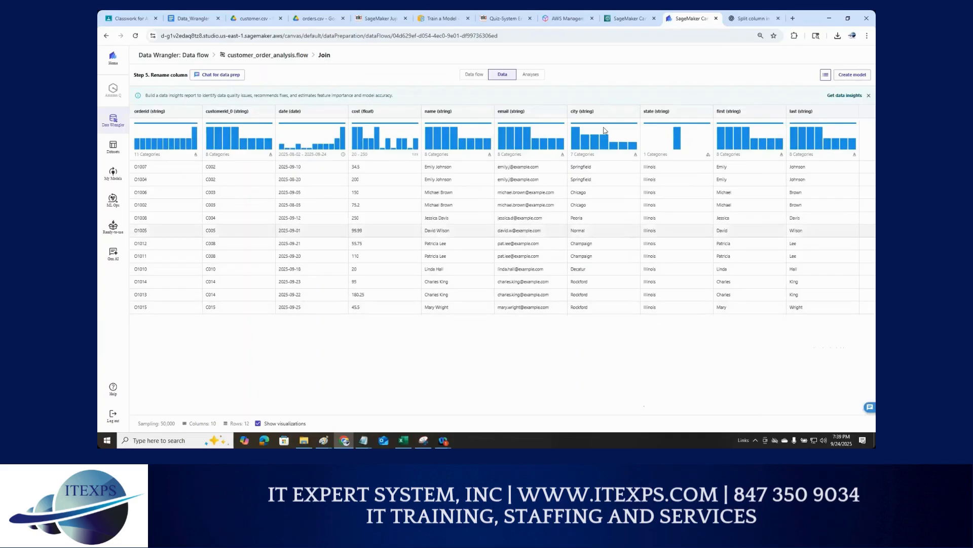
Open the analyses of the Rename column step to set up a Data Quality And Insights Report
{"action": "mouse_move", "coordinate": [538, 84]}
{"action": "left_mouse_down"}
{"action": "mouse_move", "coordinate": [515, 76]}
{"action": "mouse_move", "coordinate": [546, 60]}
{"action": "mouse_move", "coordinate": [533, 88]}
{"action": "left_mouse_up"}
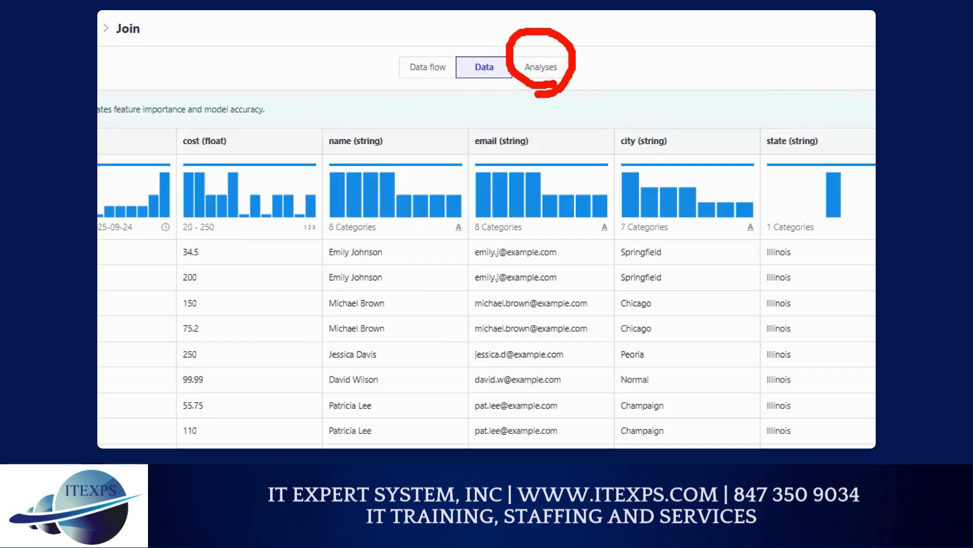
{"action": "left_click", "coordinate": [541, 67]}
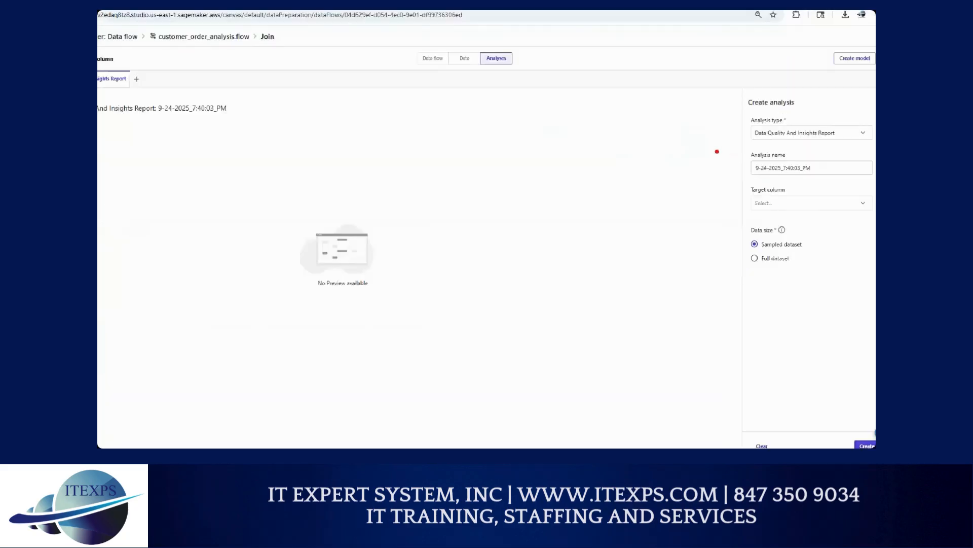
{"action": "mouse_move", "coordinate": [717, 151]}
{"action": "left_mouse_down"}
{"action": "mouse_move", "coordinate": [702, 172]}
{"action": "mouse_move", "coordinate": [737, 161]}
{"action": "mouse_move", "coordinate": [744, 170]}
{"action": "left_mouse_up"}
{"action": "mouse_move", "coordinate": [486, 157]}
{"action": "left_mouse_down"}
{"action": "mouse_move", "coordinate": [523, 154]}
{"action": "mouse_move", "coordinate": [522, 242]}
{"action": "mouse_move", "coordinate": [493, 158]}
{"action": "left_mouse_up"}
{"action": "mouse_move", "coordinate": [562, 267]}
{"action": "left_mouse_down"}
{"action": "mouse_move", "coordinate": [616, 257]}
{"action": "mouse_move", "coordinate": [549, 344]}
{"action": "mouse_move", "coordinate": [557, 274]}
{"action": "left_mouse_up"}
{"action": "left_click_drag", "start_coordinate": [542, 191], "coordinate": [586, 276]}
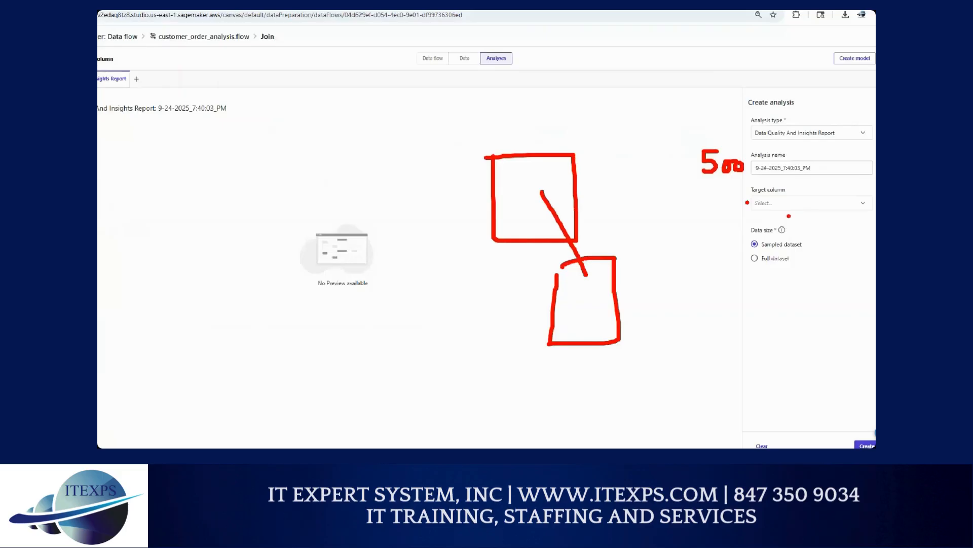
{"action": "key", "text": "Escape"}
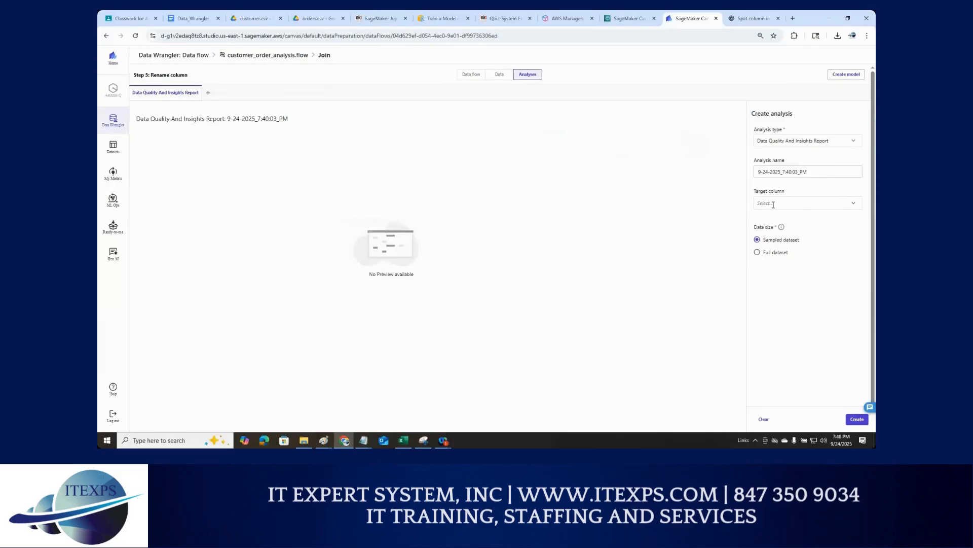
Set the Data Quality And Insights Report's target column to cost and its problem type to Regression
{"action": "left_click", "coordinate": [790, 204]}
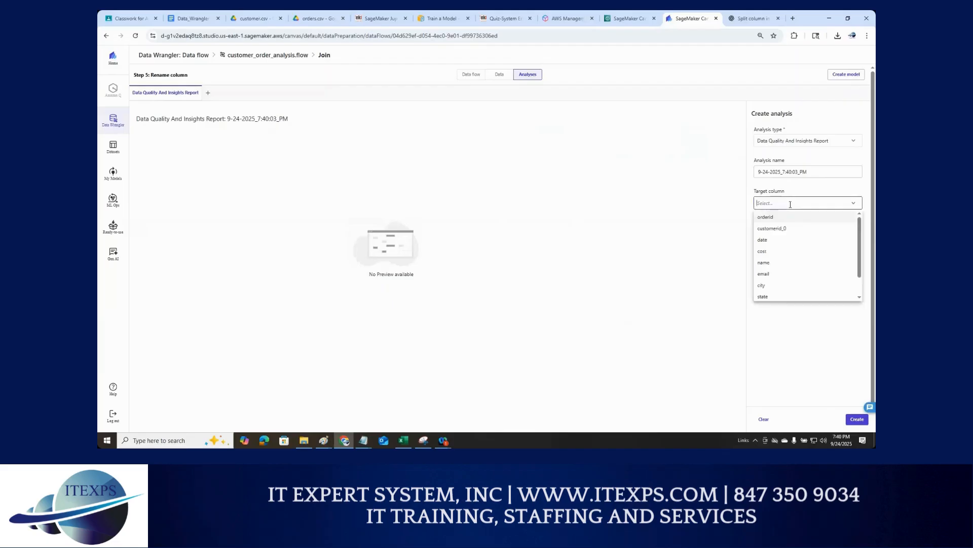
{"action": "left_click", "coordinate": [776, 251]}
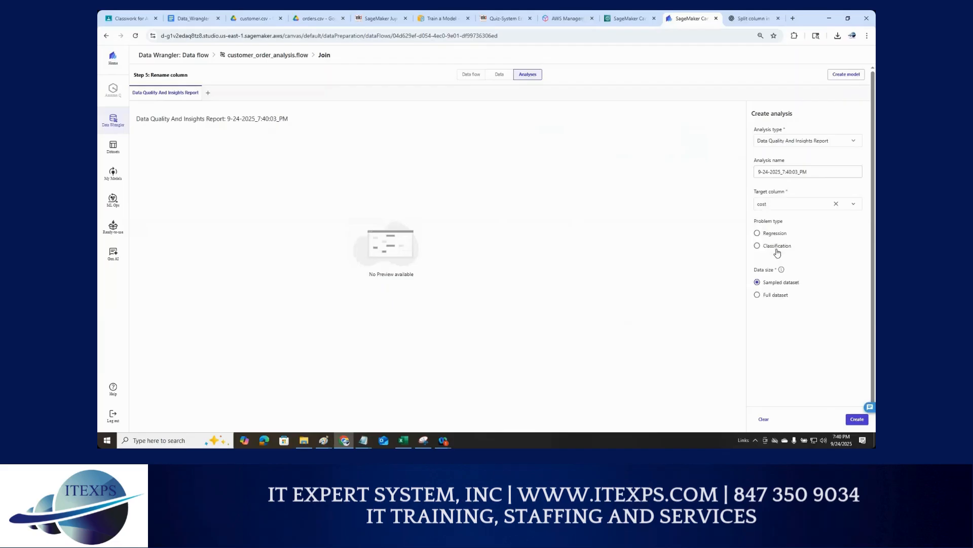
{"action": "key", "text": "ctrl+1"}
{"action": "left_click_drag", "start_coordinate": [741, 203], "coordinate": [758, 198]}
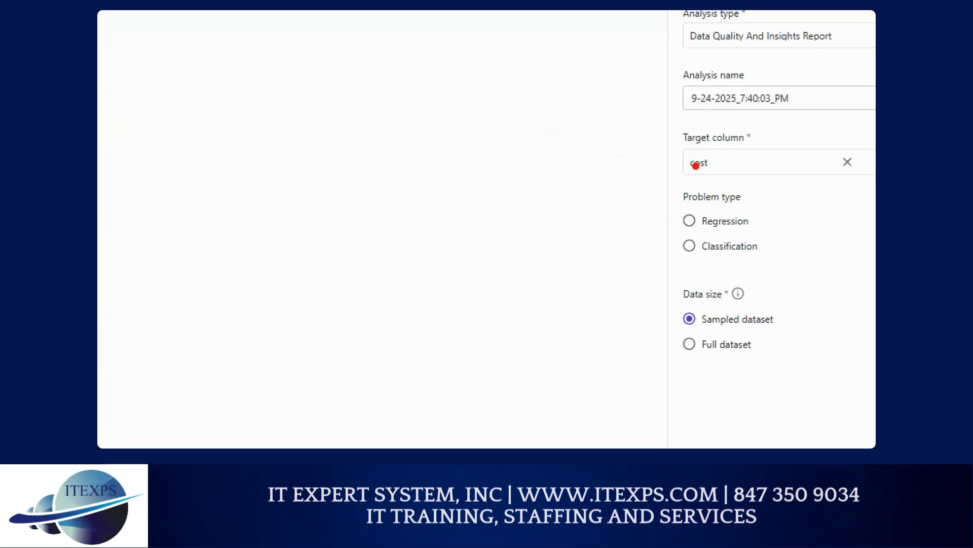
{"action": "left_click", "coordinate": [673, 218]}
{"action": "left_click", "coordinate": [675, 247]}
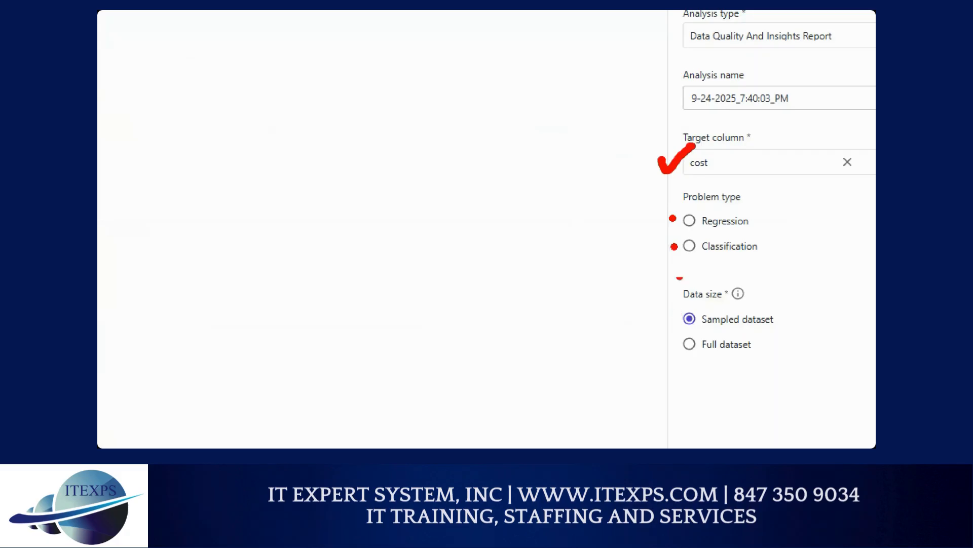
{"action": "mouse_move", "coordinate": [659, 191]}
{"action": "left_mouse_down"}
{"action": "mouse_move", "coordinate": [641, 233]}
{"action": "mouse_move", "coordinate": [663, 284]}
{"action": "left_mouse_up"}
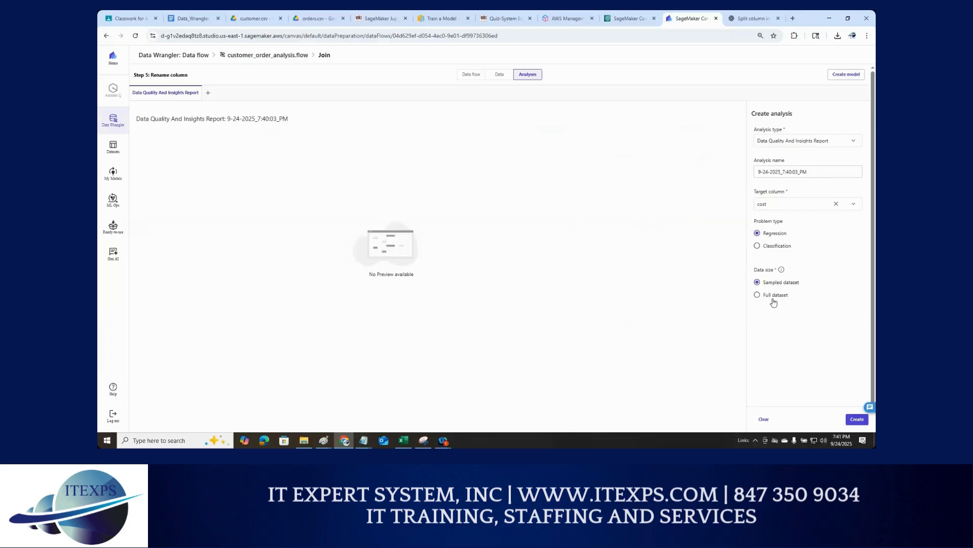
Switch to ChatGPT and start a prompt requesting a customer CSV file with customerid, name, email, city and state
{"action": "left_click", "coordinate": [751, 19]}
{"action": "left_click", "coordinate": [489, 396]}
{"action": "type", "text": "create a ca"}
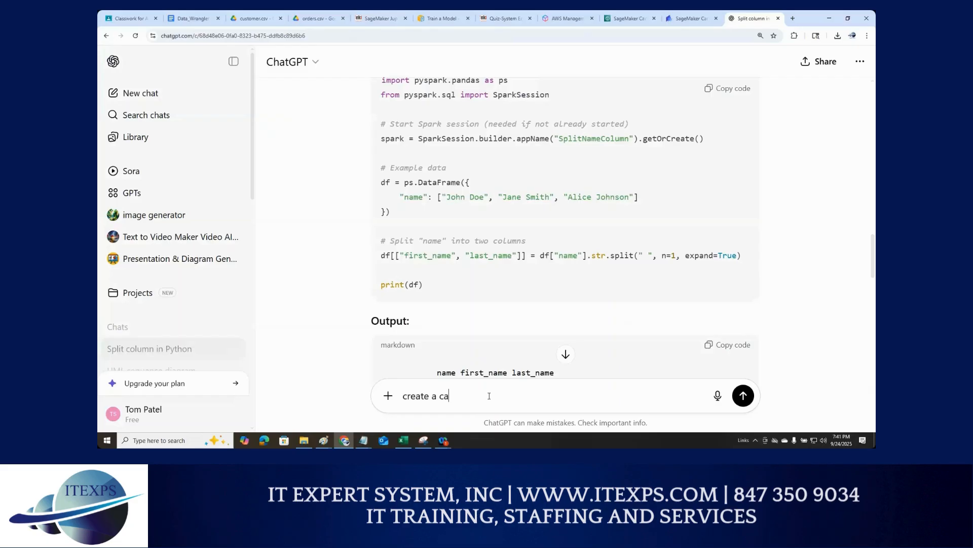
{"action": "key", "text": "BackSpace"}
{"action": "type", "text": "sv file for cs"}
{"action": "key", "text": "BackSpace"}
{"action": "type", "text": "ustomer (customerid, name, email),"}
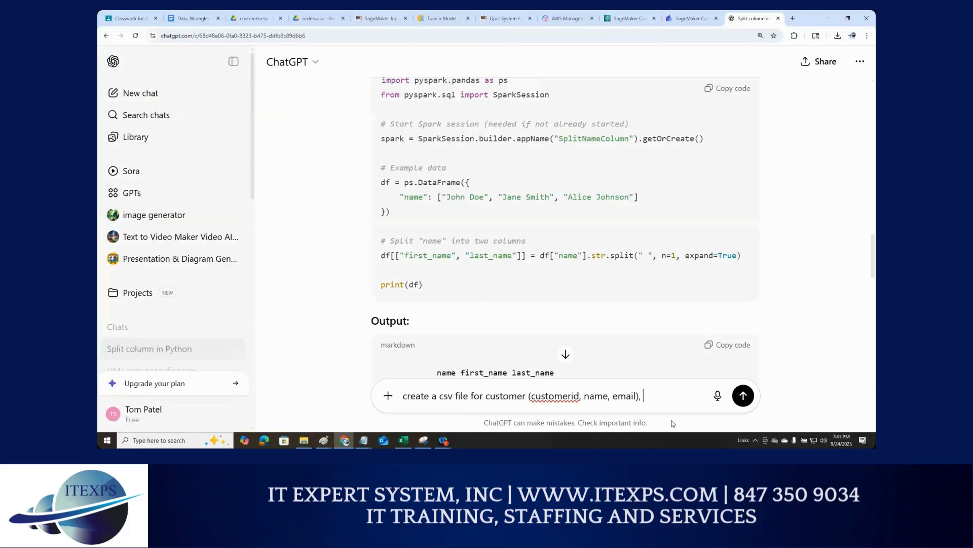
{"action": "key", "text": "BackSpace"}
{"action": "key", "text": "BackSpace"}
{"action": "key", "text": "BackSpace"}
{"action": "type", "text": ", city, state), repe"}
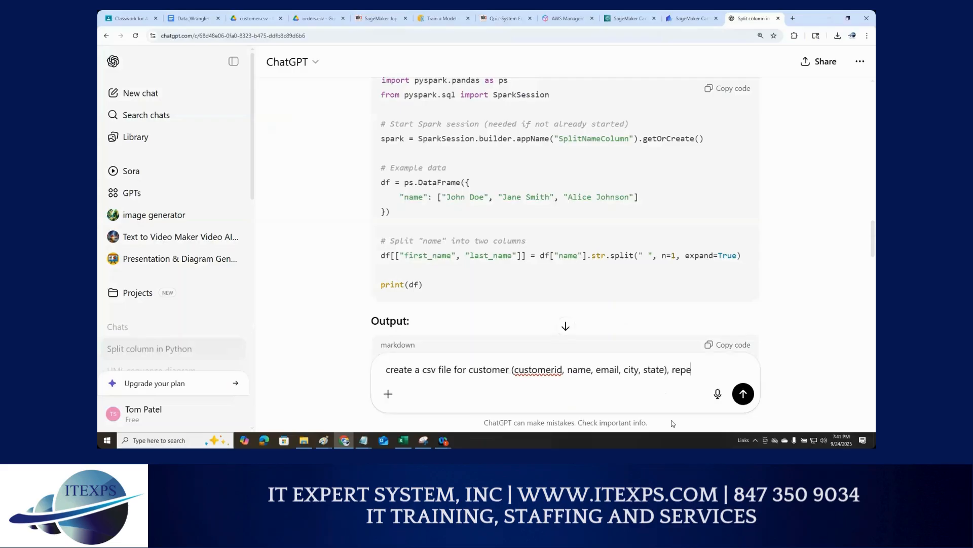
{"action": "type", "text": "ate some of customers a"}
{"action": "key", "text": "BackSpace"}
{"action": "key", "text": "BackSpace"}
{"action": "key", "text": "BackSpace"}
{"action": "key", "text": "BackSpace"}
{"action": "key", "text": "BackSpace"}
{"action": "key", "text": "BackSpace"}
{"action": "key", "text": "BackSpace"}
{"action": "key", "text": "BackSpace"}
{"action": "key", "text": "BackSpace"}
{"action": "key", "text": "BackSpace"}
{"action": "key", "text": "BackSpace"}
{"action": "key", "text": "BackSpace"}
{"action": "key", "text": "BackSpace"}
{"action": "key", "text": "BackSpace"}
{"action": "key", "text": "BackSpace"}
{"action": "key", "text": "BackSpace"}
{"action": "key", "text": "BackSpace"}
{"action": "key", "text": "BackSpace"}
{"action": "key", "text": "BackSpace"}
{"action": "key", "text": "BackSpace"}
{"action": "key", "text": "BackSpace"}
{"action": "key", "text": "BackSpace"}
{"action": "key", "text": "BackSpace"}
{"action": "key", "text": "BackSpace"}
{"action": "key", "text": "BackSpace"}
{"action": "key", "text": "BackSpace"}
Add that some customers live in the same city and state, ask for 501 records, and submit the prompt
{"action": "type", "text": "some of customers are living in same city and stat"}
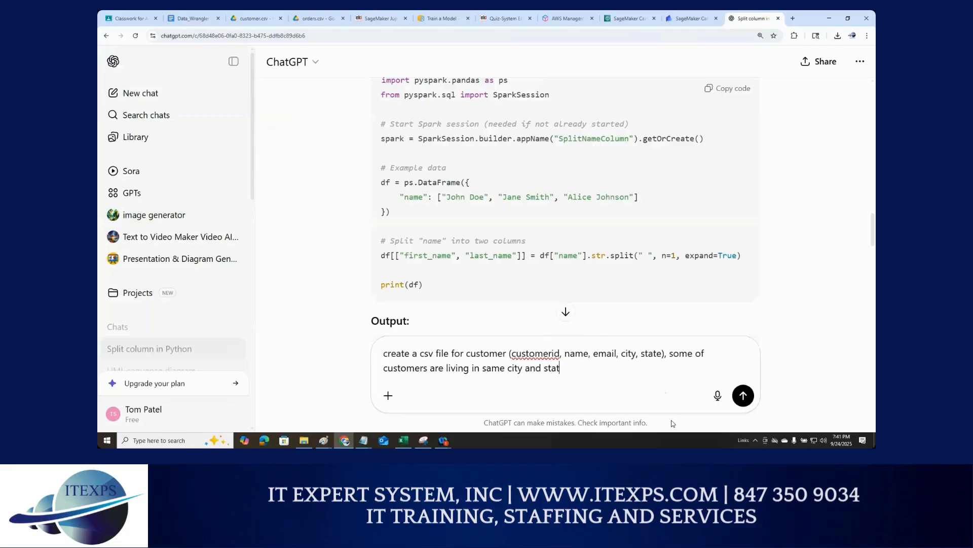
{"action": "type", "text": "e, generate 1000 ro"}
{"action": "key", "text": "BackSpace"}
{"action": "key", "text": "BackSpace"}
{"action": "key", "text": "BackSpace"}
{"action": "key", "text": "BackSpace"}
{"action": "key", "text": "BackSpace"}
{"action": "key", "text": "BackSpace"}
{"action": "type", "text": "500 records"}
{"action": "key", "text": "Left"}
{"action": "key", "text": "BackSpace"}
{"action": "type", "text": "1"}
{"action": "key", "text": "Return"}
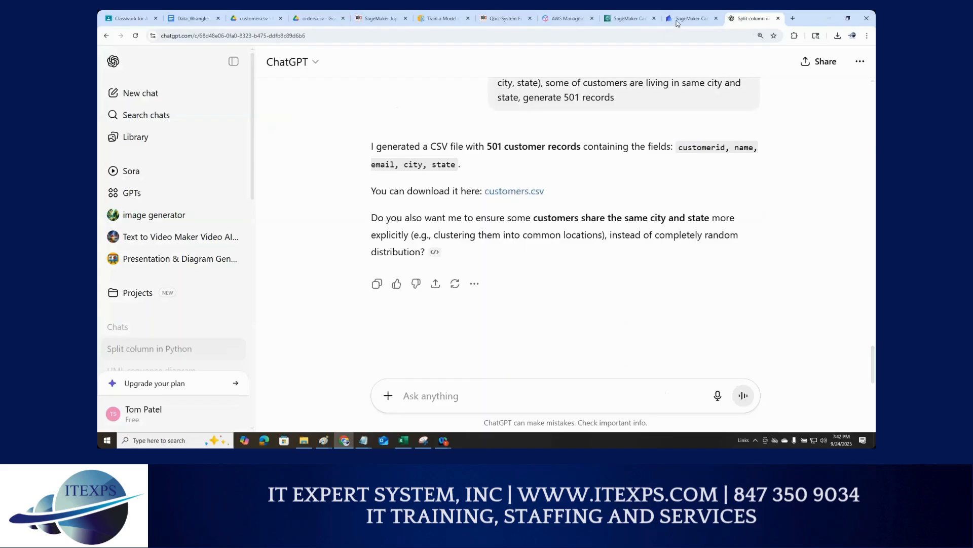
Switch back to SageMaker Canvas and create the Data Quality And Insights Report on the sampled dataset
{"action": "left_click", "coordinate": [690, 18]}
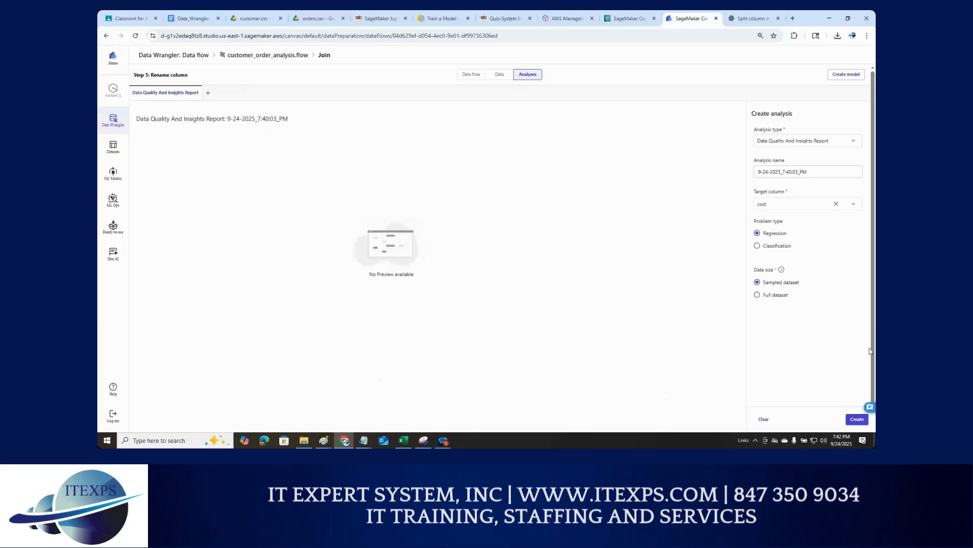
{"action": "left_click", "coordinate": [856, 421]}
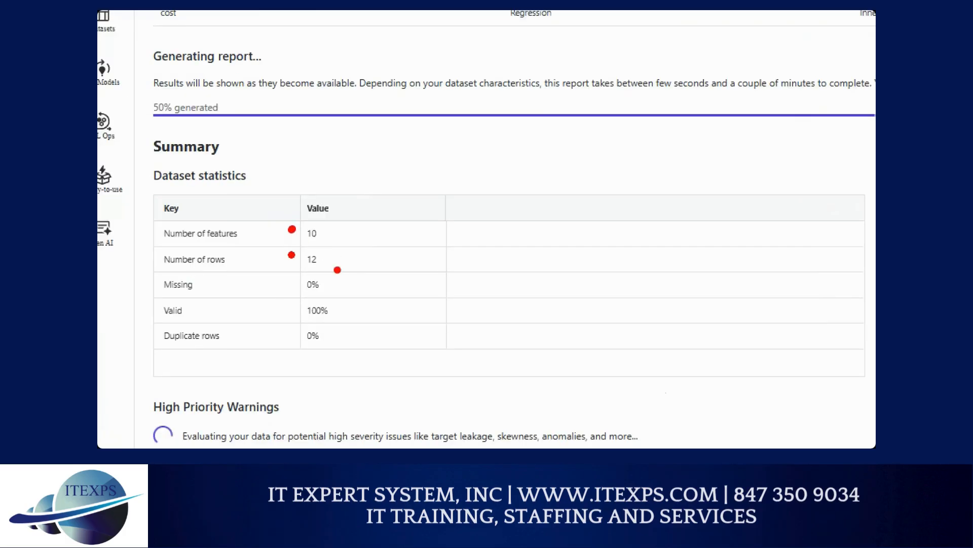
Review the report's statistics, target column and feature prediction power, and open the export settings for creating a model
{"action": "scroll", "coordinate": [273, 281], "scroll_direction": "down", "scroll_amount": 4}
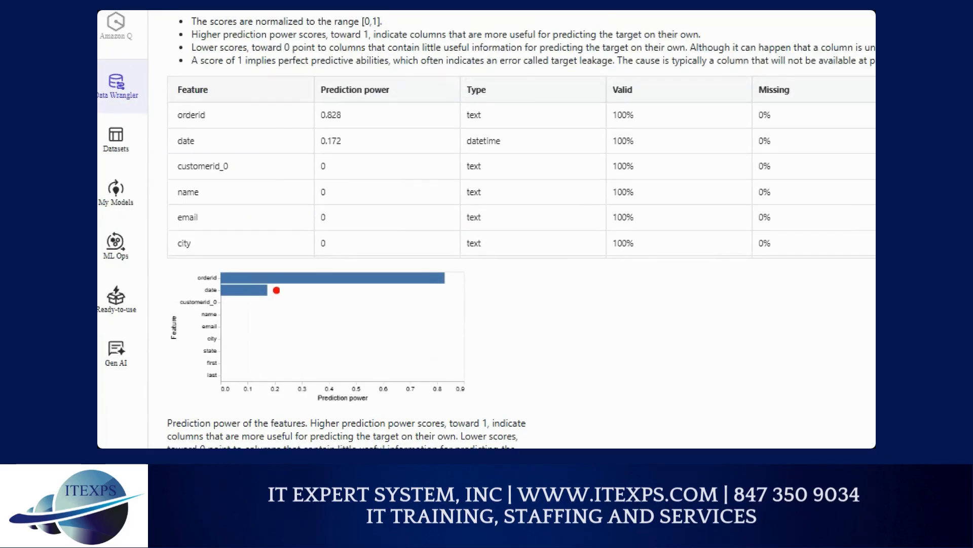
{"action": "scroll", "coordinate": [419, 228], "scroll_direction": "down", "scroll_amount": 15}
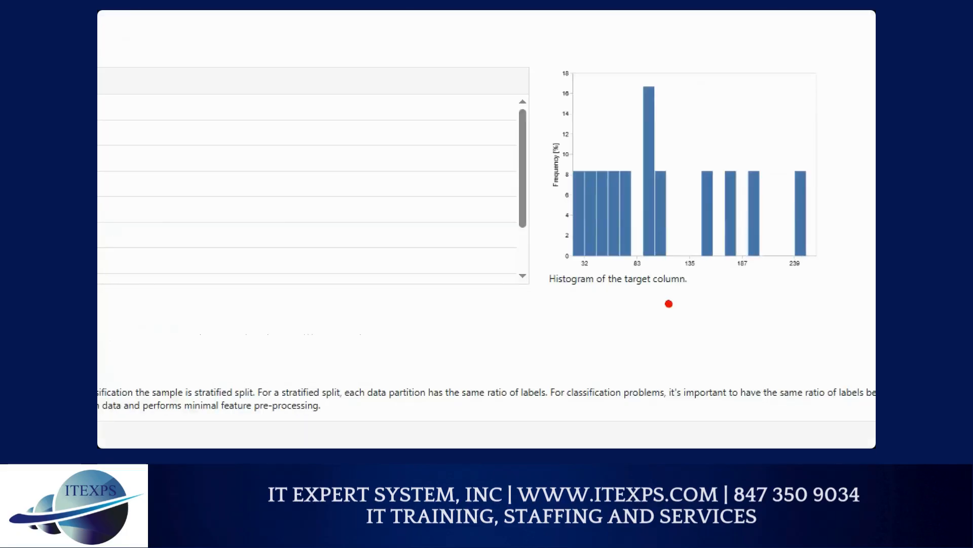
{"action": "scroll", "coordinate": [740, 306], "scroll_direction": "down", "scroll_amount": 12}
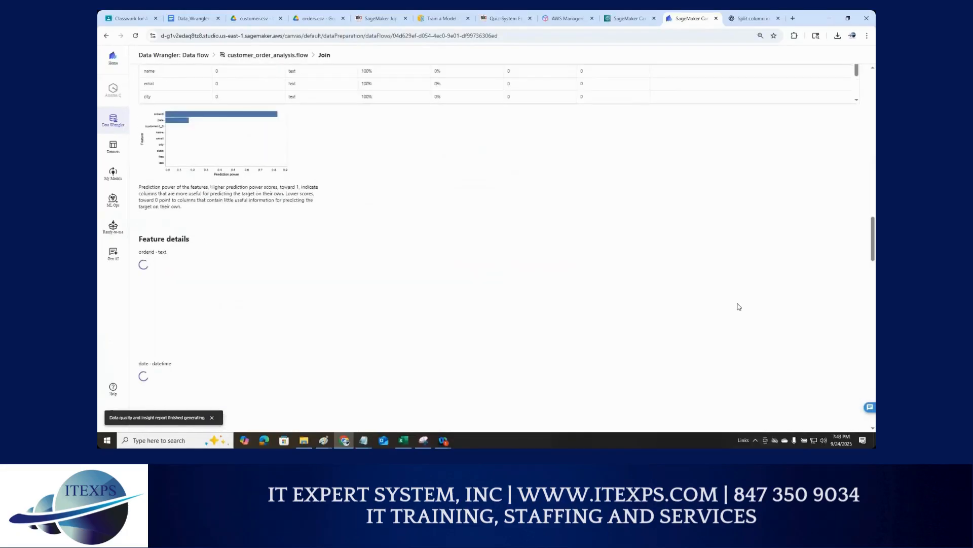
{"action": "scroll", "coordinate": [739, 306], "scroll_direction": "up", "scroll_amount": 5}
{"action": "scroll", "coordinate": [739, 307], "scroll_direction": "up", "scroll_amount": 9}
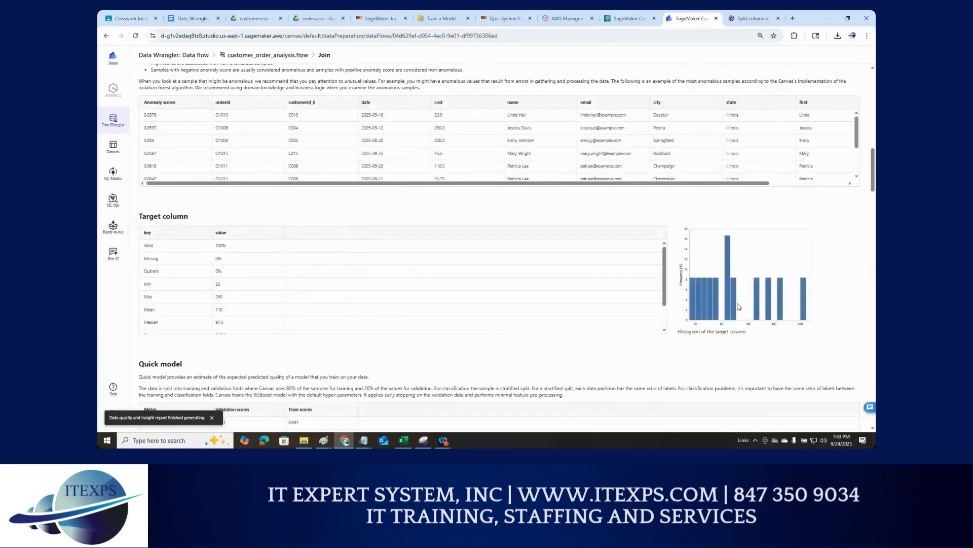
{"action": "scroll", "coordinate": [739, 306], "scroll_direction": "down", "scroll_amount": 4}
{"action": "scroll", "coordinate": [739, 306], "scroll_direction": "up", "scroll_amount": 8}
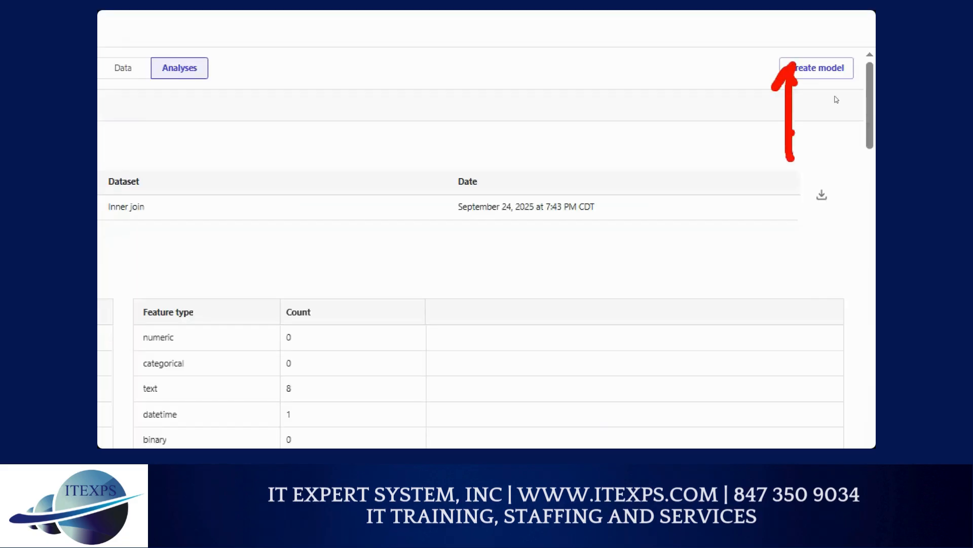
{"action": "left_click", "coordinate": [821, 68]}
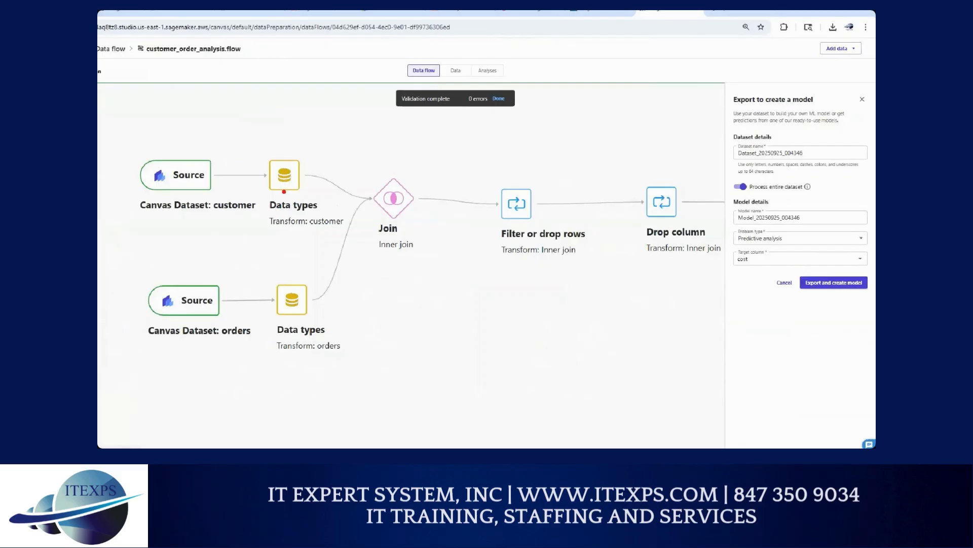
{"action": "mouse_move", "coordinate": [222, 138]}
{"action": "left_mouse_down"}
{"action": "mouse_move", "coordinate": [222, 199]}
{"action": "mouse_move", "coordinate": [243, 145]}
{"action": "mouse_move", "coordinate": [223, 135]}
{"action": "left_mouse_up"}
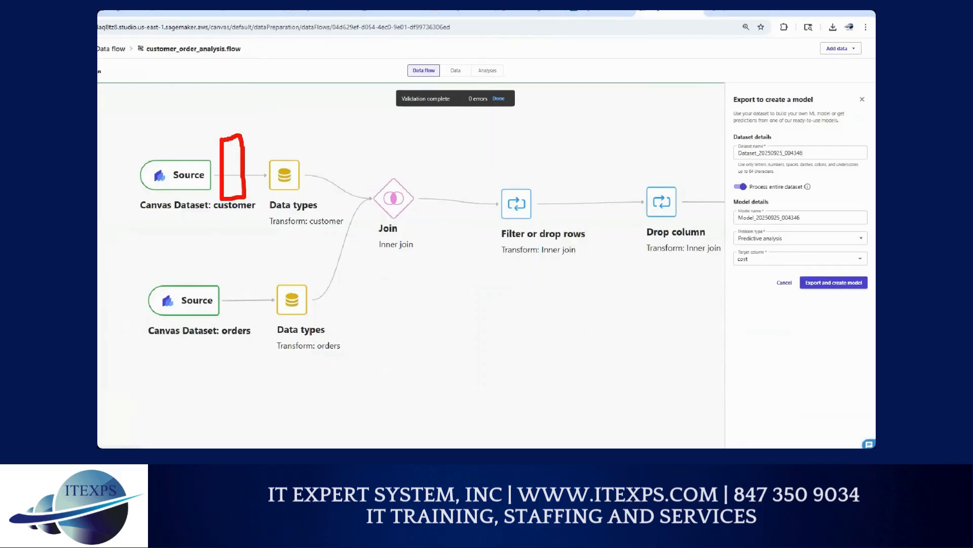
{"action": "mouse_move", "coordinate": [216, 262]}
{"action": "left_mouse_down"}
{"action": "mouse_move", "coordinate": [217, 330]}
{"action": "mouse_move", "coordinate": [238, 261]}
{"action": "mouse_move", "coordinate": [224, 262]}
{"action": "left_mouse_up"}
{"action": "mouse_move", "coordinate": [270, 204]}
{"action": "left_mouse_down"}
{"action": "mouse_move", "coordinate": [405, 208]}
{"action": "mouse_move", "coordinate": [532, 174]}
{"action": "mouse_move", "coordinate": [578, 191]}
{"action": "left_mouse_up"}
{"action": "mouse_move", "coordinate": [595, 140]}
{"action": "left_mouse_down"}
{"action": "mouse_move", "coordinate": [594, 215]}
{"action": "mouse_move", "coordinate": [769, 199]}
{"action": "mouse_move", "coordinate": [740, 133]}
{"action": "mouse_move", "coordinate": [614, 134]}
{"action": "left_mouse_up"}
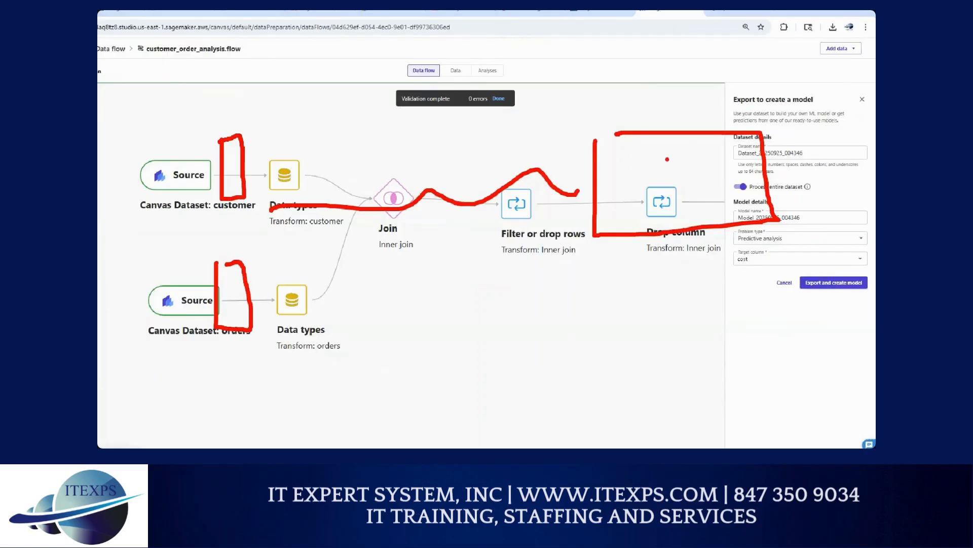
{"action": "left_click_drag", "start_coordinate": [603, 169], "coordinate": [752, 164]}
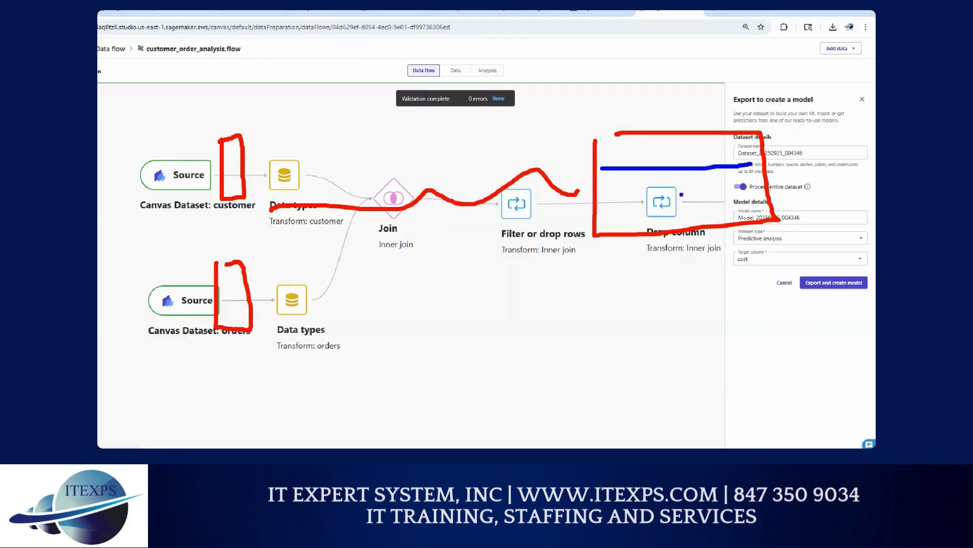
{"action": "left_click_drag", "start_coordinate": [601, 200], "coordinate": [747, 186]}
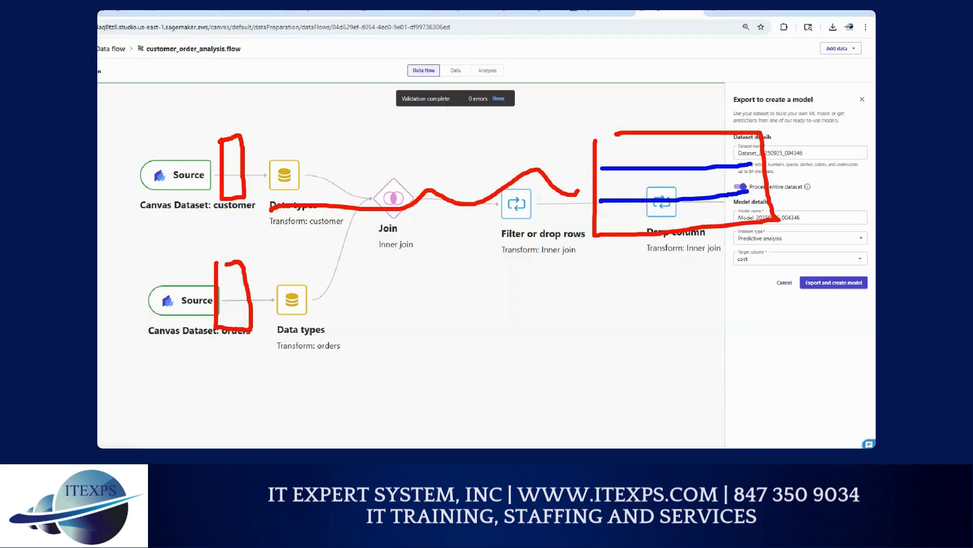
{"action": "mouse_move", "coordinate": [587, 126]}
{"action": "left_mouse_down"}
{"action": "mouse_move", "coordinate": [572, 163]}
{"action": "mouse_move", "coordinate": [588, 258]}
{"action": "left_mouse_up"}
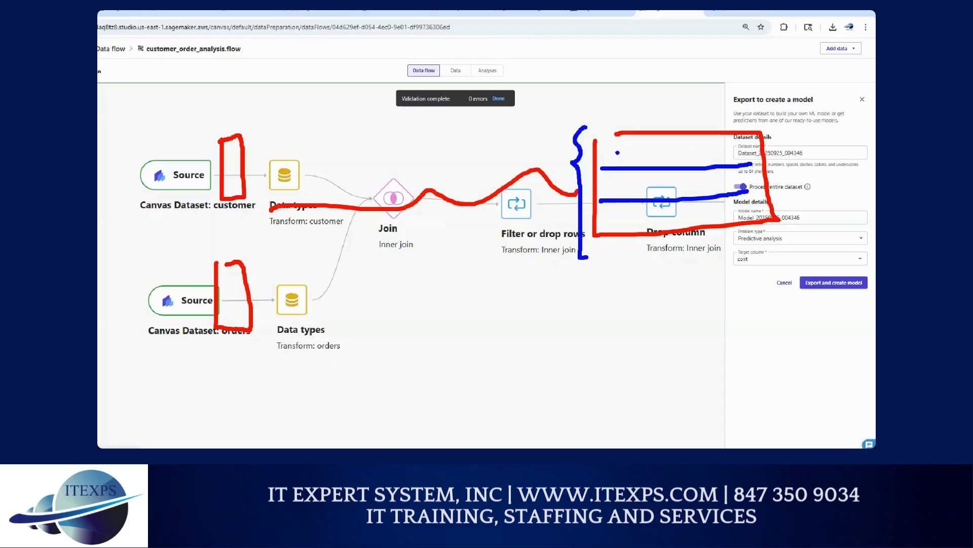
{"action": "mouse_move", "coordinate": [627, 153]}
{"action": "left_mouse_down"}
{"action": "mouse_move", "coordinate": [648, 83]}
{"action": "mouse_move", "coordinate": [666, 99]}
{"action": "mouse_move", "coordinate": [701, 80]}
{"action": "mouse_move", "coordinate": [716, 91]}
{"action": "left_mouse_up"}
{"action": "left_click", "coordinate": [704, 85]}
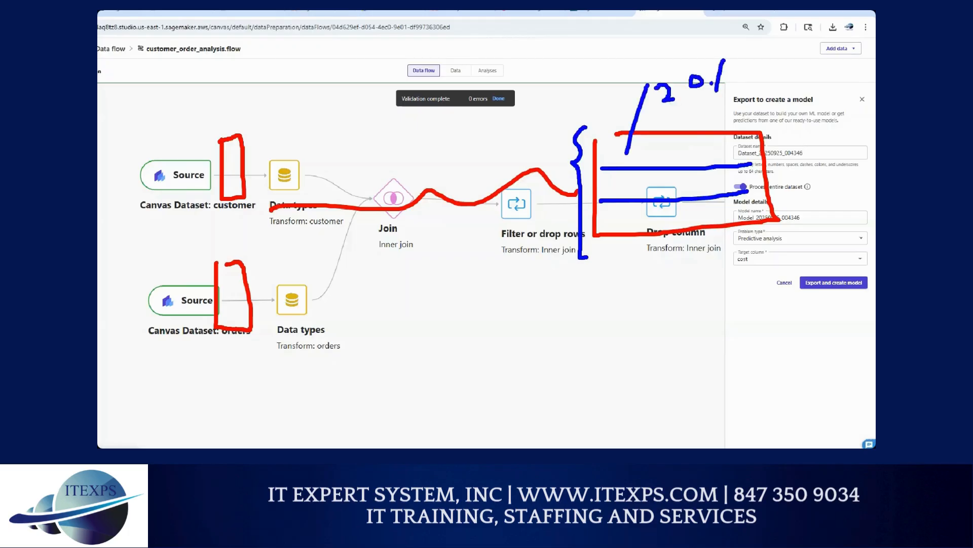
{"action": "left_click", "coordinate": [733, 81]}
{"action": "left_click_drag", "start_coordinate": [631, 183], "coordinate": [645, 191]}
{"action": "mouse_move", "coordinate": [654, 181]}
{"action": "left_mouse_down"}
{"action": "mouse_move", "coordinate": [653, 193]}
{"action": "mouse_move", "coordinate": [655, 183]}
{"action": "mouse_move", "coordinate": [667, 193]}
{"action": "mouse_move", "coordinate": [635, 218]}
{"action": "mouse_move", "coordinate": [649, 222]}
{"action": "left_mouse_up"}
{"action": "left_click", "coordinate": [663, 184]}
{"action": "left_click", "coordinate": [664, 186]}
{"action": "left_click", "coordinate": [662, 213]}
{"action": "mouse_move", "coordinate": [391, 313]}
{"action": "left_mouse_down"}
{"action": "mouse_move", "coordinate": [481, 313]}
{"action": "mouse_move", "coordinate": [475, 328]}
{"action": "left_mouse_up"}
{"action": "left_click_drag", "start_coordinate": [456, 284], "coordinate": [480, 272]}
{"action": "mouse_move", "coordinate": [472, 275]}
{"action": "left_mouse_down"}
{"action": "mouse_move", "coordinate": [472, 290]}
{"action": "mouse_move", "coordinate": [535, 353]}
{"action": "mouse_move", "coordinate": [573, 282]}
{"action": "mouse_move", "coordinate": [507, 284]}
{"action": "left_mouse_up"}
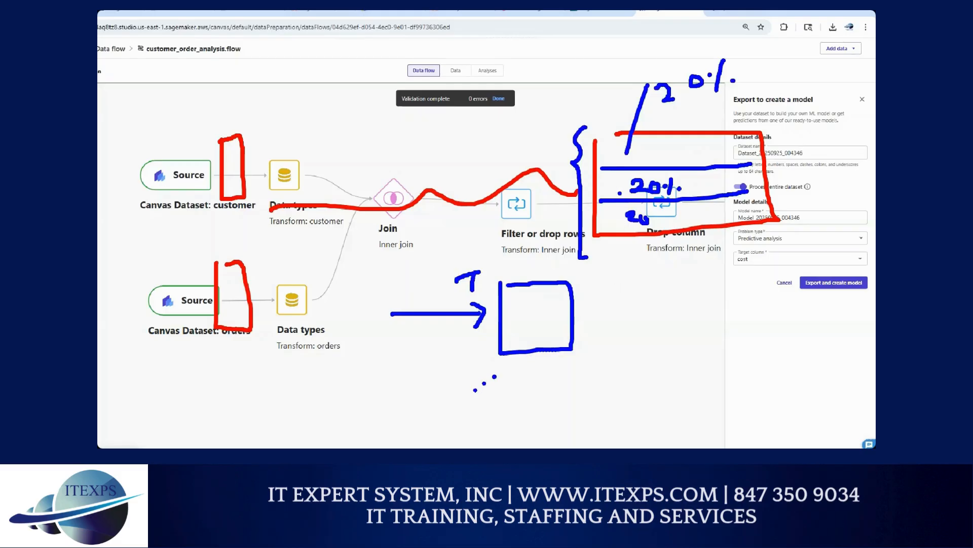
{"action": "mouse_move", "coordinate": [638, 281]}
{"action": "left_mouse_down"}
{"action": "mouse_move", "coordinate": [639, 316]}
{"action": "mouse_move", "coordinate": [718, 335]}
{"action": "mouse_move", "coordinate": [682, 272]}
{"action": "mouse_move", "coordinate": [653, 280]}
{"action": "left_mouse_up"}
{"action": "mouse_move", "coordinate": [550, 315]}
{"action": "left_mouse_down"}
{"action": "mouse_move", "coordinate": [598, 299]}
{"action": "mouse_move", "coordinate": [616, 313]}
{"action": "mouse_move", "coordinate": [602, 307]}
{"action": "mouse_move", "coordinate": [618, 301]}
{"action": "left_mouse_up"}
{"action": "left_click_drag", "start_coordinate": [619, 375], "coordinate": [646, 364]}
{"action": "mouse_move", "coordinate": [637, 374]}
{"action": "left_mouse_down"}
{"action": "mouse_move", "coordinate": [638, 390]}
{"action": "mouse_move", "coordinate": [670, 339]}
{"action": "mouse_move", "coordinate": [737, 397]}
{"action": "left_mouse_up"}
{"action": "mouse_move", "coordinate": [727, 368]}
{"action": "left_mouse_down"}
{"action": "mouse_move", "coordinate": [738, 397]}
{"action": "mouse_move", "coordinate": [749, 369]}
{"action": "left_mouse_up"}
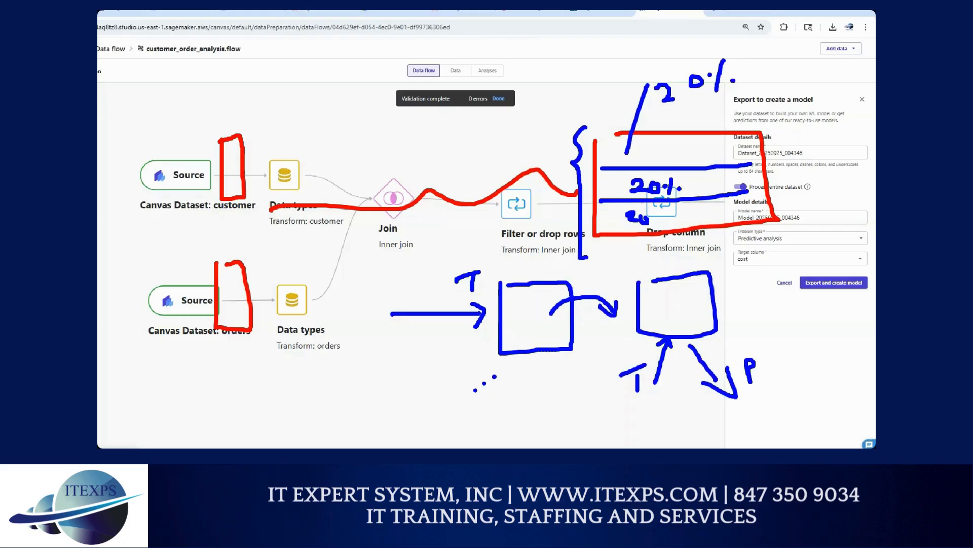
{"action": "mouse_move", "coordinate": [650, 408]}
{"action": "left_mouse_down"}
{"action": "mouse_move", "coordinate": [652, 399]}
{"action": "mouse_move", "coordinate": [654, 417]}
{"action": "mouse_move", "coordinate": [727, 395]}
{"action": "left_mouse_up"}
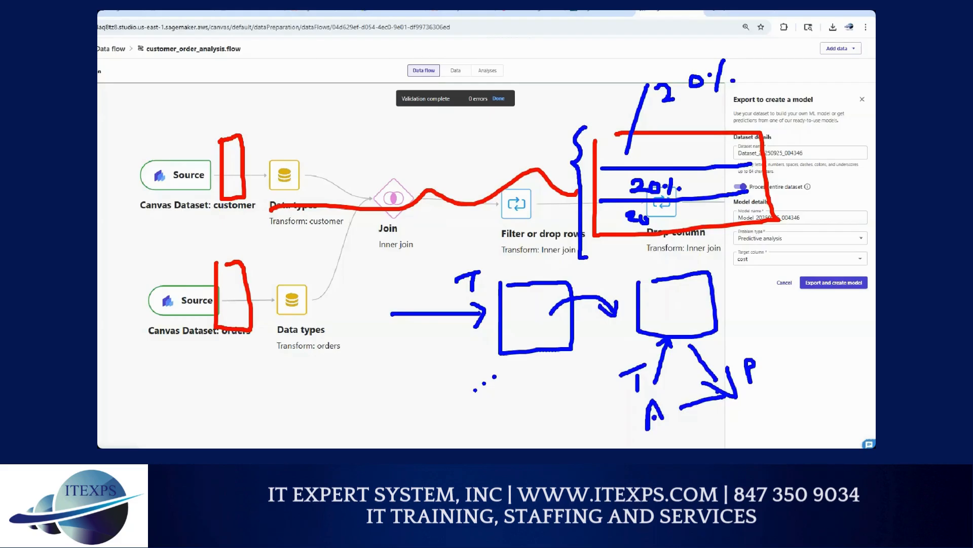
{"action": "mouse_move", "coordinate": [730, 296]}
{"action": "left_mouse_down"}
{"action": "mouse_move", "coordinate": [760, 289]}
{"action": "mouse_move", "coordinate": [829, 318]}
{"action": "mouse_move", "coordinate": [824, 251]}
{"action": "mouse_move", "coordinate": [772, 257]}
{"action": "left_mouse_up"}
{"action": "mouse_move", "coordinate": [803, 319]}
{"action": "left_mouse_down"}
{"action": "mouse_move", "coordinate": [807, 359]}
{"action": "mouse_move", "coordinate": [808, 321]}
{"action": "left_mouse_up"}
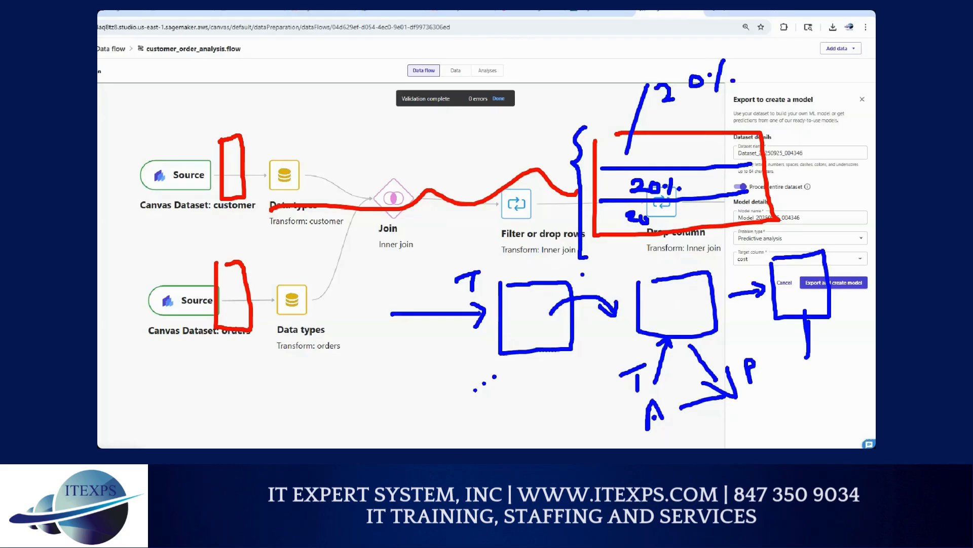
{"action": "key", "text": "Escape"}
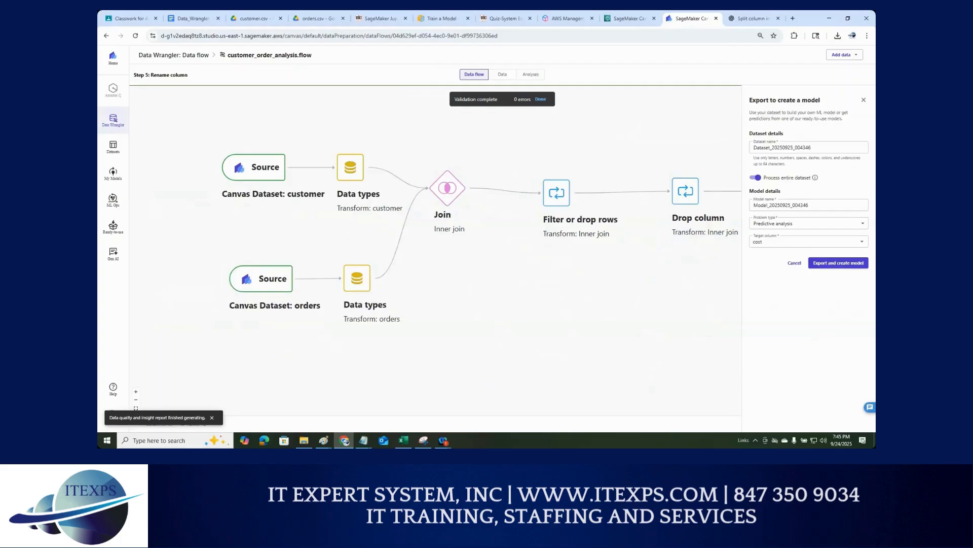
{"action": "key", "text": "ctrl+1"}
{"action": "left_click", "coordinate": [788, 111]}
{"action": "mouse_move", "coordinate": [593, 190]}
{"action": "left_mouse_down"}
{"action": "mouse_move", "coordinate": [870, 147]}
{"action": "mouse_move", "coordinate": [623, 208]}
{"action": "left_mouse_up"}
{"action": "left_click", "coordinate": [709, 267]}
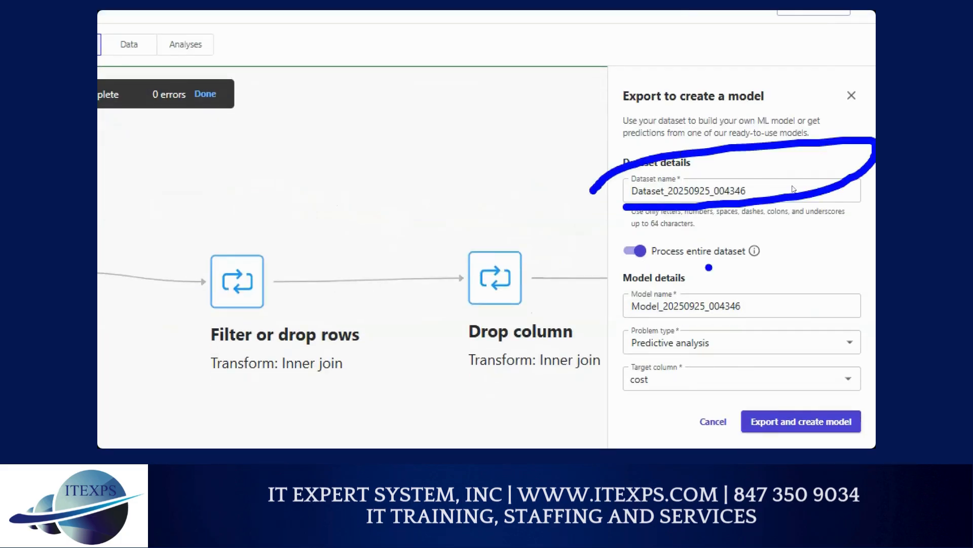
{"action": "key", "text": "Escape"}
{"action": "key", "text": "ctrl+1"}
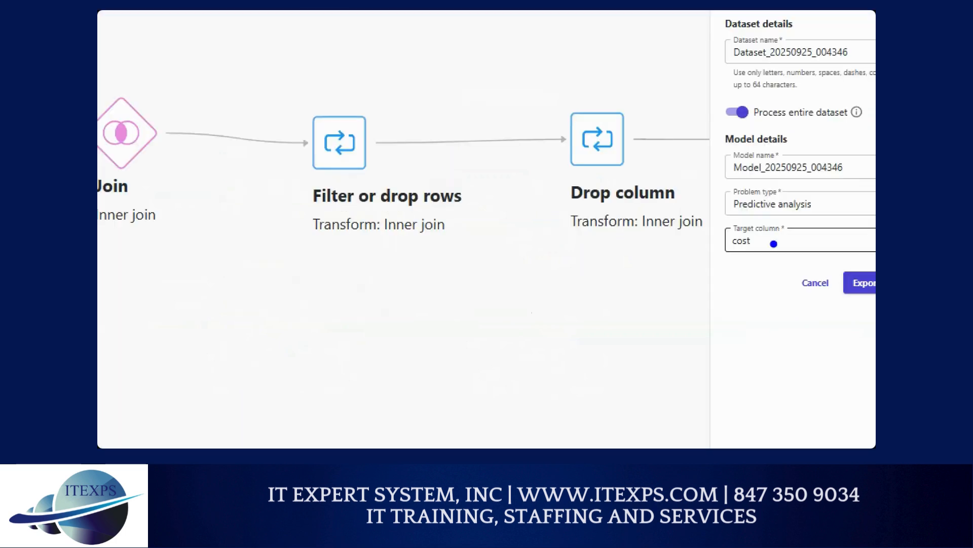
{"action": "mouse_move", "coordinate": [701, 226]}
{"action": "left_mouse_down"}
{"action": "mouse_move", "coordinate": [714, 212]}
{"action": "mouse_move", "coordinate": [813, 244]}
{"action": "mouse_move", "coordinate": [728, 253]}
{"action": "left_mouse_up"}
{"action": "key", "text": "Escape"}
{"action": "key", "text": "ctrl+1"}
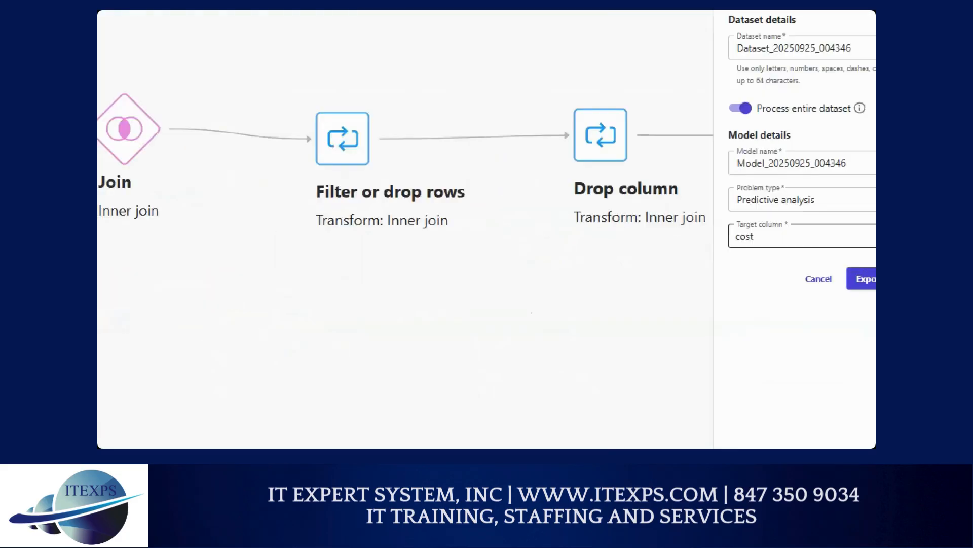
{"action": "left_click_drag", "start_coordinate": [618, 213], "coordinate": [709, 212]}
{"action": "key", "text": "Escape"}
Review the model's problem type options and choose Predictive analysis
{"action": "left_click", "coordinate": [798, 226]}
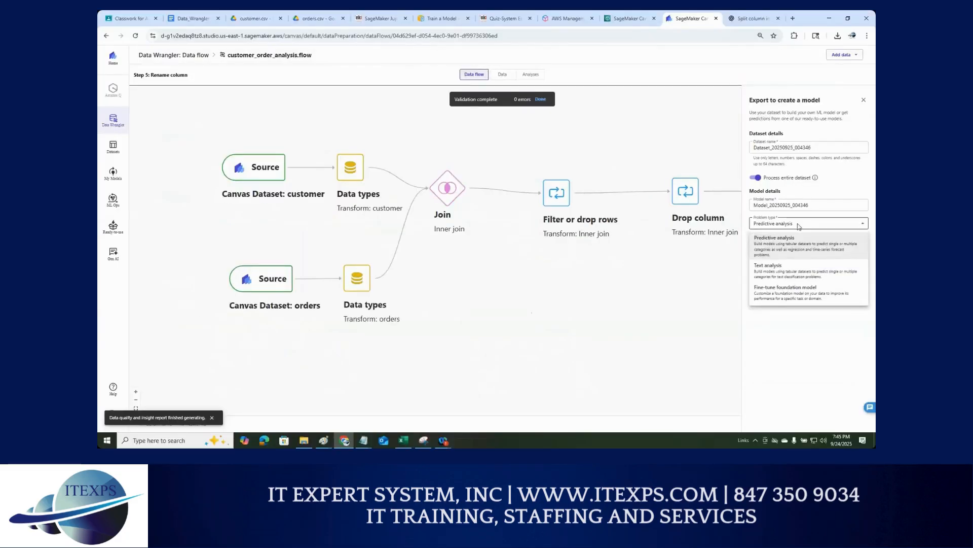
{"action": "key", "text": "ctrl+1"}
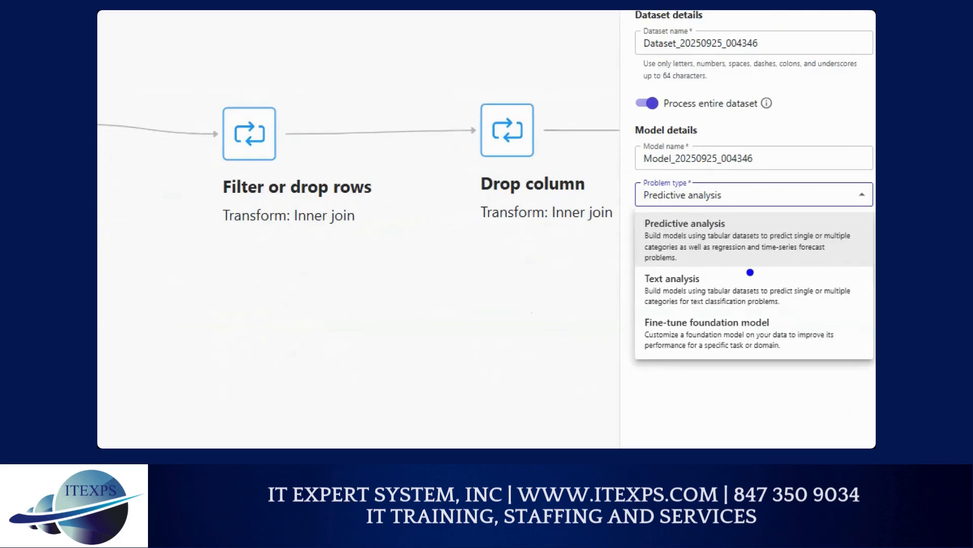
{"action": "left_click_drag", "start_coordinate": [770, 227], "coordinate": [813, 225]}
{"action": "left_click_drag", "start_coordinate": [713, 282], "coordinate": [772, 280]}
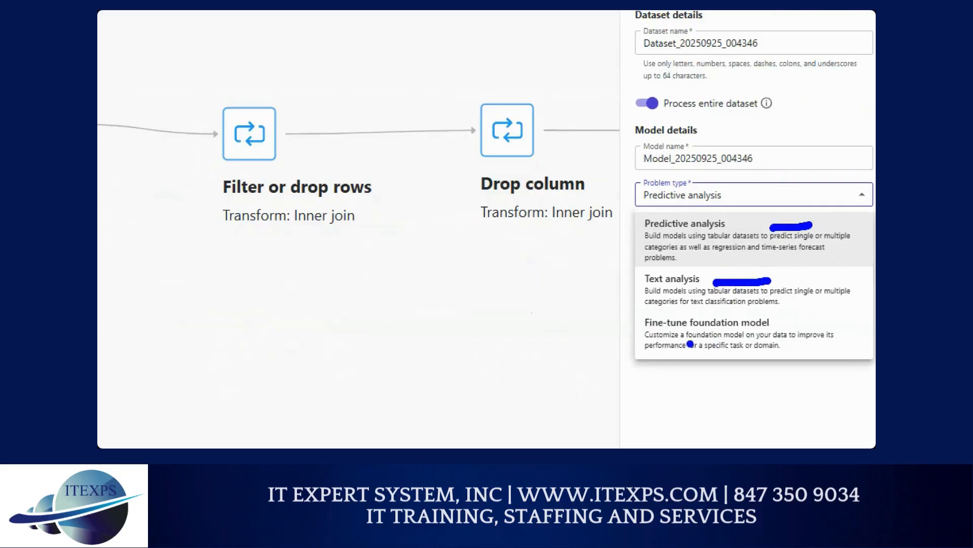
{"action": "left_click_drag", "start_coordinate": [708, 338], "coordinate": [749, 336]}
{"action": "left_click_drag", "start_coordinate": [641, 315], "coordinate": [643, 355]}
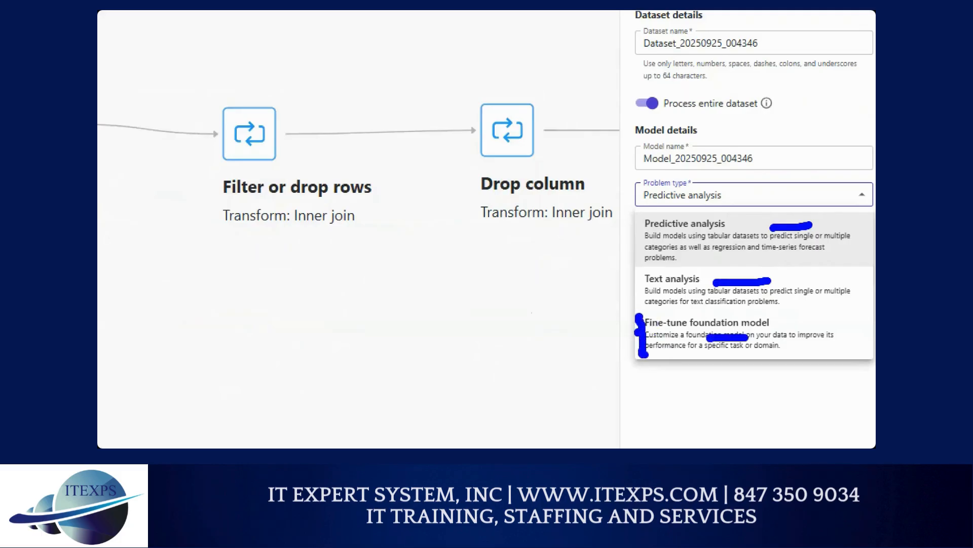
{"action": "left_click_drag", "start_coordinate": [637, 319], "coordinate": [637, 336]}
{"action": "key", "text": "Escape"}
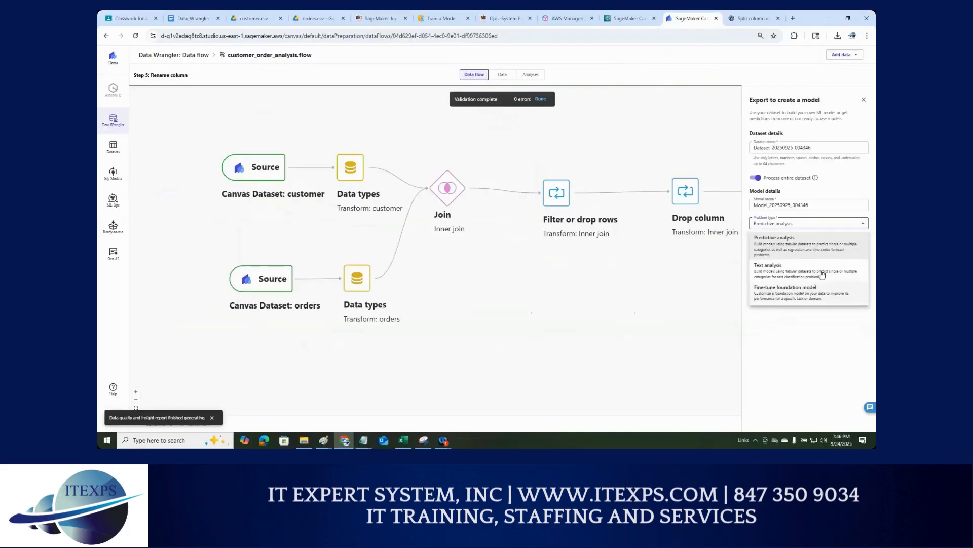
{"action": "left_click", "coordinate": [790, 247]}
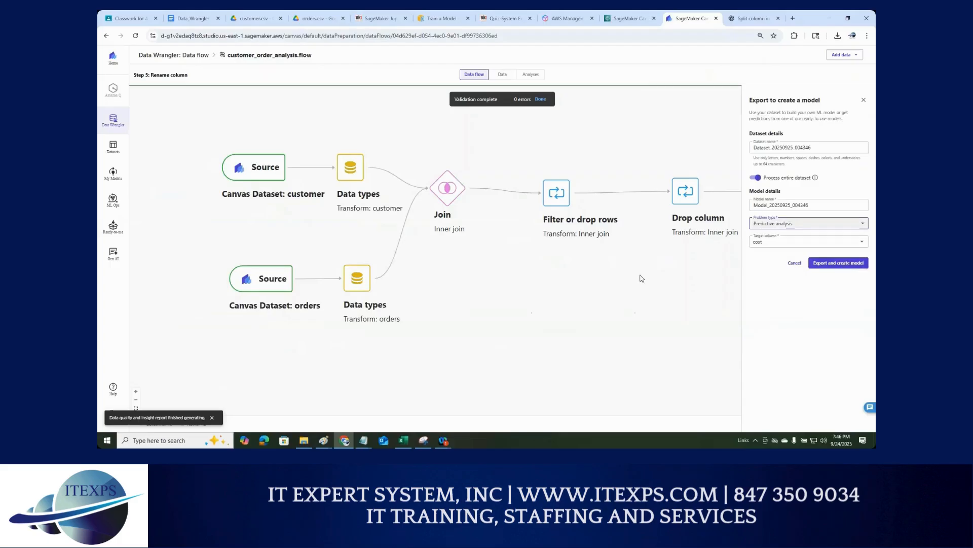
{"action": "mouse_move", "coordinate": [523, 264]}
{"action": "left_mouse_down"}
{"action": "mouse_move", "coordinate": [673, 264]}
{"action": "mouse_move", "coordinate": [678, 304]}
{"action": "left_mouse_up"}
{"action": "mouse_move", "coordinate": [682, 209]}
{"action": "left_mouse_down"}
{"action": "mouse_move", "coordinate": [697, 231]}
{"action": "mouse_move", "coordinate": [714, 216]}
{"action": "mouse_move", "coordinate": [734, 230]}
{"action": "left_mouse_up"}
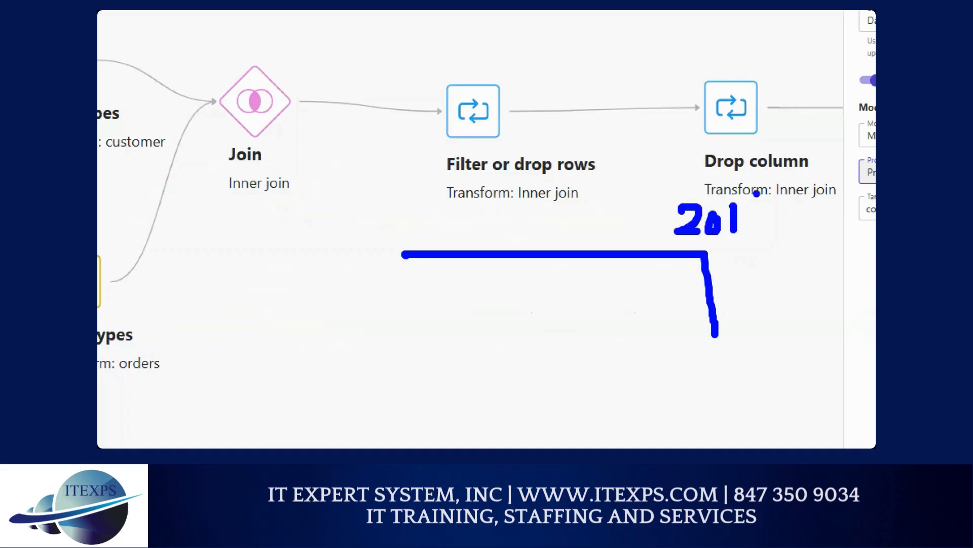
{"action": "left_click_drag", "start_coordinate": [756, 193], "coordinate": [746, 226]}
{"action": "left_click", "coordinate": [752, 263]}
{"action": "left_click", "coordinate": [771, 262]}
{"action": "left_click", "coordinate": [790, 262]}
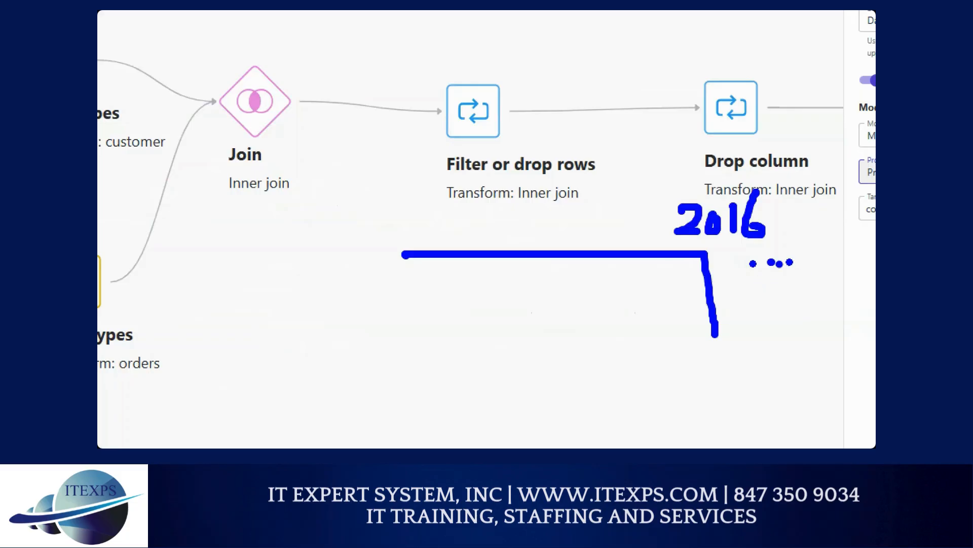
Export the entire dataset and create the Predictive analysis model with cost as the target column
{"action": "key", "text": "Escape"}
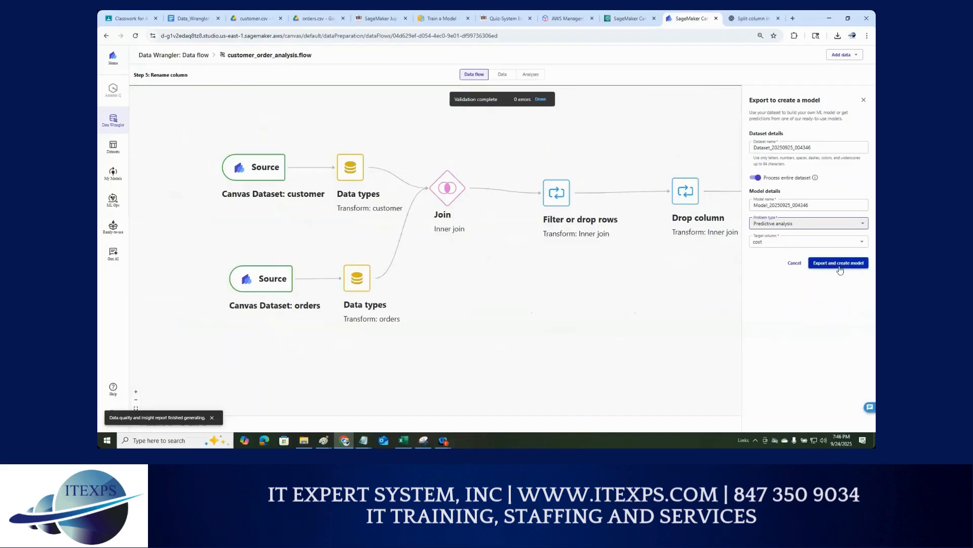
{"action": "key", "text": "ctrl+1"}
{"action": "left_click", "coordinate": [798, 300]}
{"action": "mouse_move", "coordinate": [796, 313]}
{"action": "left_mouse_down"}
{"action": "mouse_move", "coordinate": [786, 290]}
{"action": "mouse_move", "coordinate": [800, 288]}
{"action": "left_mouse_up"}
{"action": "key", "text": "Escape"}
{"action": "left_click", "coordinate": [836, 265]}
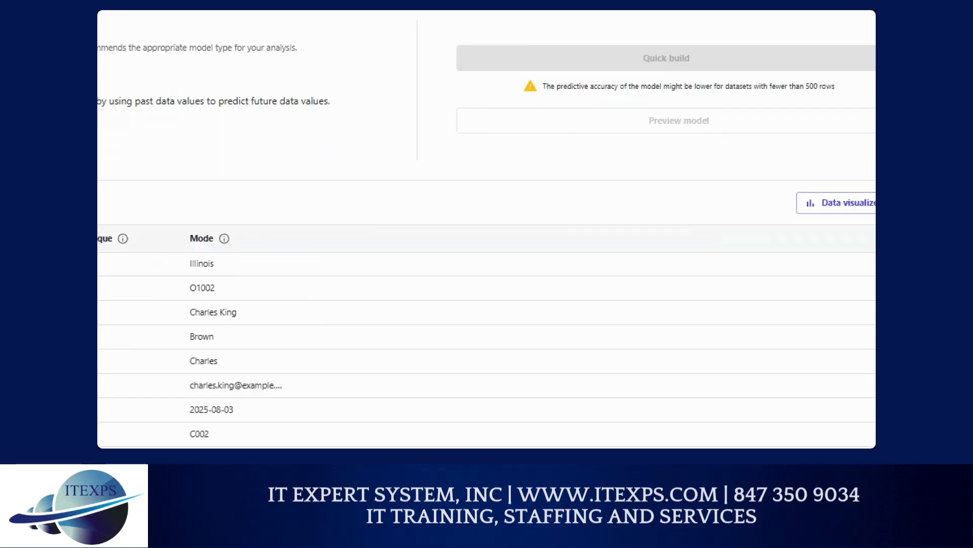
{"action": "mouse_move", "coordinate": [606, 97]}
{"action": "left_mouse_down"}
{"action": "mouse_move", "coordinate": [872, 89]}
{"action": "mouse_move", "coordinate": [800, 63]}
{"action": "mouse_move", "coordinate": [625, 63]}
{"action": "mouse_move", "coordinate": [496, 96]}
{"action": "mouse_move", "coordinate": [695, 118]}
{"action": "mouse_move", "coordinate": [814, 118]}
{"action": "left_mouse_up"}
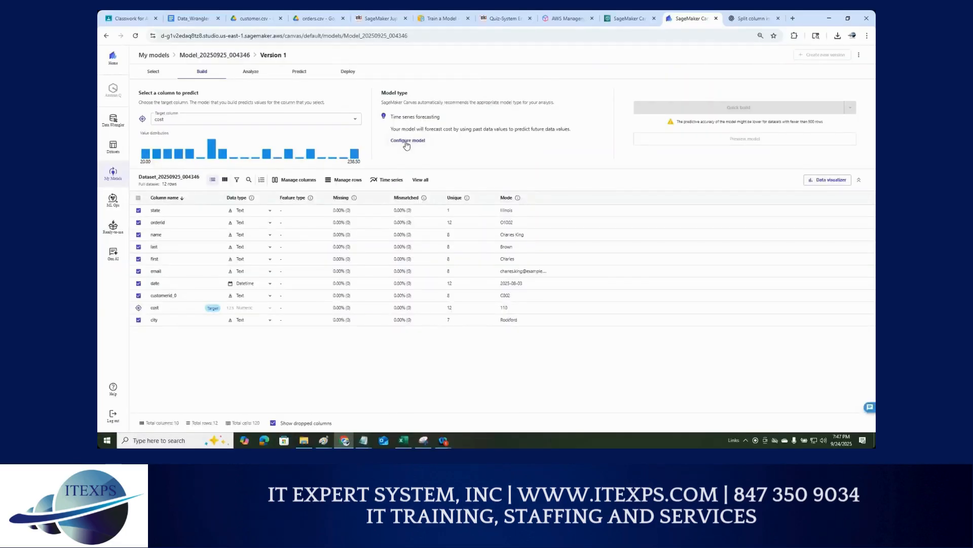
Open the model's time series configuration and choose customerid_0 as the item ID column
{"action": "left_click", "coordinate": [406, 142]}
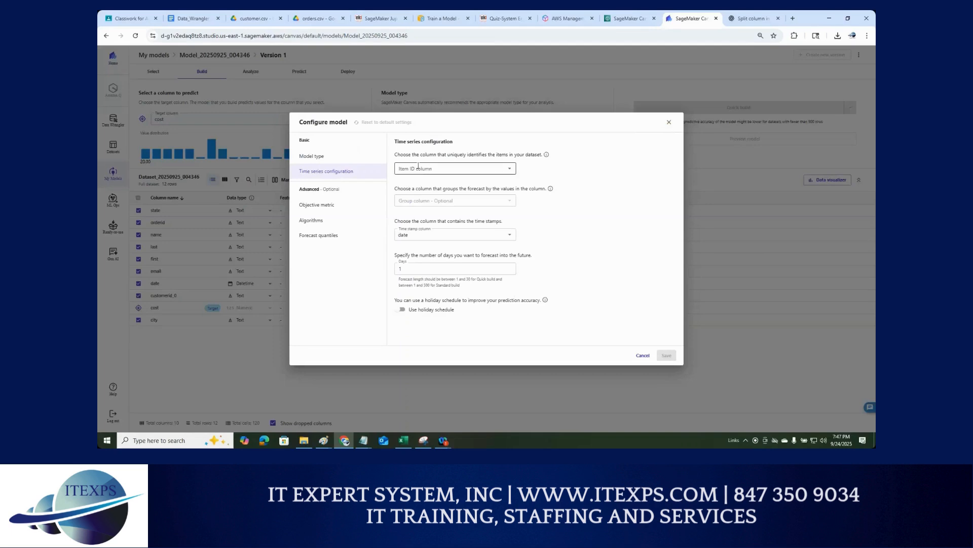
{"action": "left_click", "coordinate": [477, 168]}
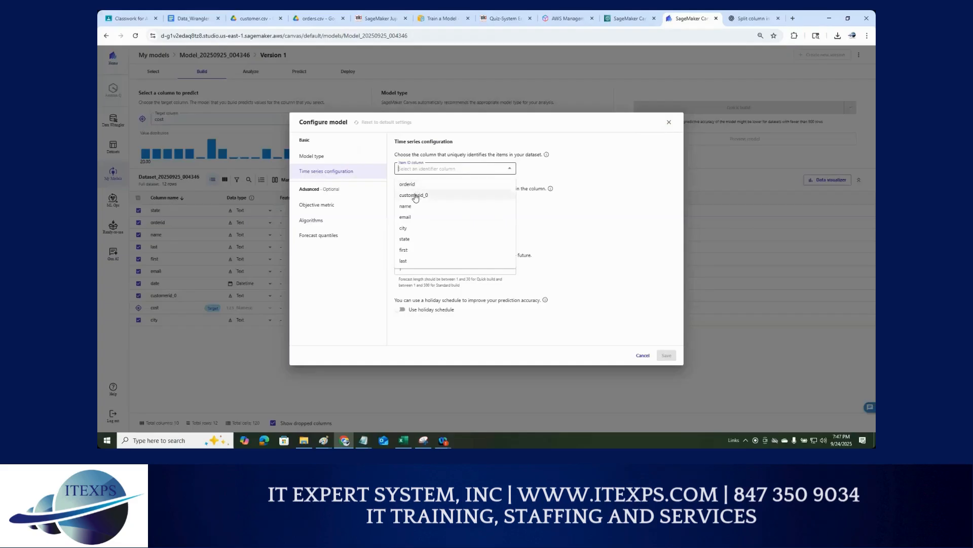
{"action": "left_click", "coordinate": [415, 196]}
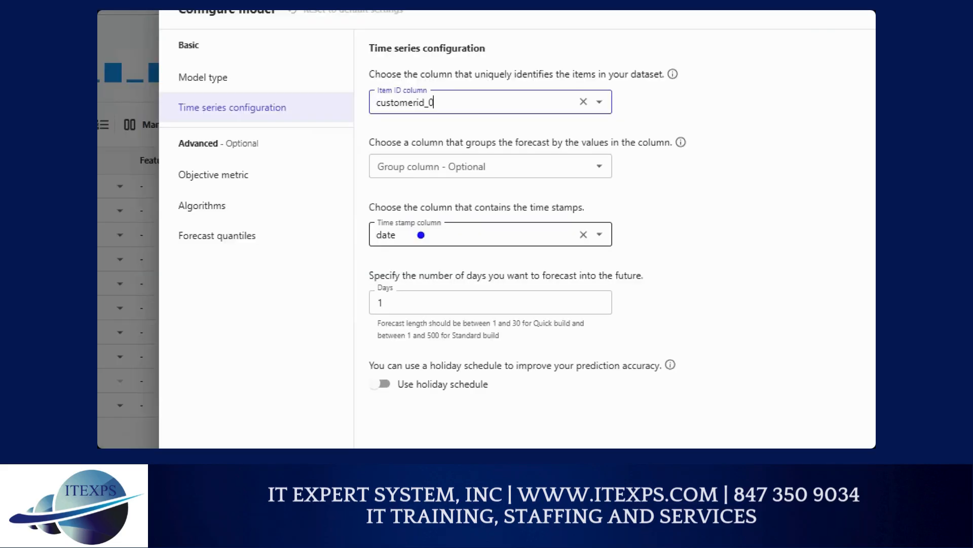
{"action": "left_click_drag", "start_coordinate": [384, 239], "coordinate": [404, 229]}
{"action": "left_click_drag", "start_coordinate": [346, 117], "coordinate": [388, 94]}
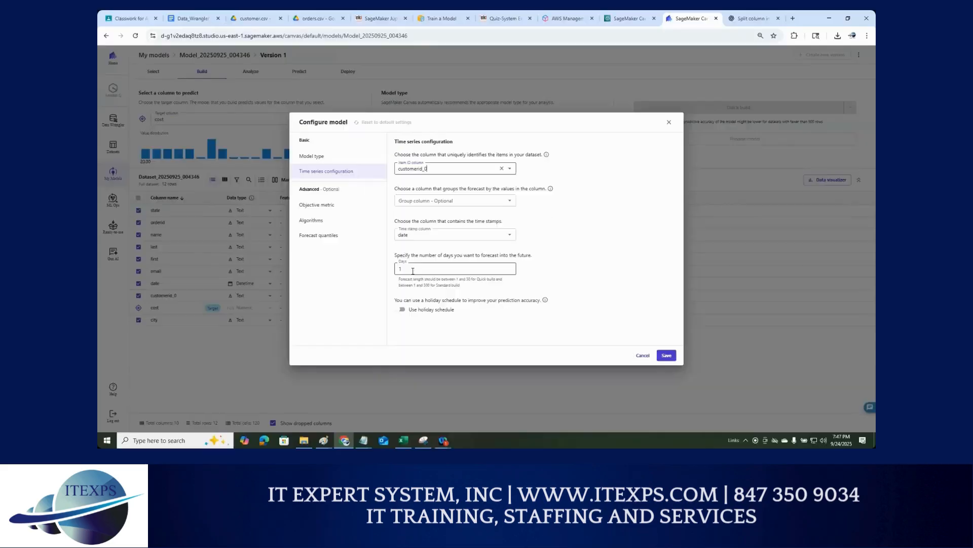
Set the forecast length to 4 days and save the model configuration
{"action": "double_click", "coordinate": [375, 303]}
{"action": "type", "text": "4"}
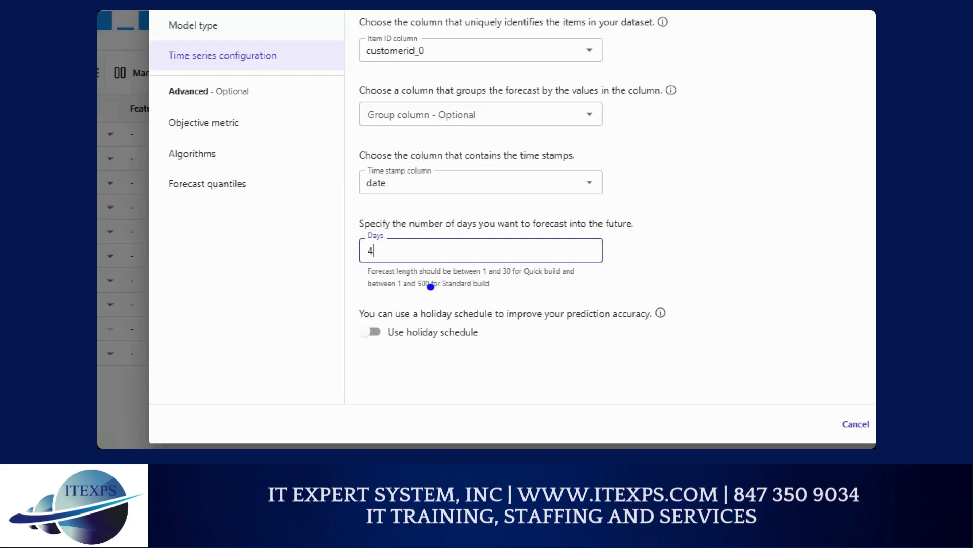
{"action": "left_click_drag", "start_coordinate": [352, 53], "coordinate": [351, 71]}
{"action": "mouse_move", "coordinate": [349, 184]}
{"action": "left_mouse_down"}
{"action": "mouse_move", "coordinate": [393, 170]}
{"action": "mouse_move", "coordinate": [340, 189]}
{"action": "left_mouse_up"}
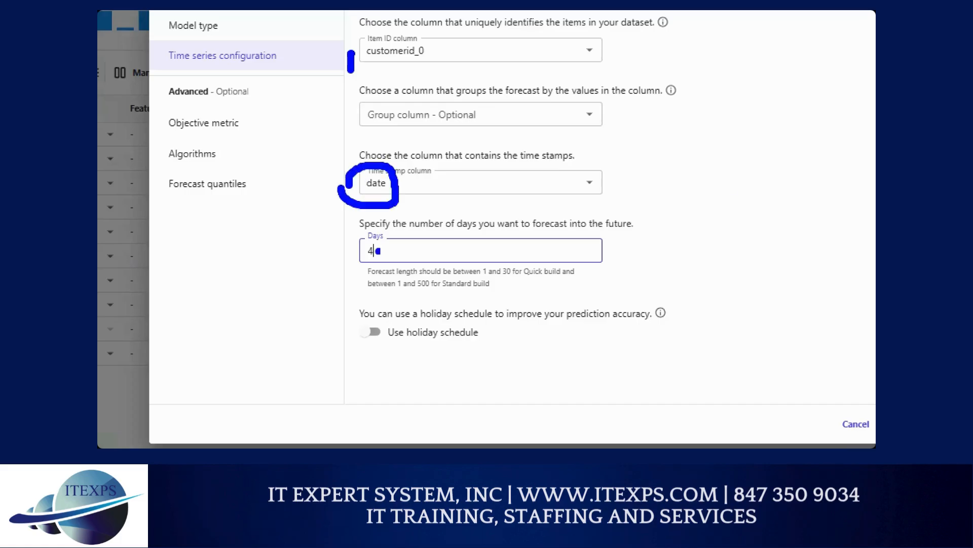
{"action": "mouse_move", "coordinate": [700, 72]}
{"action": "left_mouse_down"}
{"action": "mouse_move", "coordinate": [710, 188]}
{"action": "mouse_move", "coordinate": [870, 190]}
{"action": "left_mouse_up"}
{"action": "mouse_move", "coordinate": [753, 217]}
{"action": "left_mouse_down"}
{"action": "mouse_move", "coordinate": [771, 264]}
{"action": "mouse_move", "coordinate": [770, 244]}
{"action": "left_mouse_up"}
{"action": "mouse_move", "coordinate": [717, 179]}
{"action": "left_mouse_down"}
{"action": "mouse_move", "coordinate": [750, 135]}
{"action": "mouse_move", "coordinate": [792, 141]}
{"action": "mouse_move", "coordinate": [860, 89]}
{"action": "left_mouse_up"}
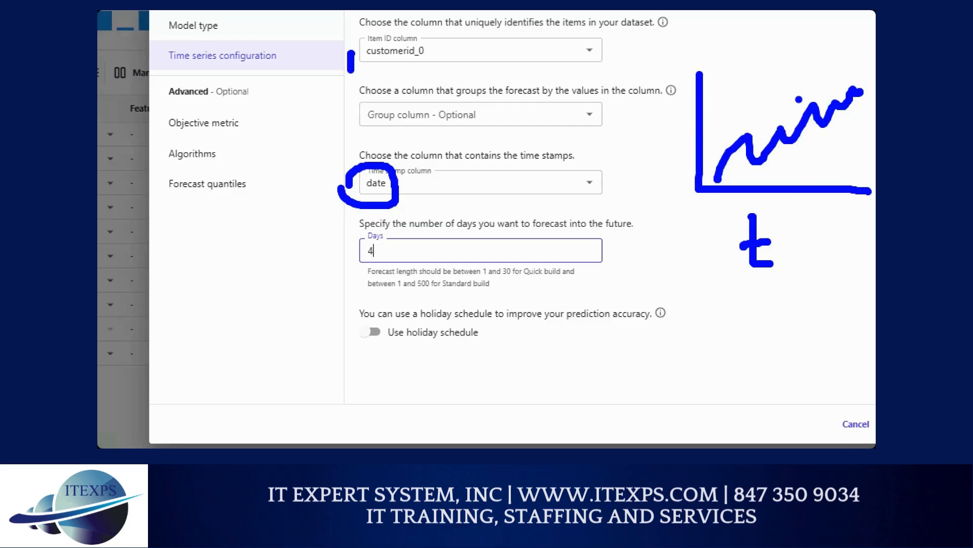
{"action": "key", "text": "Escape"}
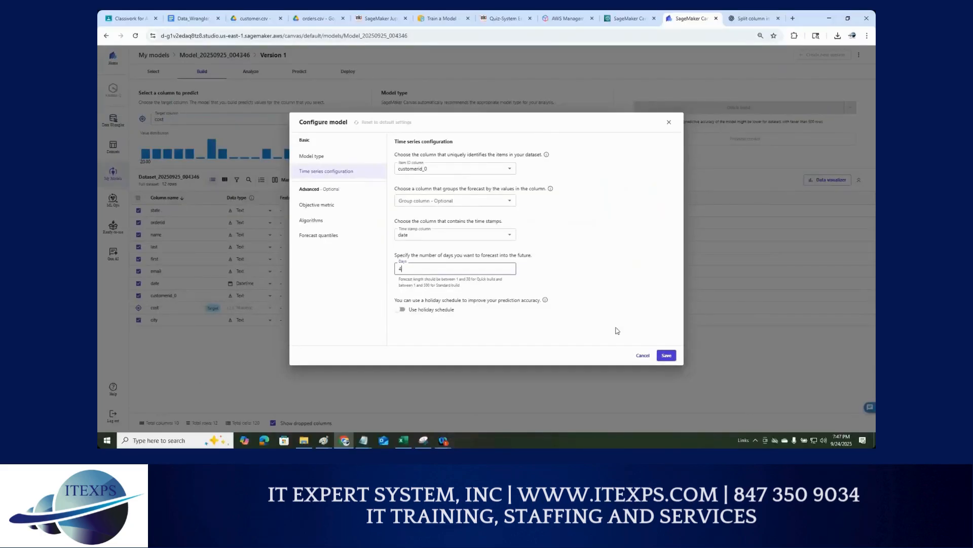
{"action": "left_click", "coordinate": [666, 356]}
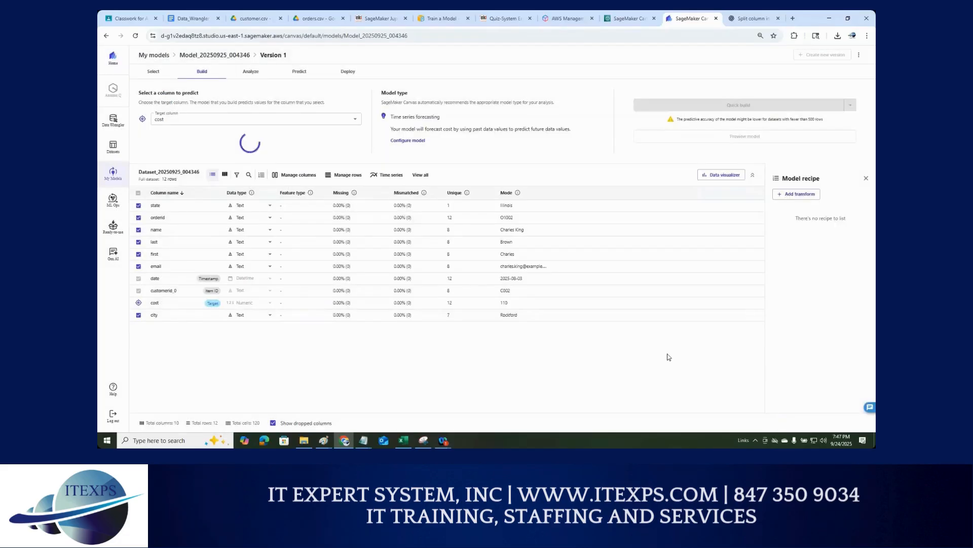
Open the dataset in the data visualizer and choose the bar chart visualization
{"action": "mouse_move", "coordinate": [730, 106]}
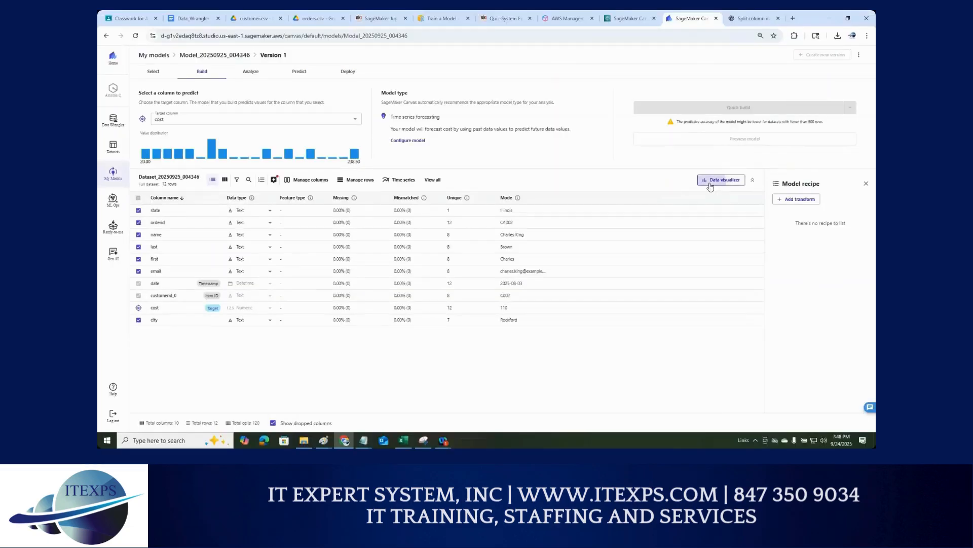
{"action": "left_click", "coordinate": [711, 186]}
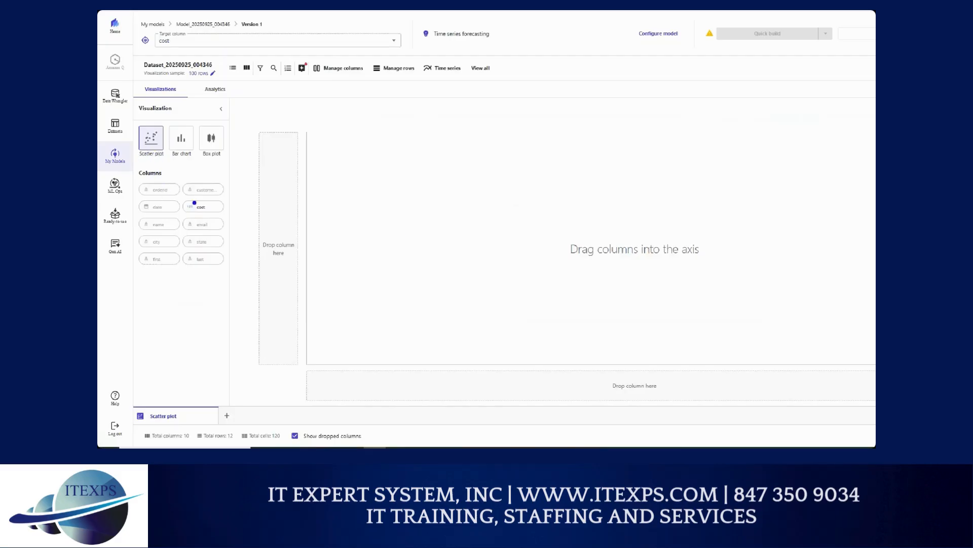
{"action": "left_click_drag", "start_coordinate": [197, 213], "coordinate": [219, 219]}
{"action": "mouse_move", "coordinate": [188, 112]}
{"action": "left_mouse_down"}
{"action": "mouse_move", "coordinate": [163, 130]}
{"action": "mouse_move", "coordinate": [199, 134]}
{"action": "left_mouse_up"}
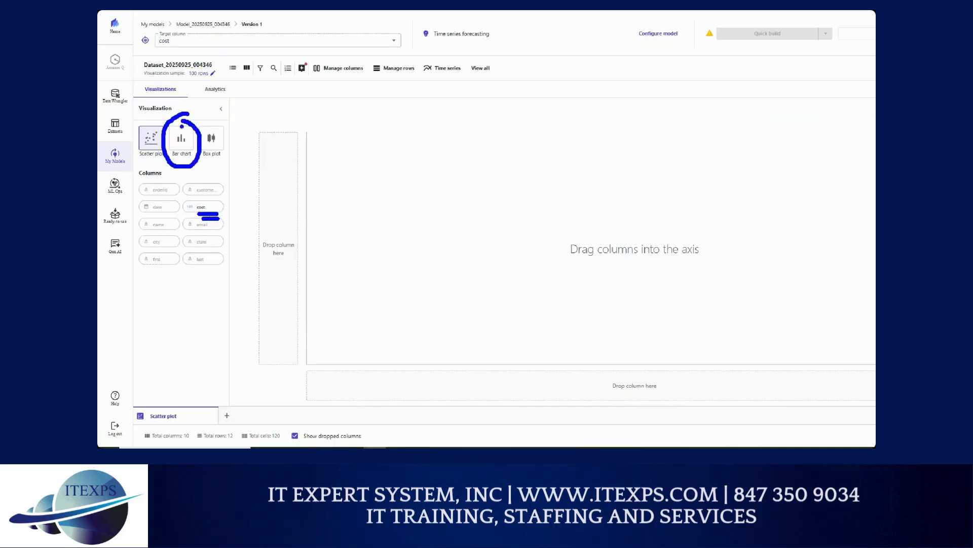
{"action": "left_click", "coordinate": [181, 139]}
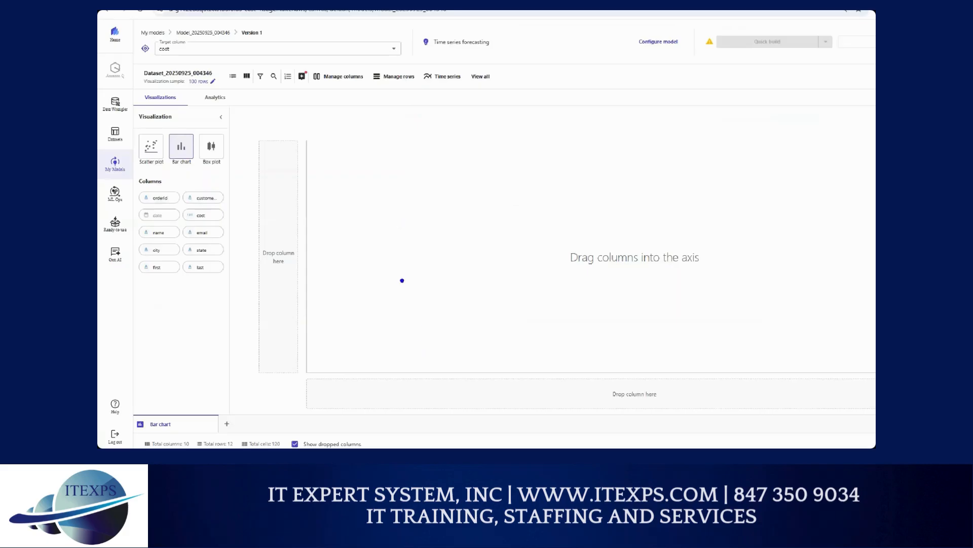
{"action": "left_click_drag", "start_coordinate": [352, 366], "coordinate": [426, 365]}
{"action": "left_click_drag", "start_coordinate": [516, 366], "coordinate": [570, 364]}
{"action": "left_click_drag", "start_coordinate": [645, 363], "coordinate": [830, 359]}
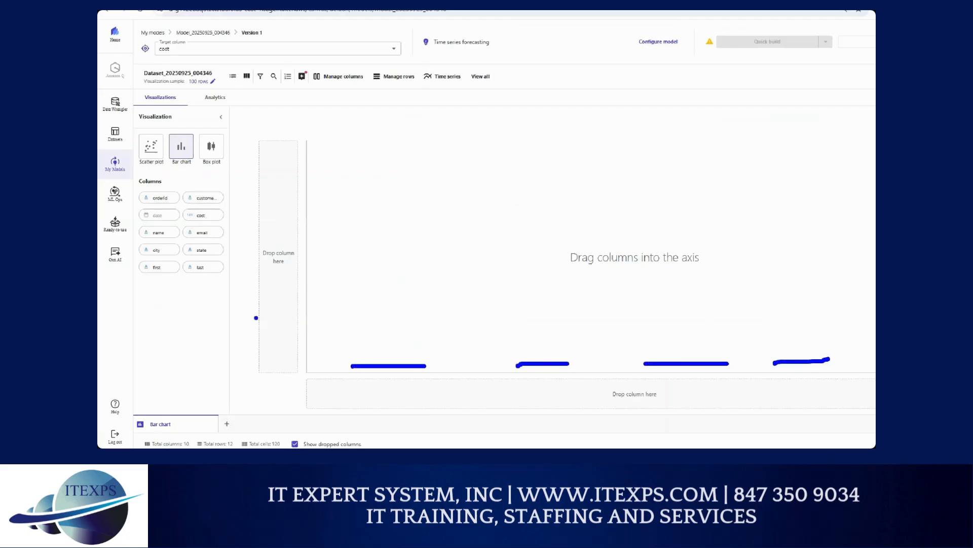
{"action": "mouse_move", "coordinate": [140, 251]}
{"action": "left_mouse_down"}
{"action": "mouse_move", "coordinate": [154, 242]}
{"action": "mouse_move", "coordinate": [143, 256]}
{"action": "mouse_move", "coordinate": [419, 386]}
{"action": "left_mouse_up"}
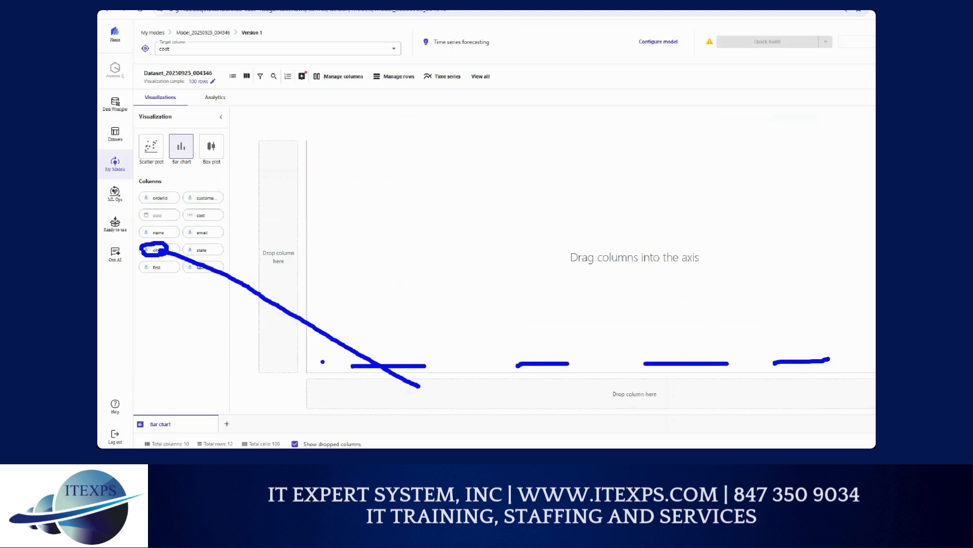
{"action": "left_click_drag", "start_coordinate": [182, 197], "coordinate": [199, 201]}
{"action": "mouse_move", "coordinate": [276, 186]}
{"action": "left_mouse_down"}
{"action": "mouse_move", "coordinate": [272, 213]}
{"action": "mouse_move", "coordinate": [293, 179]}
{"action": "mouse_move", "coordinate": [284, 169]}
{"action": "mouse_move", "coordinate": [266, 203]}
{"action": "mouse_move", "coordinate": [314, 184]}
{"action": "mouse_move", "coordinate": [298, 170]}
{"action": "left_mouse_up"}
{"action": "key", "text": "Escape"}
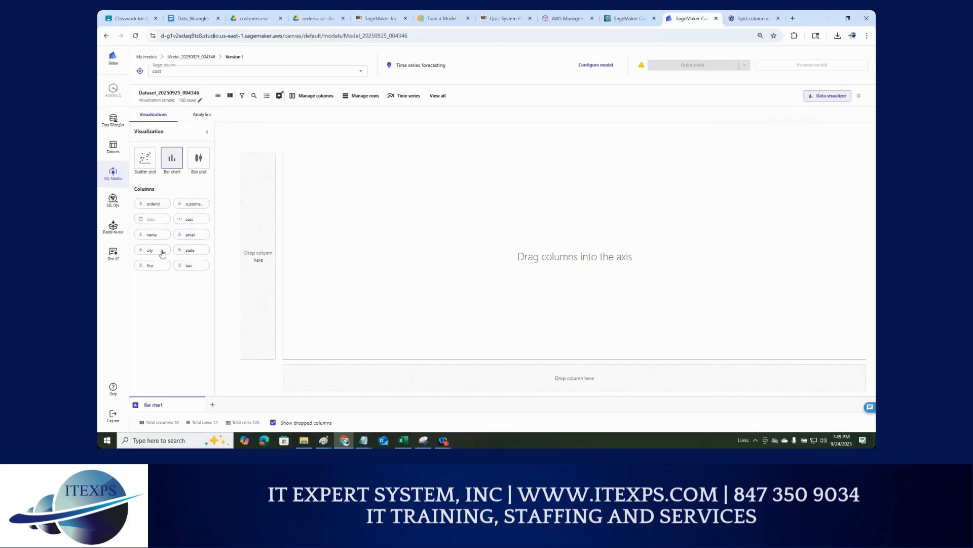
Build the bar chart with city on the horizontal axis and cost on the vertical axis
{"action": "left_click_drag", "start_coordinate": [154, 253], "coordinate": [568, 378]}
{"action": "left_click_drag", "start_coordinate": [192, 220], "coordinate": [255, 246]}
{"action": "left_click", "coordinate": [195, 295]}
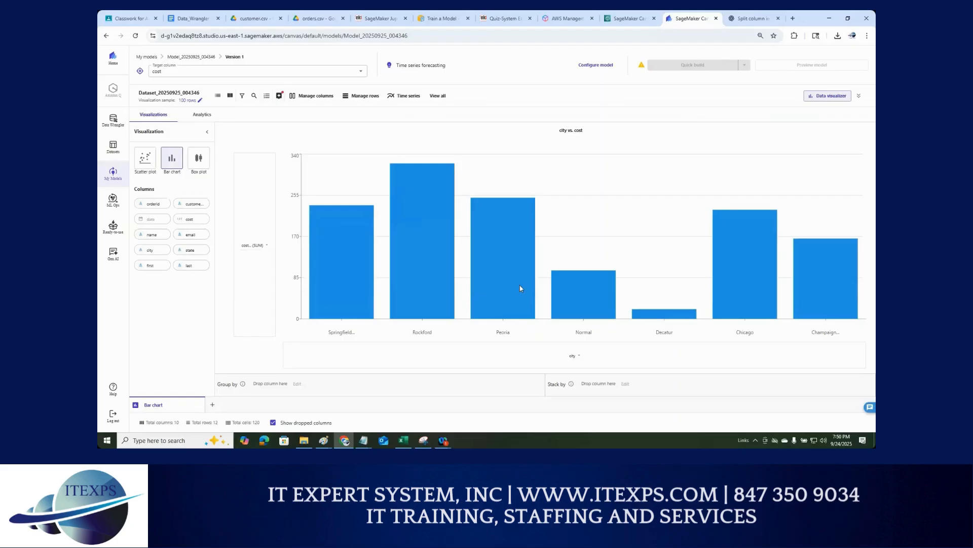
Switch to a box plot with the first column on the horizontal axis and cost on the vertical axis
{"action": "left_click", "coordinate": [197, 158]}
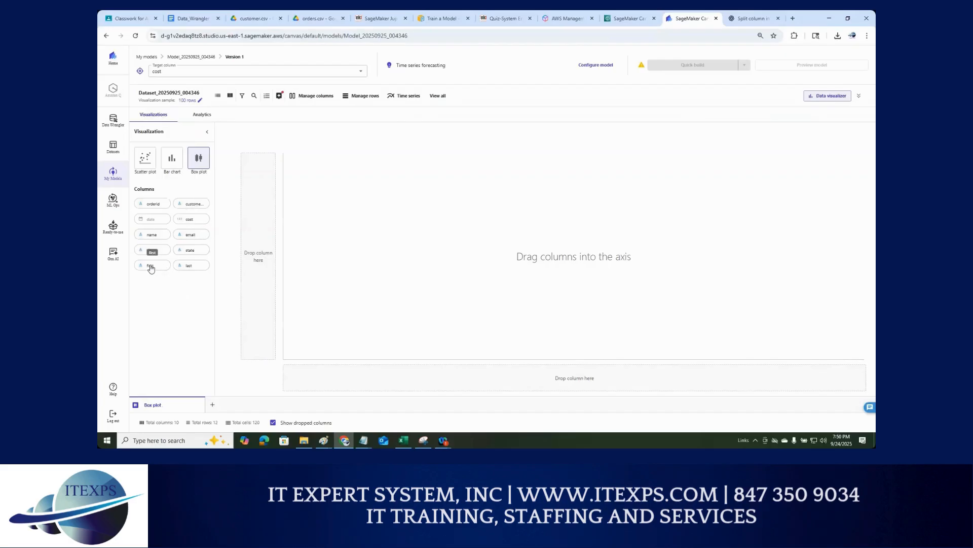
{"action": "left_click_drag", "start_coordinate": [151, 268], "coordinate": [409, 377]}
{"action": "left_click_drag", "start_coordinate": [192, 224], "coordinate": [261, 269]}
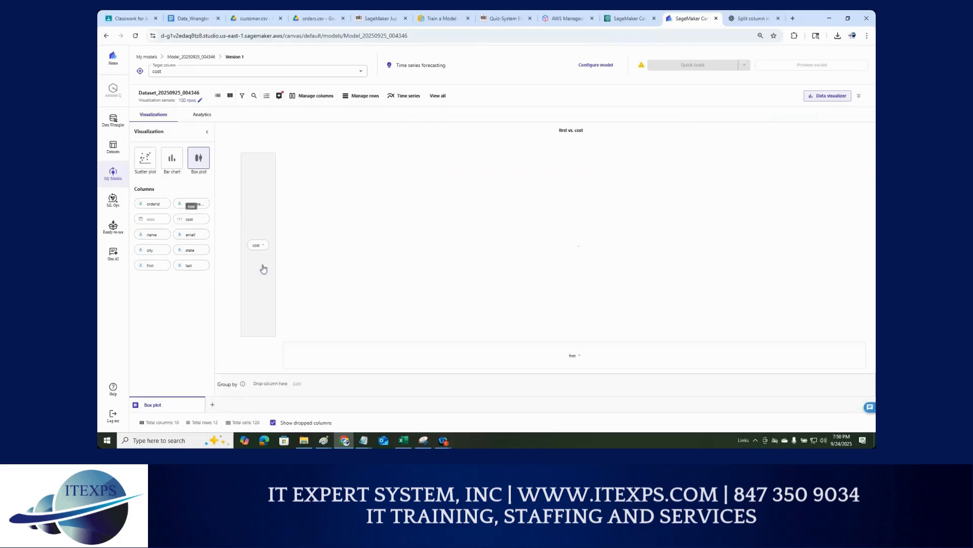